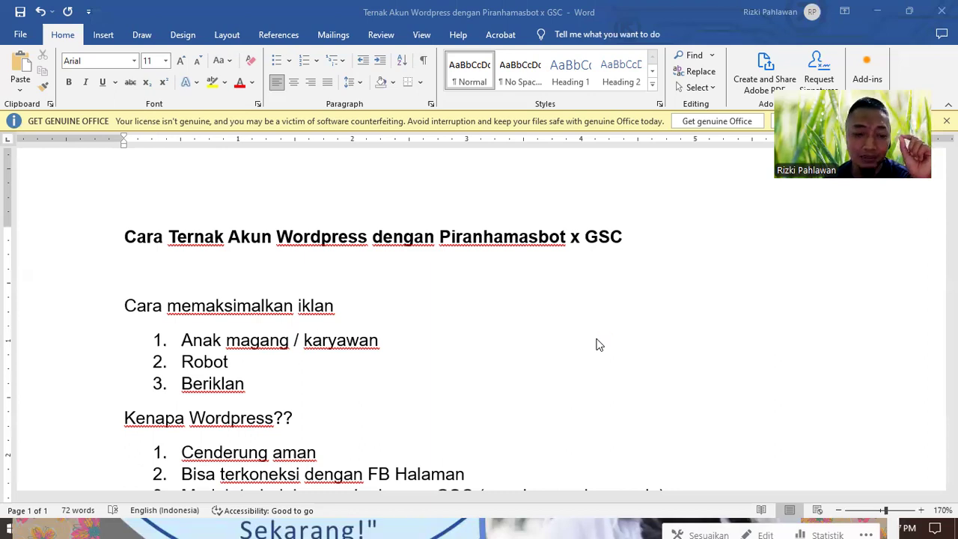
- Scroll through the outline's opening lists, then minimize the Word document
scroll(638, 363, "down", 1)
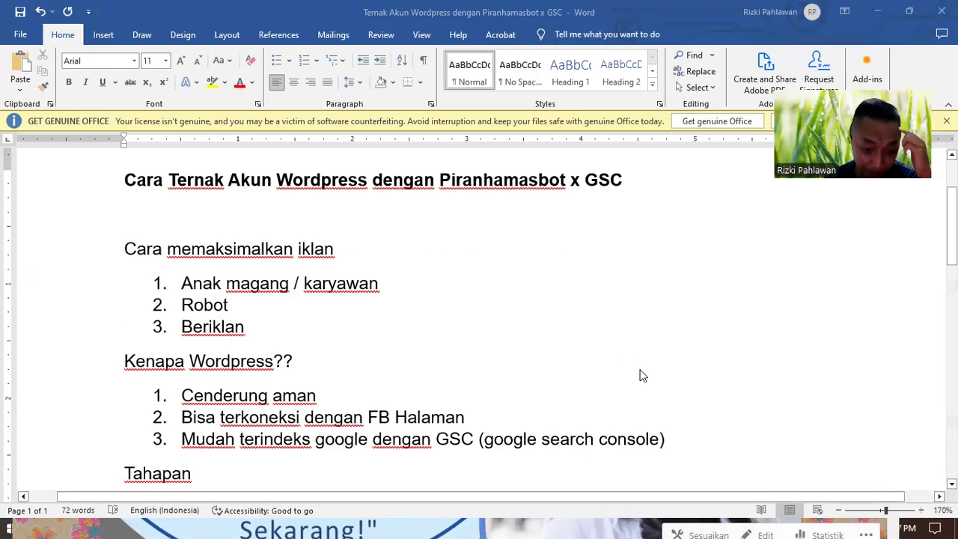
left_click(216, 248)
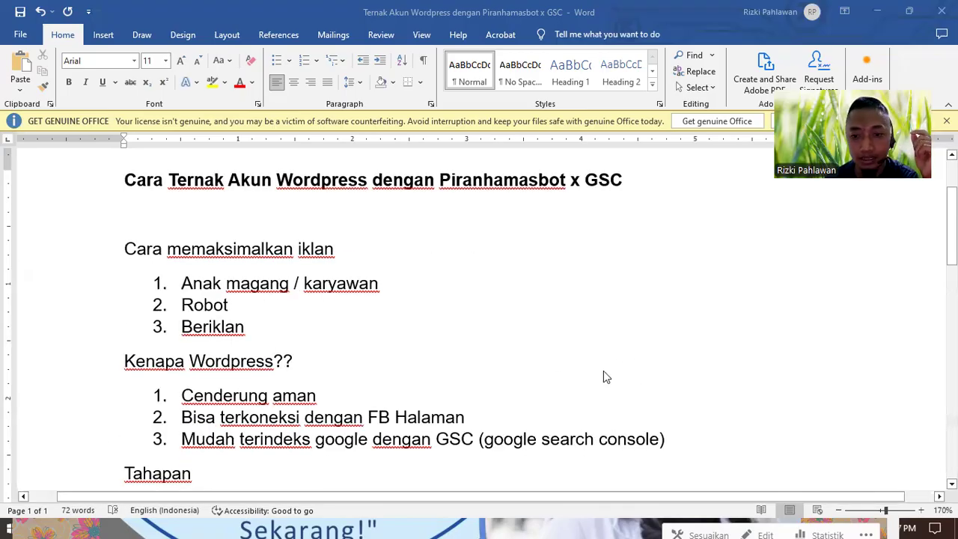
left_click(877, 11)
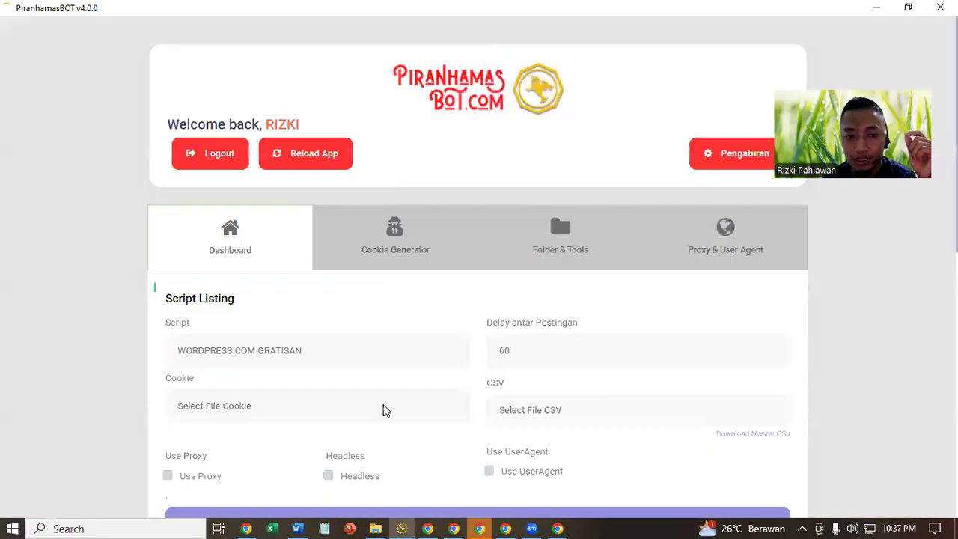
- Open PiranhamasBOT's Script dropdown and scroll through the available posting scripts
scroll(319, 214, "down", 3)
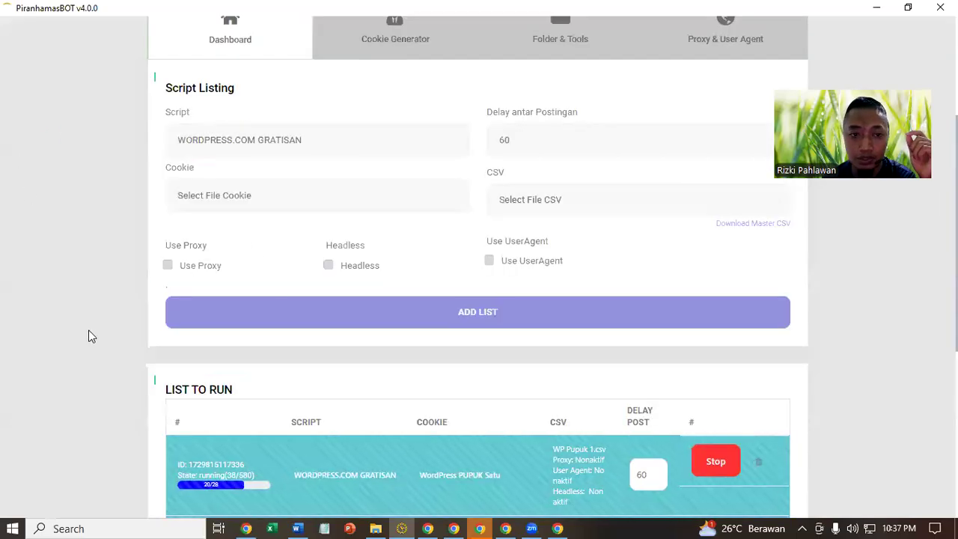
scroll(193, 292, "up", 3)
scroll(193, 291, "down", 2)
left_click(274, 212)
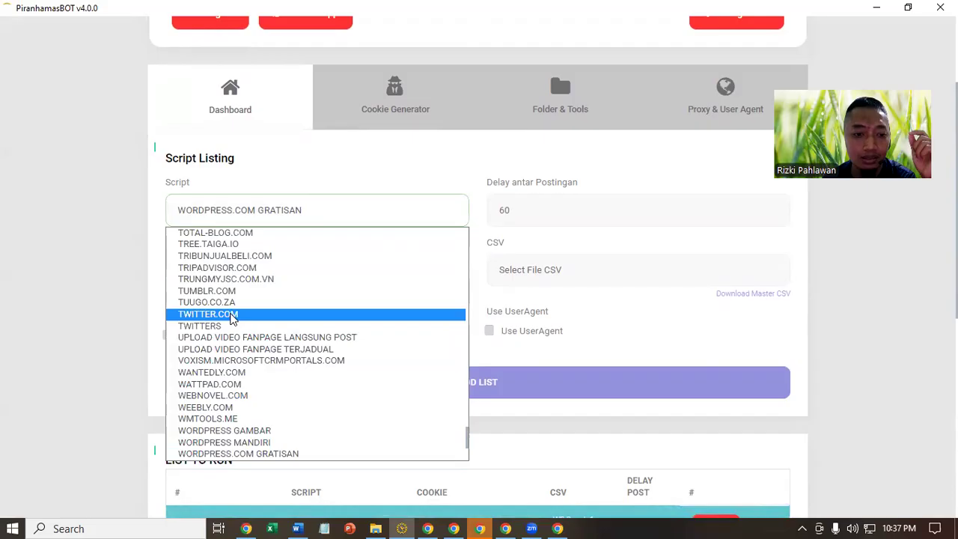
scroll(262, 338, "up", 2)
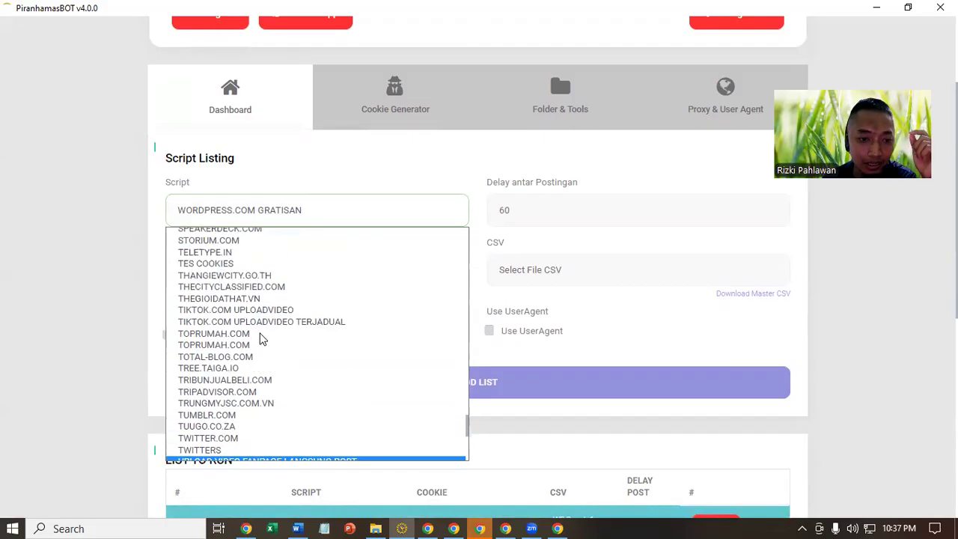
scroll(255, 399, "up", 5)
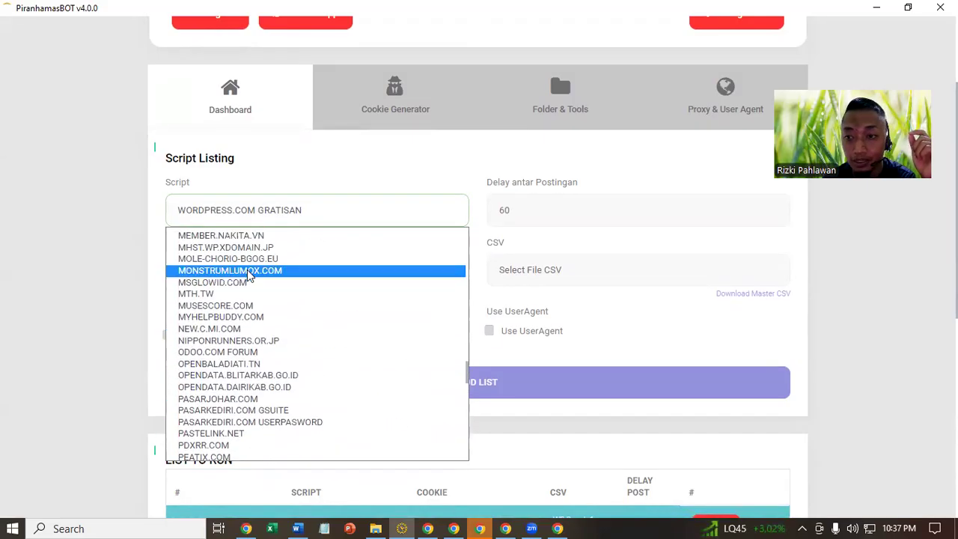
scroll(255, 365, "up", 8)
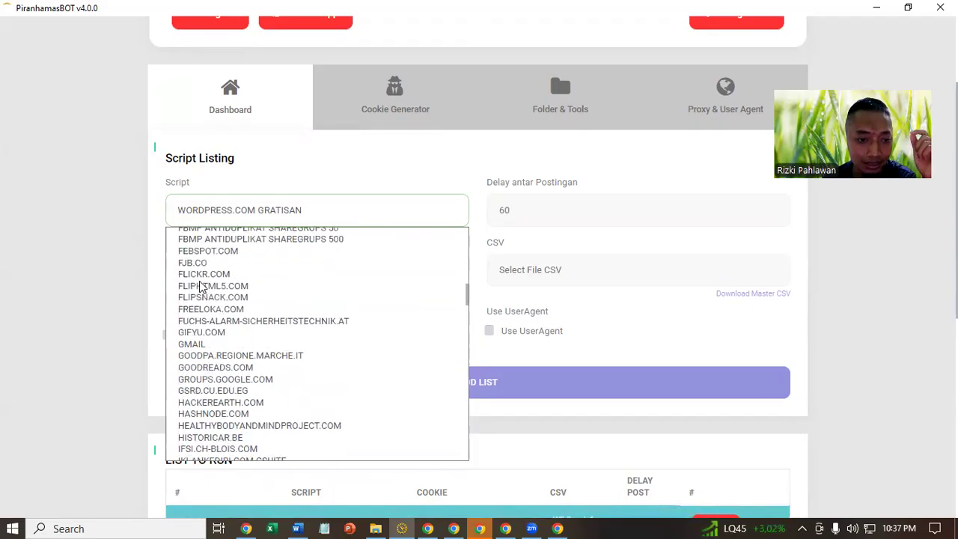
scroll(201, 287, "up", 10)
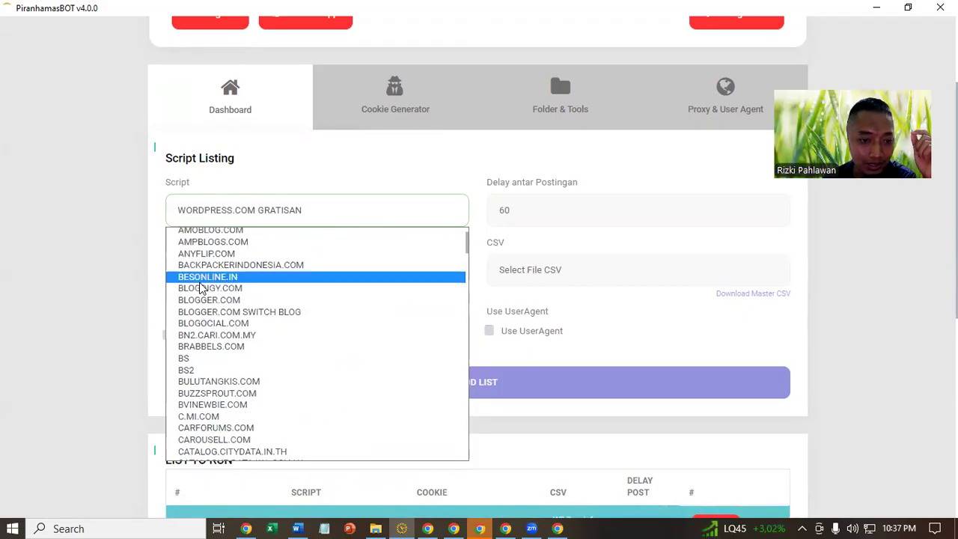
- Pick TIKTOK.COM UPLOADVIDEO TERJADUAL as the script and return to the Word outline
key("t")
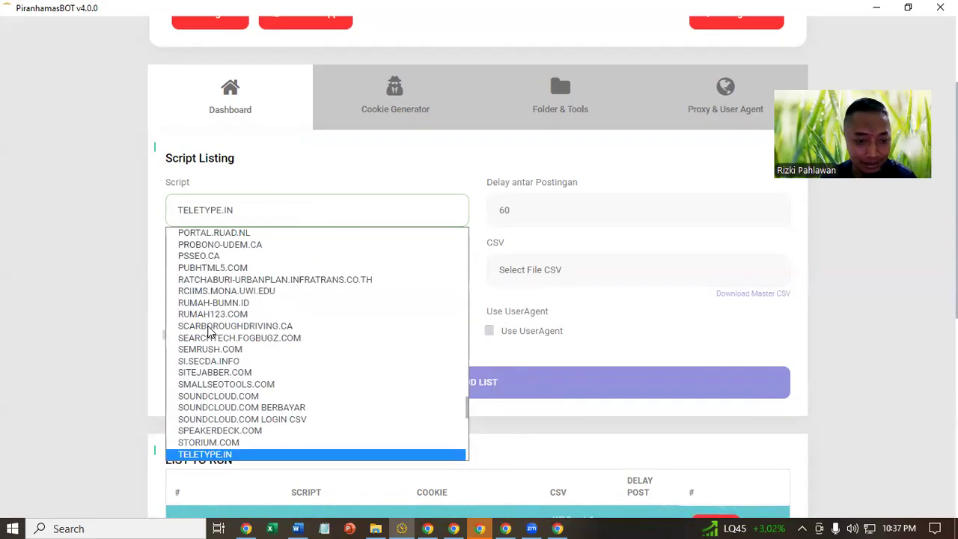
key("Down")
key("Down")
key("Down")
key("Down")
key("Down")
key("Down")
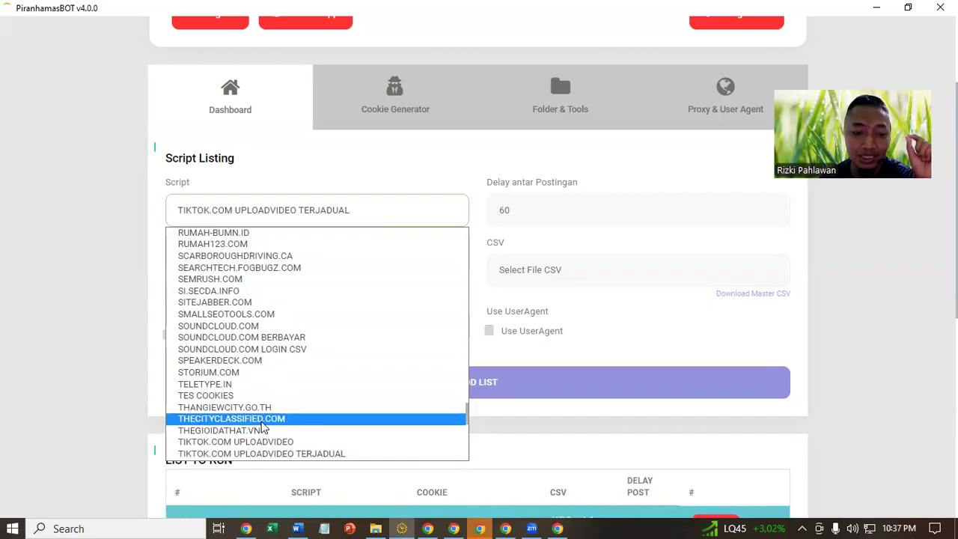
key("Down")
key("Down")
key("Down")
key("Down")
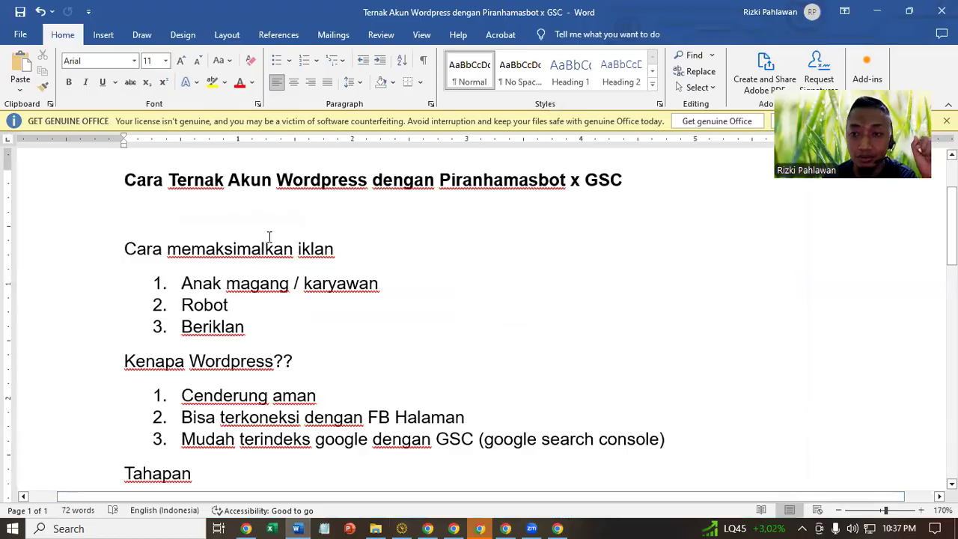
left_click(184, 221)
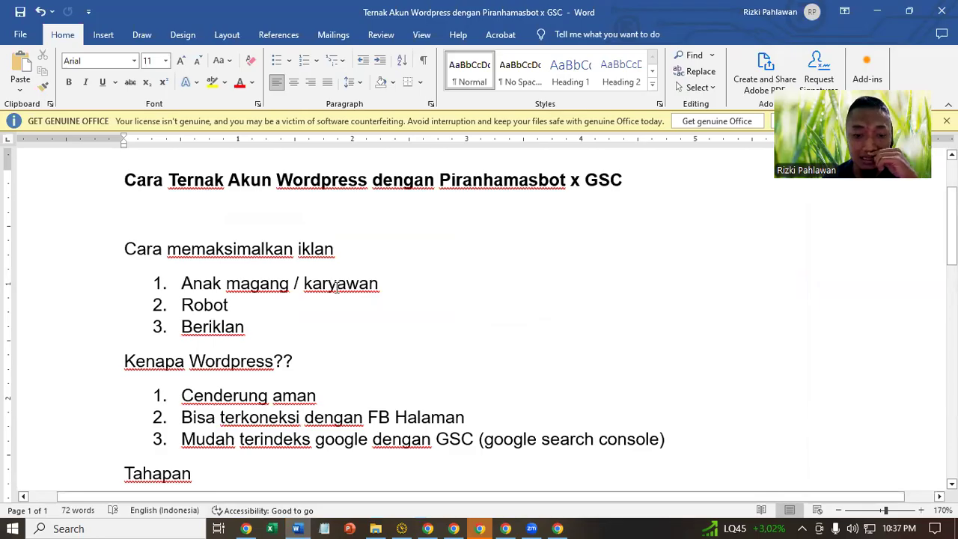
- Check the four WordPress jobs in LIST TO RUN, then view Chrome's published fertilizer post
left_click(401, 528)
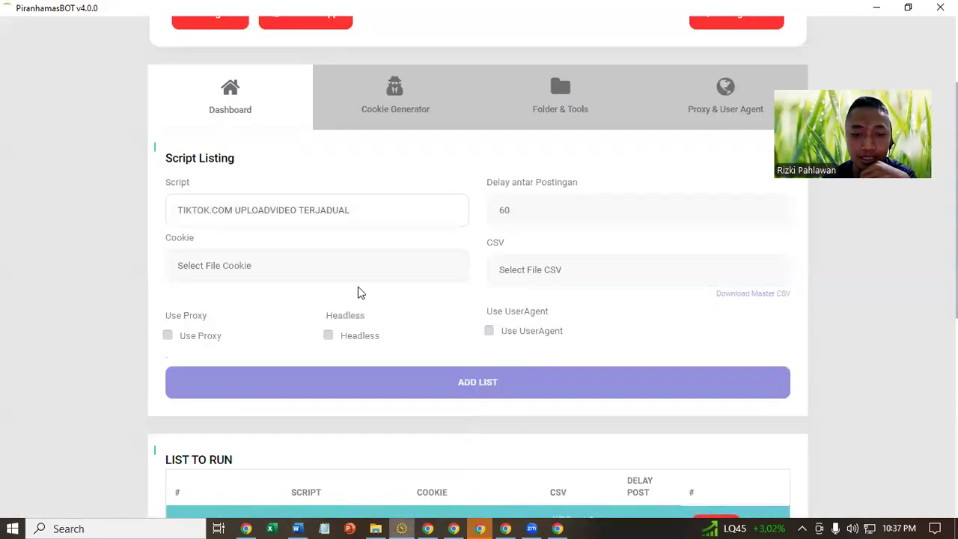
scroll(400, 314, "down", 6)
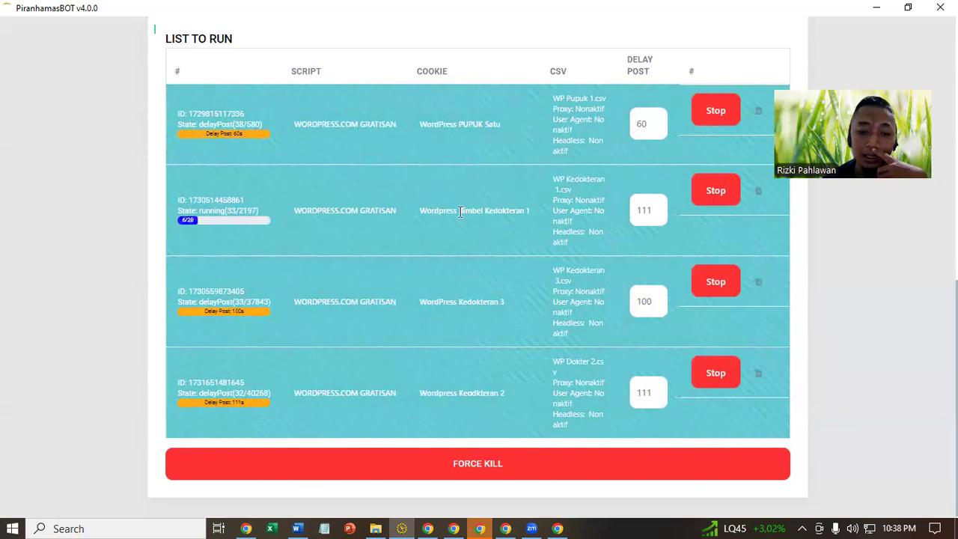
left_click(424, 527)
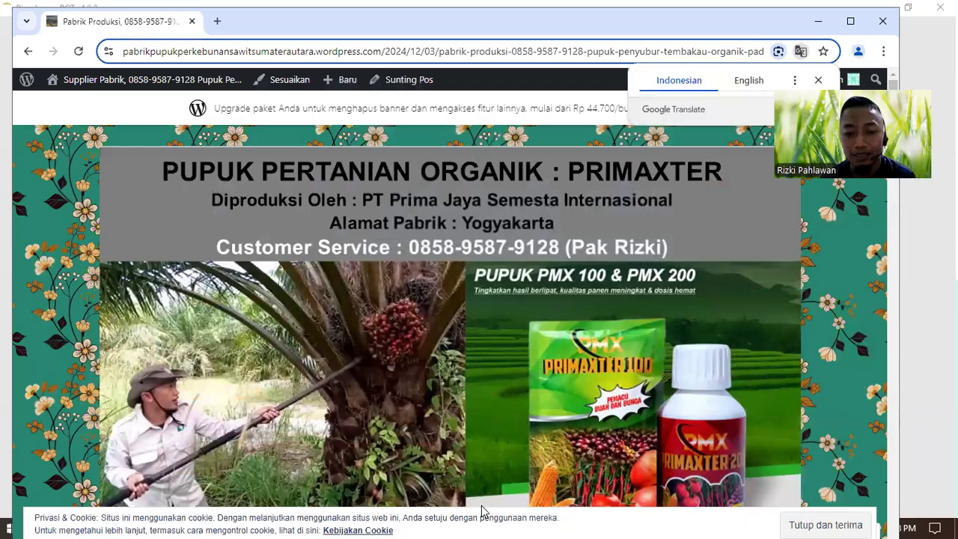
- Clear all windows to the desktop, then restore the Word outline document
left_click(957, 529)
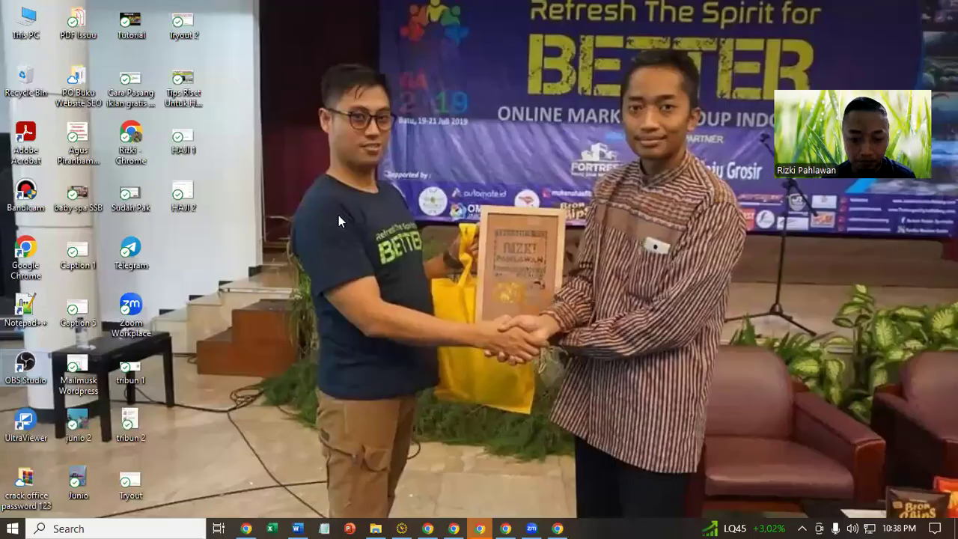
left_click(297, 528)
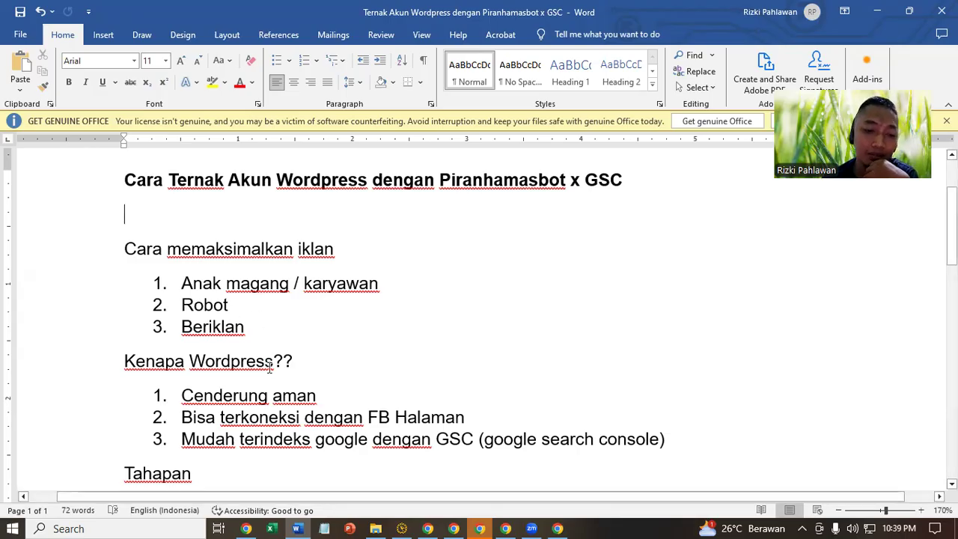
- Scroll to the Tahapan list, highlight 'Cenderung aman', then switch to Chrome's WordPress new-post page
scroll(270, 366, "down", 2)
left_click_drag(187, 281, 313, 281)
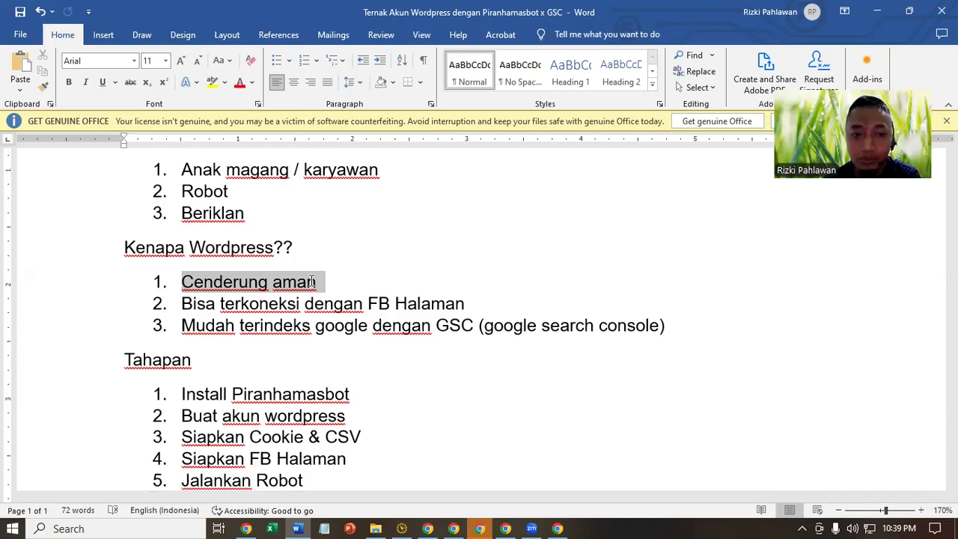
left_click(453, 526)
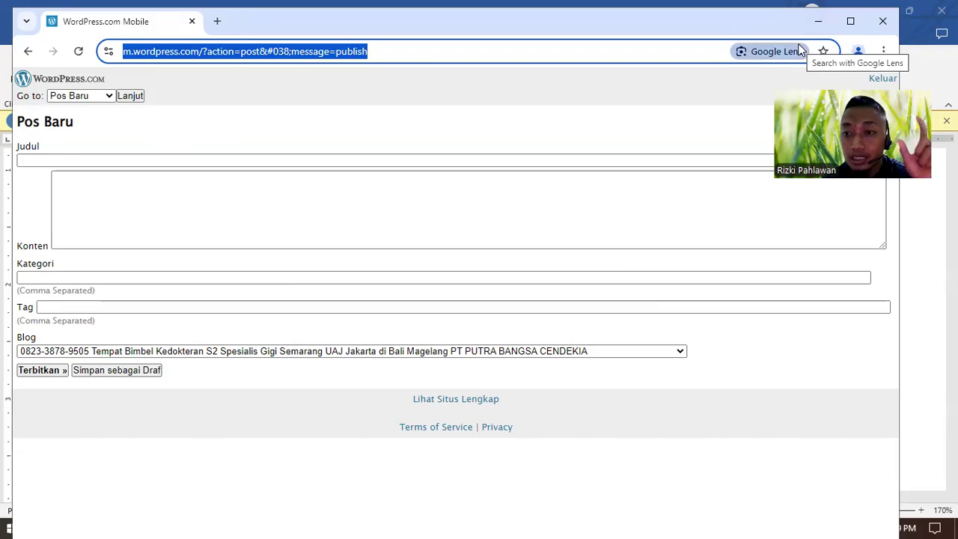
- Bring the browser back, switch to a different Chrome profile and rearrange the taskbar windows
left_click(956, 532)
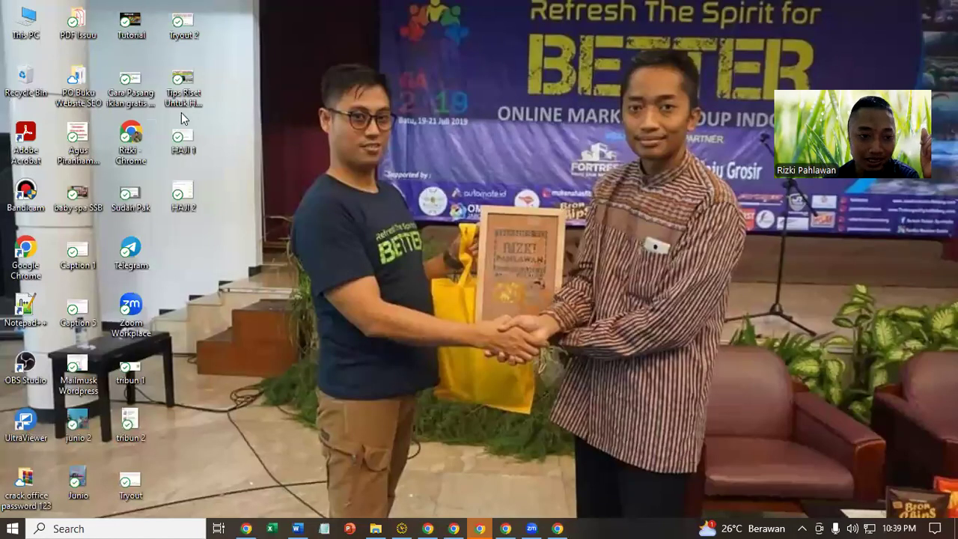
left_click(247, 527)
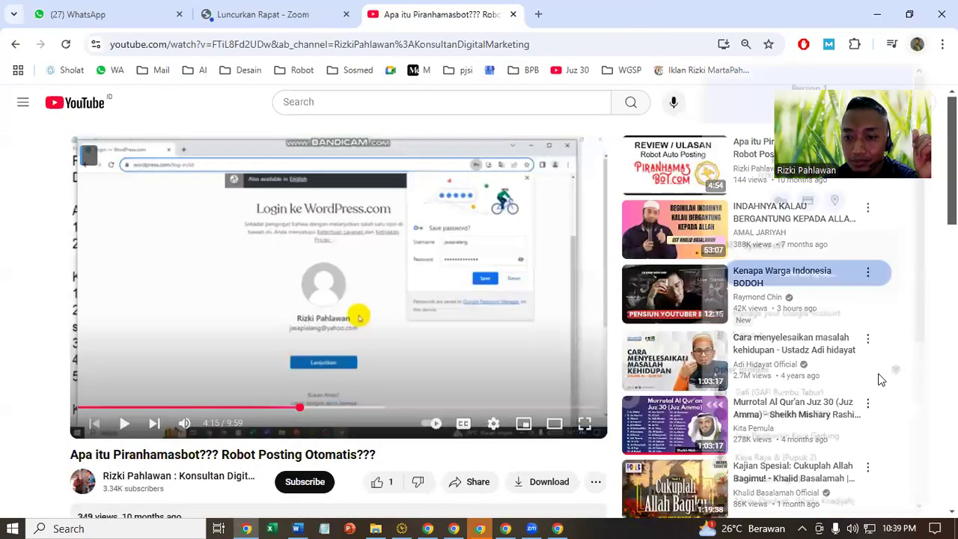
scroll(819, 327, "down", 4)
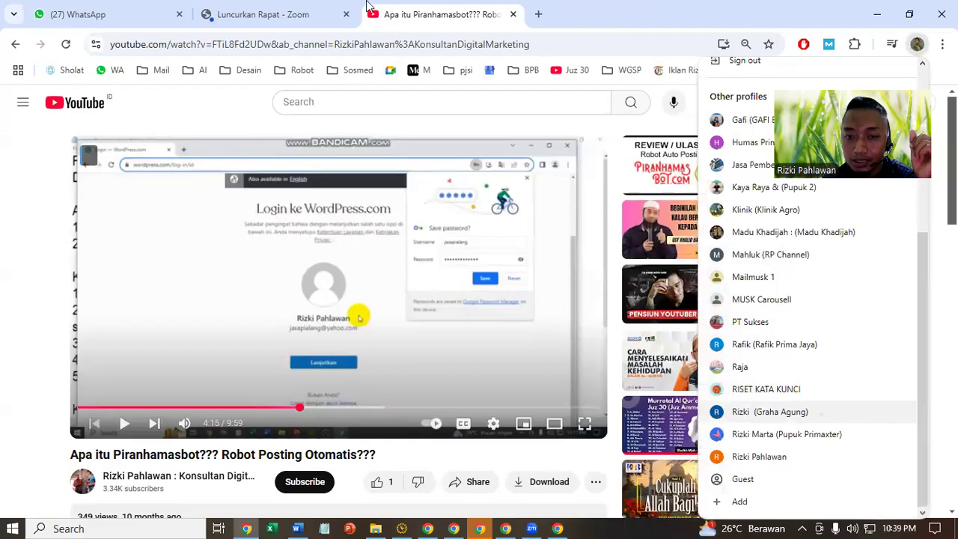
left_click(769, 411)
left_click(329, 70)
scroll(490, 207, "down", 3)
scroll(390, 210, "up", 3)
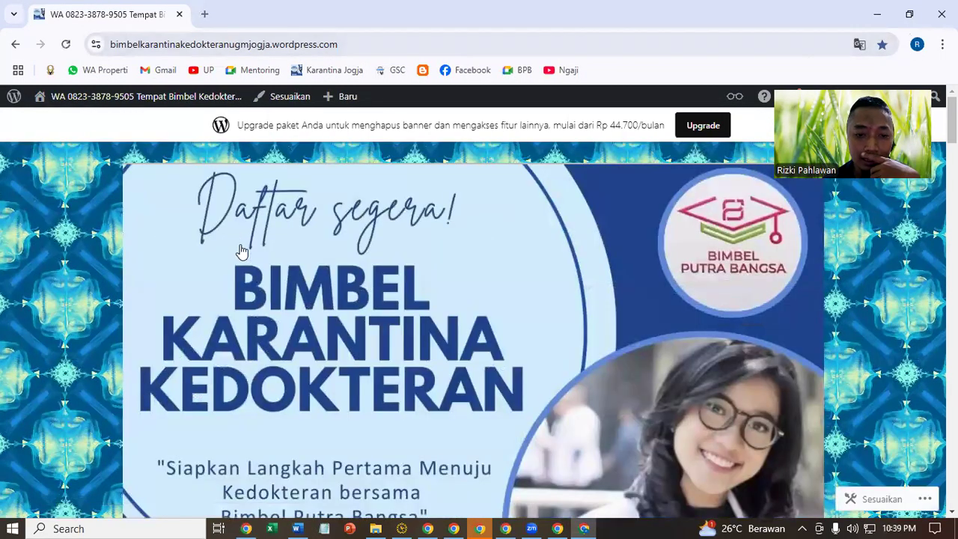
left_click_drag(582, 527, 297, 525)
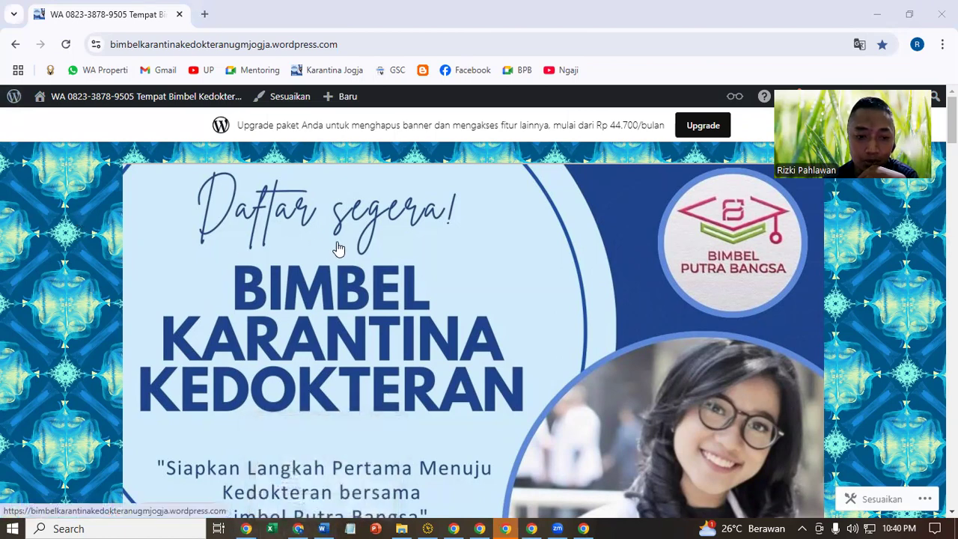
- Load the blog's /wp admin page and open the Karantina Jogja bookmark in a new tab
left_click(391, 44)
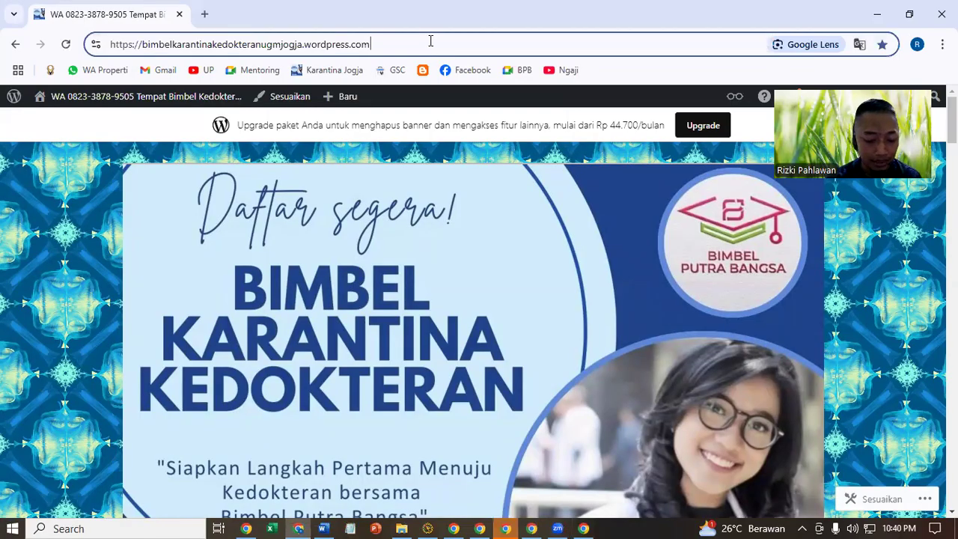
type("/wp")
key("Return")
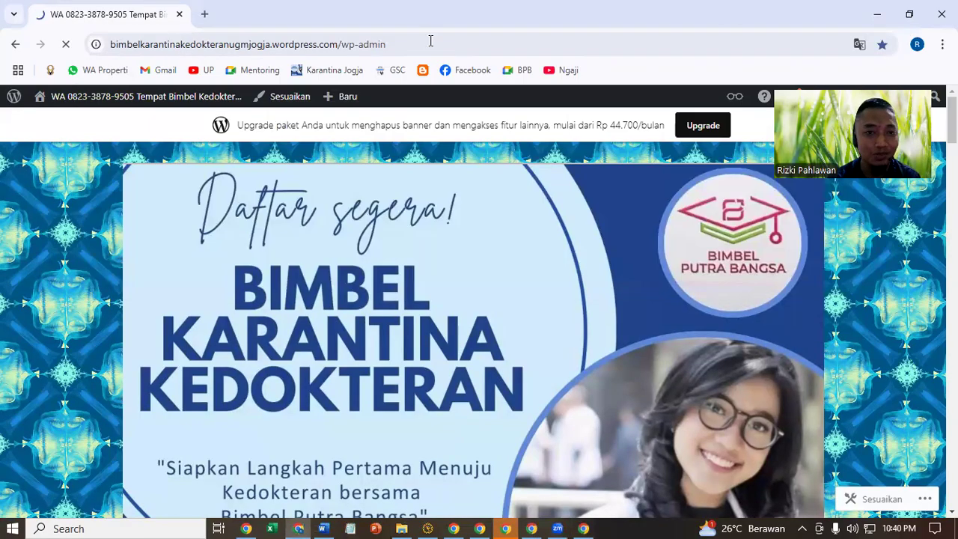
right_click(333, 70)
left_click(345, 90)
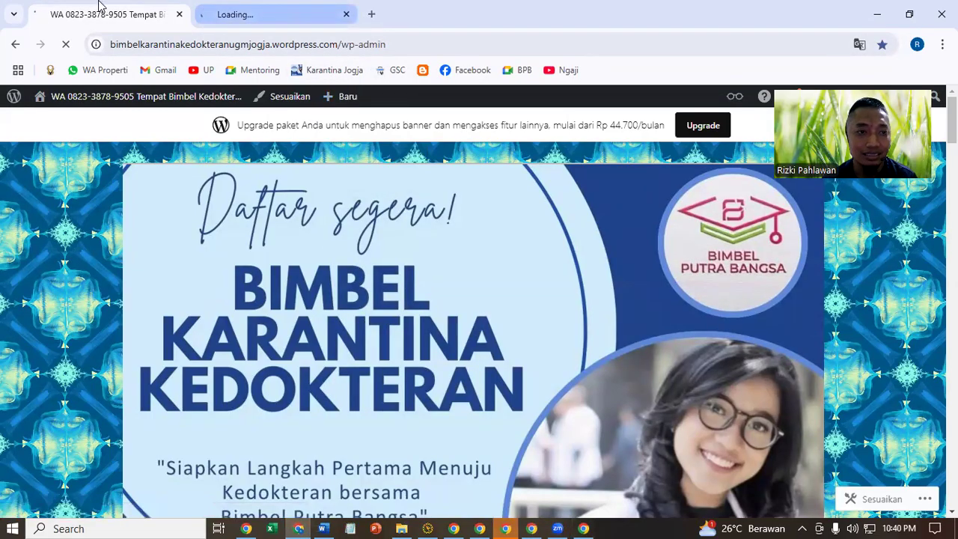
left_click(258, 9)
left_click(154, 9)
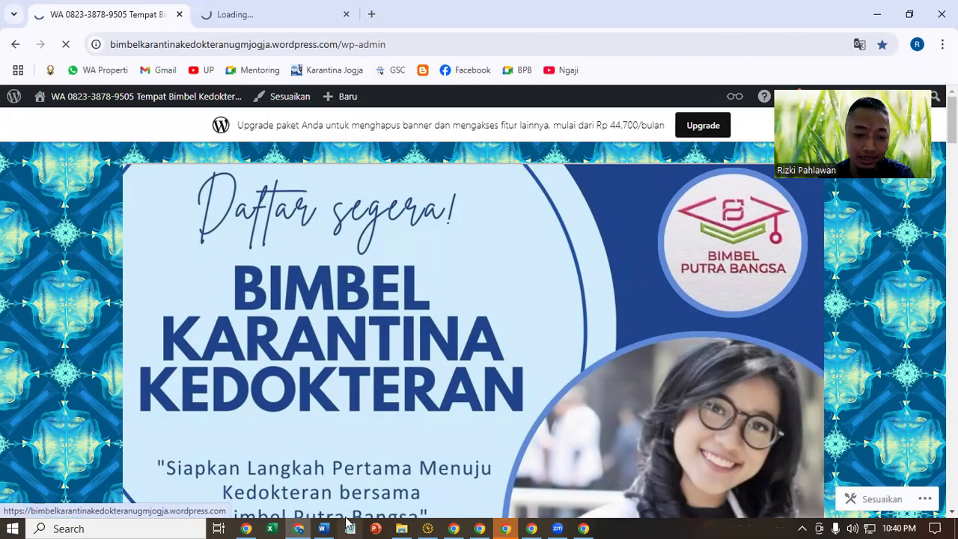
left_click(322, 528)
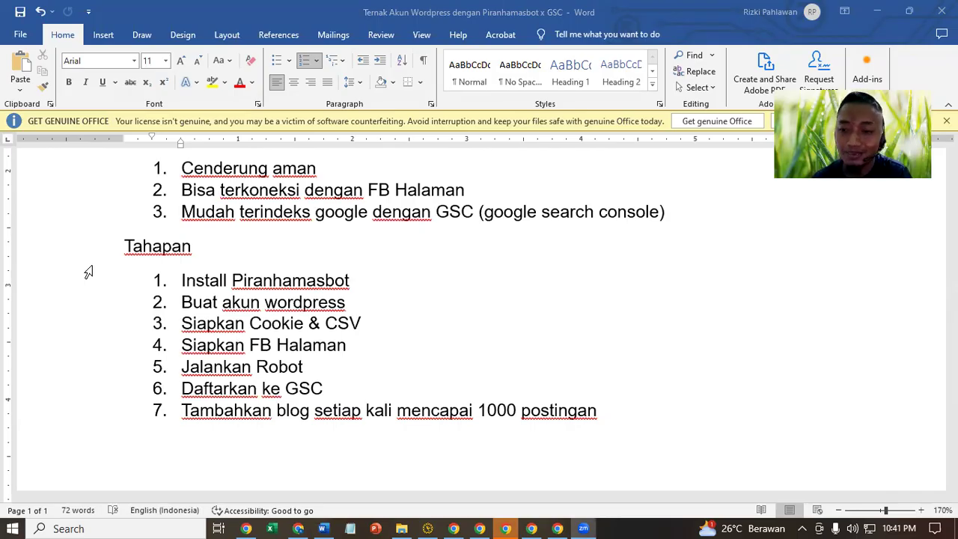
- Highlight the 'Buat akun wordpress' and 'Siapkan Cookie' Tahapan steps, then bring up PiranhamasBOT
left_click(384, 308)
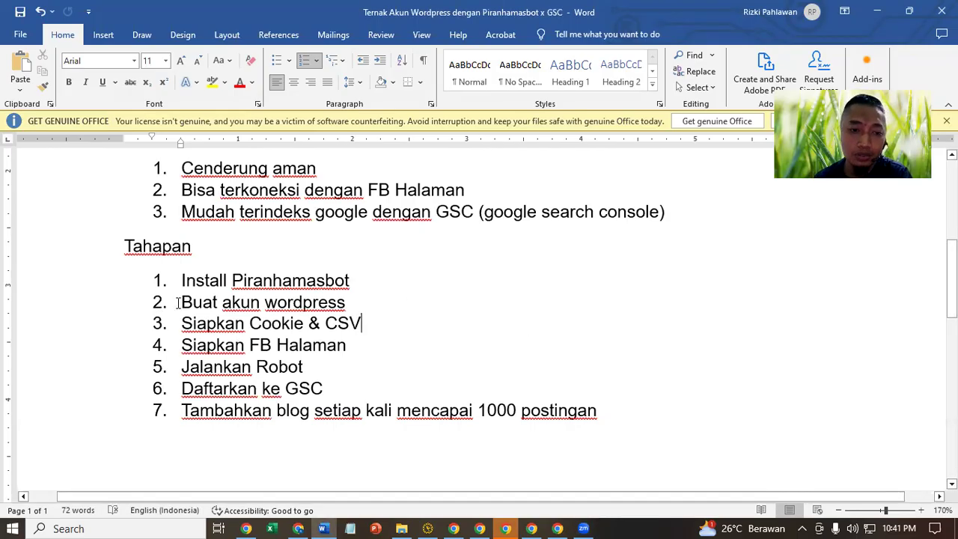
left_click_drag(178, 302, 385, 294)
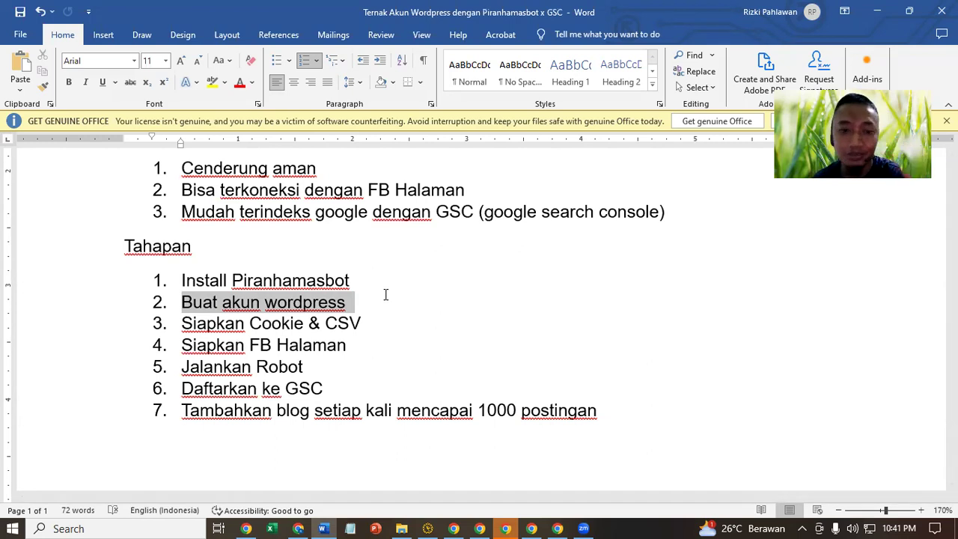
left_click(337, 364)
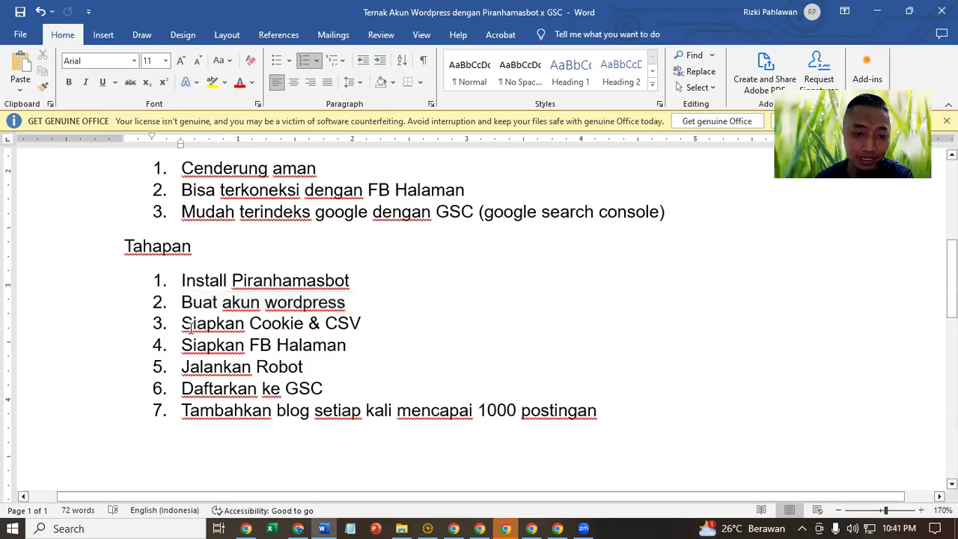
left_click_drag(190, 326, 295, 302)
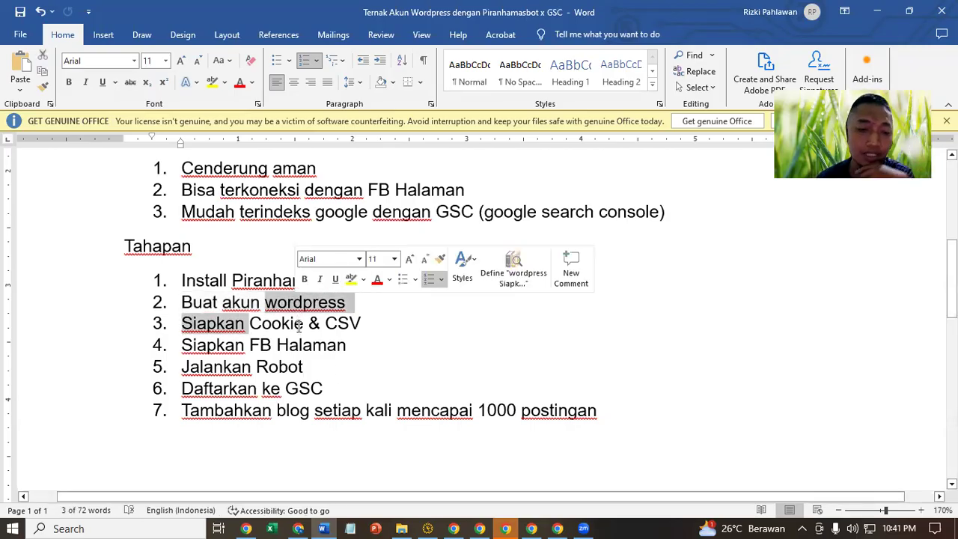
left_click(436, 522)
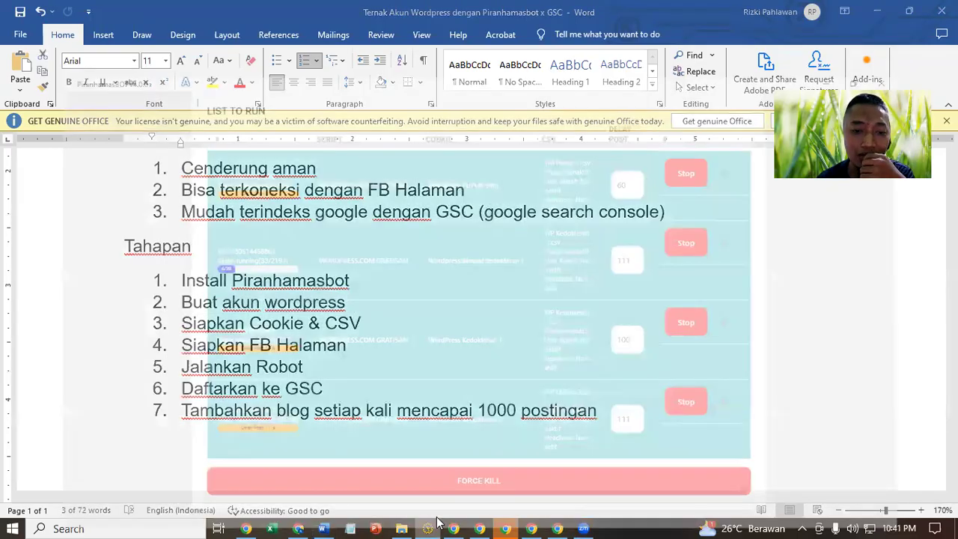
- Open the Cookie Generator's Tambah Cookie form, then switch to the WordPress Dasbor in Chrome
scroll(252, 271, "up", 8)
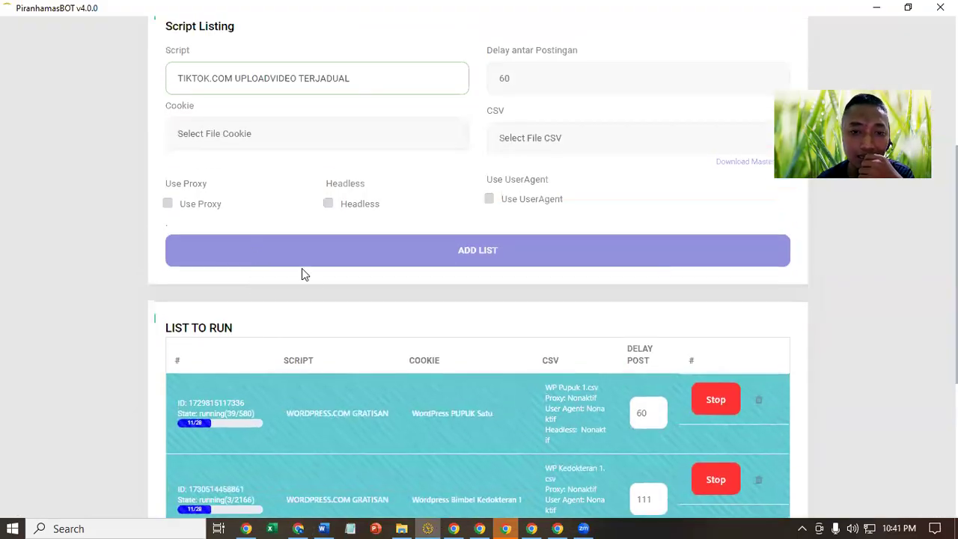
left_click(395, 236)
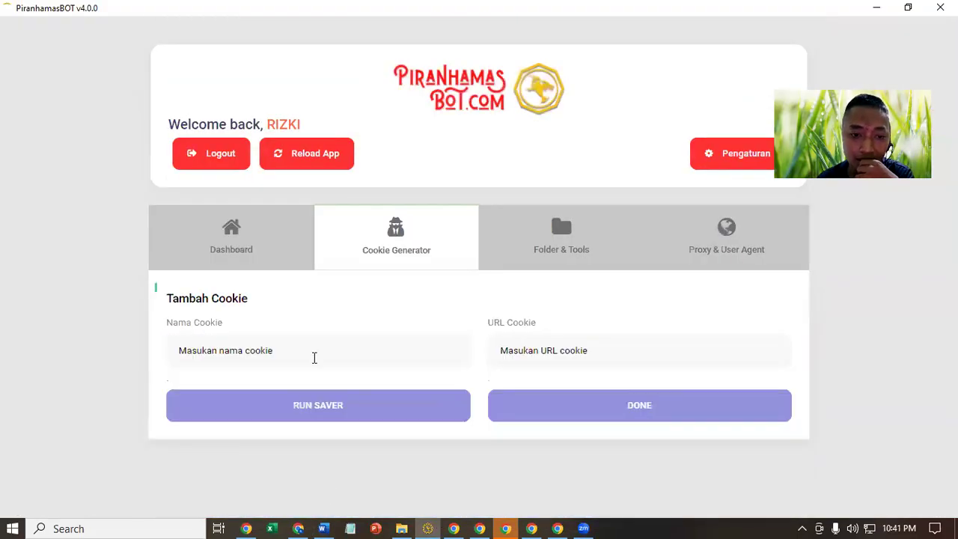
left_click(214, 346)
left_click(506, 345)
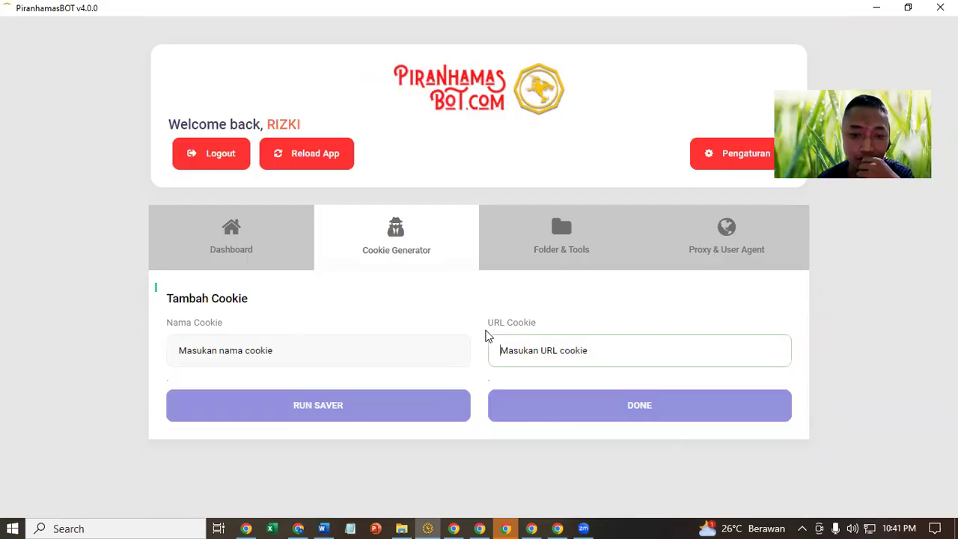
left_click(298, 528)
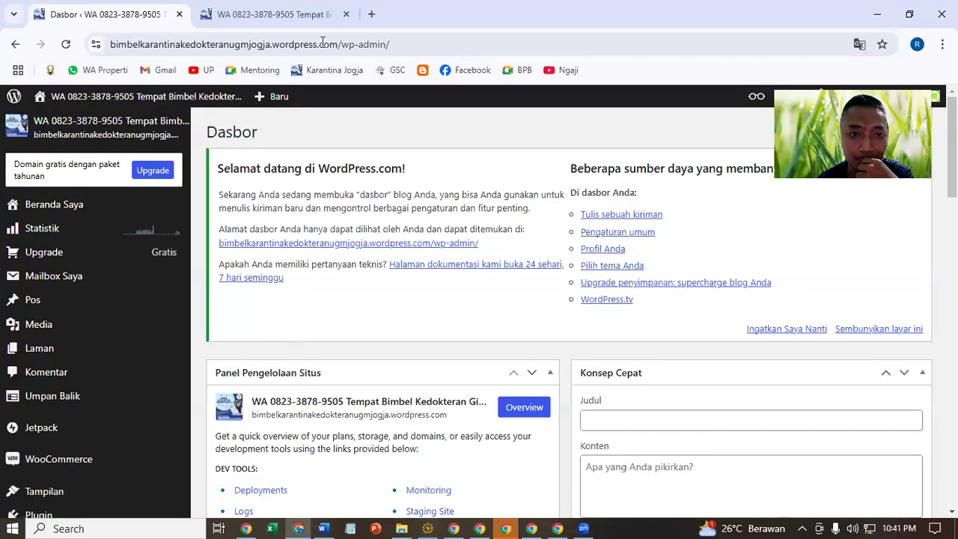
left_click_drag(340, 48, 274, 60)
key("ctrl+c")
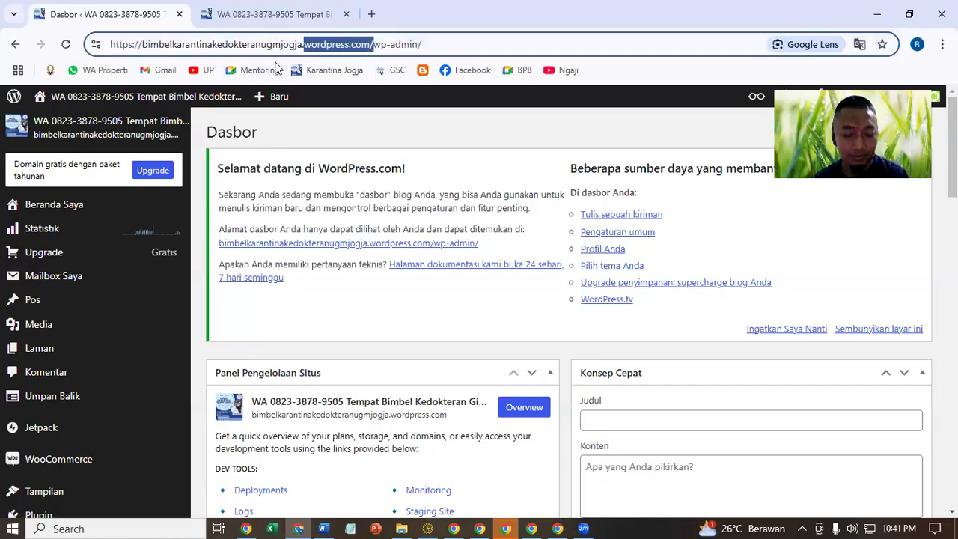
left_click(372, 10)
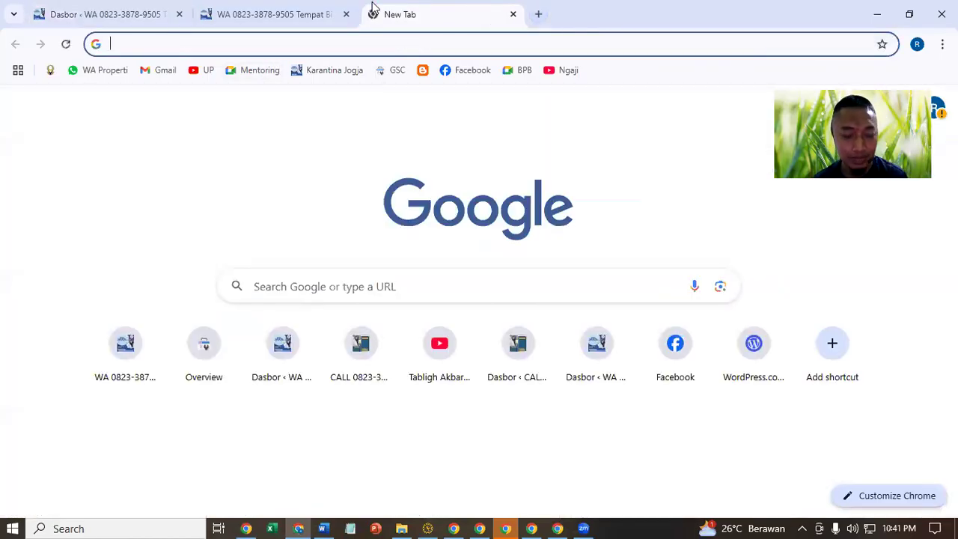
key("ctrl+v")
key("Return")
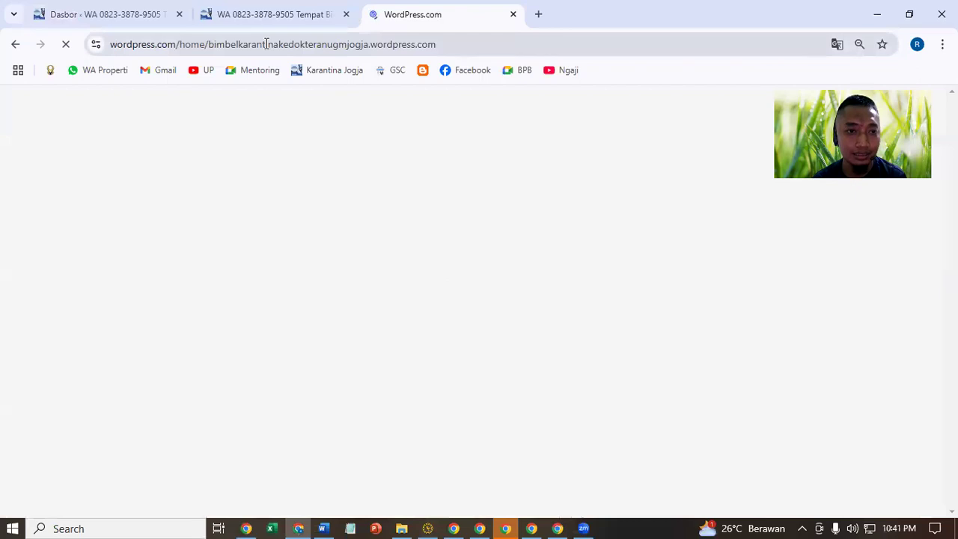
left_click(181, 42)
left_click(181, 41)
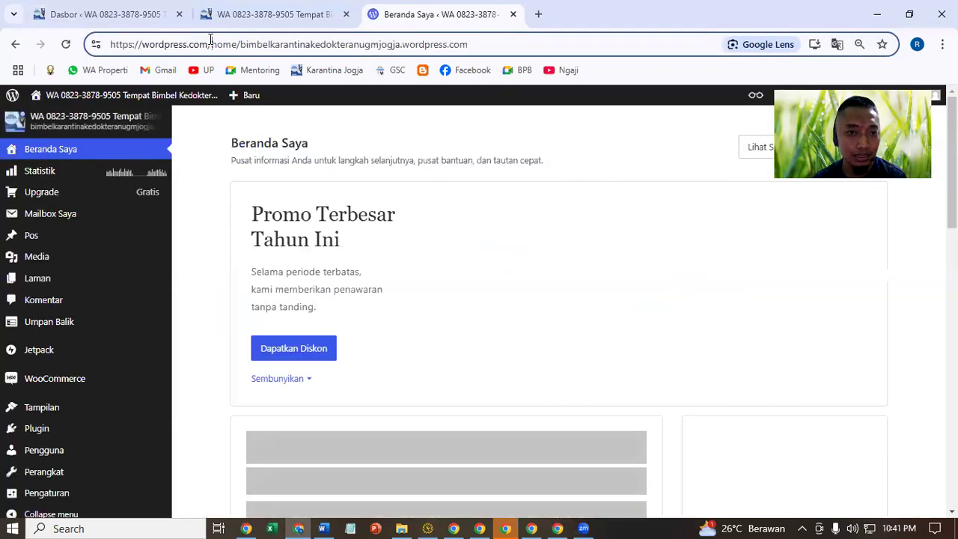
left_click_drag(212, 40, 106, 85)
key("ctrl+c")
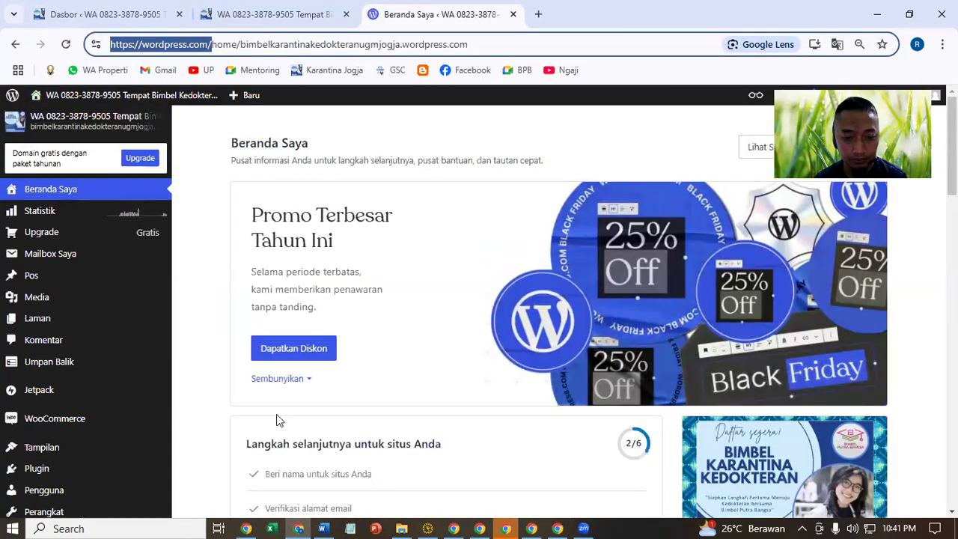
left_click(427, 528)
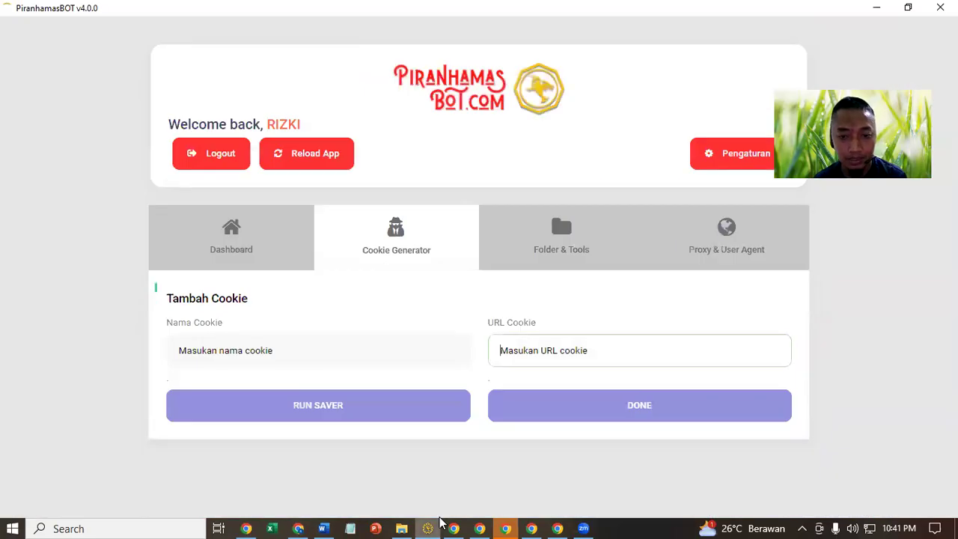
left_click(562, 354)
key("ctrl+v")
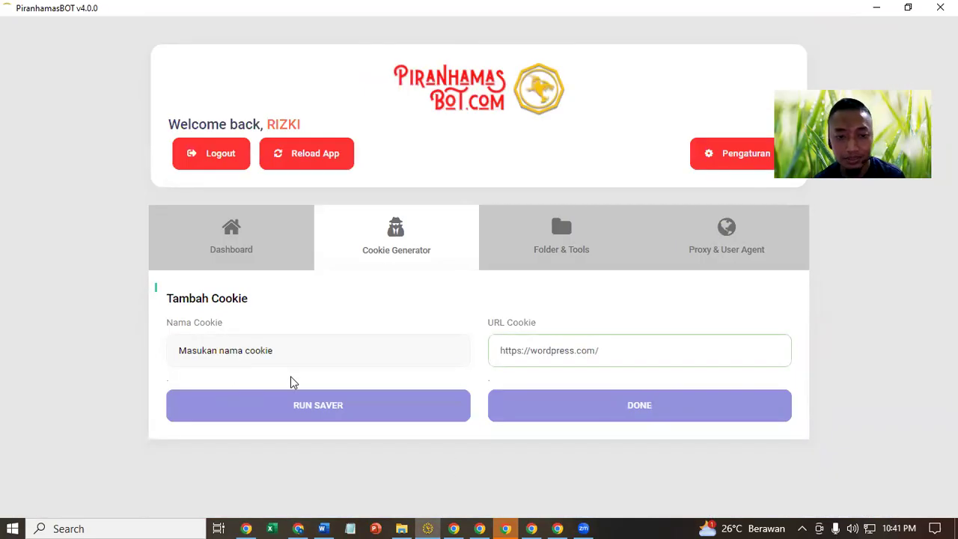
left_click(221, 350)
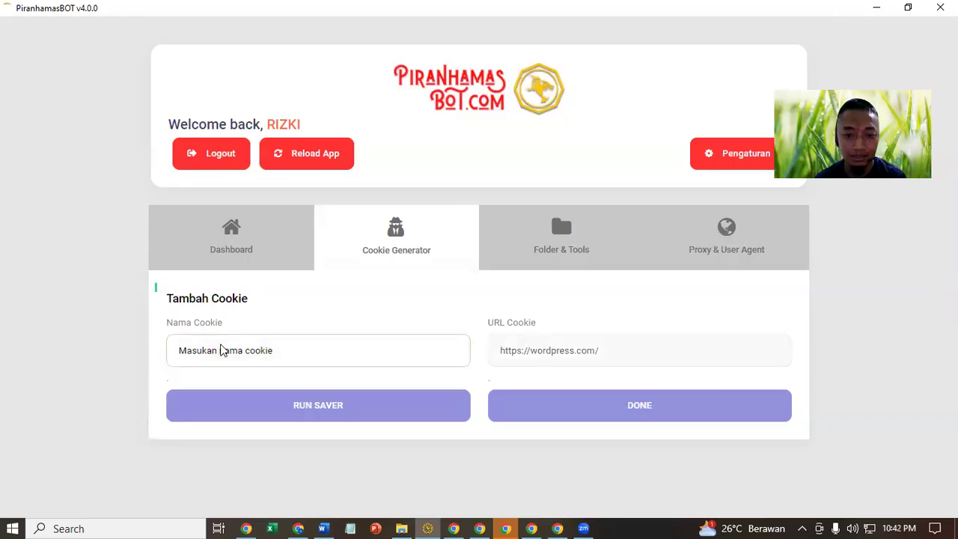
type("WP Jual Pupuk A")
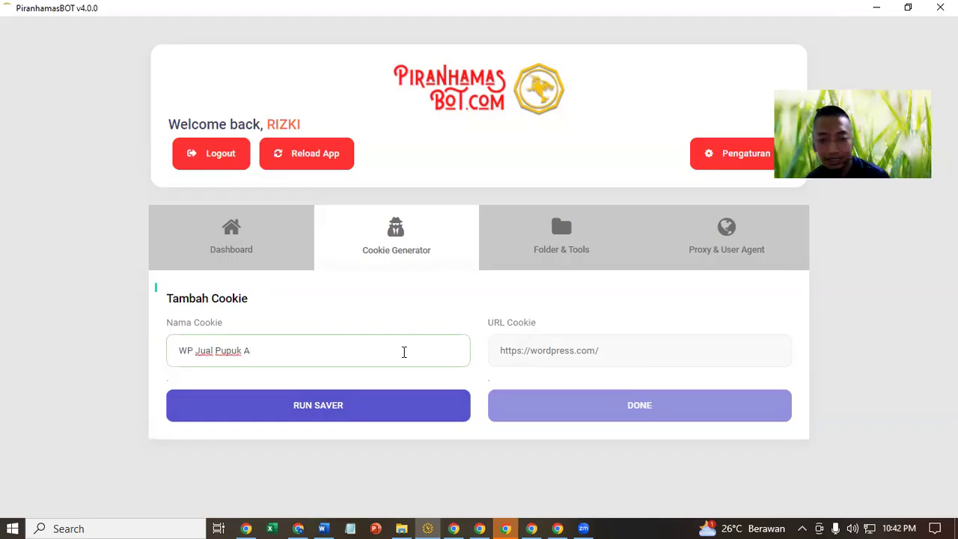
left_click(371, 417)
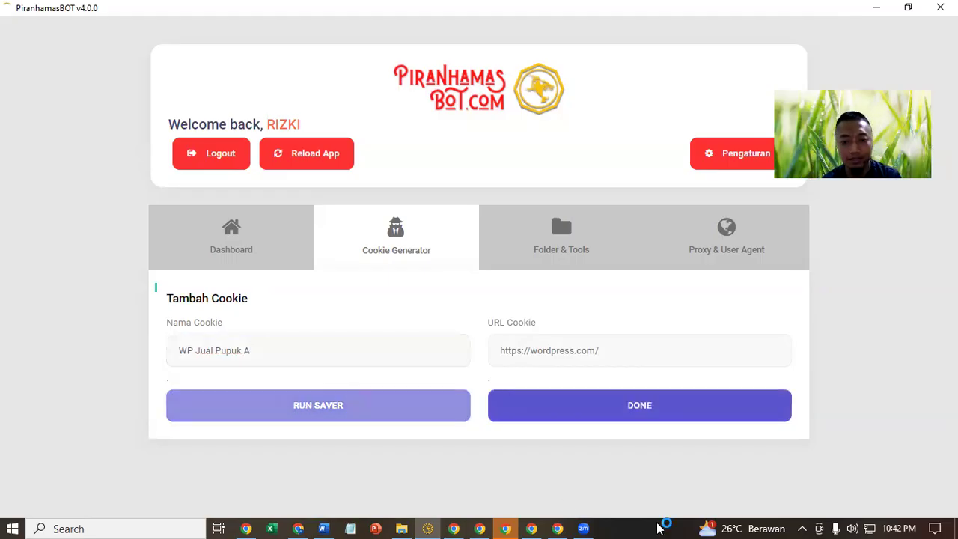
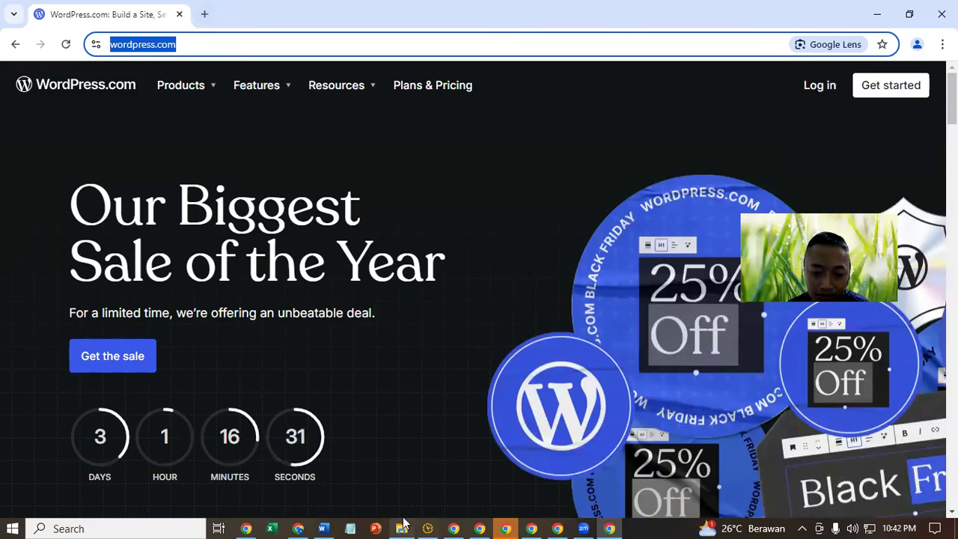
- Start the WordPress.com login using the account e-mail copied from the WP Pupuk 2 workbook
left_click(402, 528)
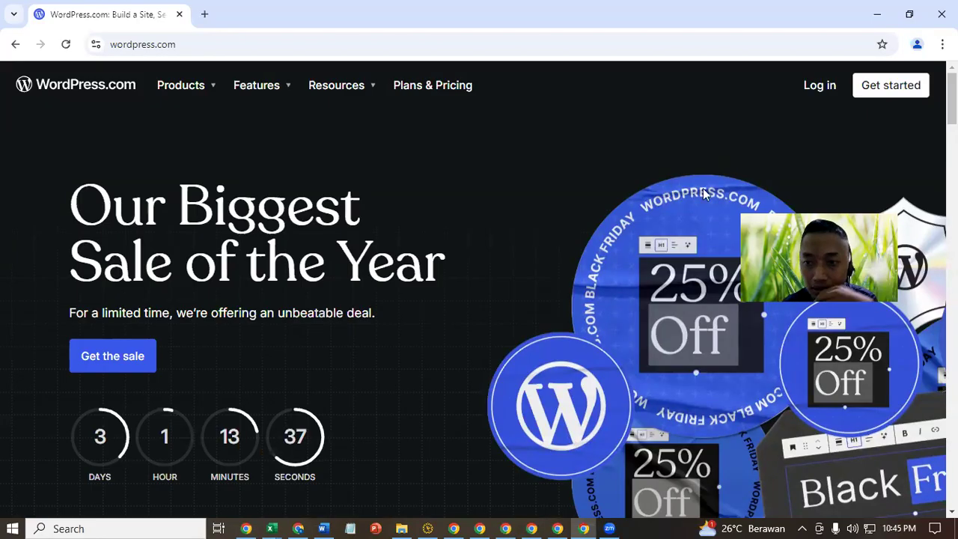
left_click(819, 86)
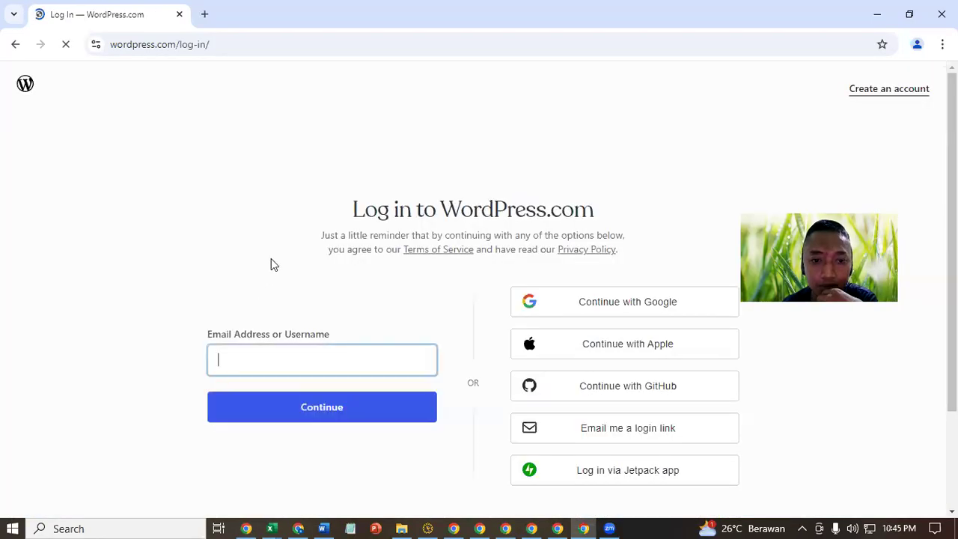
left_click(272, 528)
left_click(316, 473)
left_click(254, 199)
key("ctrl+c")
left_click(877, 11)
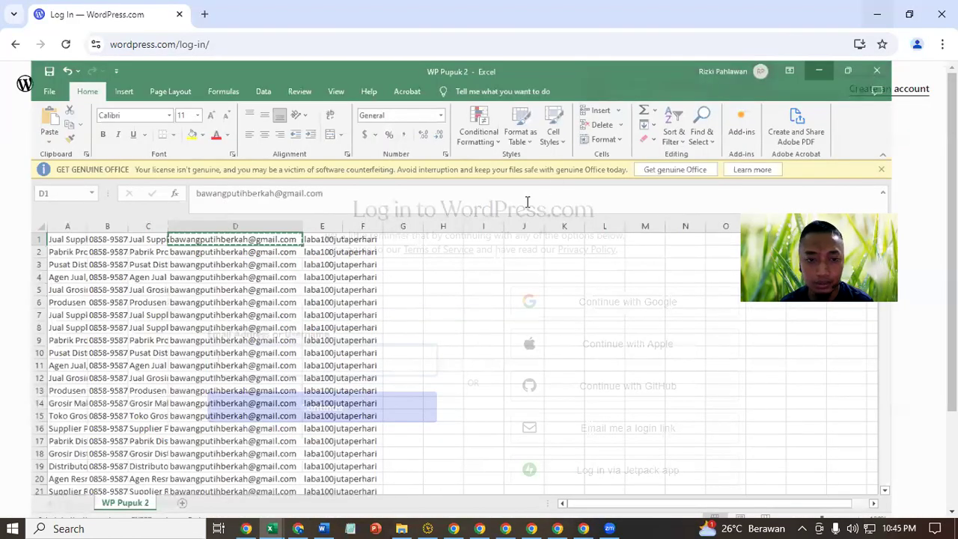
key("ctrl+v")
left_click(331, 405)
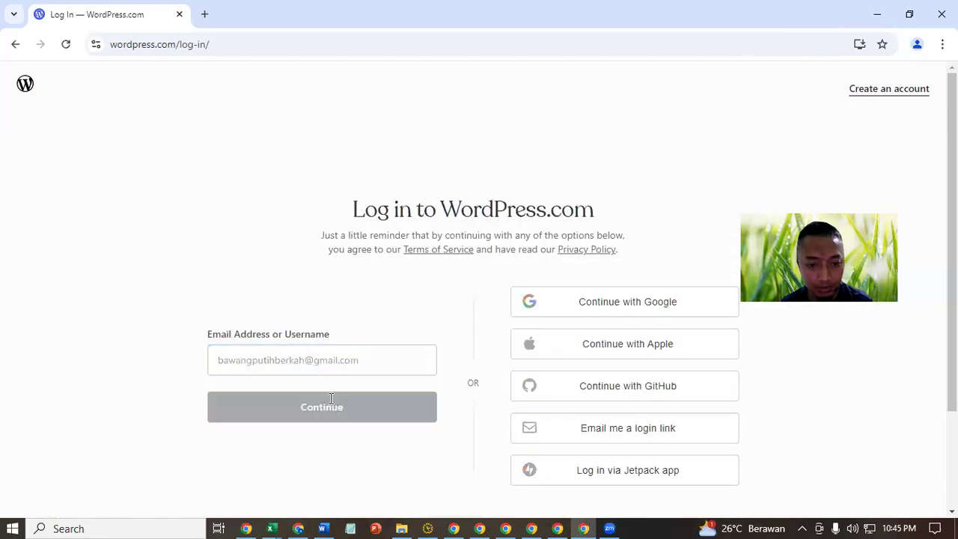
- Enter the account password copied from the WP Pupuk 2 workbook and log in
left_click(349, 528)
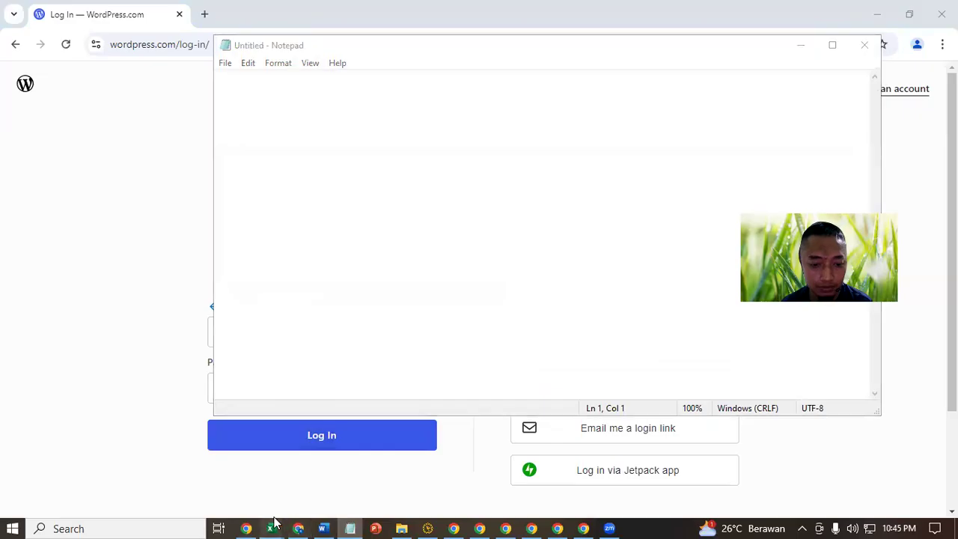
mouse_move(271, 528)
left_click(306, 496)
left_click(337, 201)
key("ctrl+c")
left_click(896, 6)
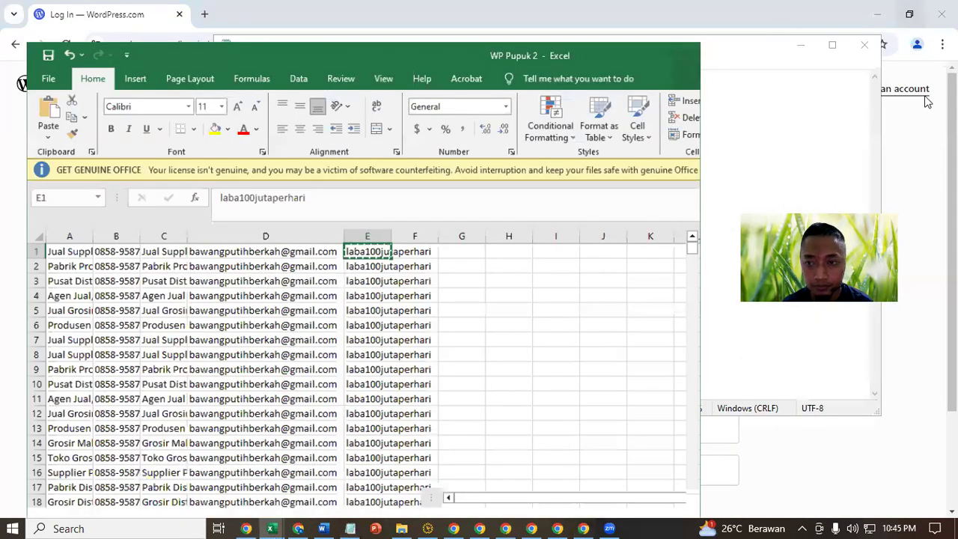
left_click(583, 528)
left_click(337, 380)
key("ctrl+v")
left_click(398, 444)
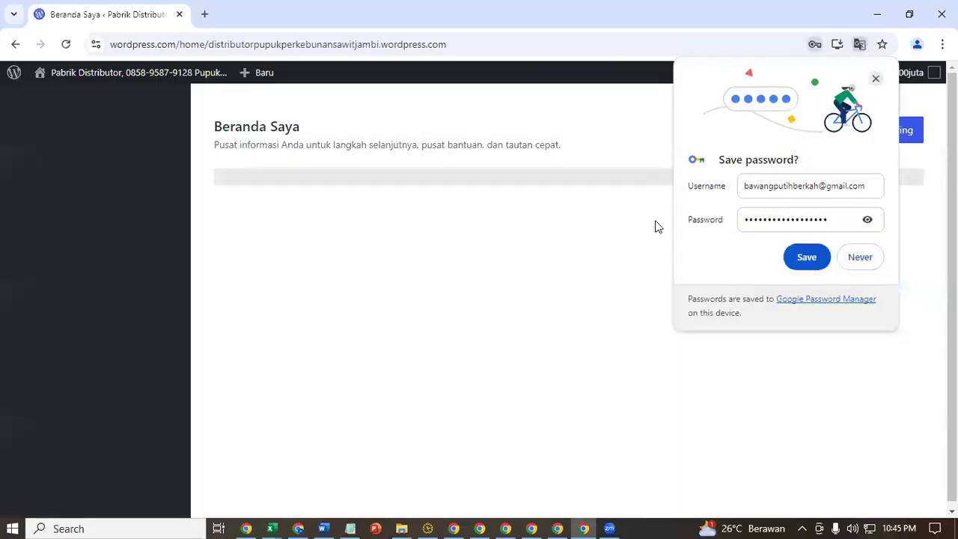
- Dismiss the save-password prompt and open My Profile from the account menu
left_click(877, 78)
left_click(874, 73)
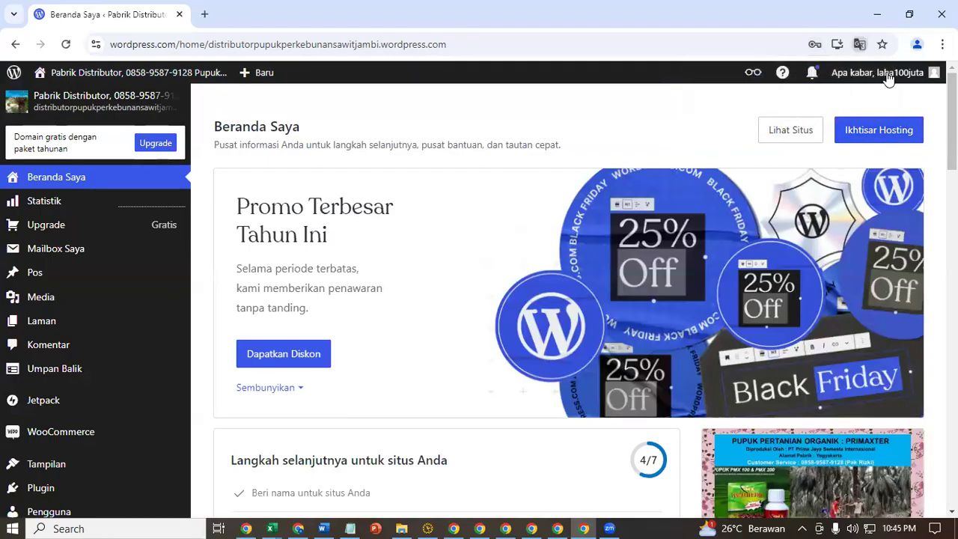
left_click(888, 71)
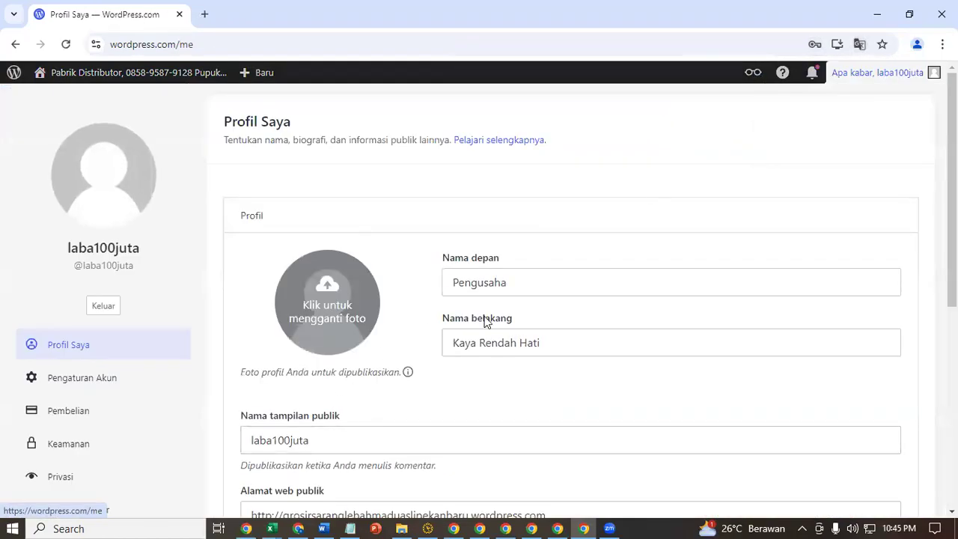
left_click(427, 528)
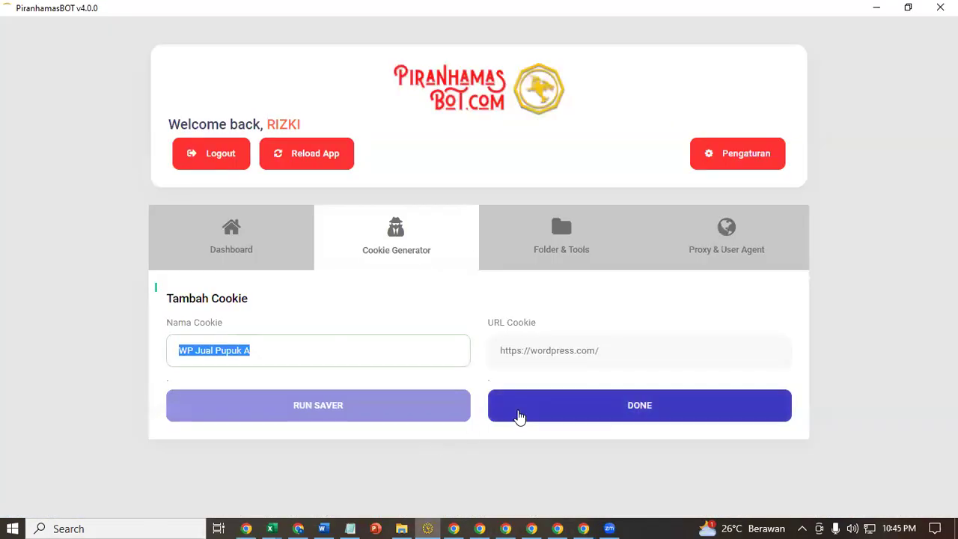
- Finish saving the WP Jual Pupuk A cookie, reload PiranhamasBOT, and review the List To Run table
left_click(520, 417)
left_click(319, 163)
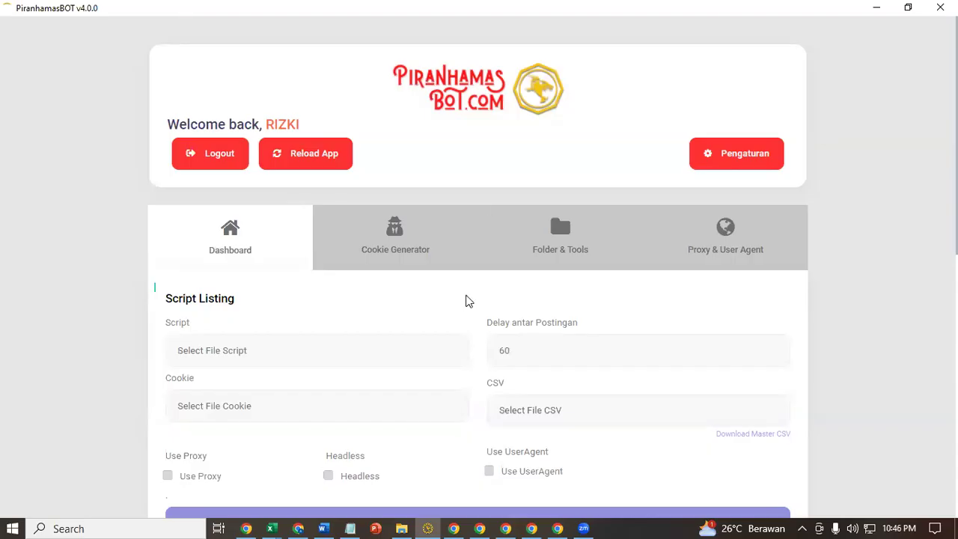
scroll(466, 299, "down", 7)
scroll(446, 427, "down", 1)
scroll(446, 428, "up", 5)
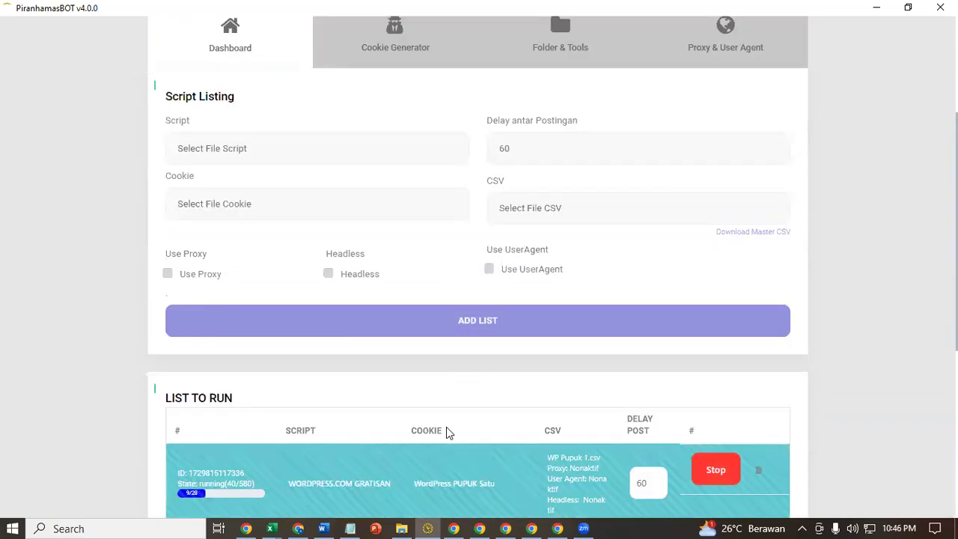
scroll(446, 428, "down", 4)
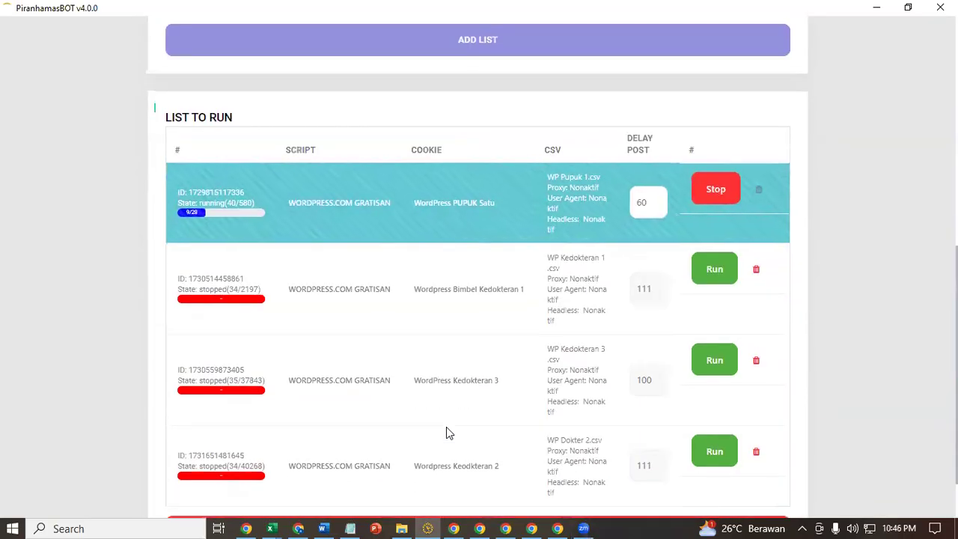
- Maximize the WP Pupuk 2 workbook and inspect columns A–E, including the password in E1
mouse_move(270, 528)
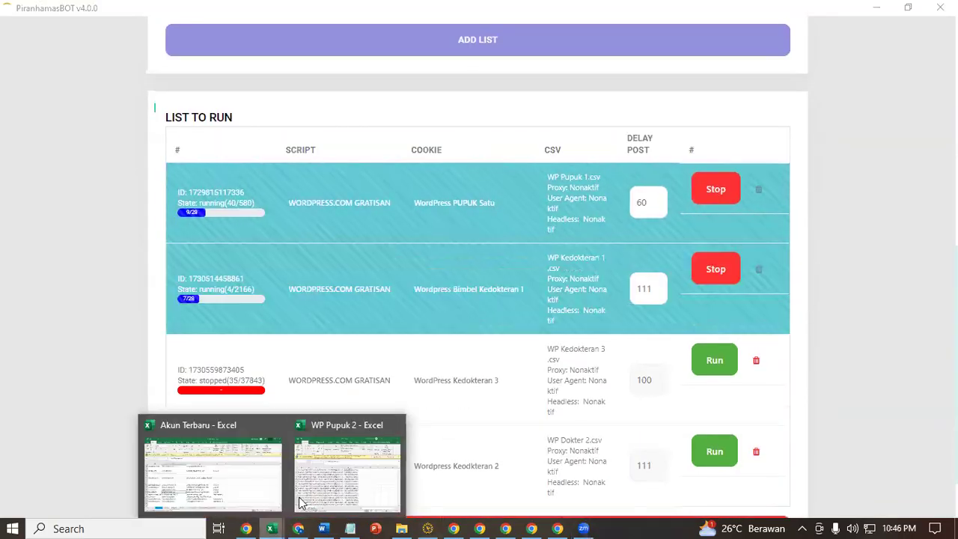
left_click(328, 476)
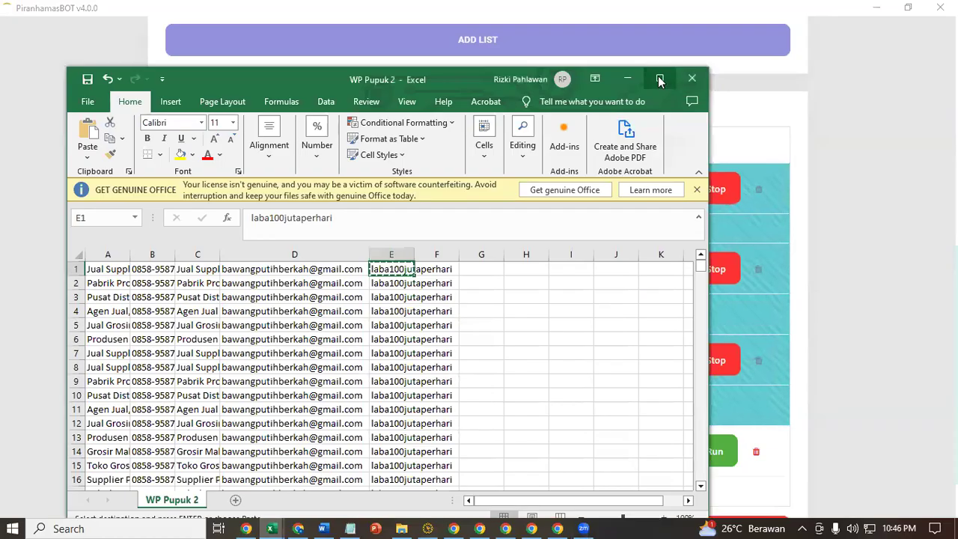
left_click(659, 78)
left_click(50, 184)
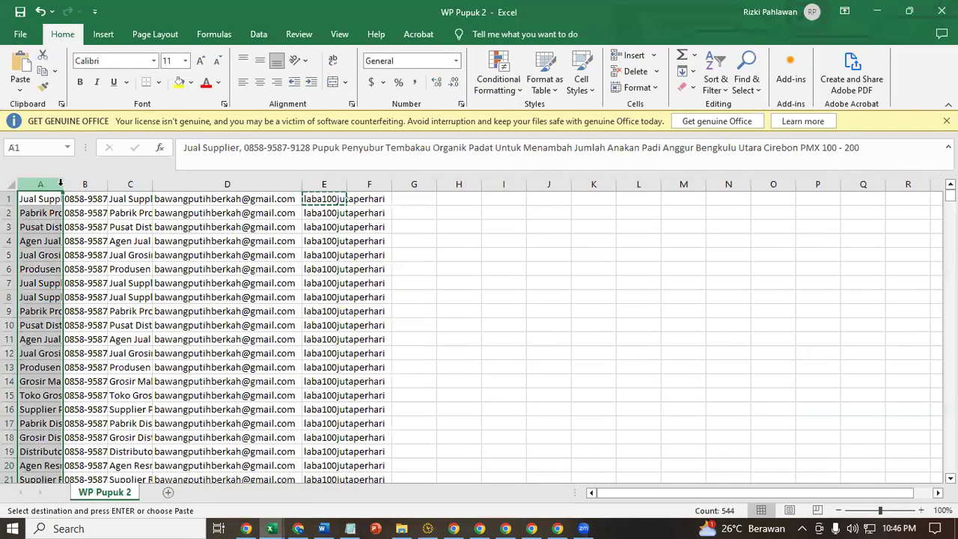
left_click(86, 184)
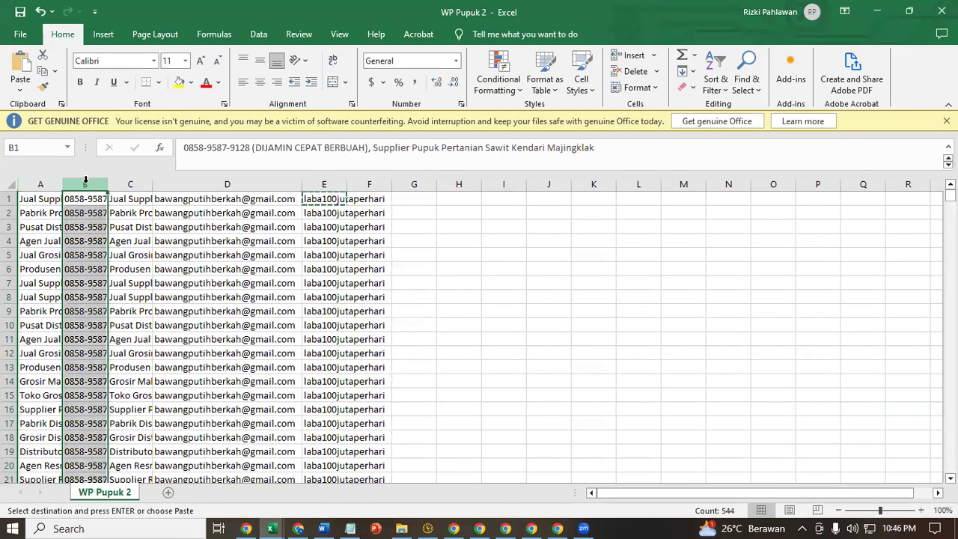
left_click(128, 184)
left_click(296, 184)
left_click(325, 184)
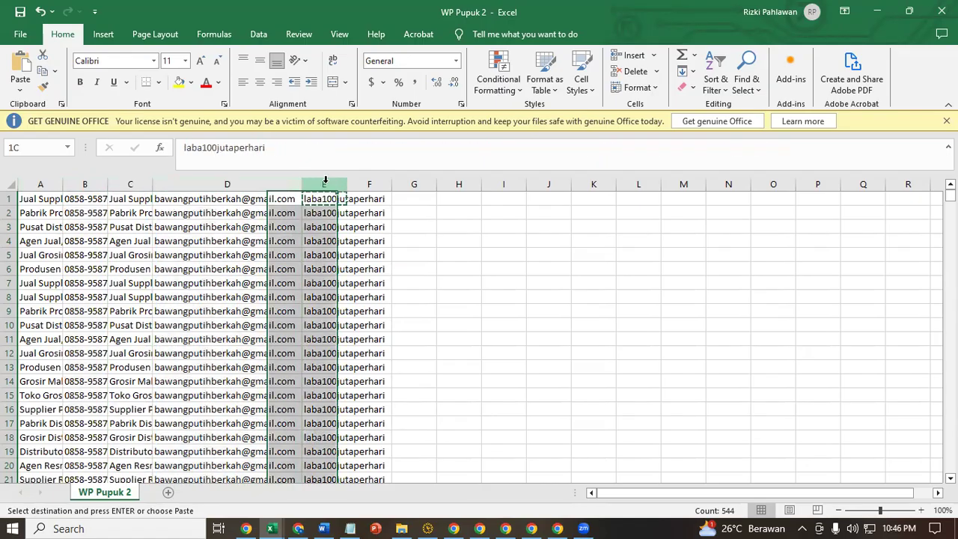
left_click(50, 184)
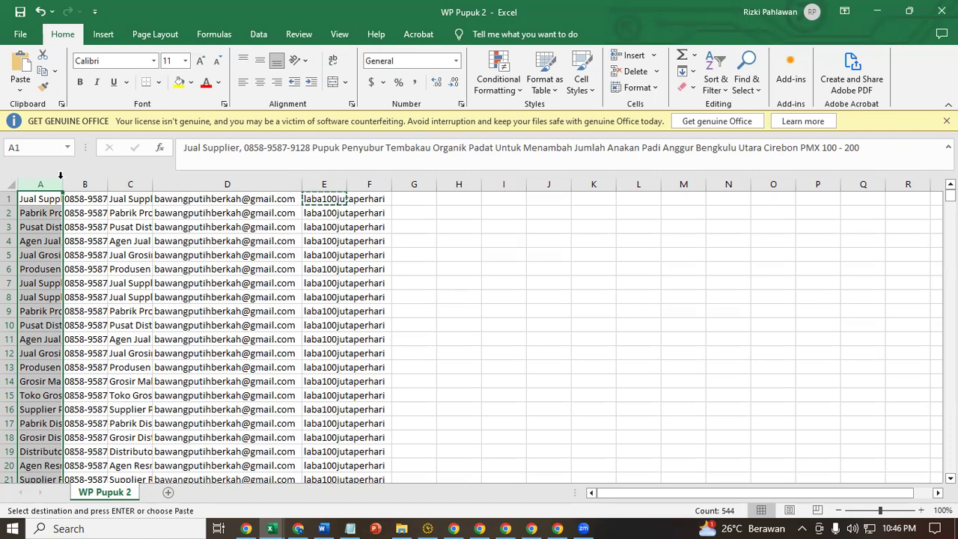
left_click(85, 185)
left_click(129, 184)
left_click(227, 184)
left_click(330, 199)
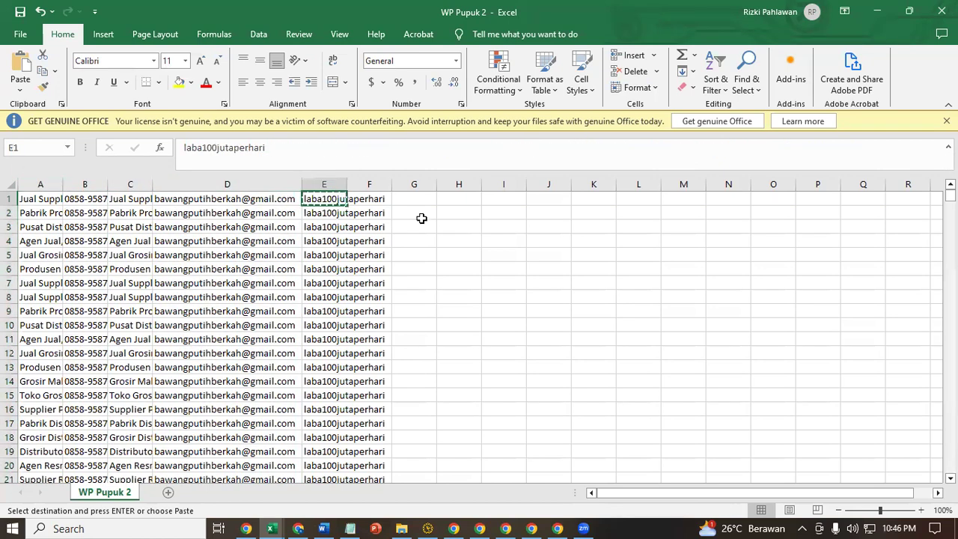
- Recheck columns A–D and cells C8 and D9, then select row 1 across A1:E1
left_click(40, 180)
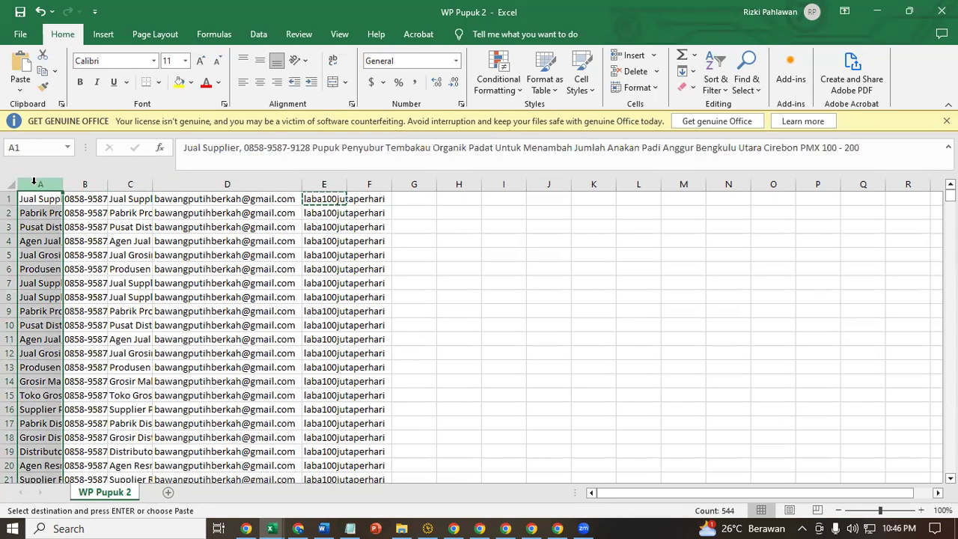
left_click(84, 180)
left_click(129, 181)
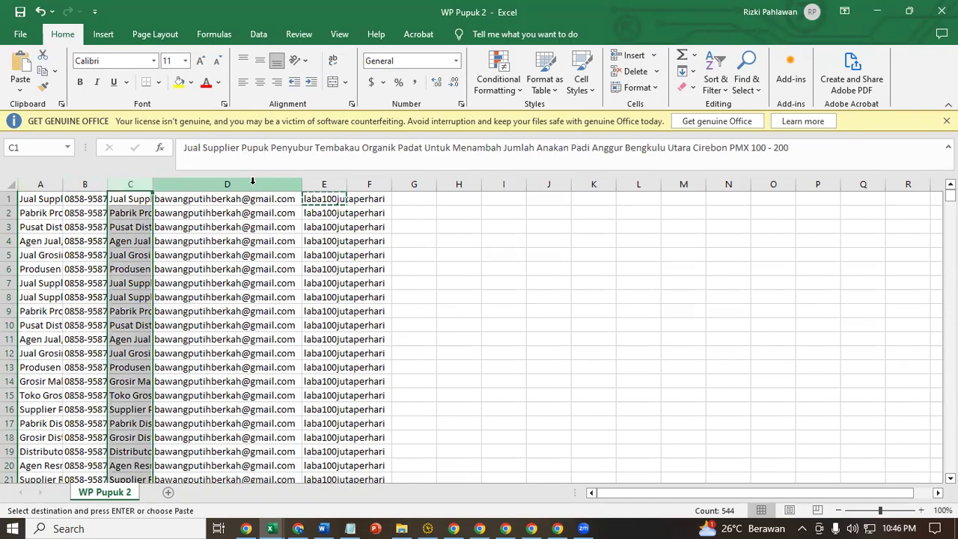
left_click(252, 180)
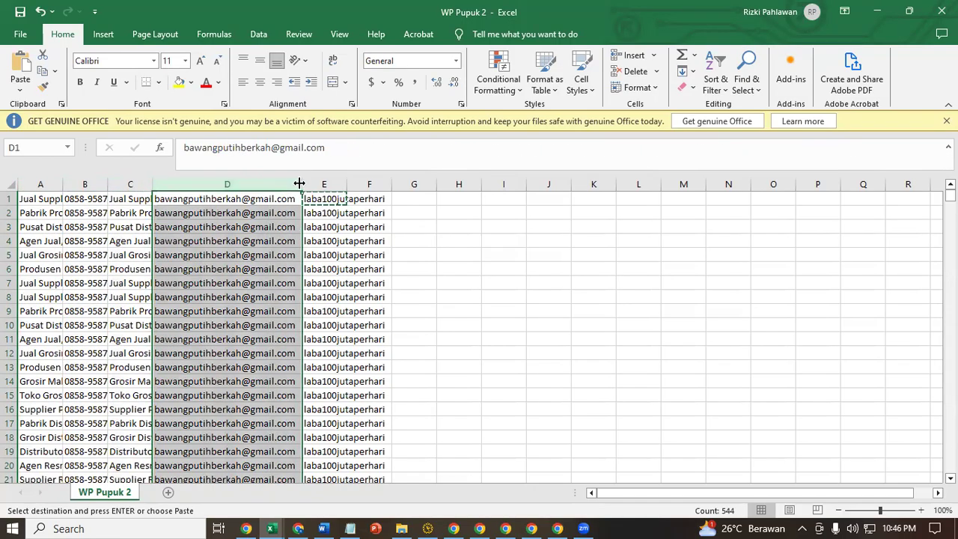
left_click(126, 293)
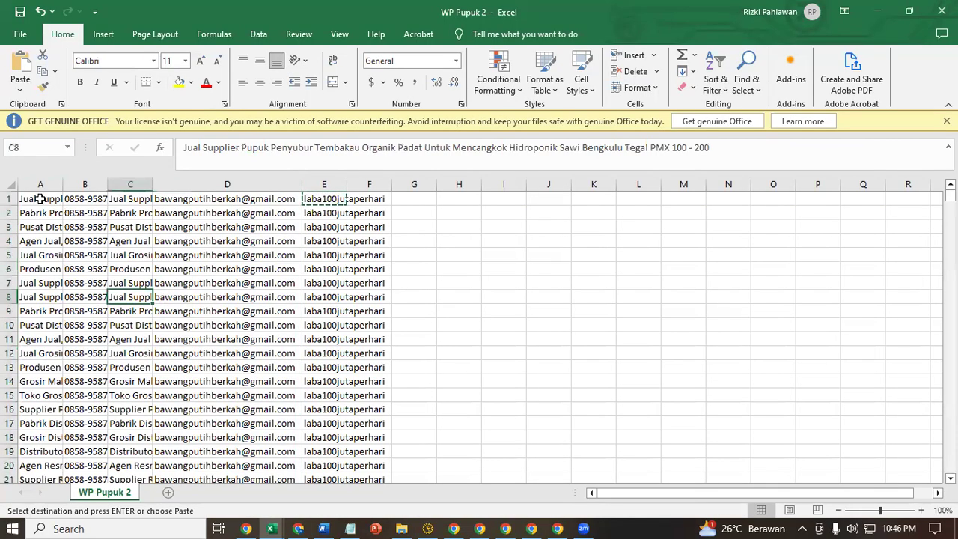
left_click(39, 198)
left_click(45, 186)
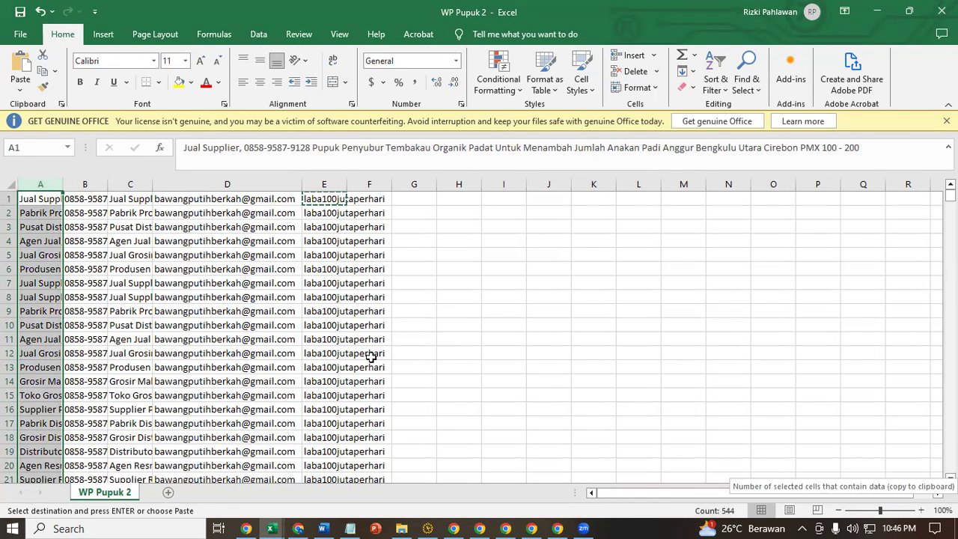
left_click(196, 313)
left_click(40, 198)
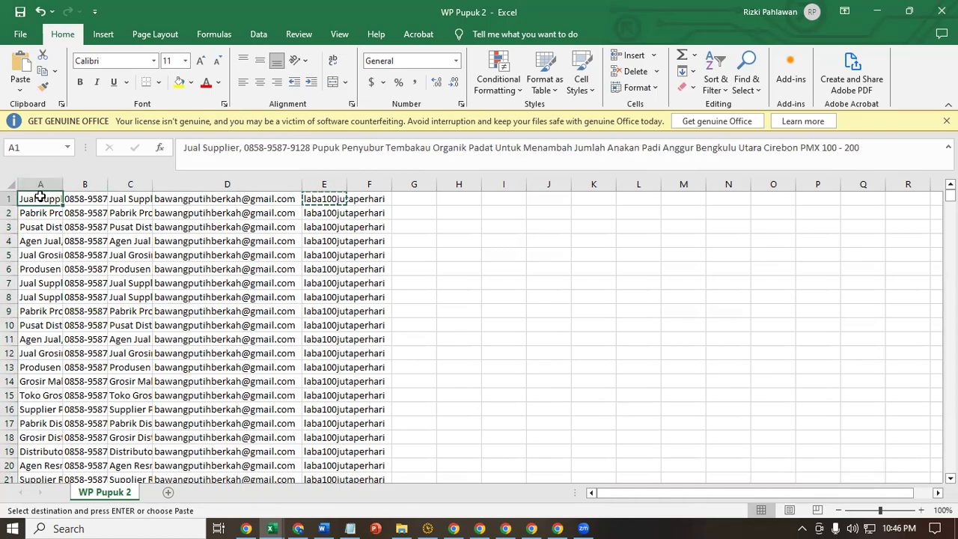
key("ctrl+shift+Right")
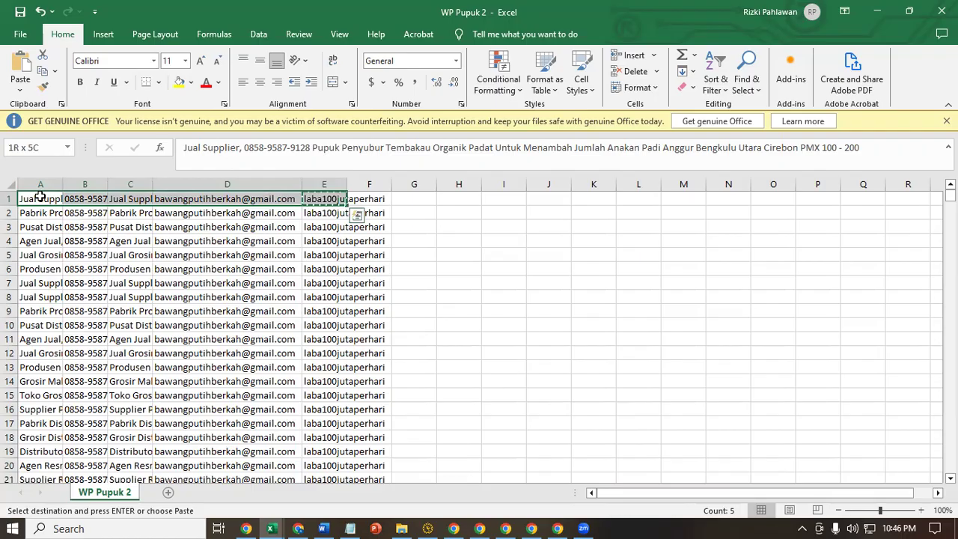
- Paste copies of the 544-row block below the data until the list reaches row 1632
key("ctrl+shift+Down")
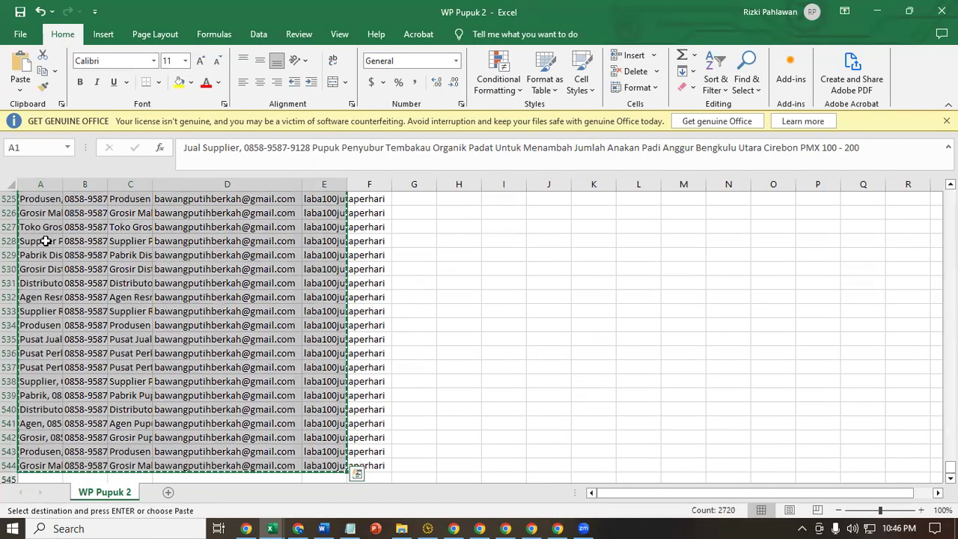
scroll(187, 318, "down", 4)
left_click(41, 316)
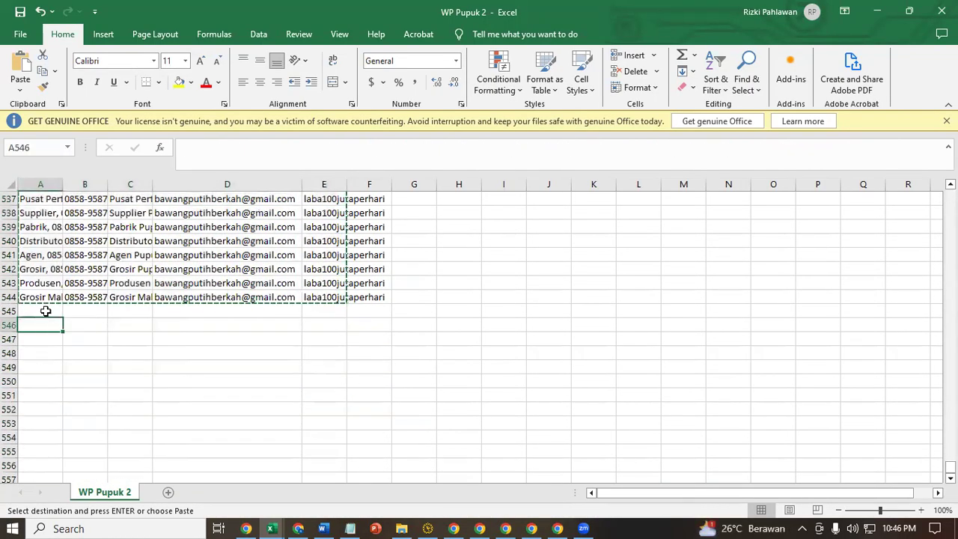
key("ctrl+v")
left_click(42, 339)
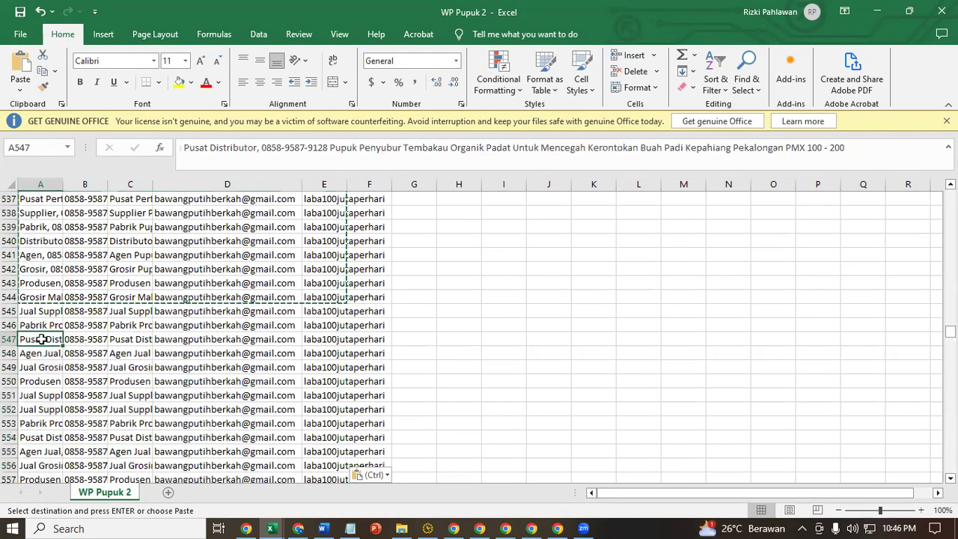
key("ctrl+Down")
key("Down")
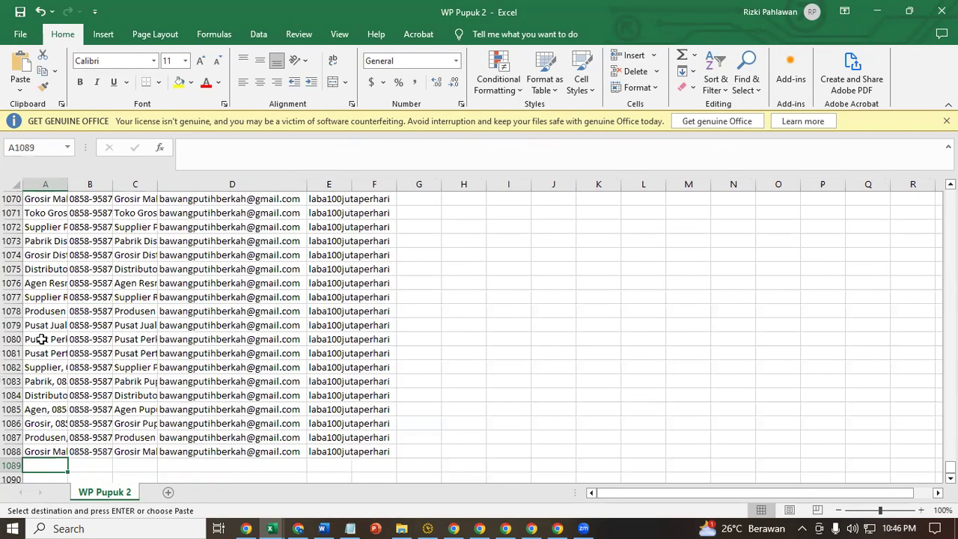
key("ctrl+v")
key("ctrl+Down")
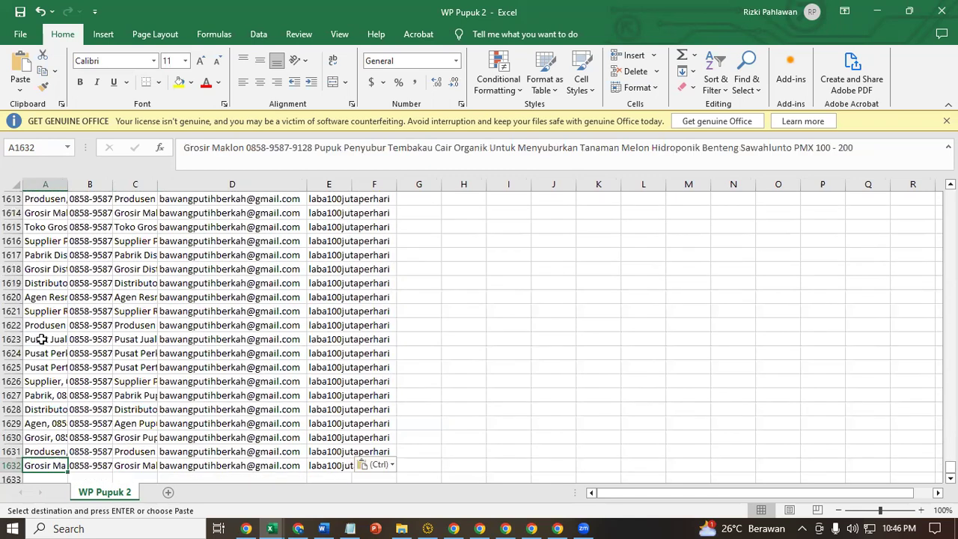
key("Down")
key("ctrl+v")
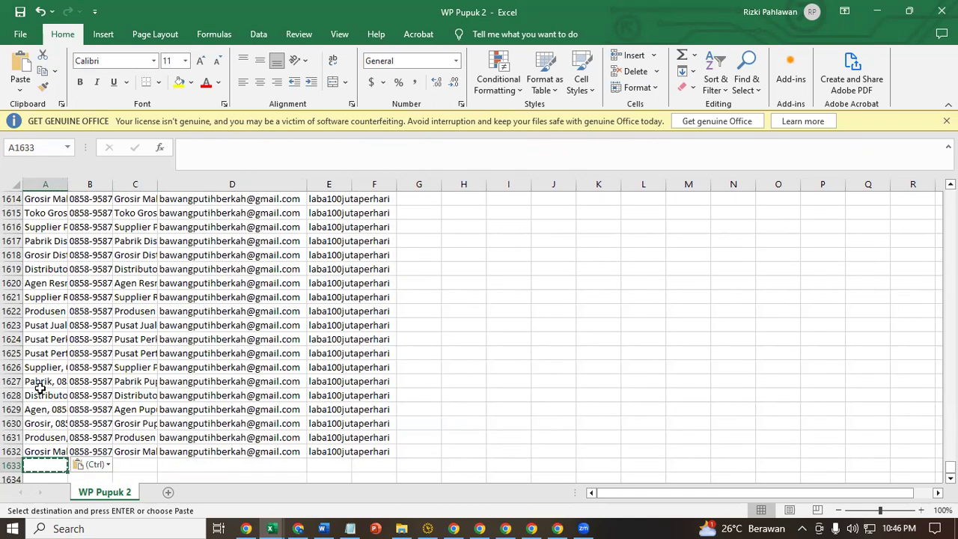
- Copy all 1632 rows of A:E and paste them twice below, extending the list to row 4896
left_click(42, 453)
key("ctrl+shift+Up")
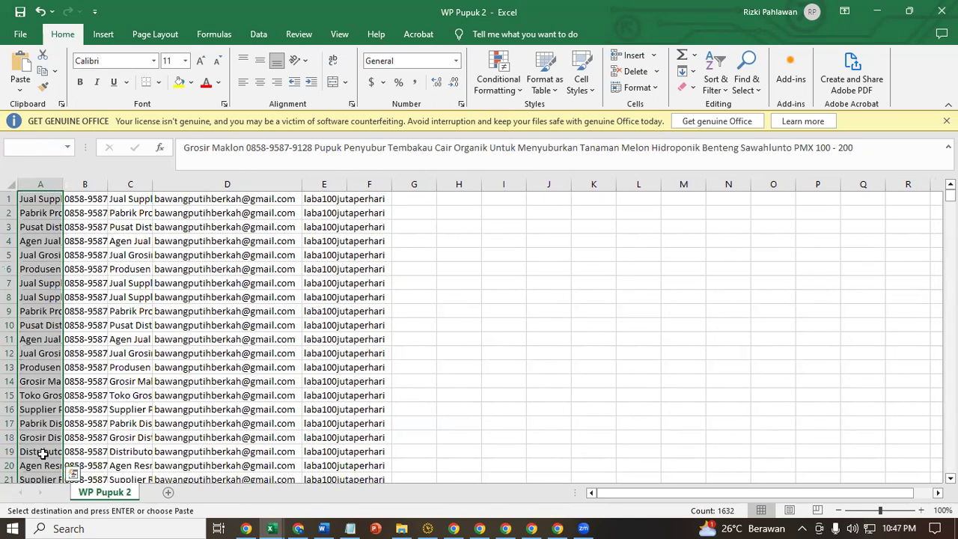
key("ctrl+shift+Right")
key("ctrl+c")
key("Down")
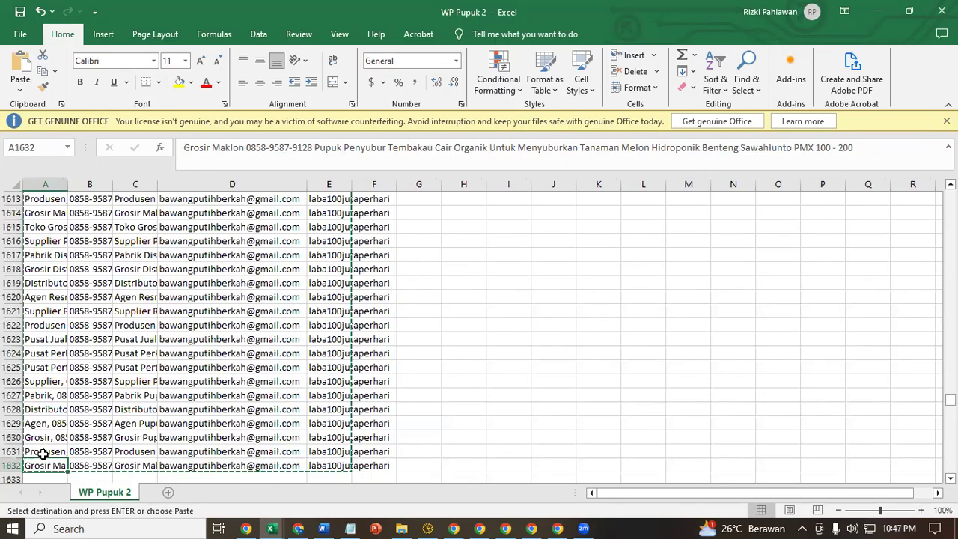
key("ctrl+Down")
key("ctrl+Up")
key("ctrl+Down")
key("ctrl+Up")
key("Down")
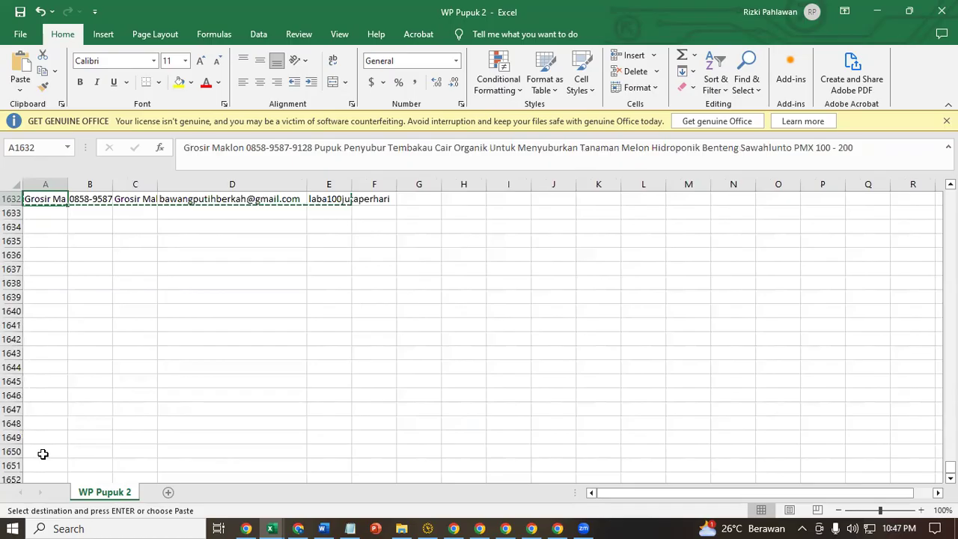
key("ctrl+v")
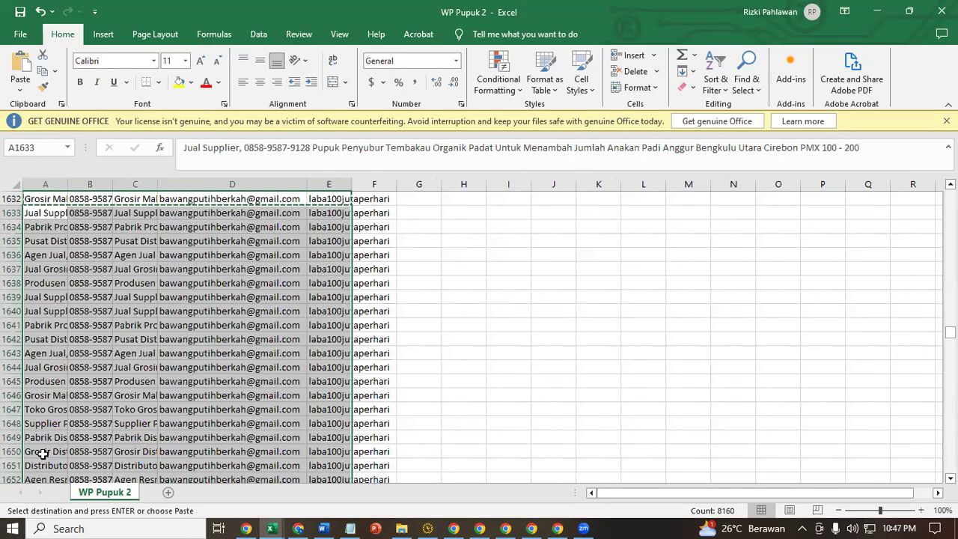
key("ctrl+Down")
key("ctrl+Down")
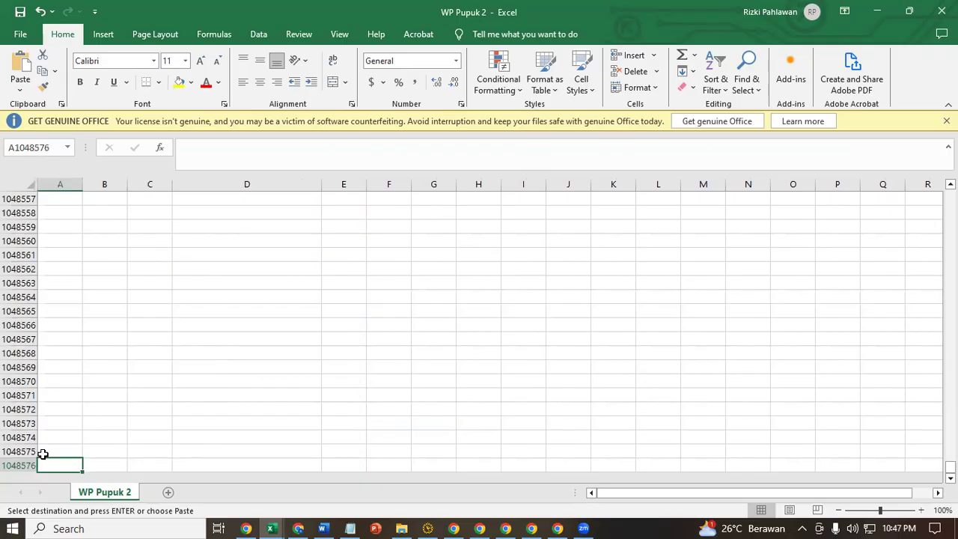
key("ctrl+Up")
key("Down")
key("ctrl+v")
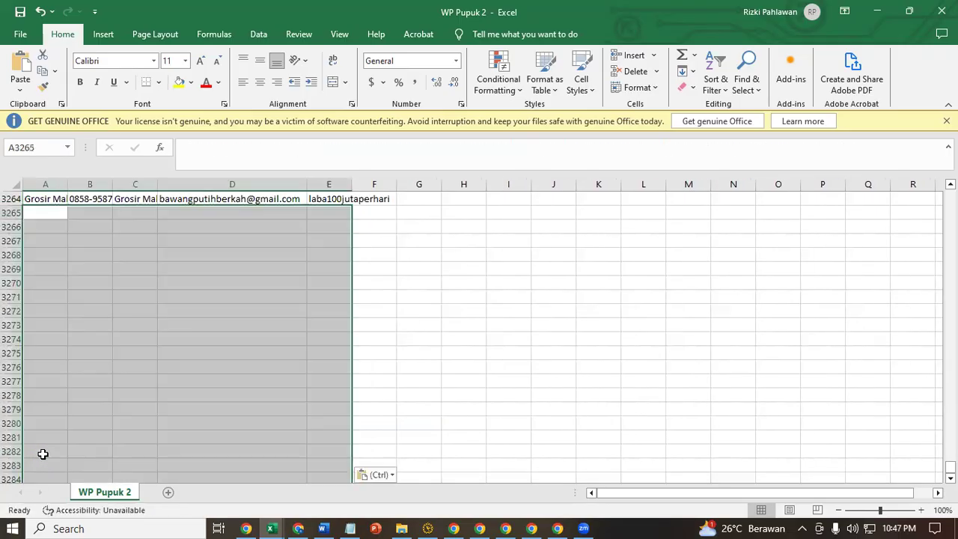
key("ctrl+Down")
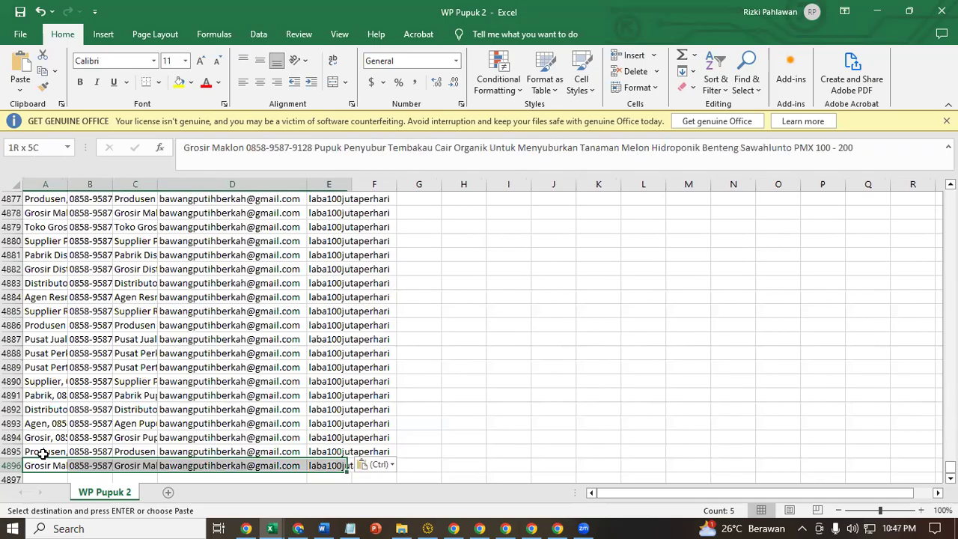
- Copy the 4896 rows, paste them from A4897 to reach row 9792, and save the workbook
key("ctrl+shift+Up")
key("ctrl+shift+Right")
key("ctrl+Down")
scroll(43, 454, "down", 6)
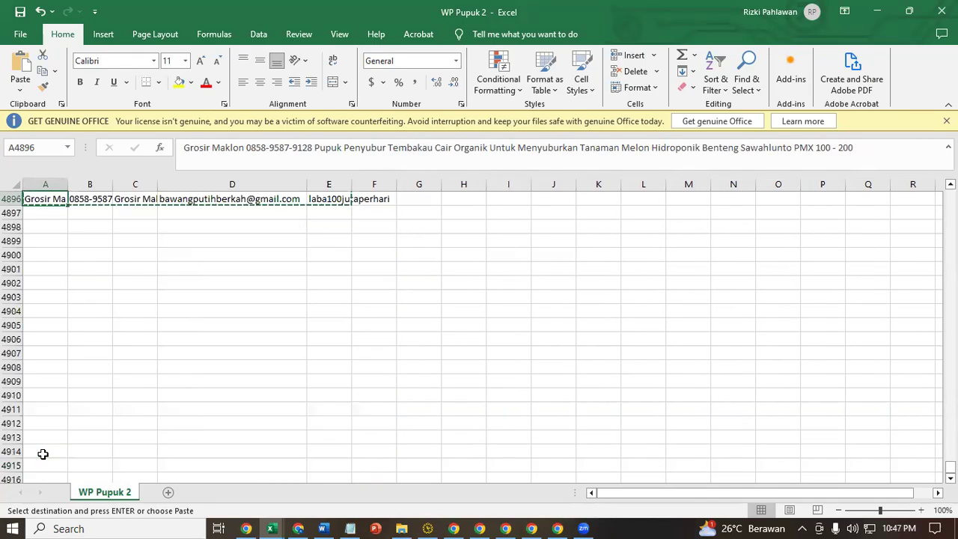
key("Down")
key("ctrl+v")
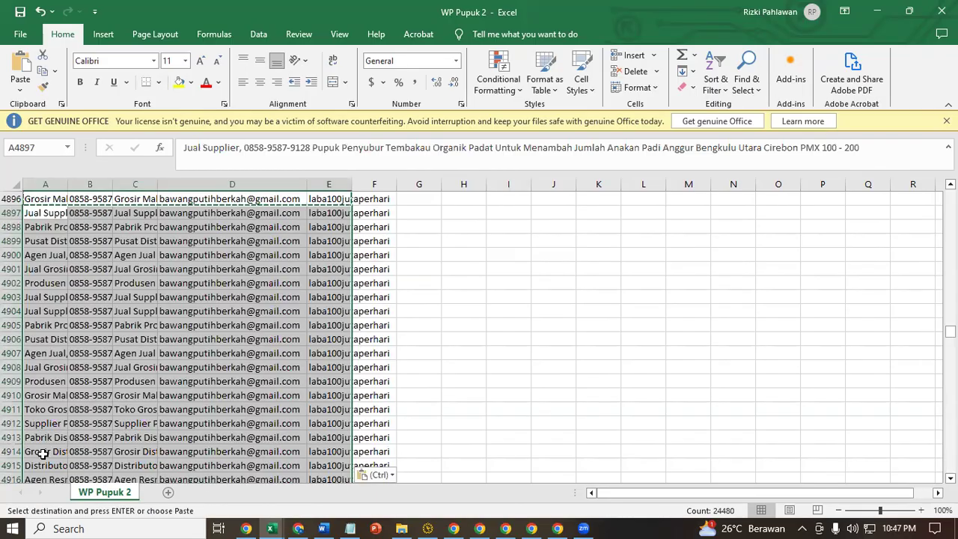
key("ctrl+s")
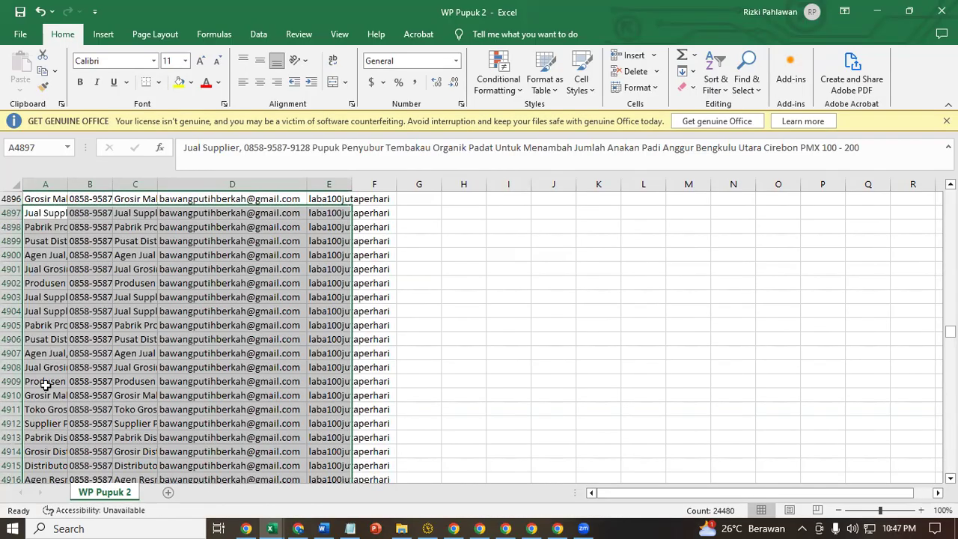
left_click(45, 184)
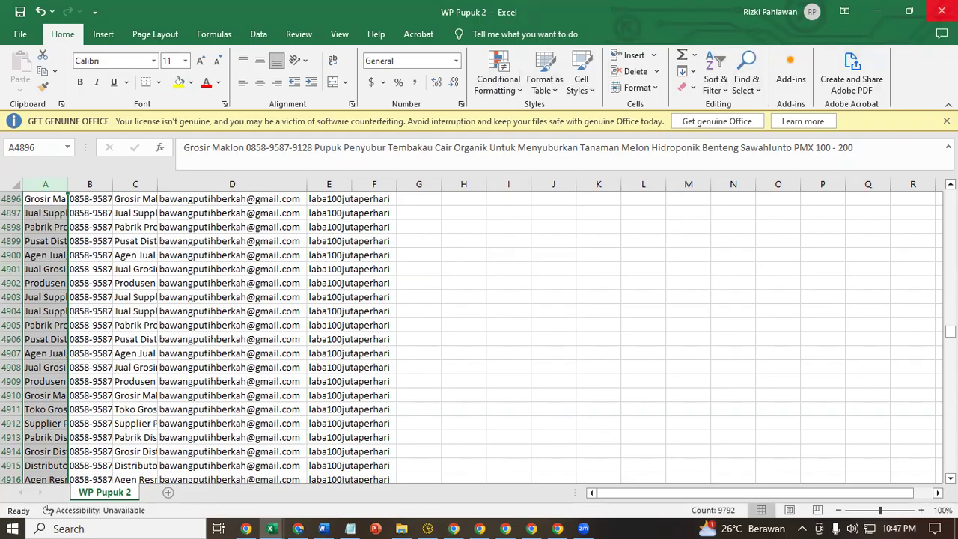
left_click(877, 11)
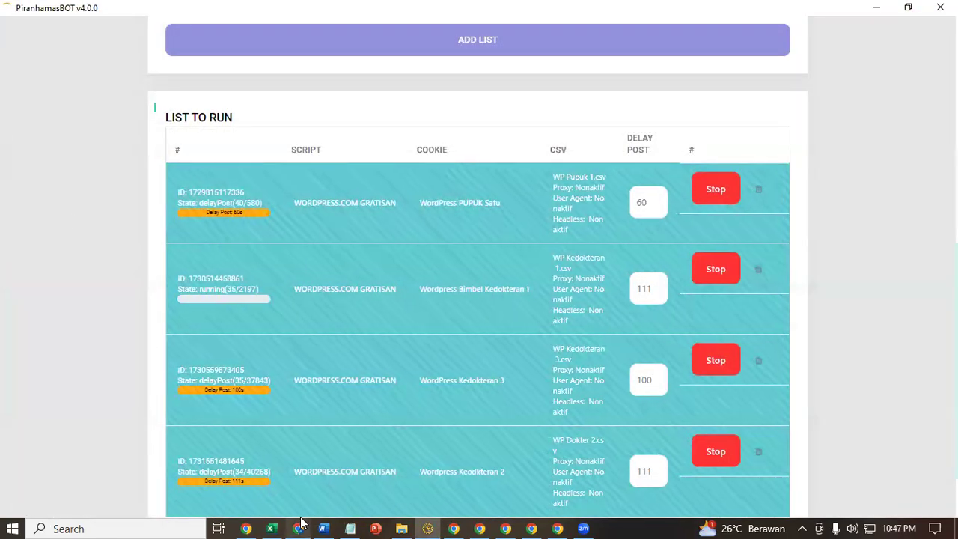
- Reload the app and choose the WORDPRESS.COM GRATISAN script with the WP Jual Pupuk A cookie
scroll(291, 229, "up", 5)
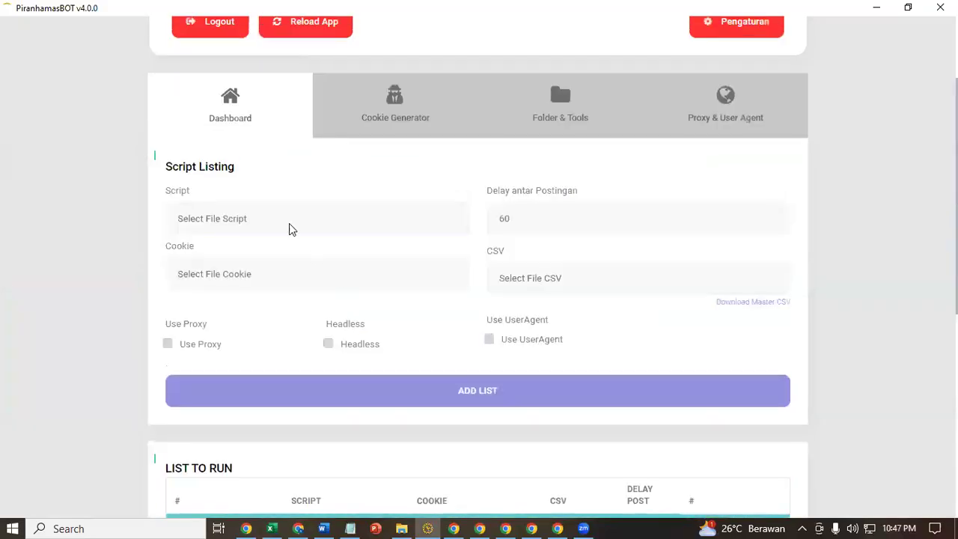
left_click(278, 34)
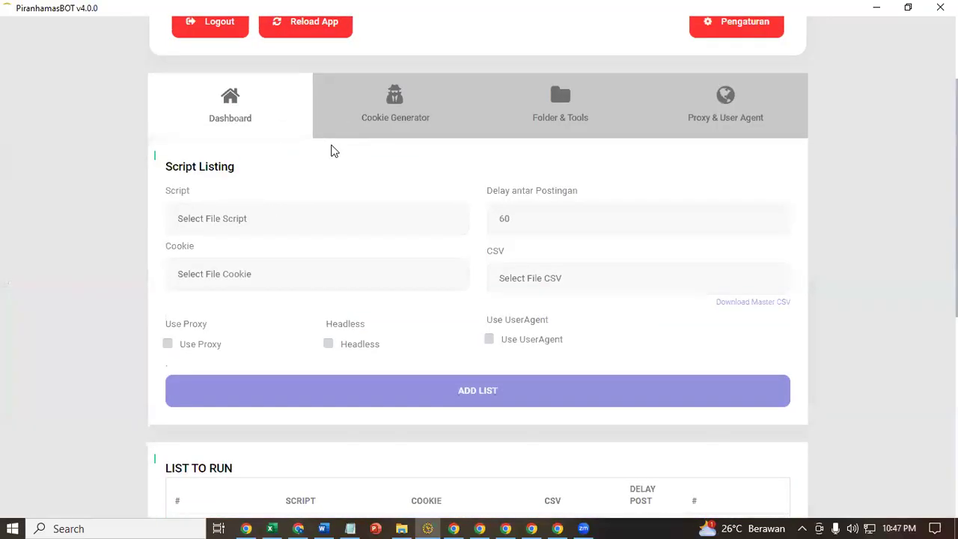
left_click(181, 227)
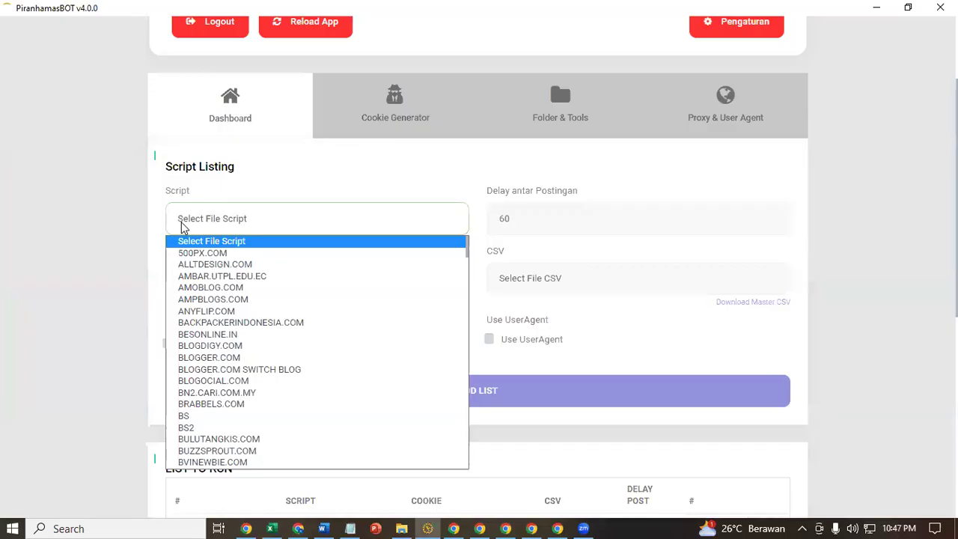
key("w")
key("w")
key("w")
key("w")
key("w")
key("w")
key("w")
key("w")
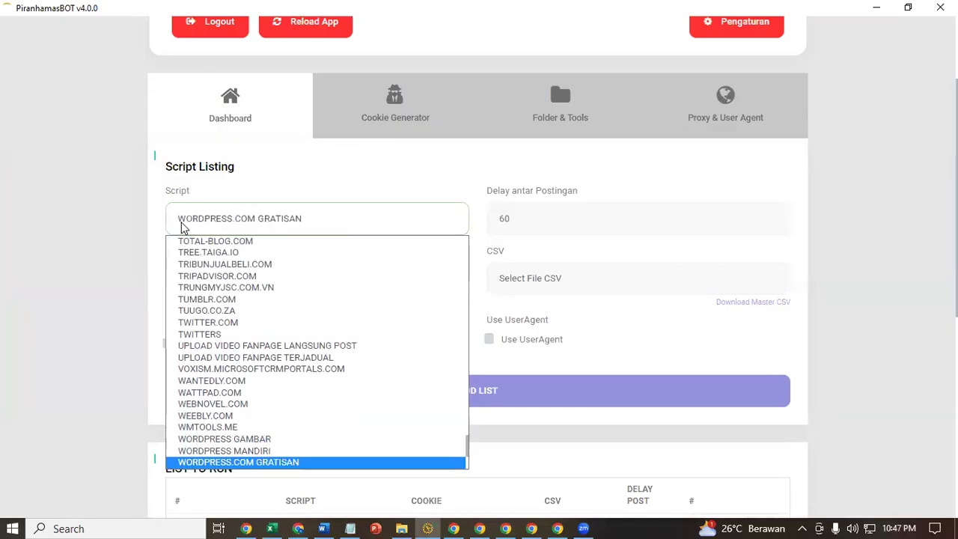
key("w")
key("w")
scroll(291, 464, "down", 1)
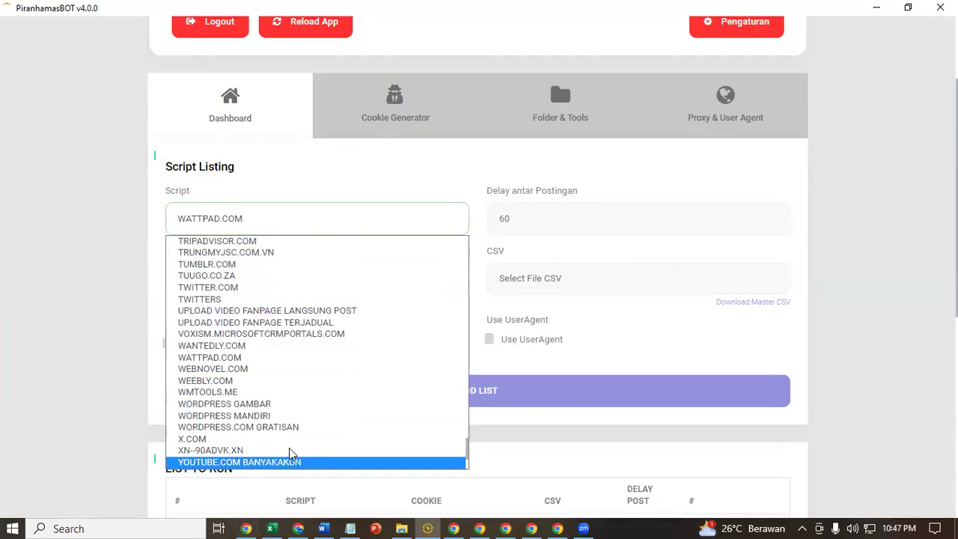
left_click(304, 428)
left_click(268, 270)
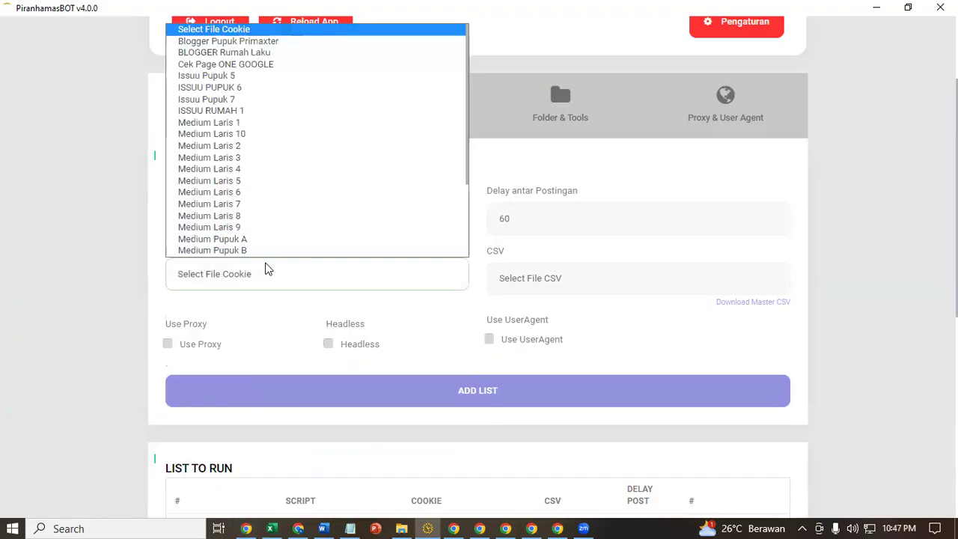
key("w")
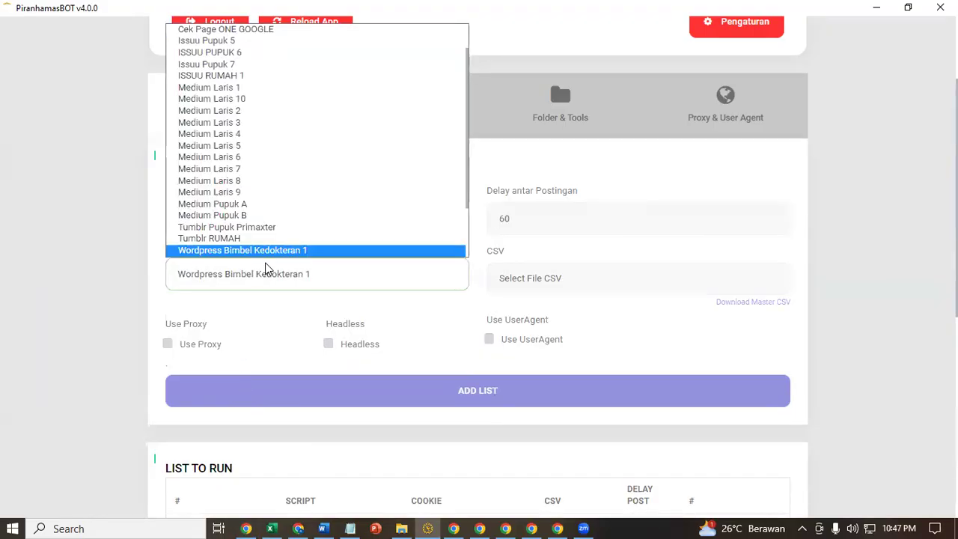
key("w")
key("w")
key("w")
key("w")
key("w")
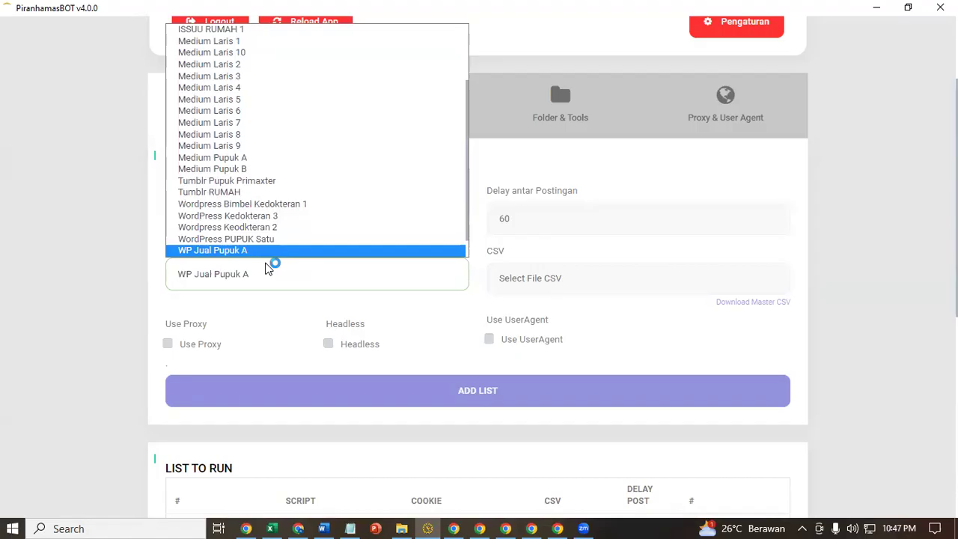
key("w")
key("w")
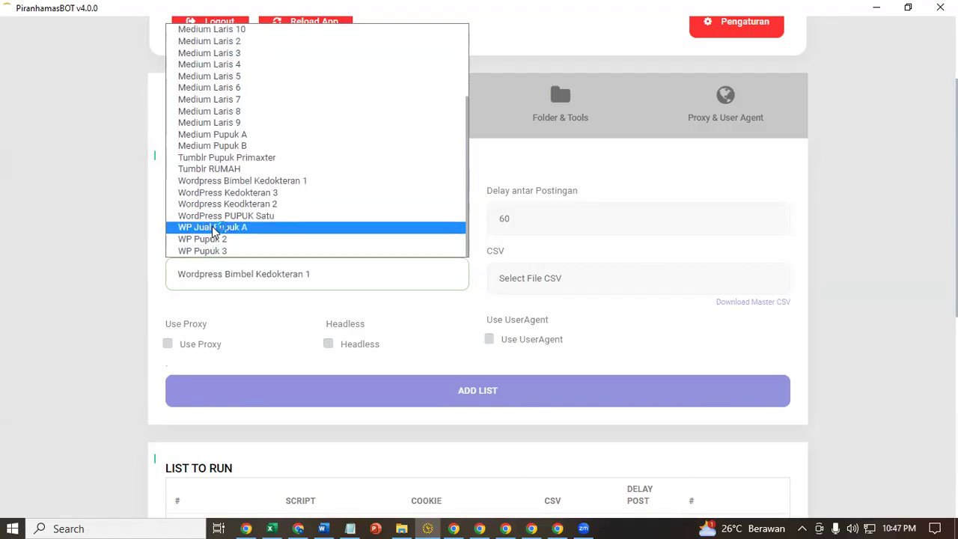
left_click(281, 227)
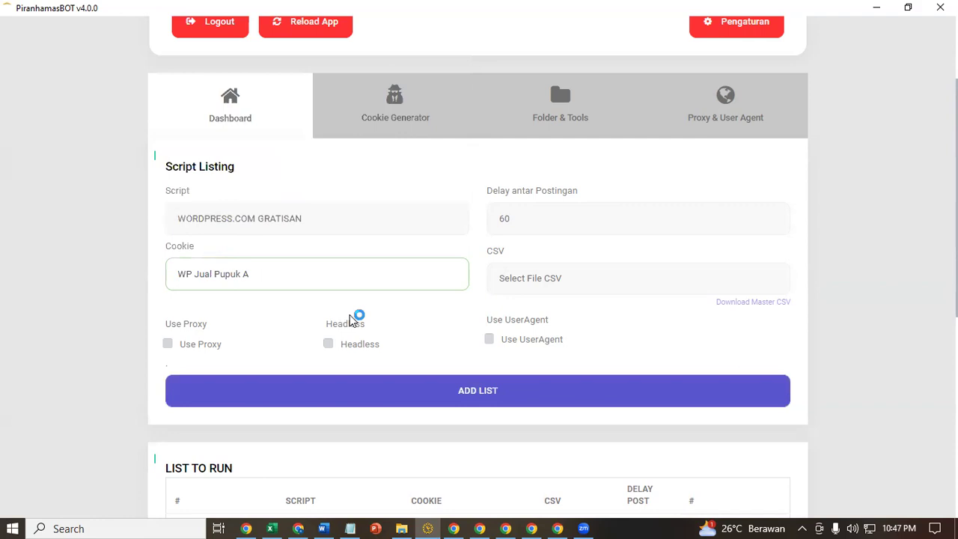
- Keep the post delay at 60 and select WP Pupuk 2.csv as the post data
left_click_drag(522, 221, 480, 222)
left_click(479, 221)
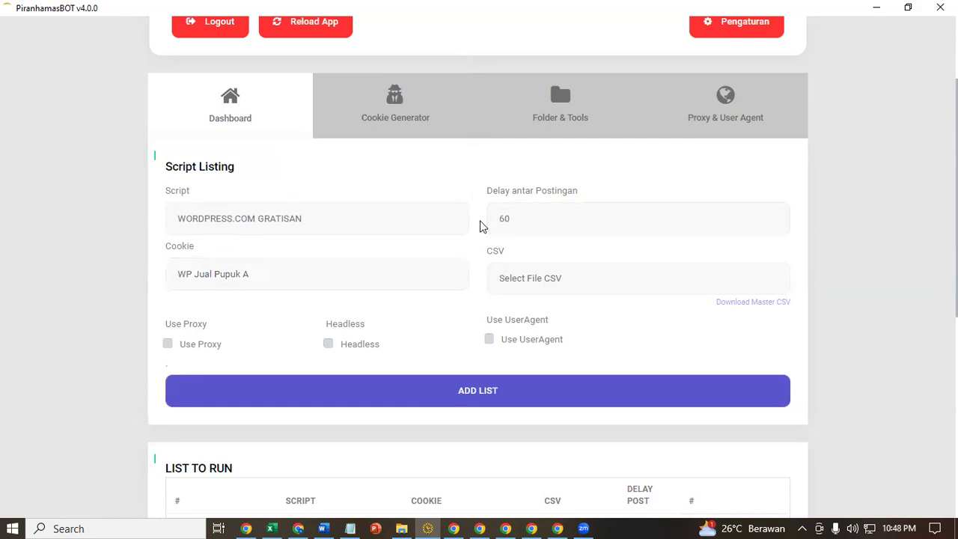
left_click(558, 285)
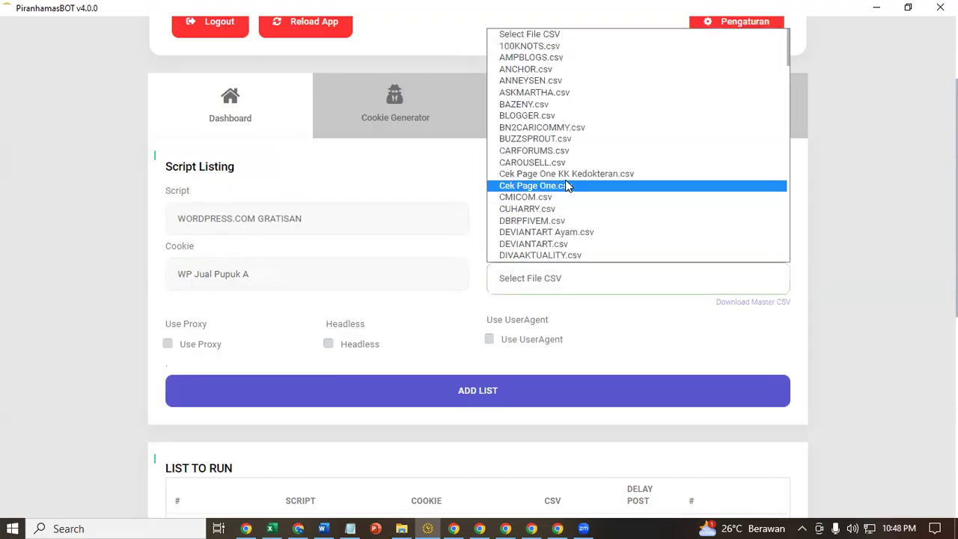
key("w")
key("w")
key("w")
key("w")
key("w")
key("w")
key("w")
key("w")
key("w")
key("w")
key("w")
key("w")
key("w")
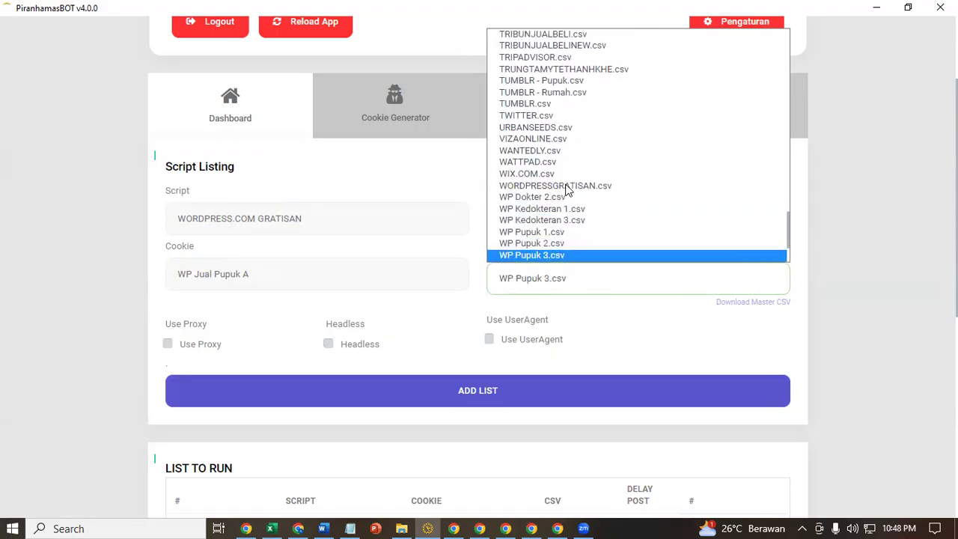
key("w")
left_click(557, 247)
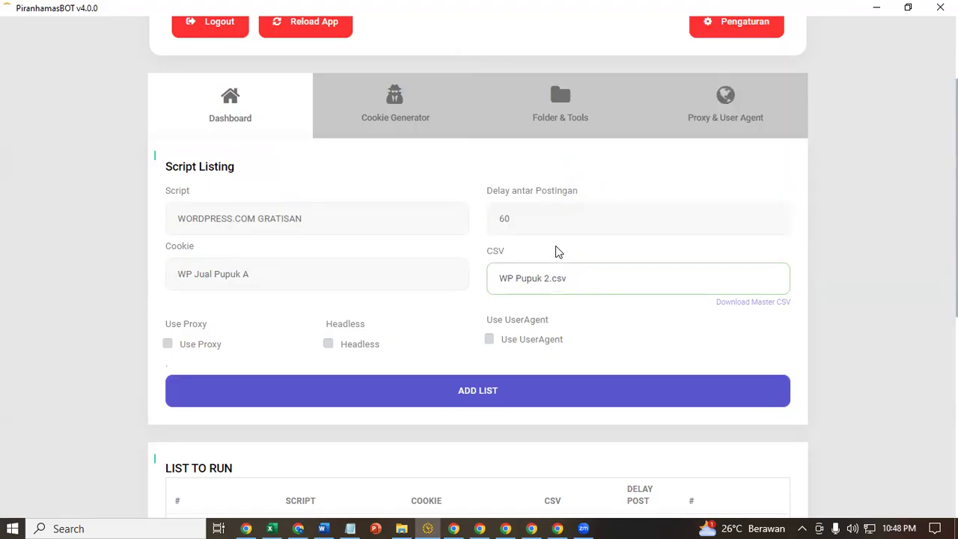
scroll(449, 336, "down", 3)
- Add the WP Jual Pupuk A job to the run list, check its script and cookie, and open Notepad
left_click(467, 185)
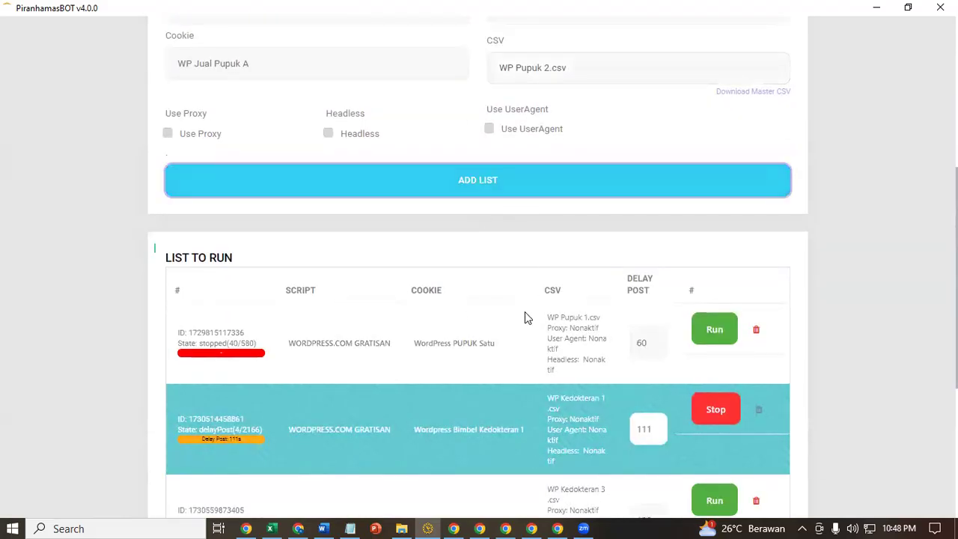
scroll(524, 311, "down", 3)
scroll(524, 311, "down", 1)
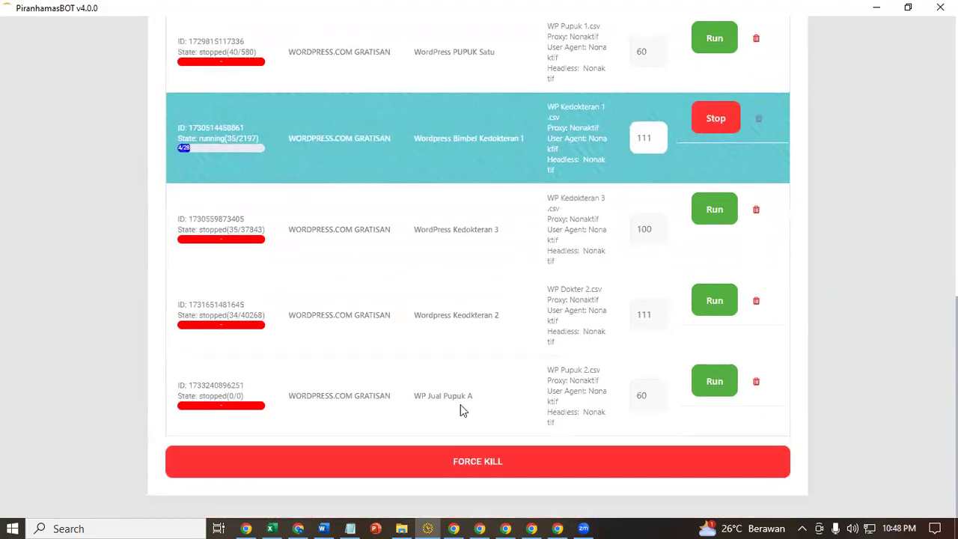
left_click_drag(294, 400, 356, 395)
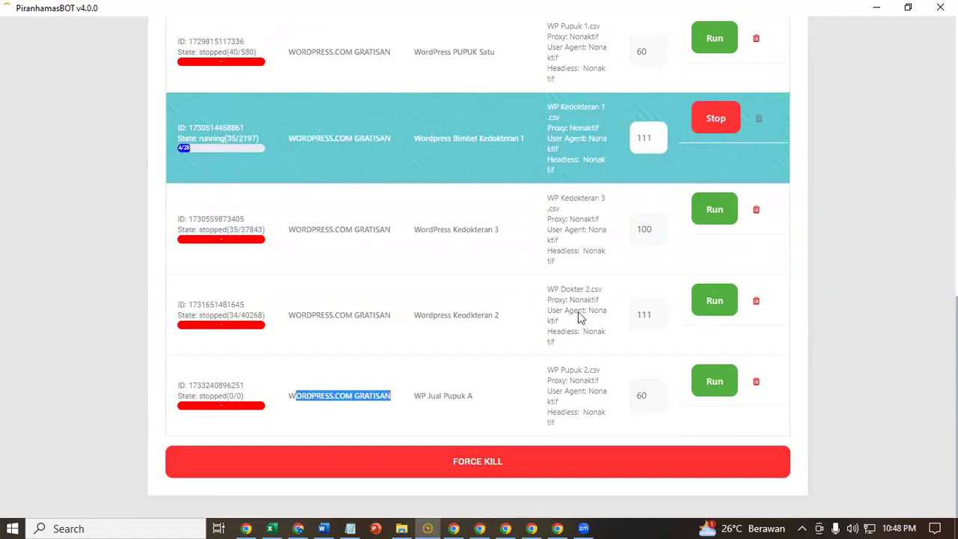
left_click_drag(415, 395, 501, 395)
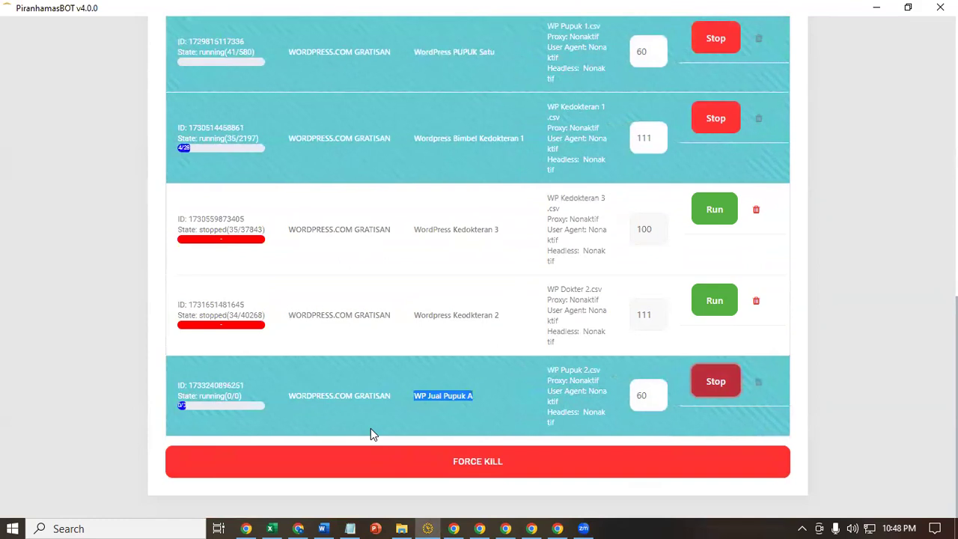
left_click(349, 525)
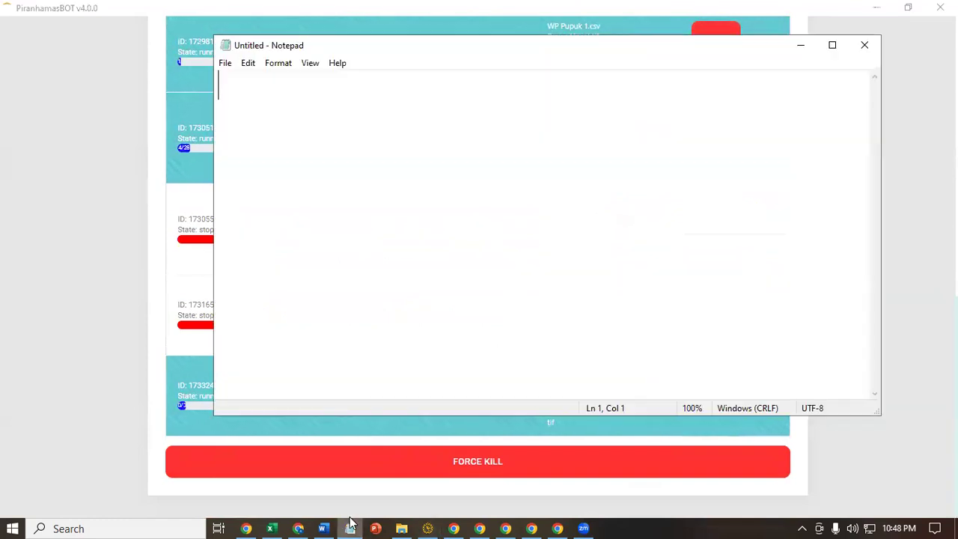
- Review Tahapan steps 1–7 in Word, from creating the WordPress account to registering in GSC and adding blogs
left_click(323, 529)
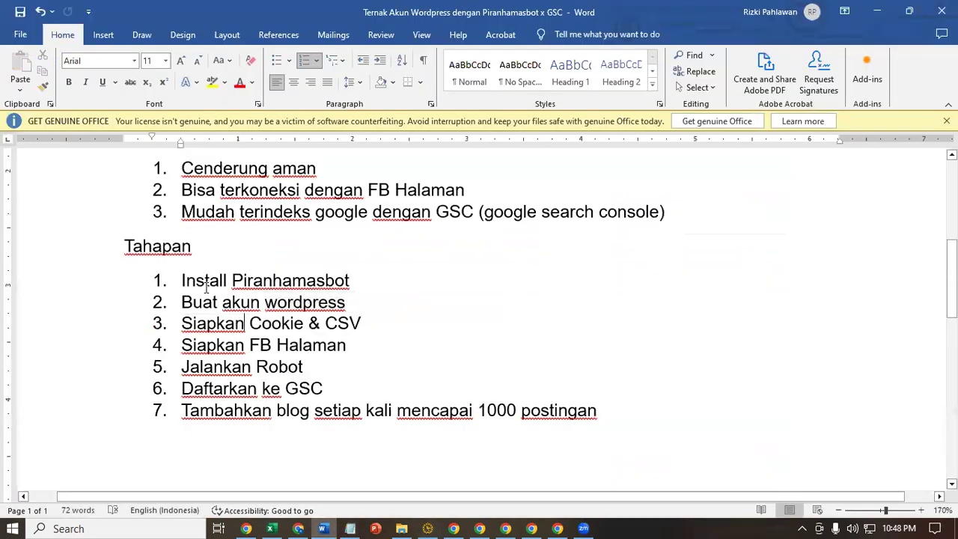
left_click_drag(187, 280, 318, 295)
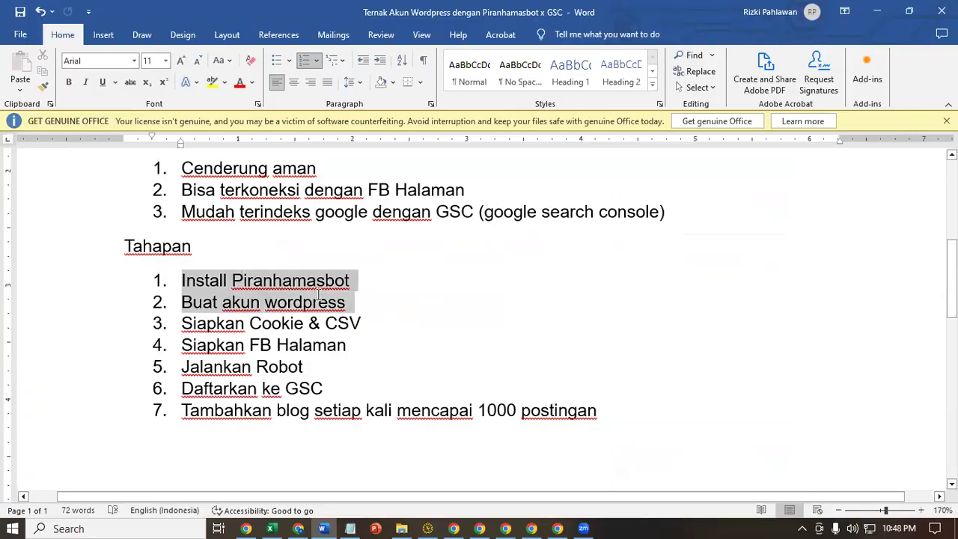
left_click_drag(370, 323, 211, 323)
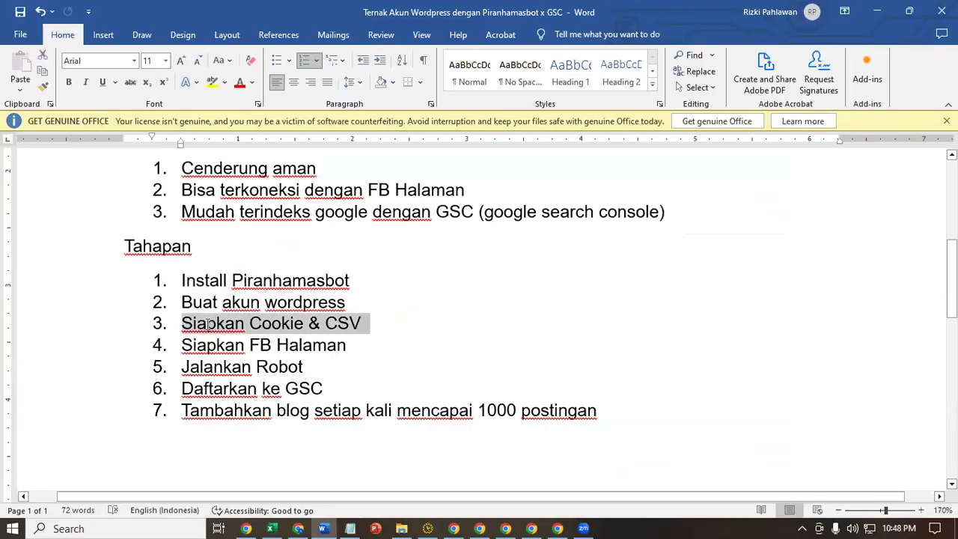
left_click(913, 331)
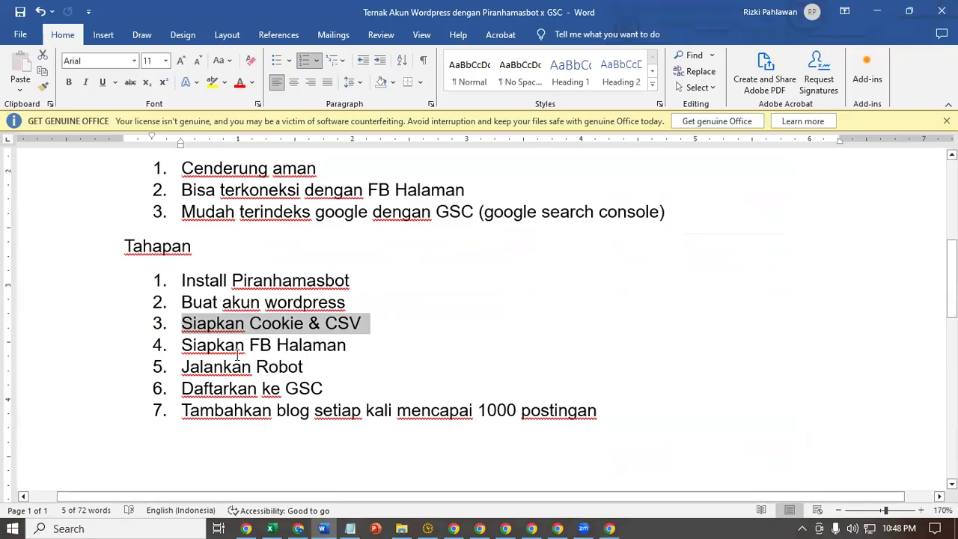
left_click_drag(177, 345, 197, 356)
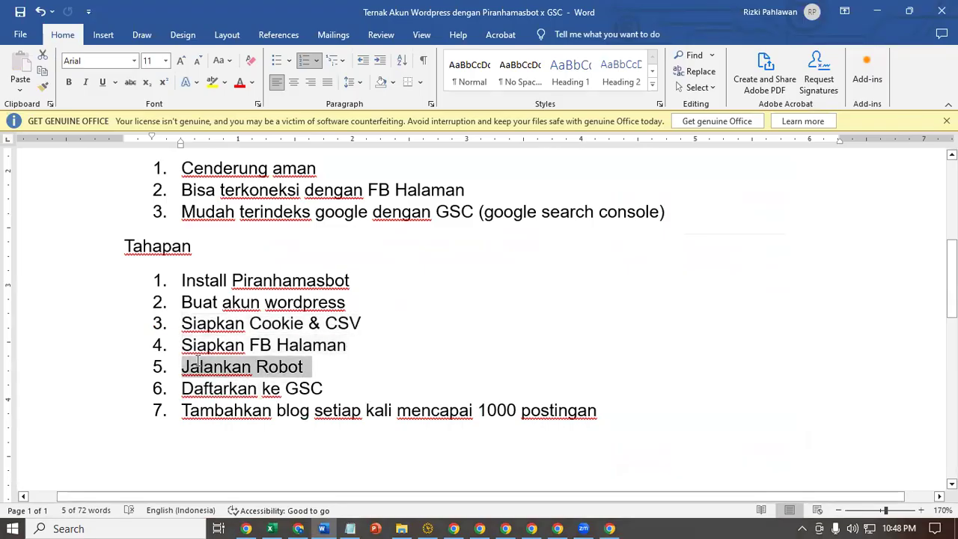
left_click_drag(196, 397, 342, 380)
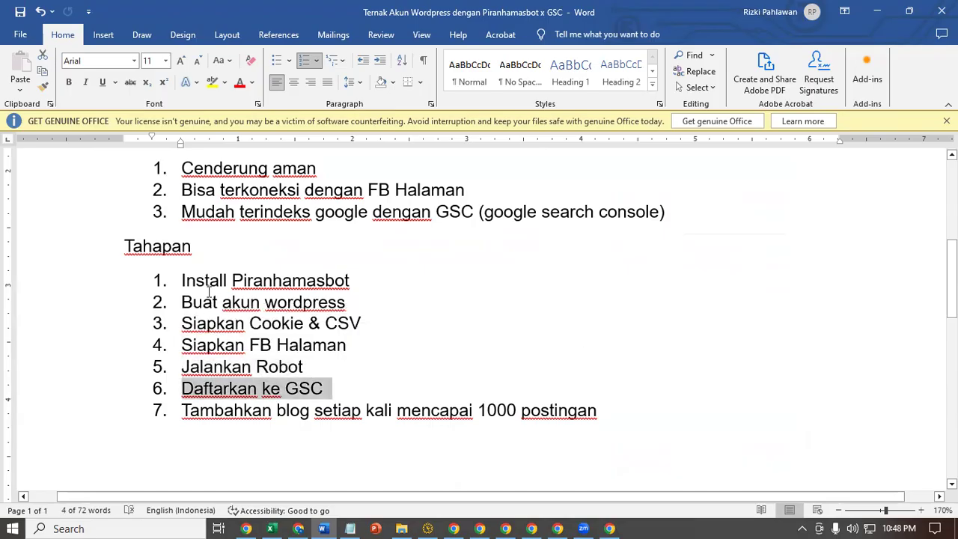
left_click_drag(182, 302, 312, 301)
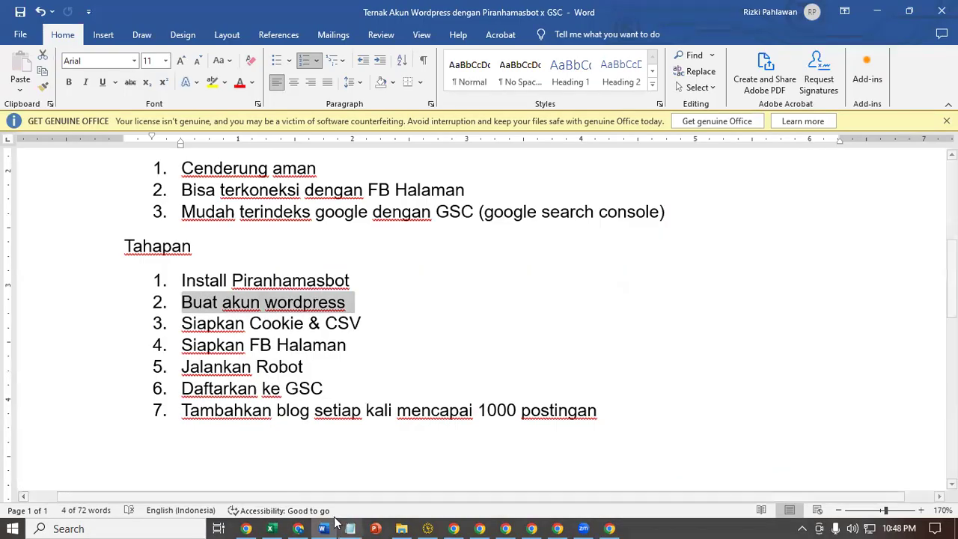
left_click_drag(199, 416, 578, 426)
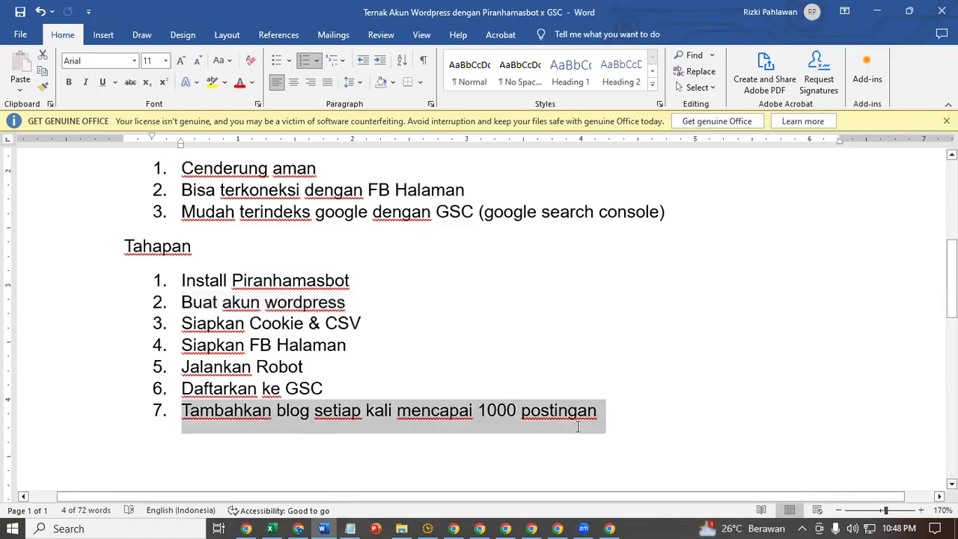
left_click(297, 528)
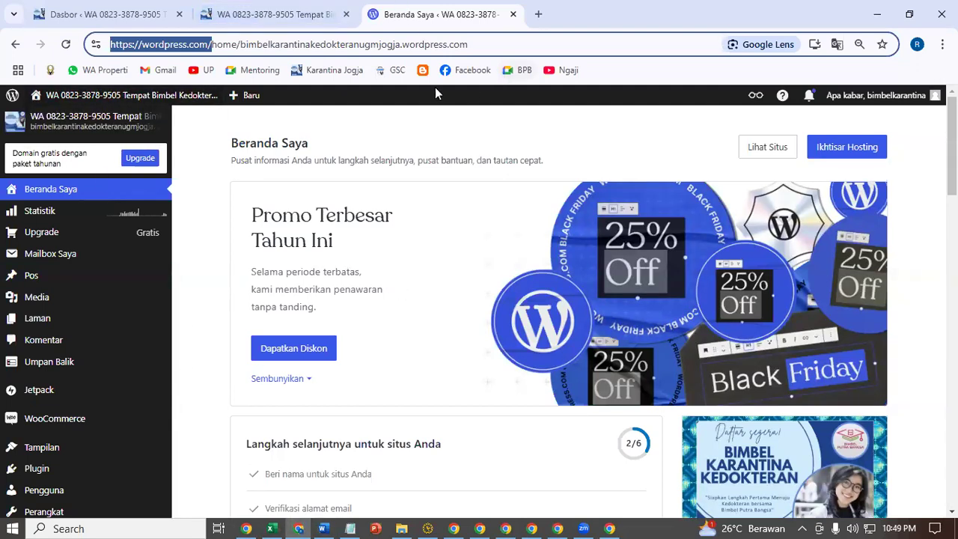
- Open Search Console in a new tab and confirm /sitemap.xml reports 1,001 discovered pages
right_click(398, 75)
left_click(411, 91)
key("ctrl+Tab")
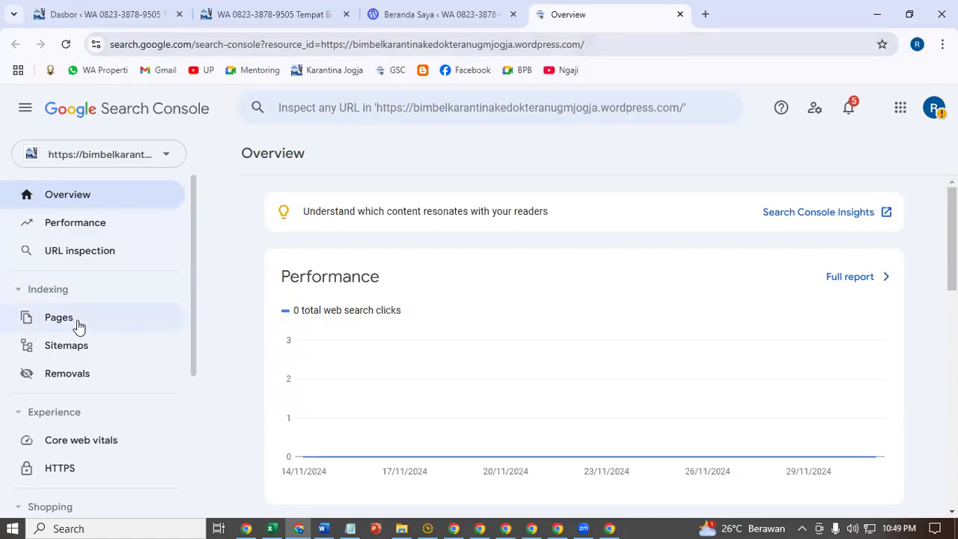
left_click(60, 352)
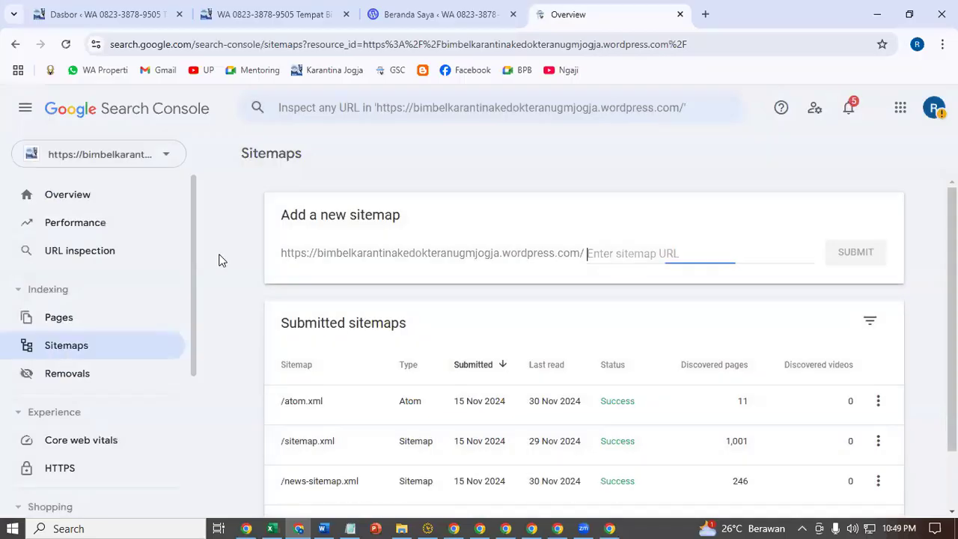
scroll(451, 419, "down", 1)
left_click_drag(271, 378, 768, 379)
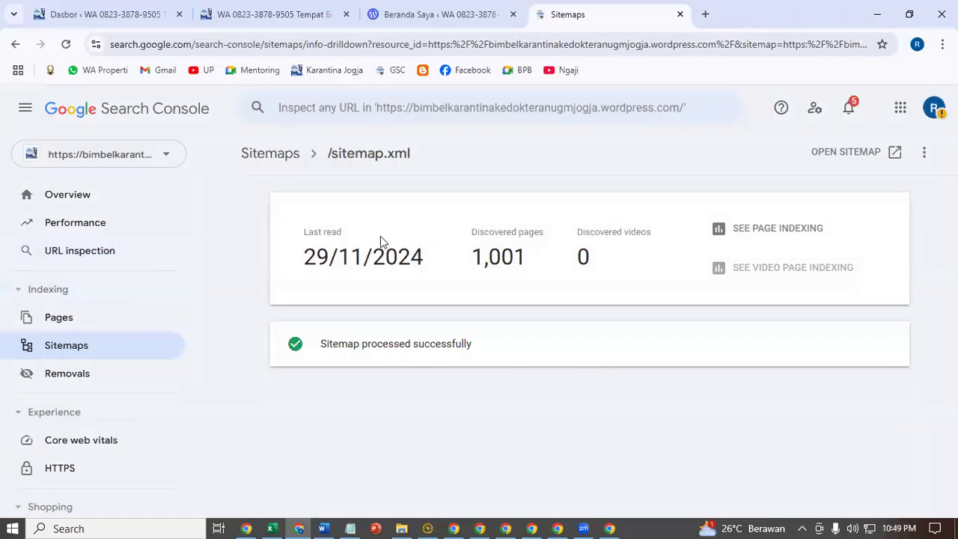
left_click_drag(471, 260, 514, 260)
double_click(473, 260)
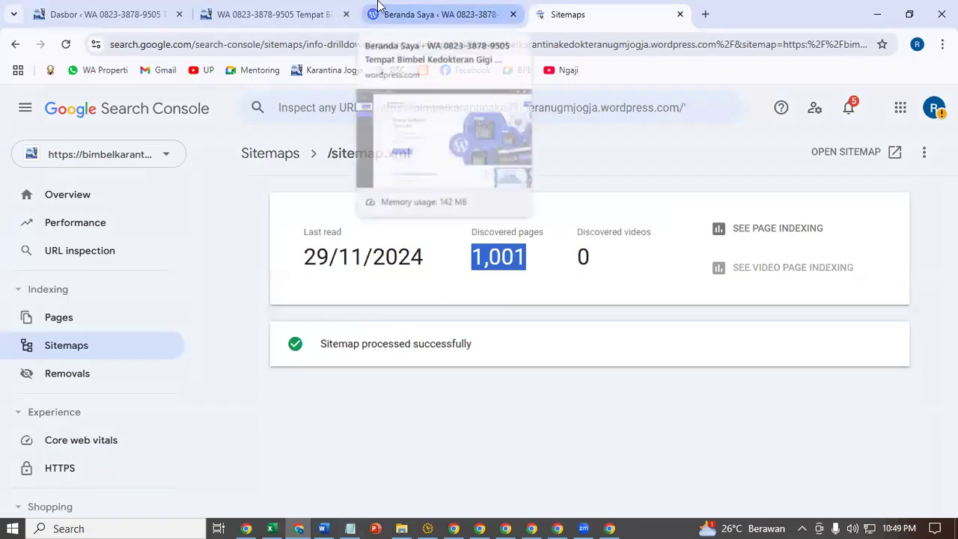
left_click(286, 14)
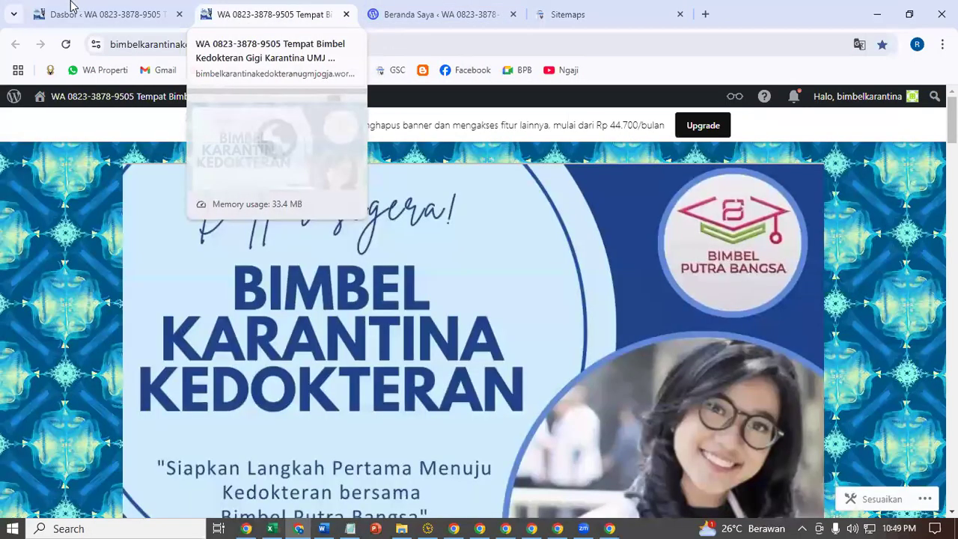
left_click(71, 6)
- Open Pos > Semua Pos showing 2,550 published posts and compare it with the 1,001 sitemap count
left_click(82, 304)
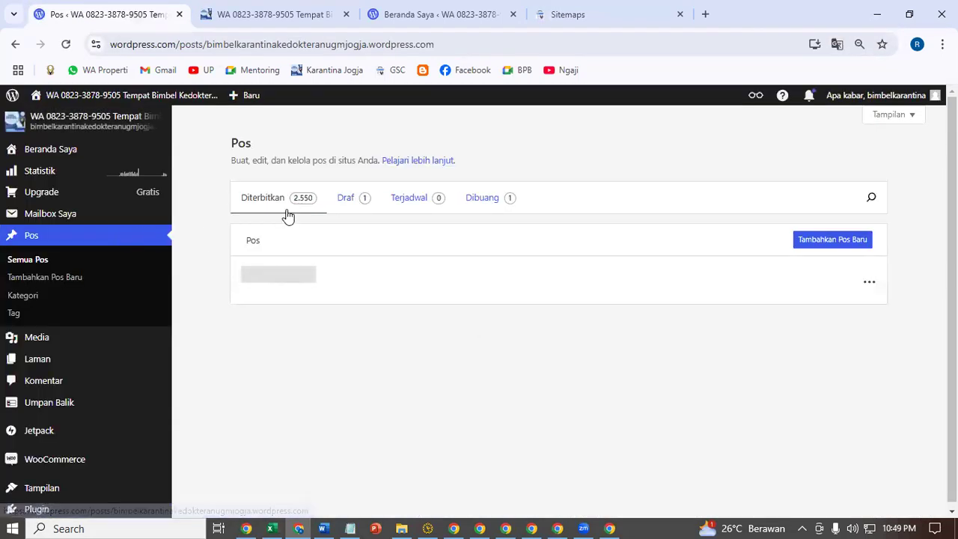
key("ctrl+plus")
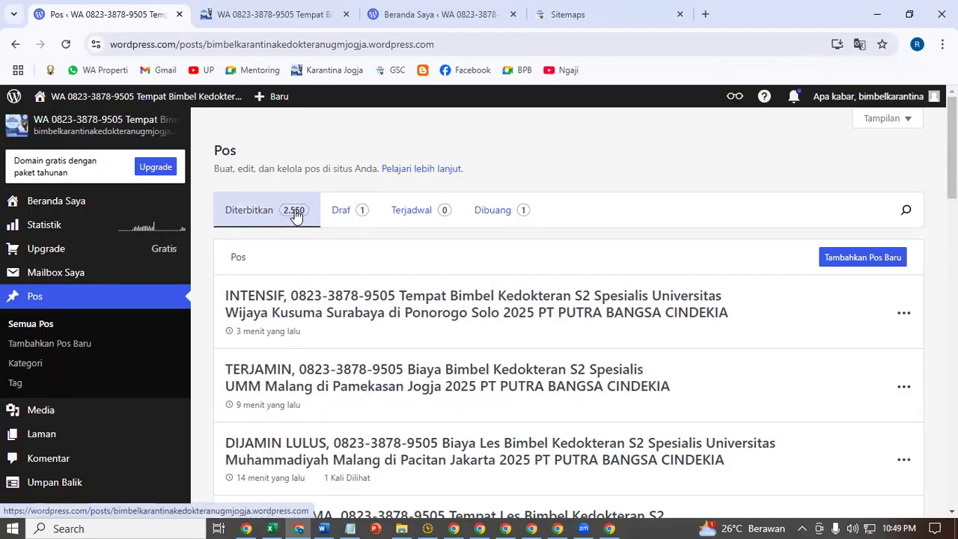
left_click(625, 8)
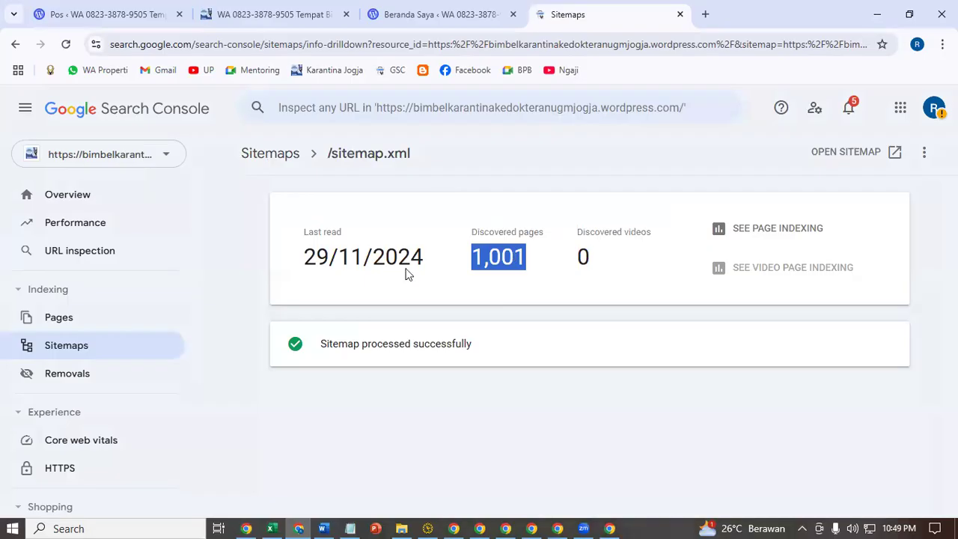
left_click(490, 289)
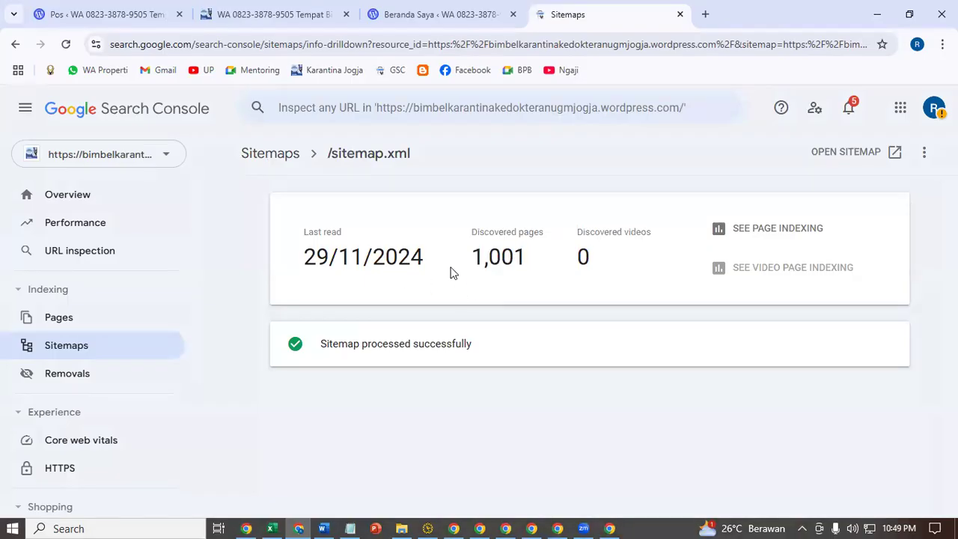
left_click(105, 14)
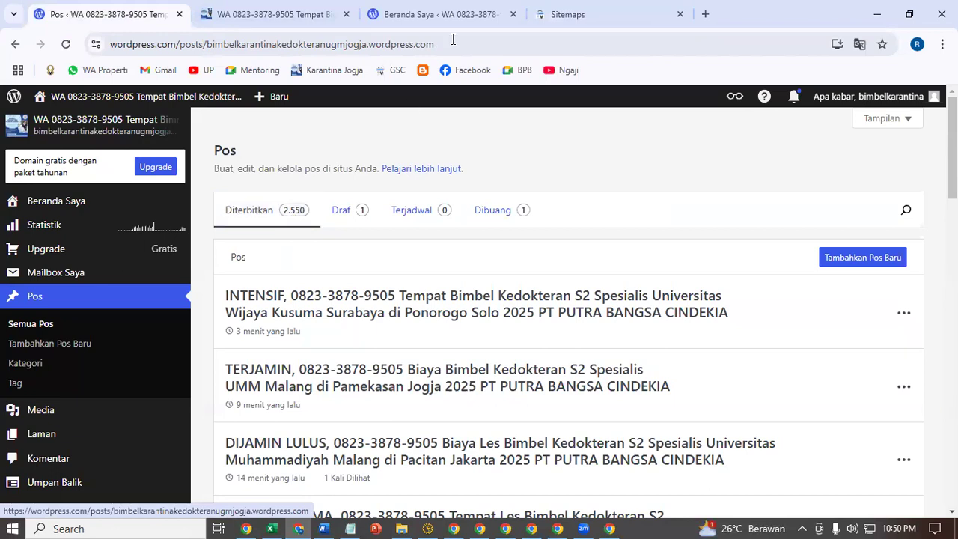
- Check the sitemap.xml report's 1,001 discovered pages, then return to the Sitemaps overview
left_click(567, 14)
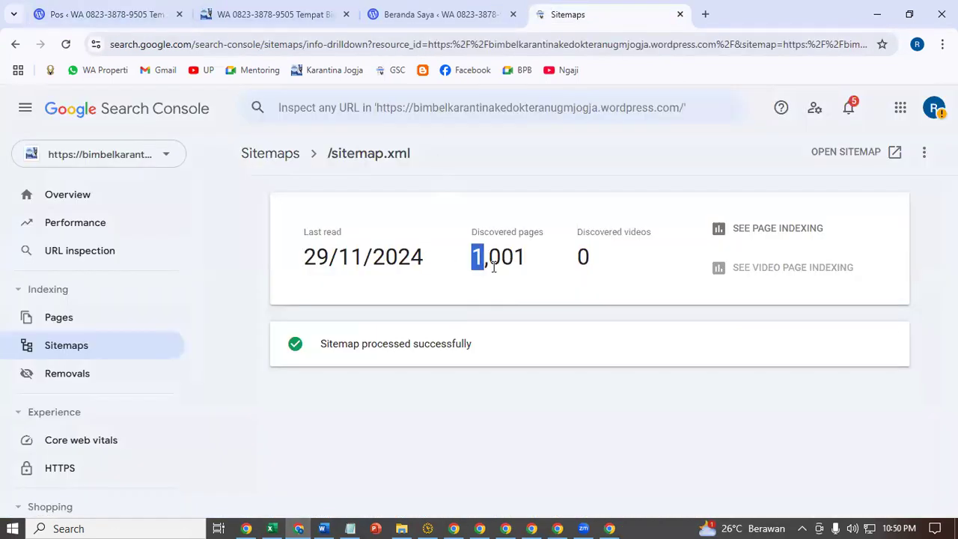
left_click_drag(493, 267, 532, 273)
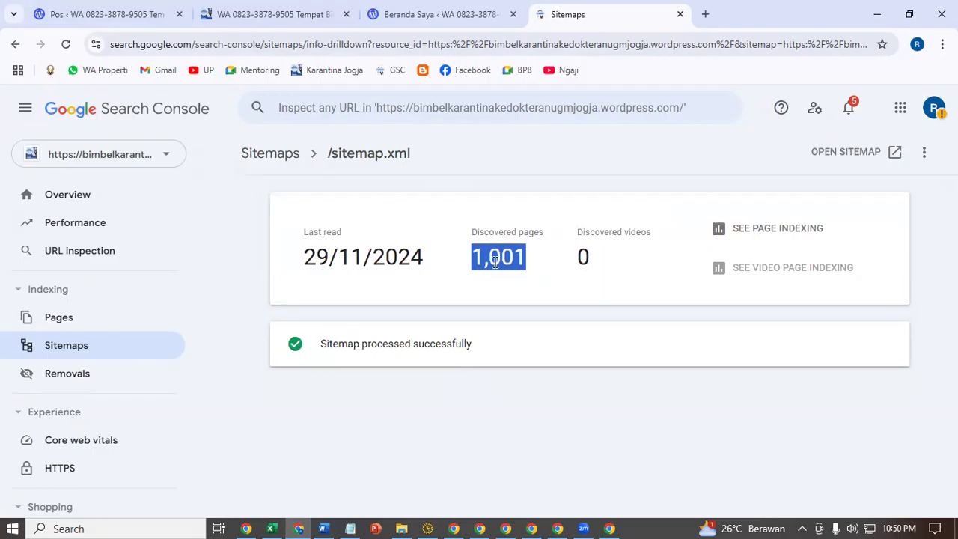
left_click(73, 349)
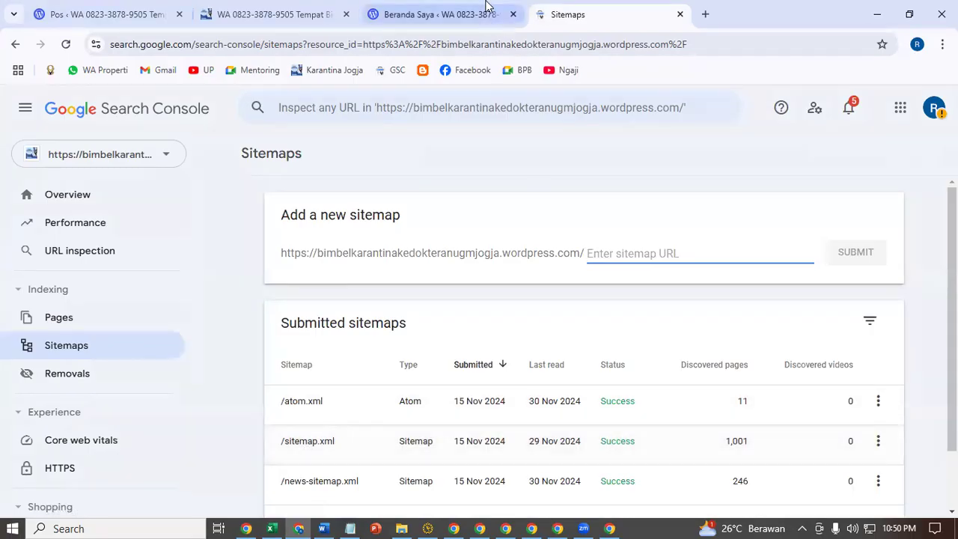
- Go to the blog's homepage and select its full web address
left_click(232, 9)
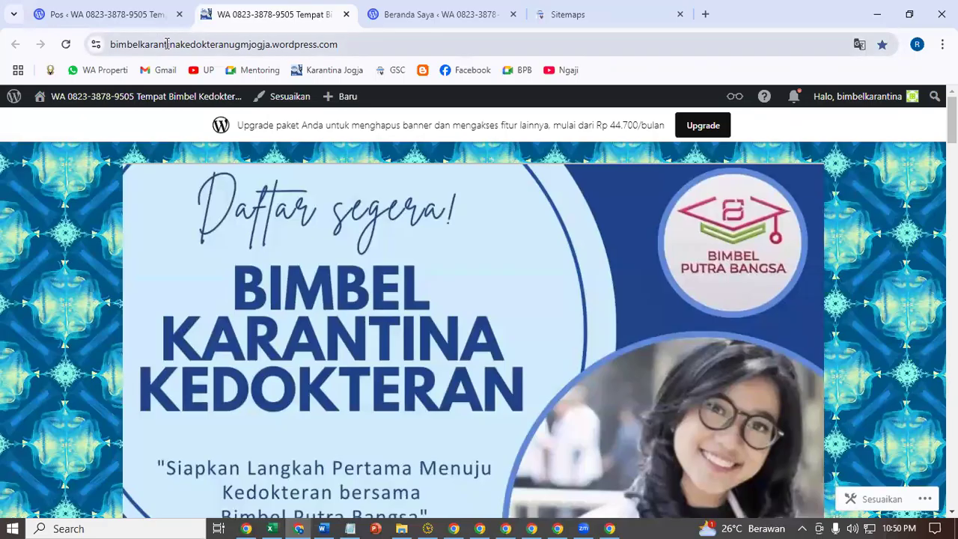
left_click(354, 39)
left_click(355, 37)
left_click_drag(395, 44, 113, 46)
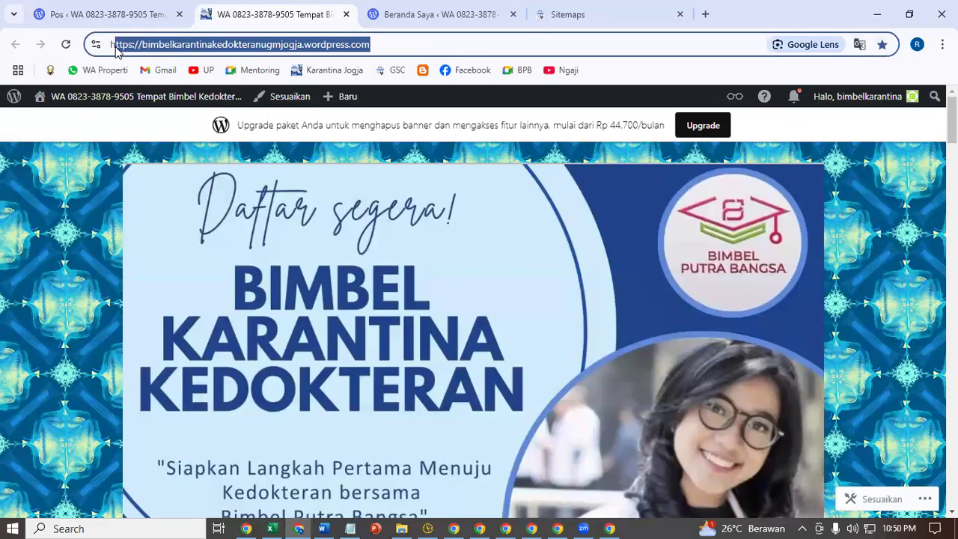
- Search Google for site: plus the blog's wordpress.com address and scroll through the first results page
left_click(111, 47)
type("site")
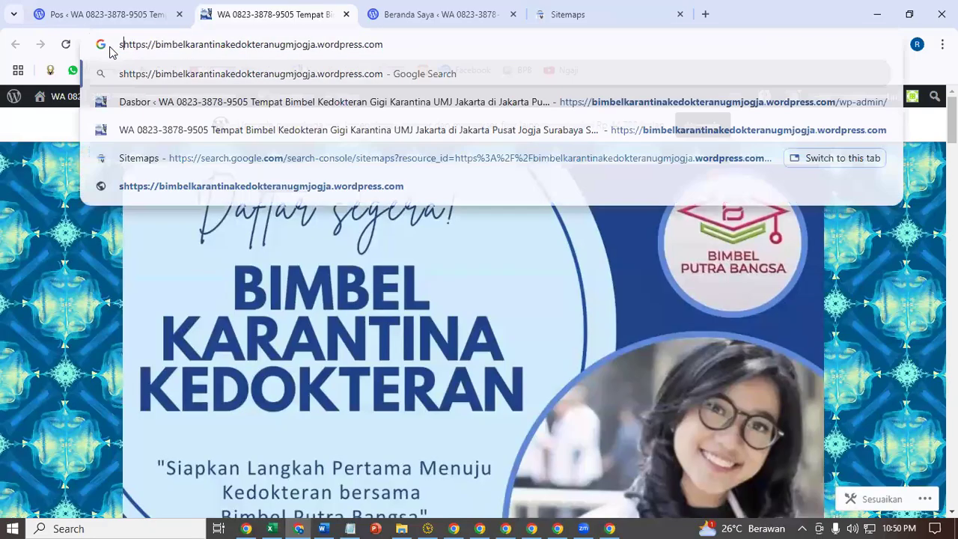
type(":")
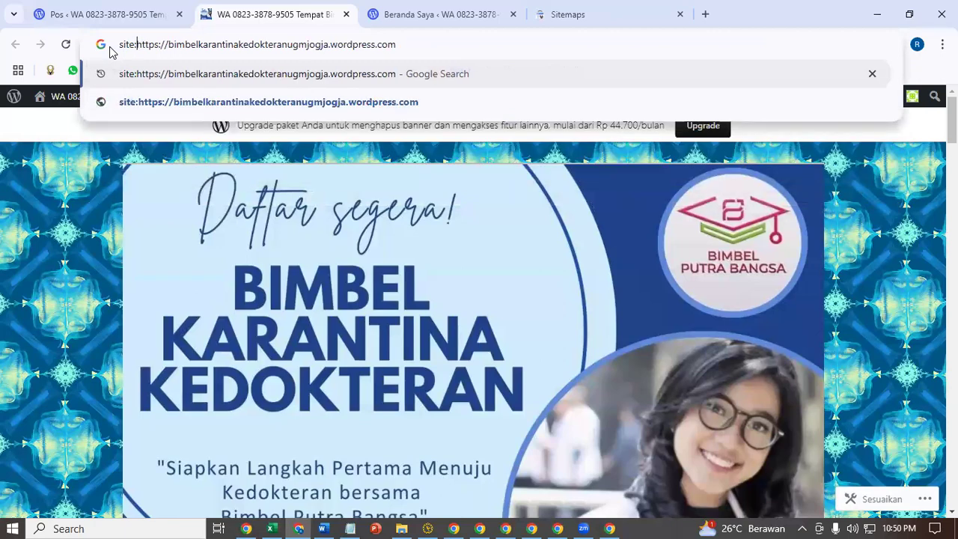
key("Return")
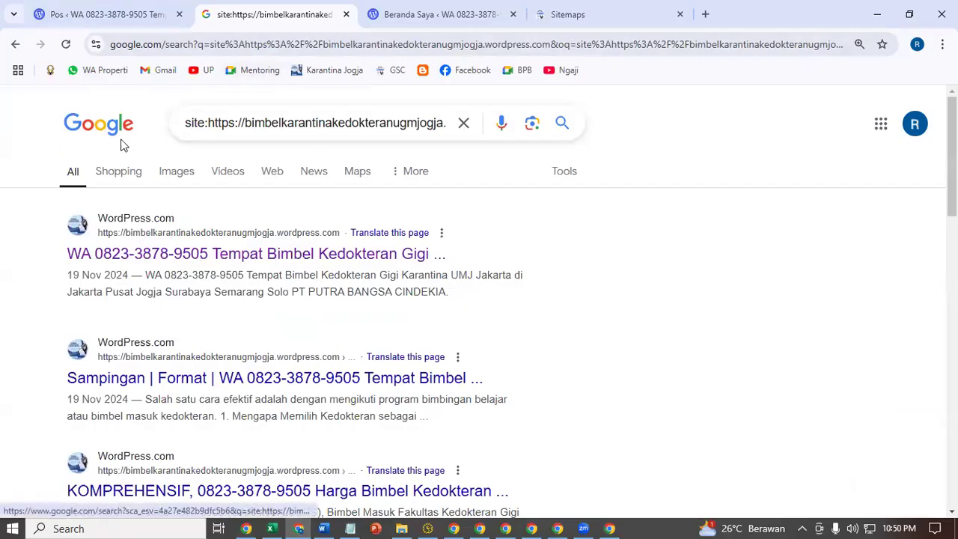
left_click_drag(208, 124, 462, 155)
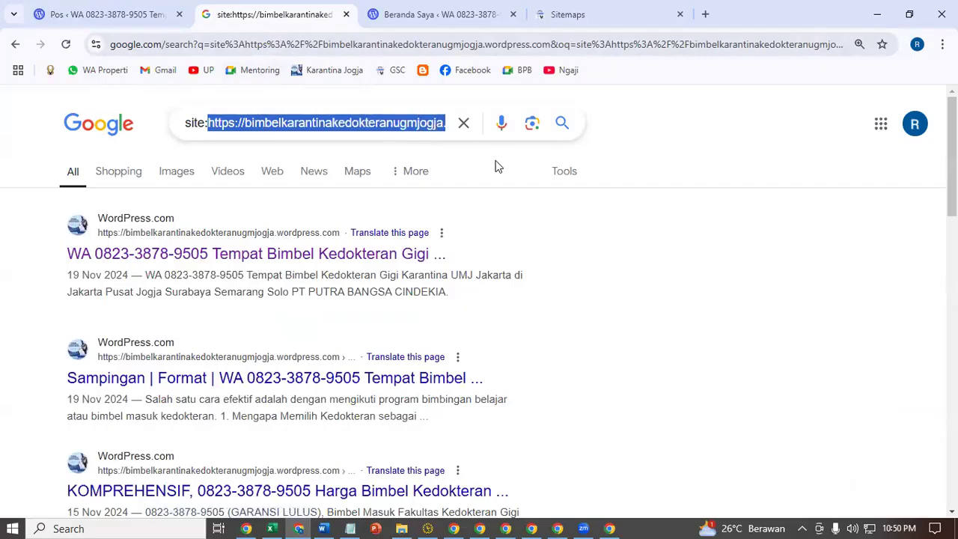
left_click(217, 126)
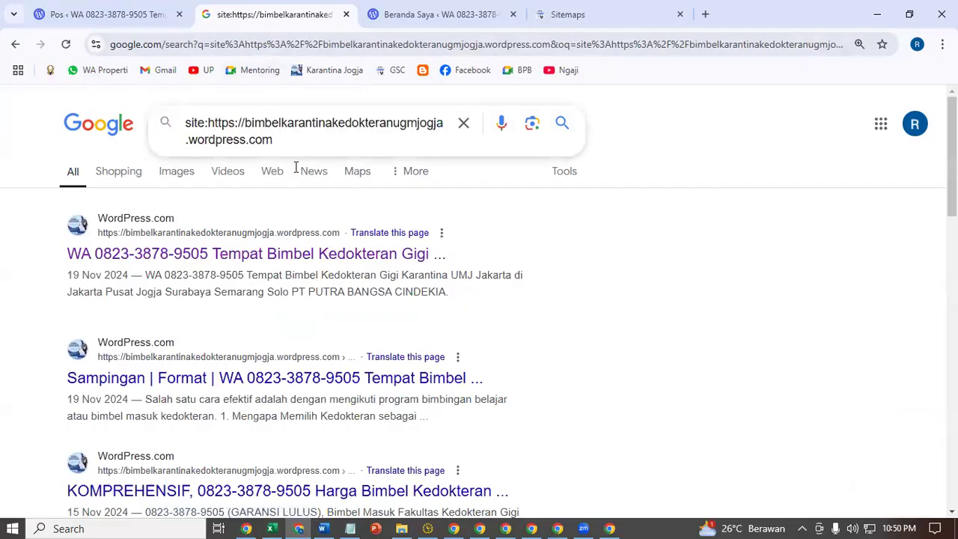
left_click(347, 189)
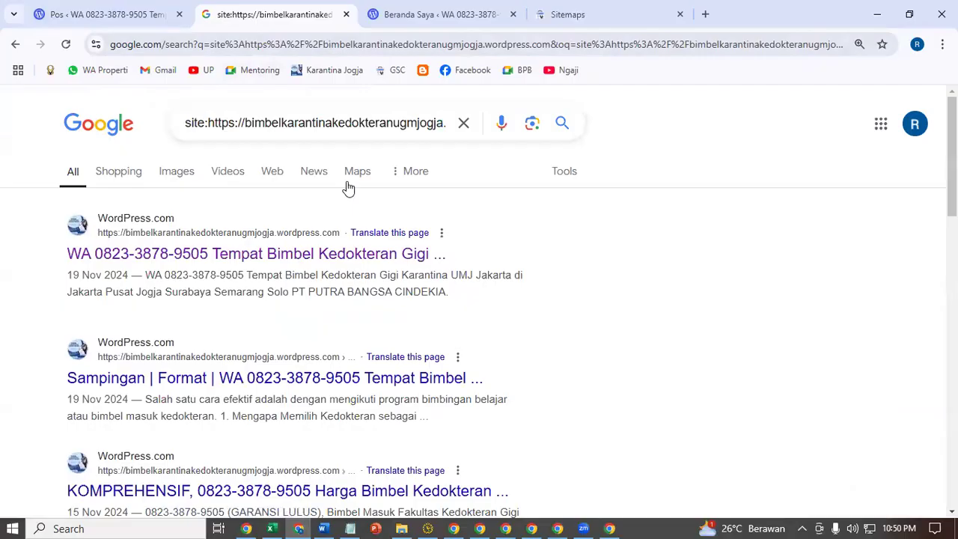
scroll(214, 371, "down", 2)
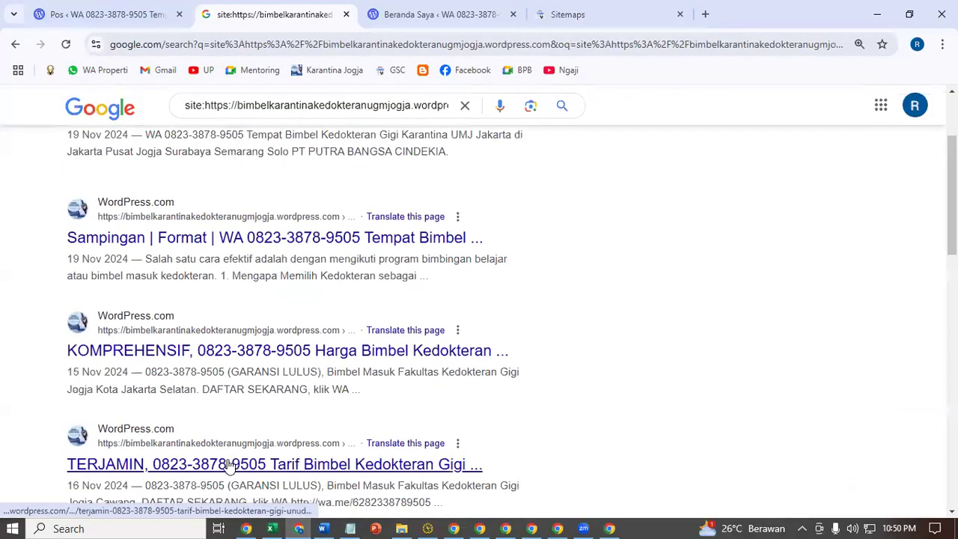
scroll(228, 418, "down", 2)
scroll(228, 436, "down", 2)
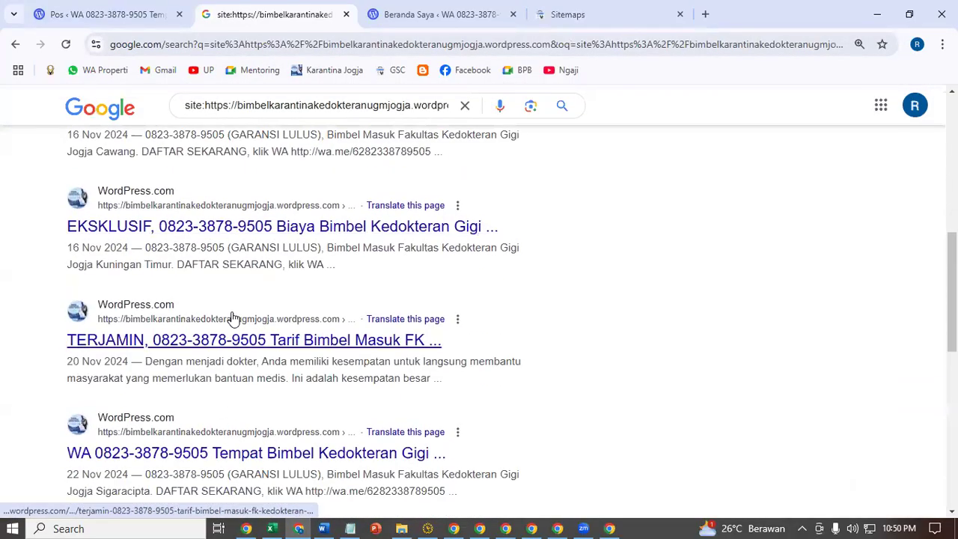
scroll(232, 318, "down", 3)
scroll(229, 412, "down", 3)
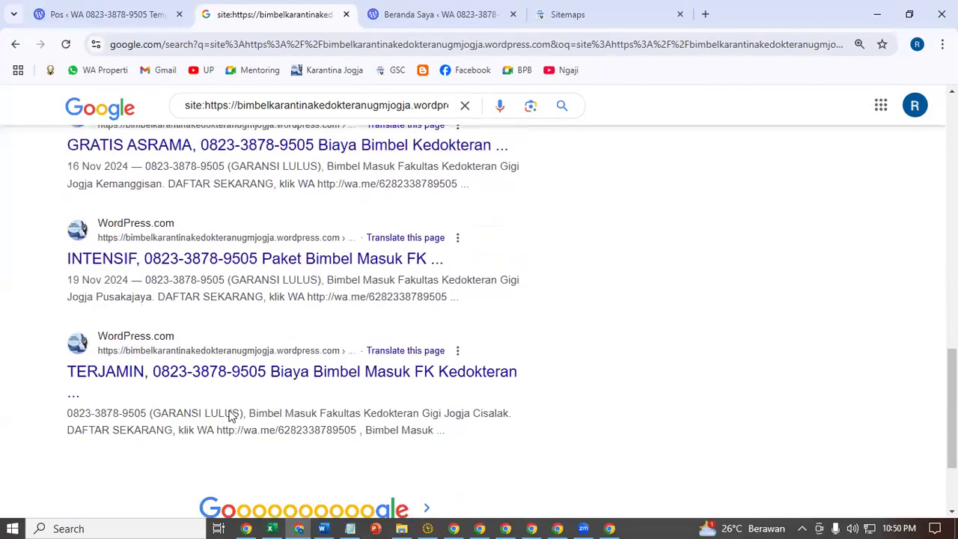
scroll(229, 415, "down", 2)
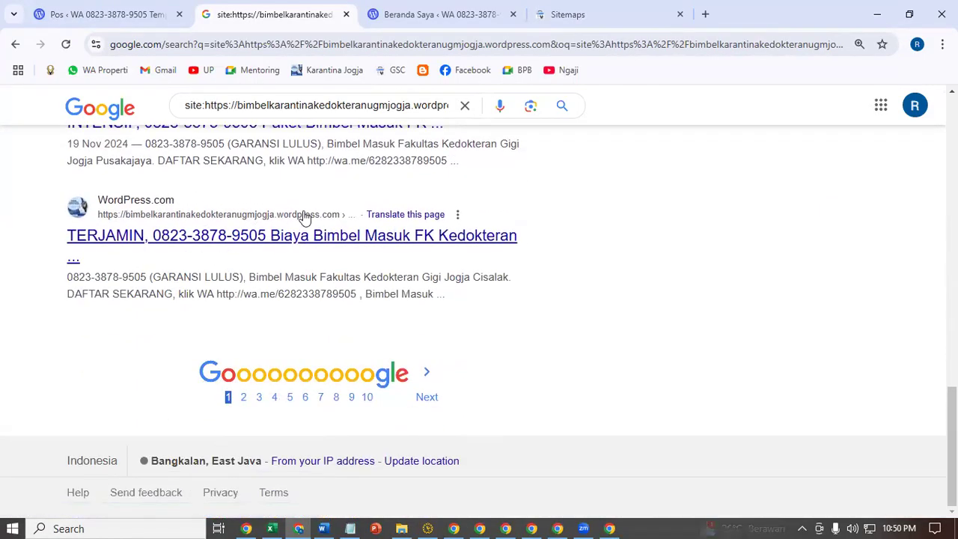
- Page through the site: results to pages 10, 14 and the final page 15
left_click(367, 396)
scroll(449, 417, "down", 15)
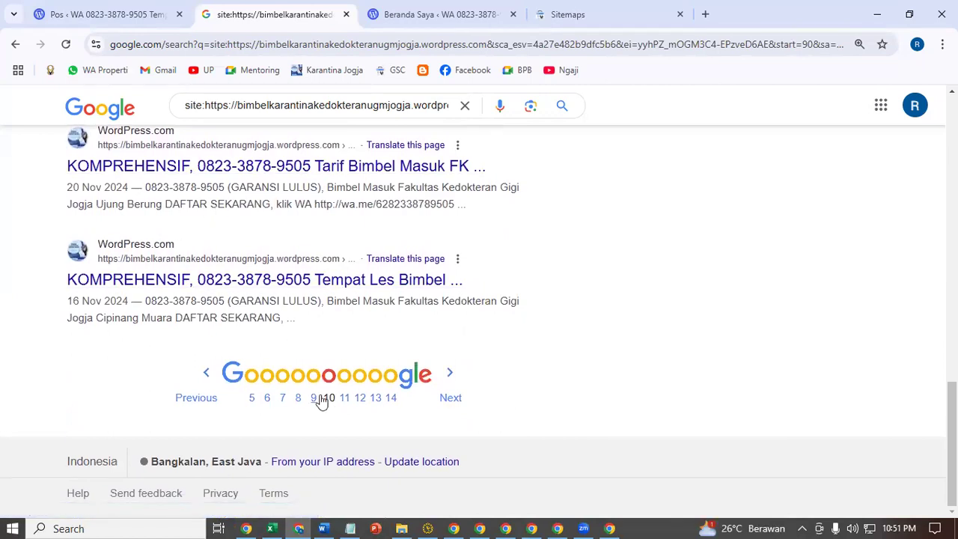
left_click(390, 397)
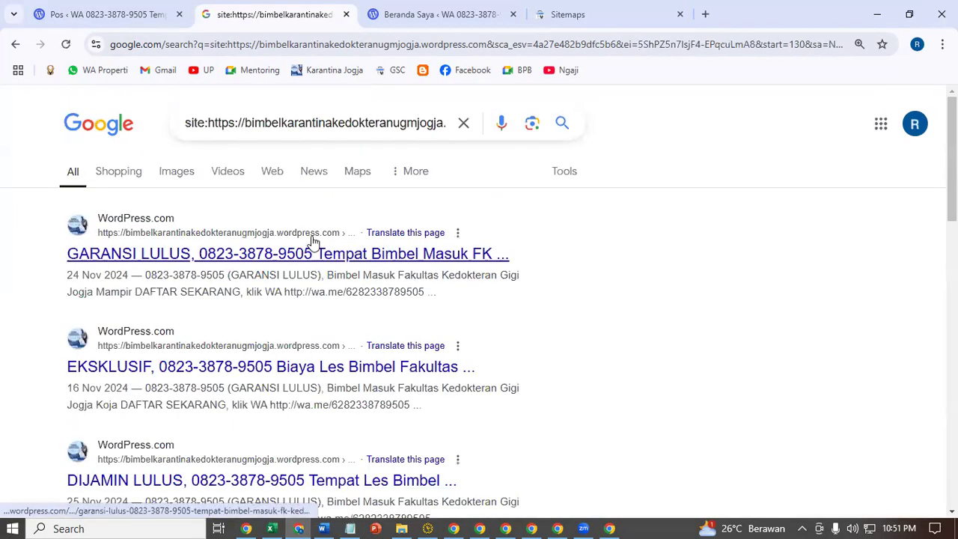
scroll(247, 352, "down", 5)
scroll(239, 347, "down", 7)
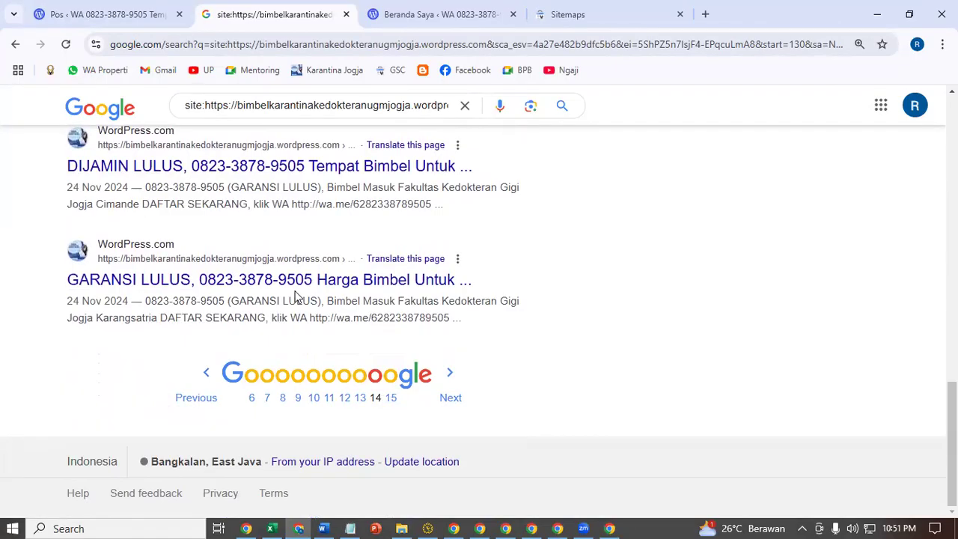
left_click(390, 398)
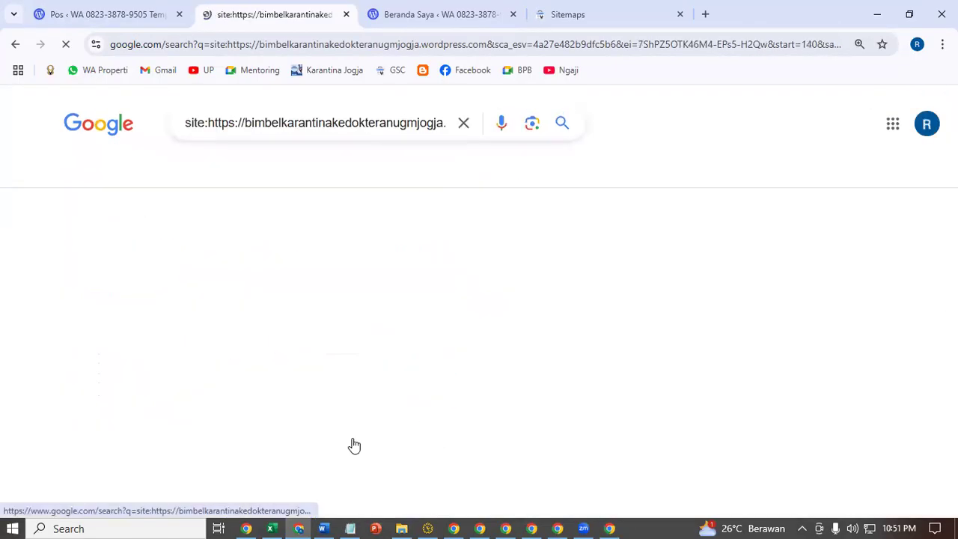
scroll(328, 334, "down", 12)
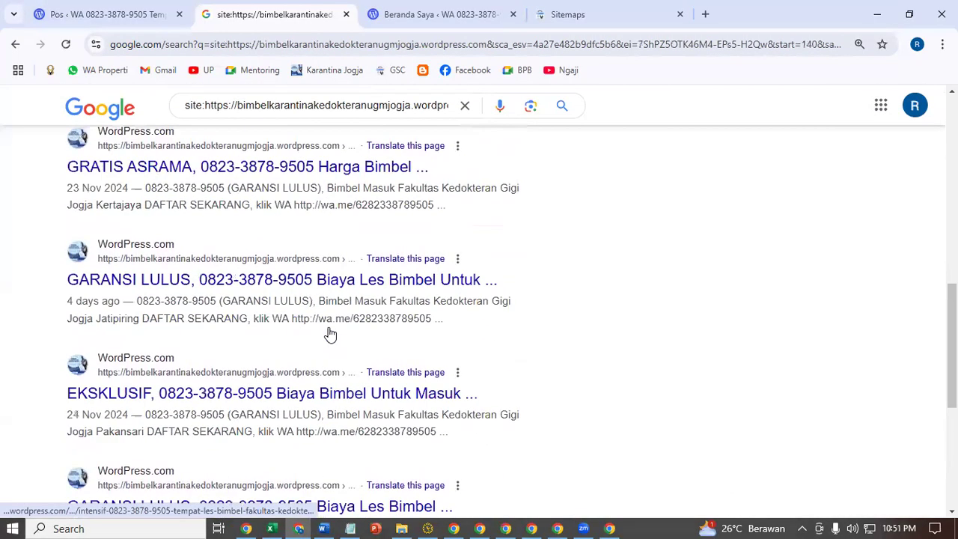
scroll(328, 334, "down", 3)
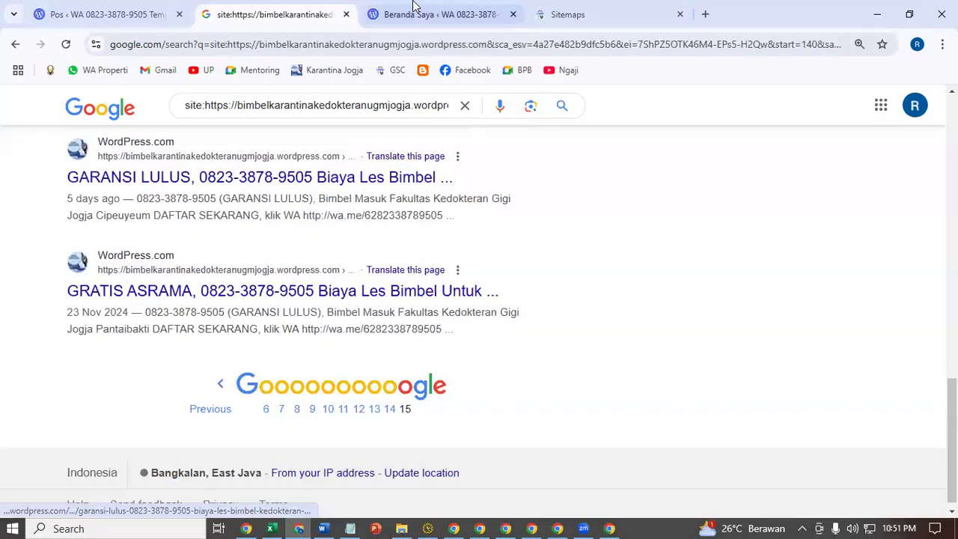
right_click(352, 75)
- Open the Karantina Jogja blog bookmark in a new tab
left_click(370, 90)
key("ctrl+9")
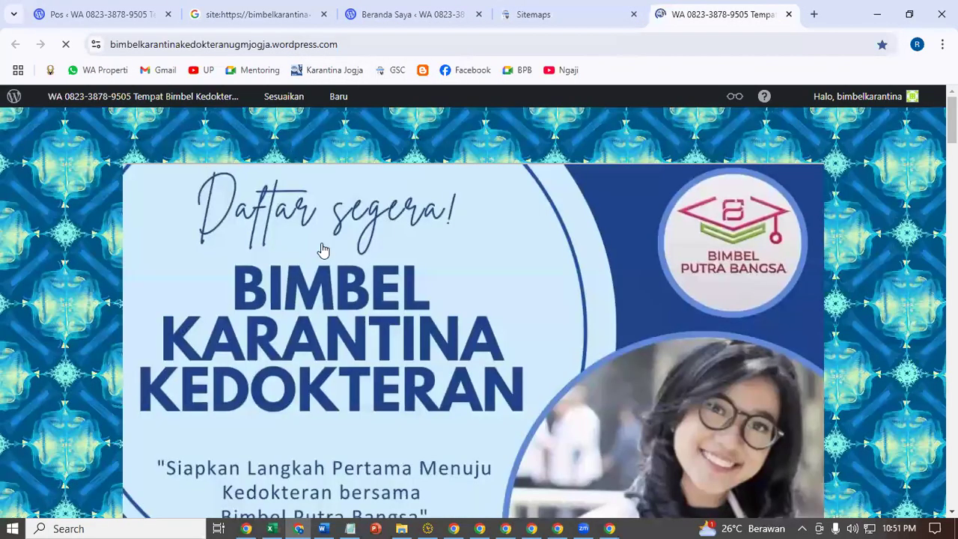
scroll(317, 293, "down", 7)
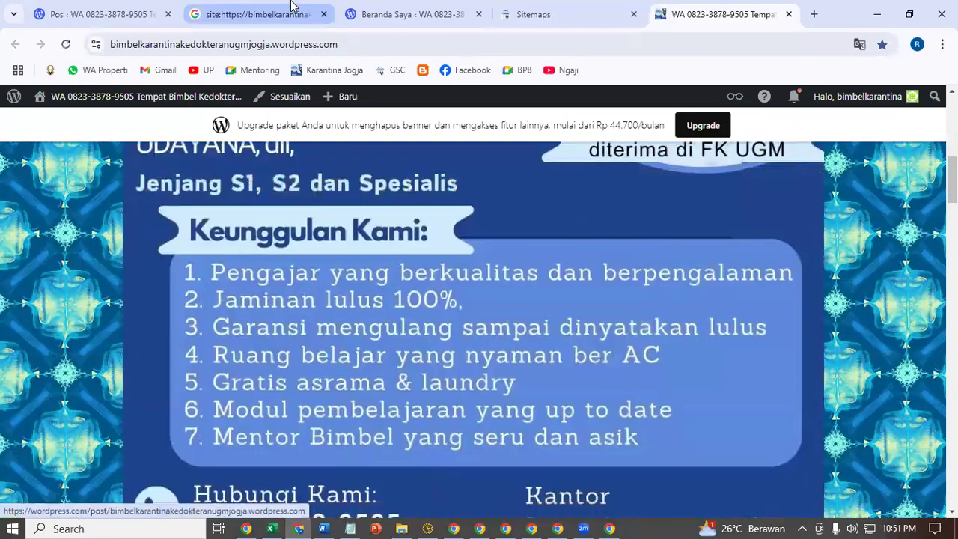
- Check the latest results' dates, such as 23 Nov 2024, then return to Search Console sitemaps
left_click(291, 8)
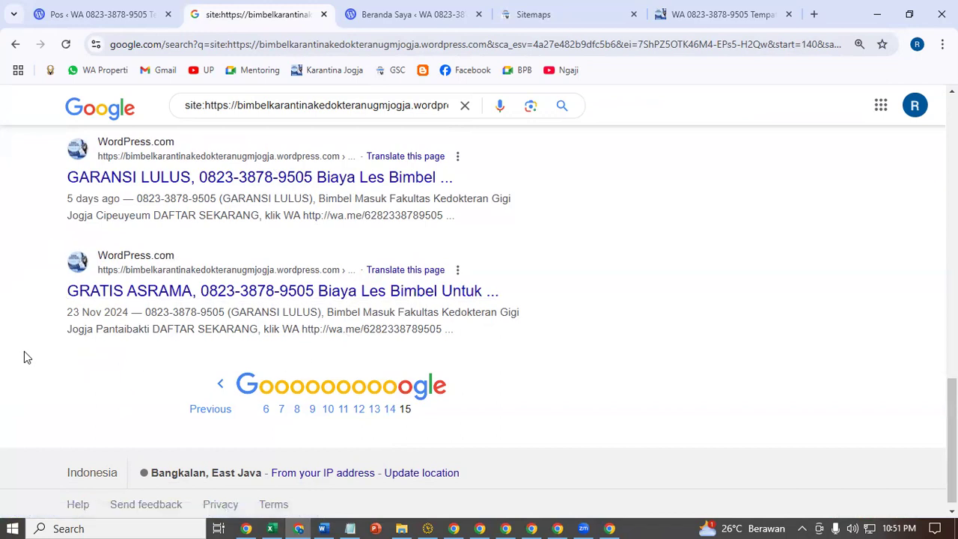
left_click_drag(66, 318, 133, 315)
left_click_drag(67, 199, 133, 199)
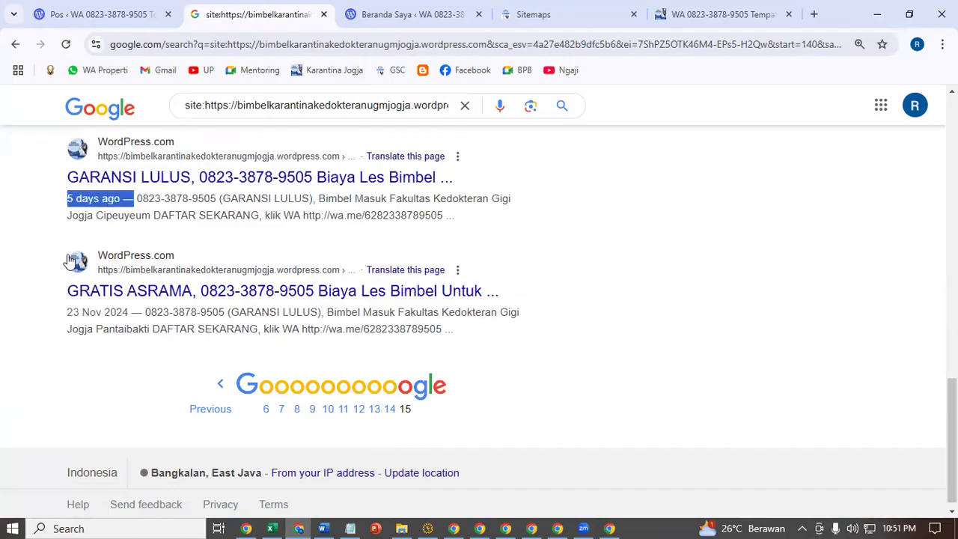
scroll(60, 265, "up", 3)
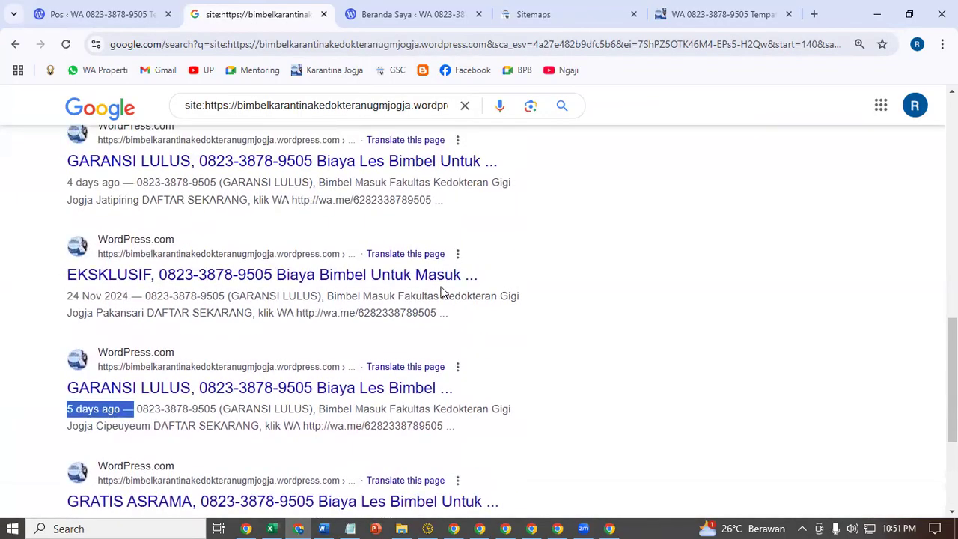
left_click(566, 15)
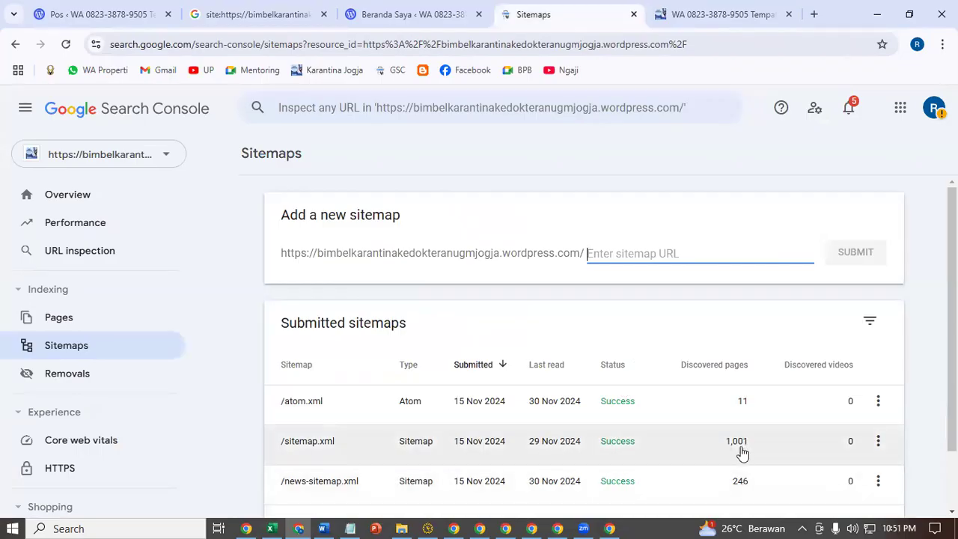
- Check the WordPress.com posts list with 2,550 published, then list the Search Console properties
left_click(388, 10)
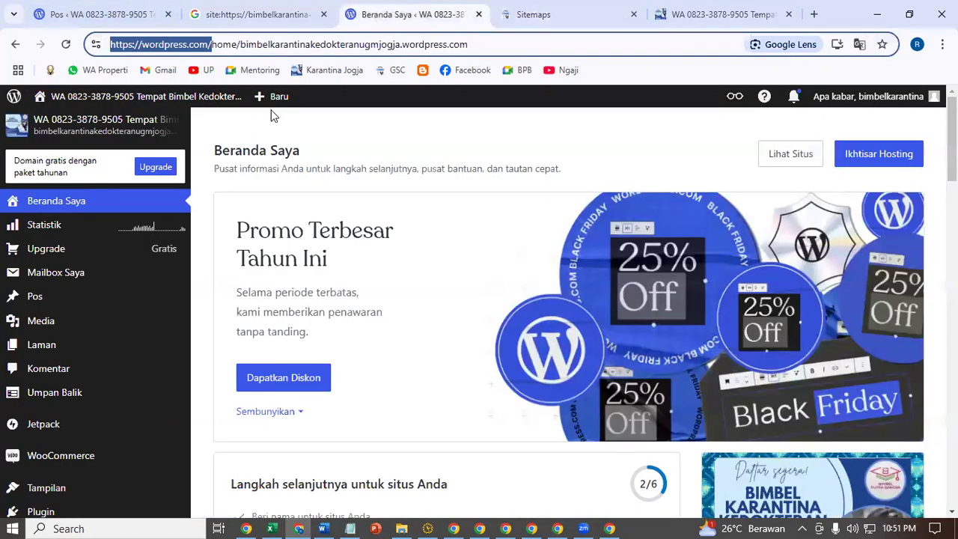
left_click(45, 297)
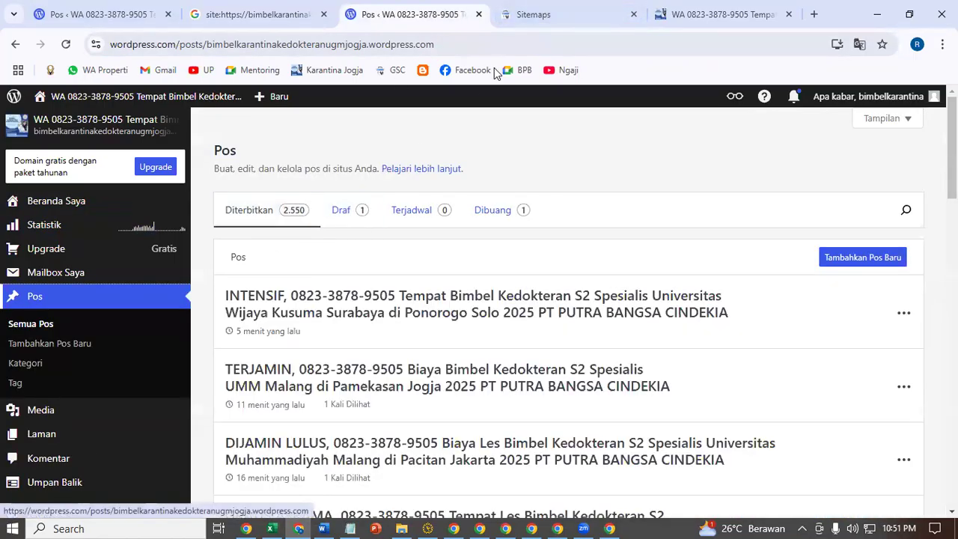
left_click(533, 15)
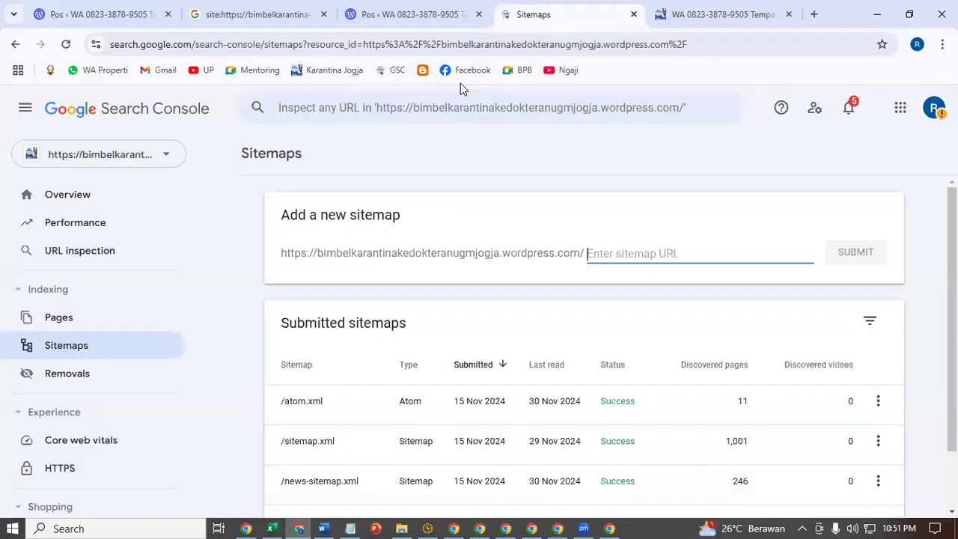
left_click(410, 15)
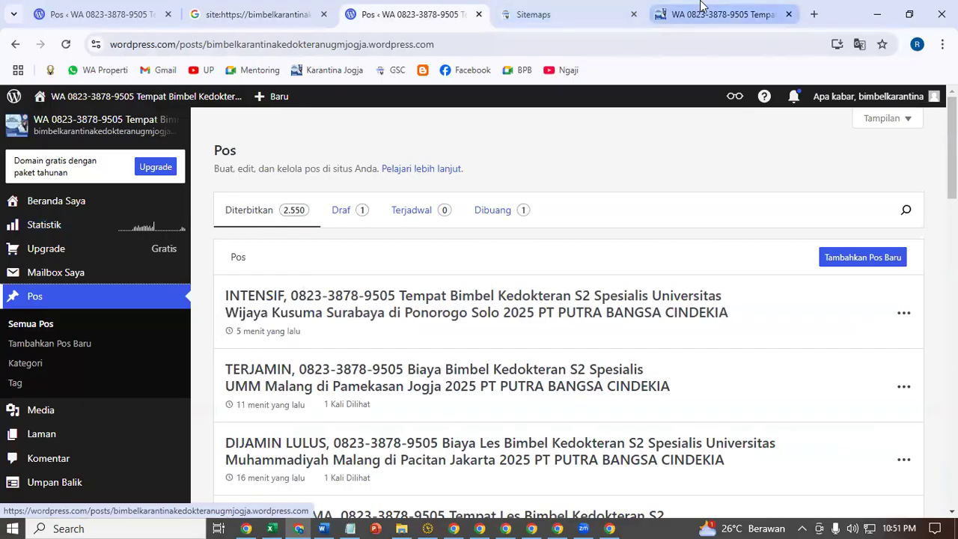
left_click(567, 9)
left_click(166, 155)
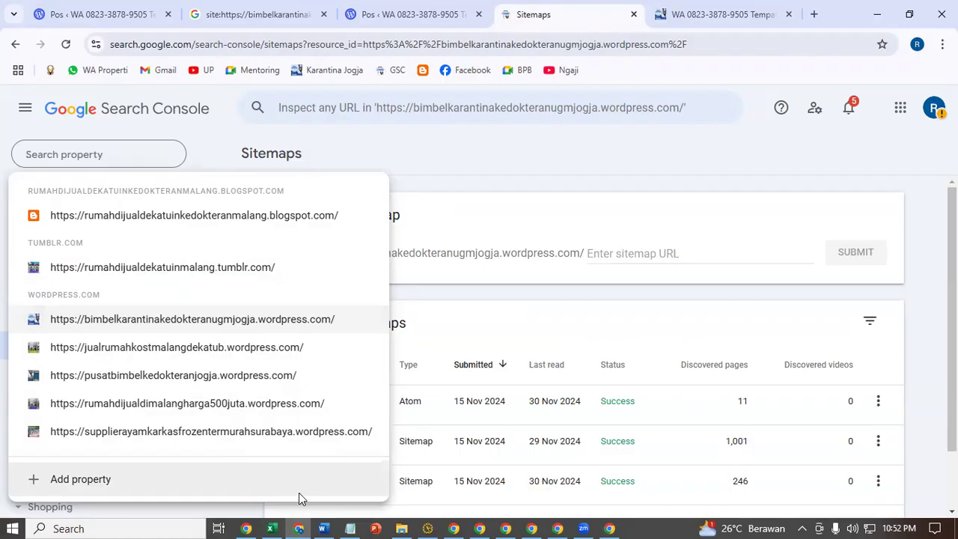
- Close the property list and the empty Notepad window, then return to Word's Tahapan steps
left_click(524, 156)
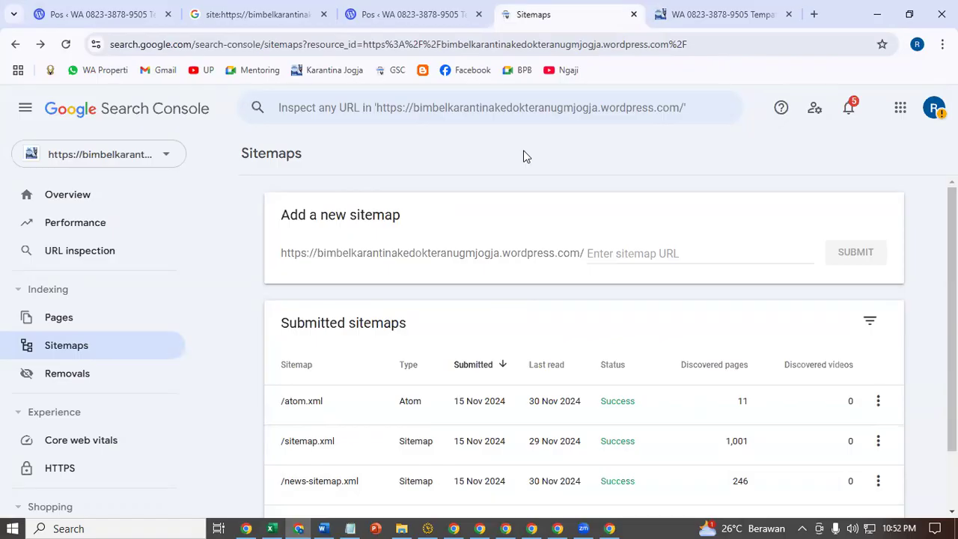
left_click(404, 11)
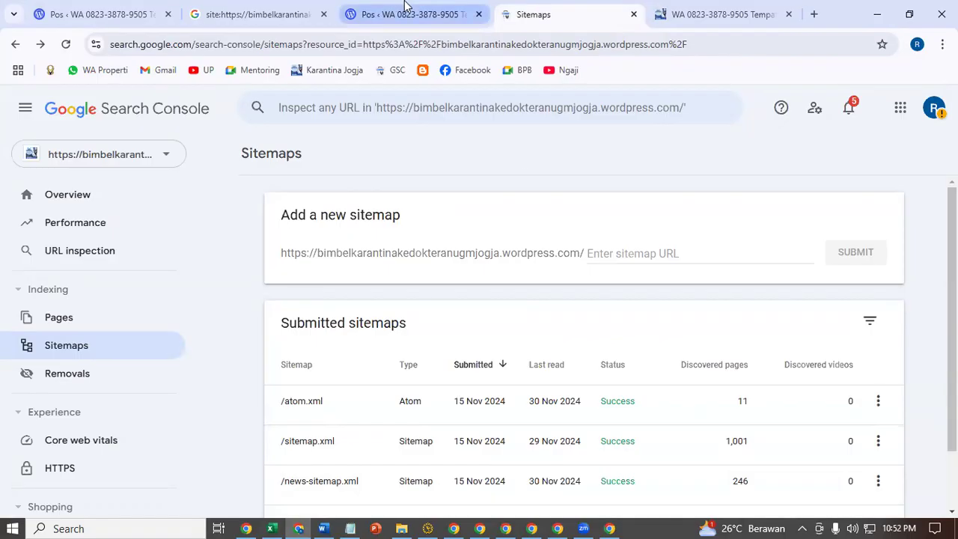
left_click(352, 524)
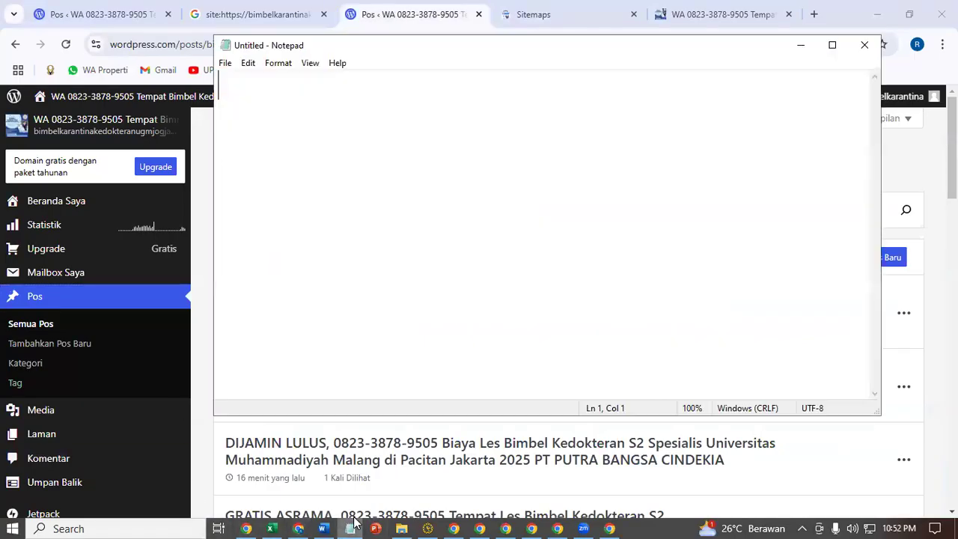
left_click(351, 524)
left_click(358, 523)
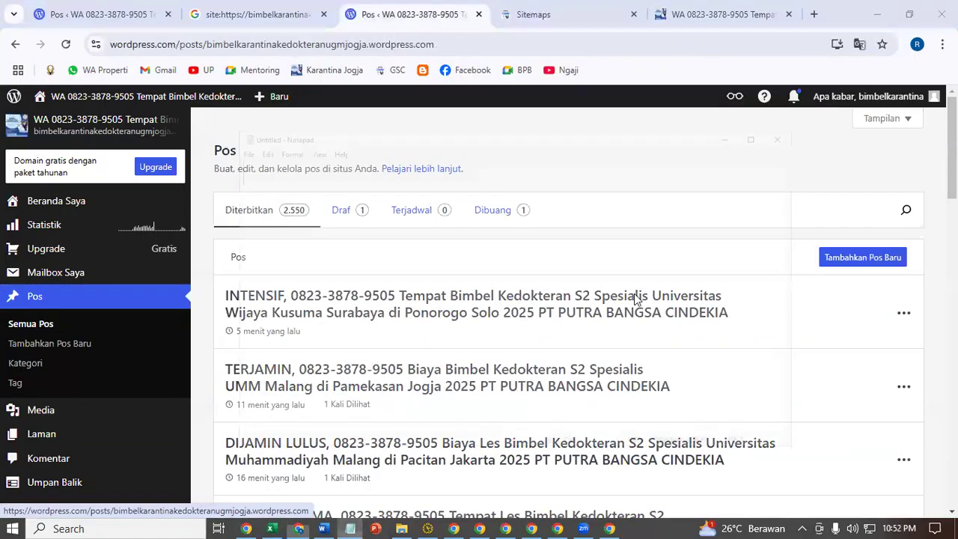
left_click(860, 47)
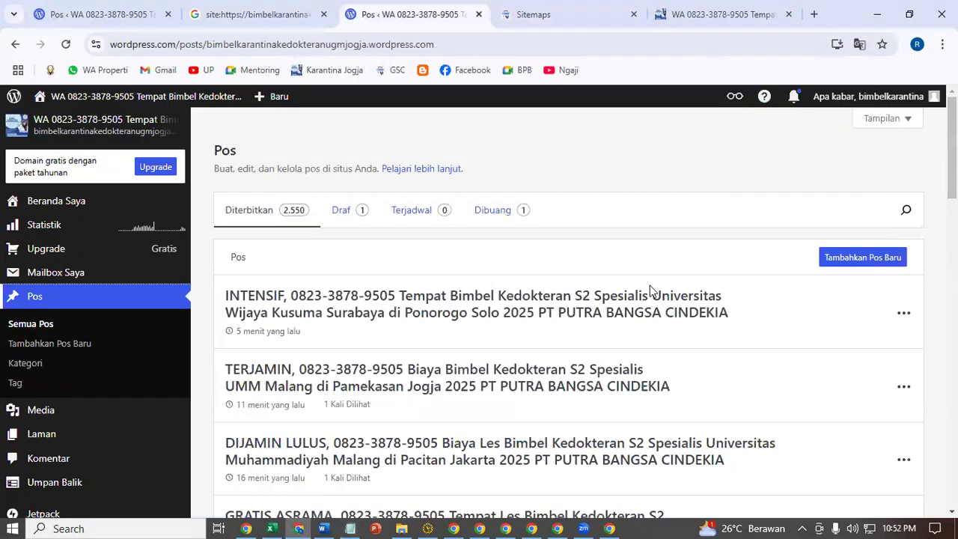
left_click(323, 529)
left_click_drag(179, 285, 340, 300)
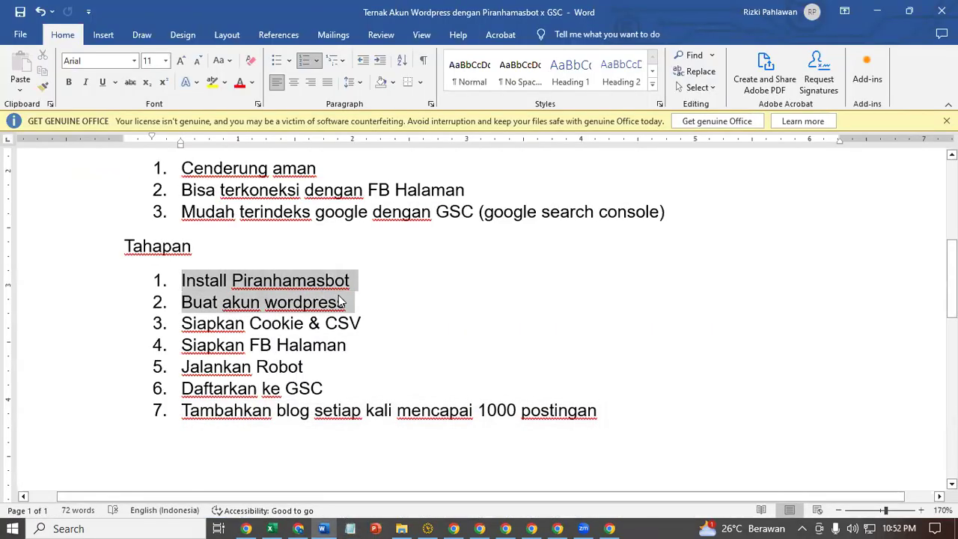
- Drag the Tahapan list's indent about half an inch right on the ruler
left_click(161, 323)
left_click_drag(280, 337, 189, 360)
left_click(218, 344)
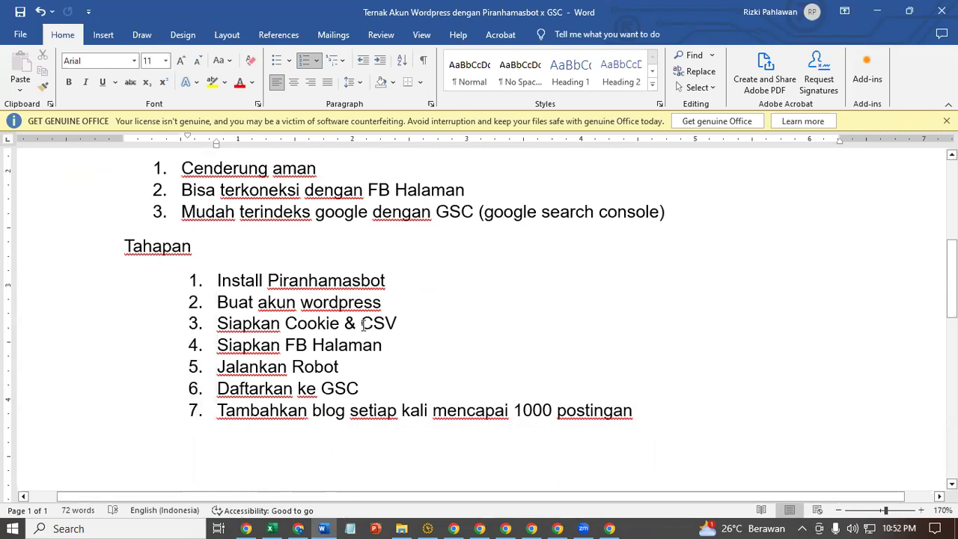
left_click(404, 338, "shift")
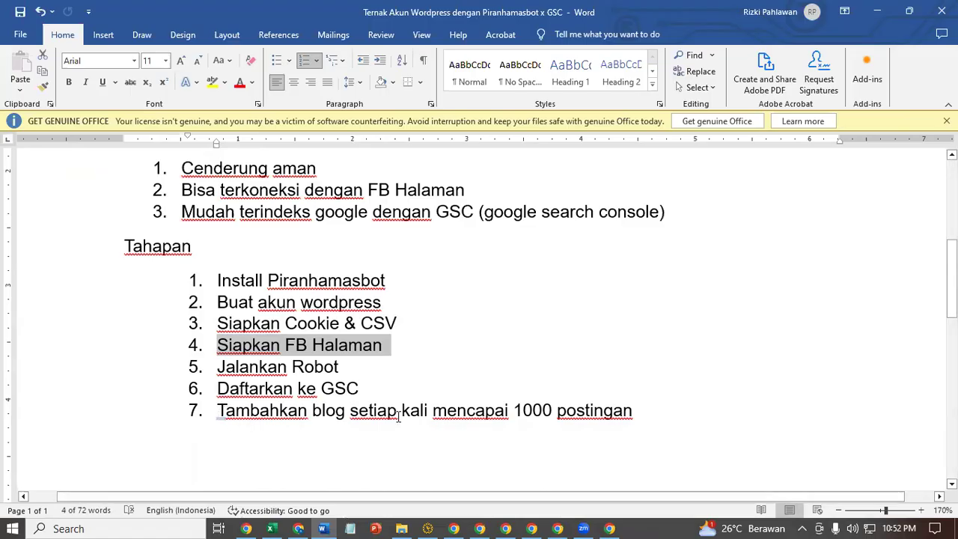
left_click(701, 416)
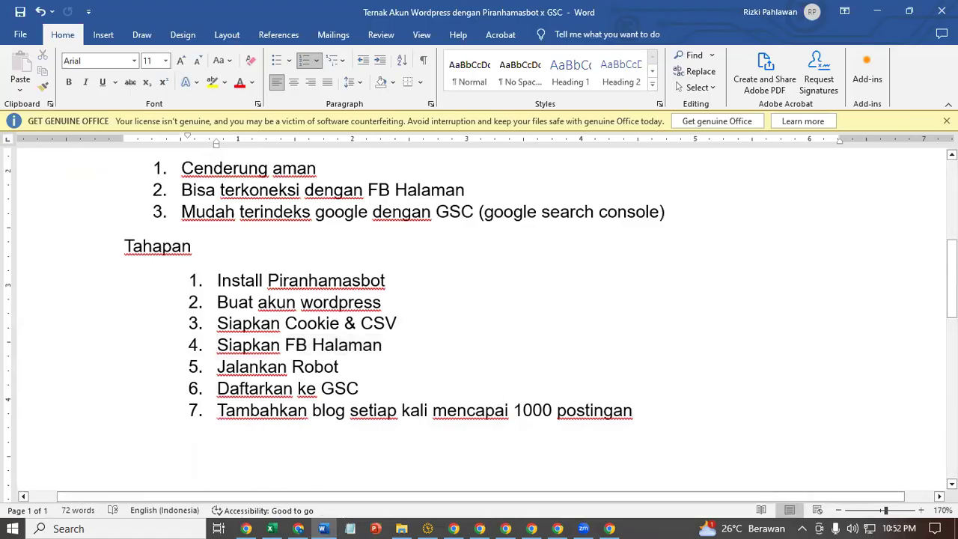
- Add a dash bullet under step 7: 'Karena GSC hanya mau membaca 1000 postingan WP Gratisan'
key("Return")
key("BackSpace")
type("Karen")
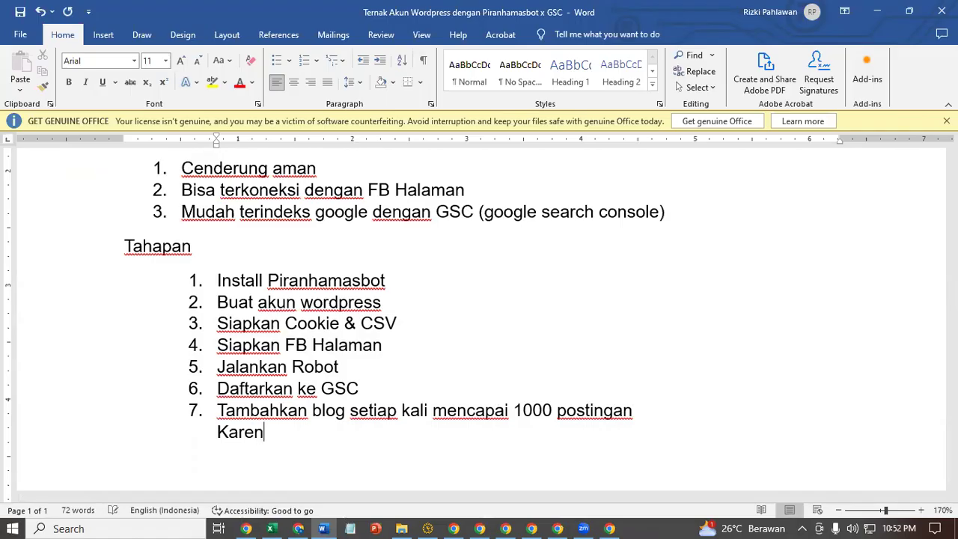
type("a GSC")
key("BackSpace")
type("SC han")
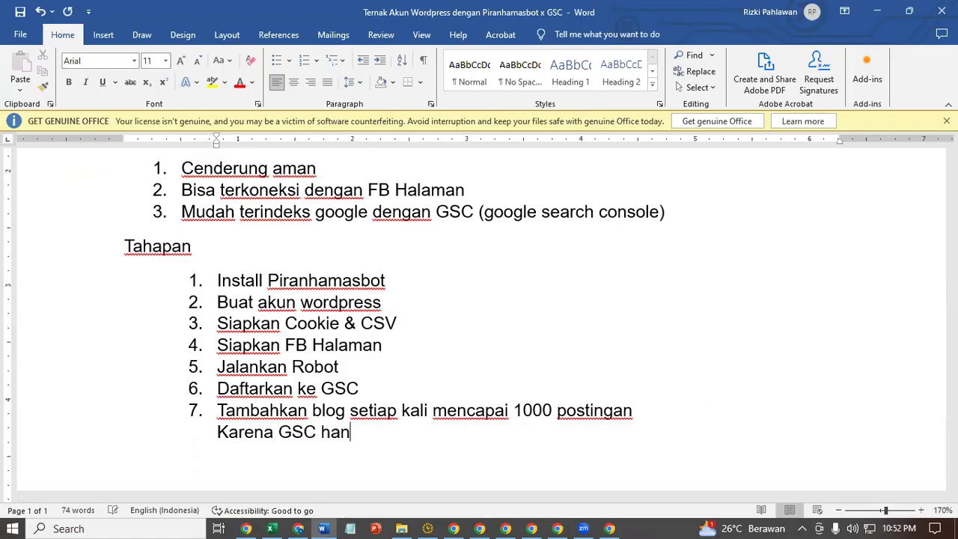
type("ya mau mem")
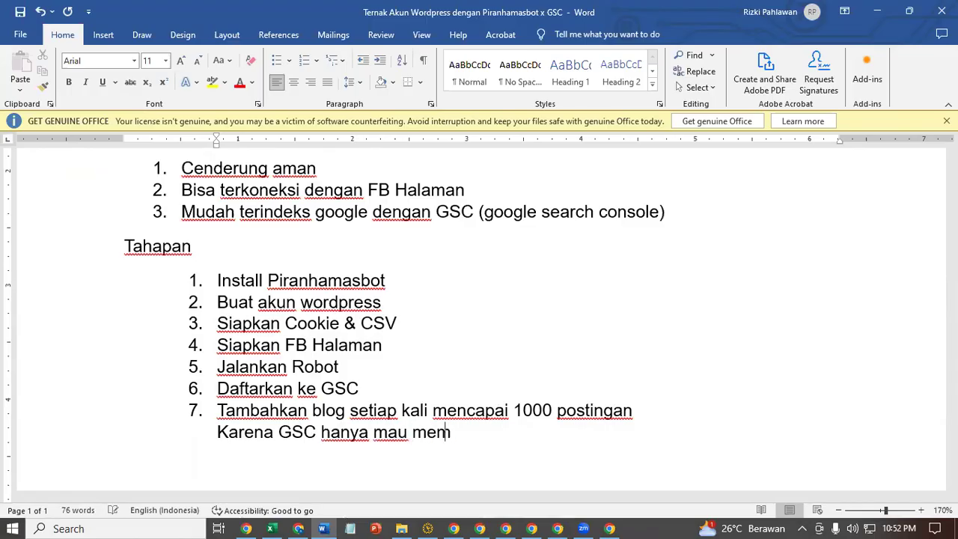
type("baca ")
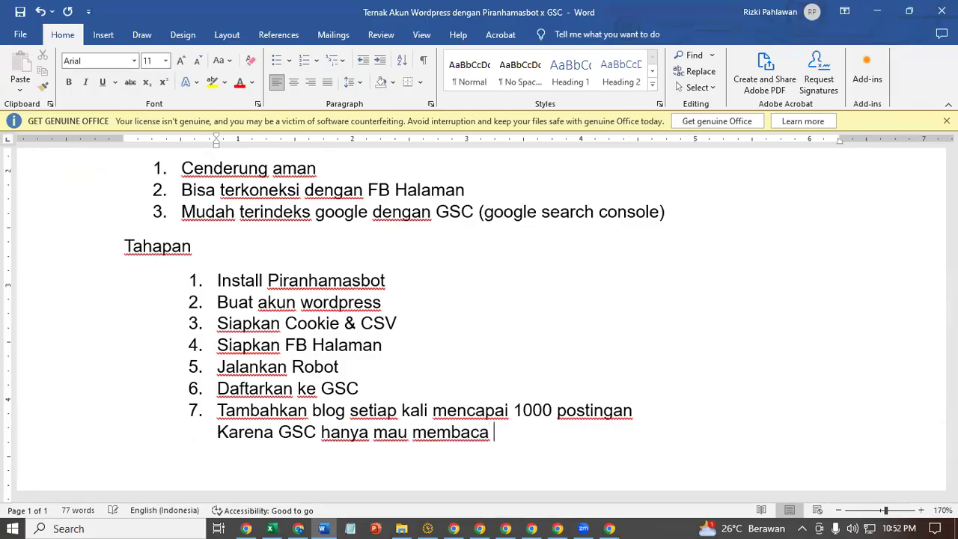
type("1000 posting")
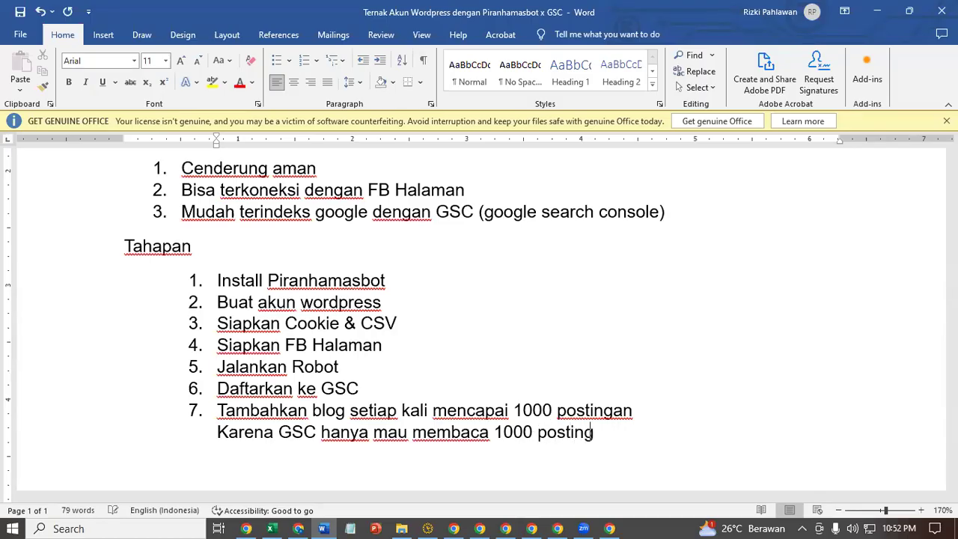
type("an WP")
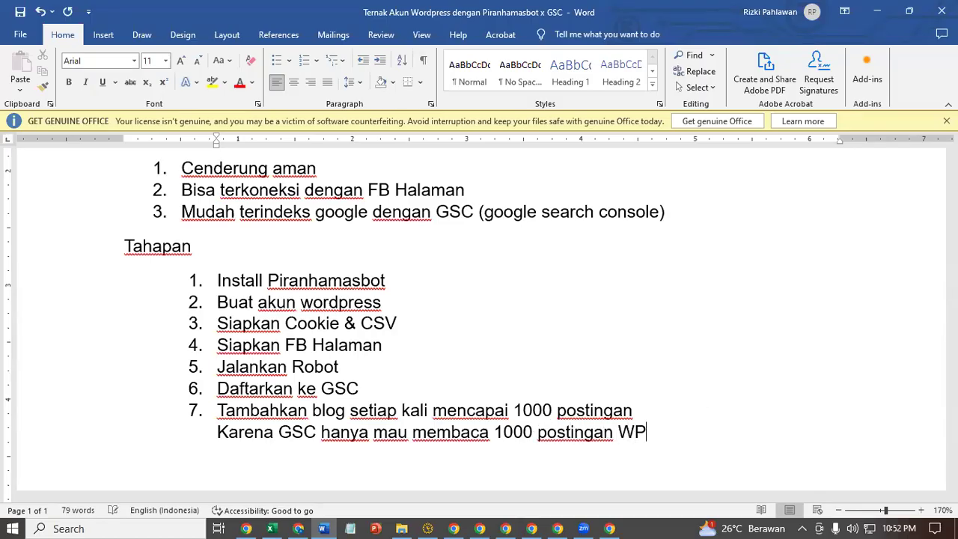
type(" Gratisan")
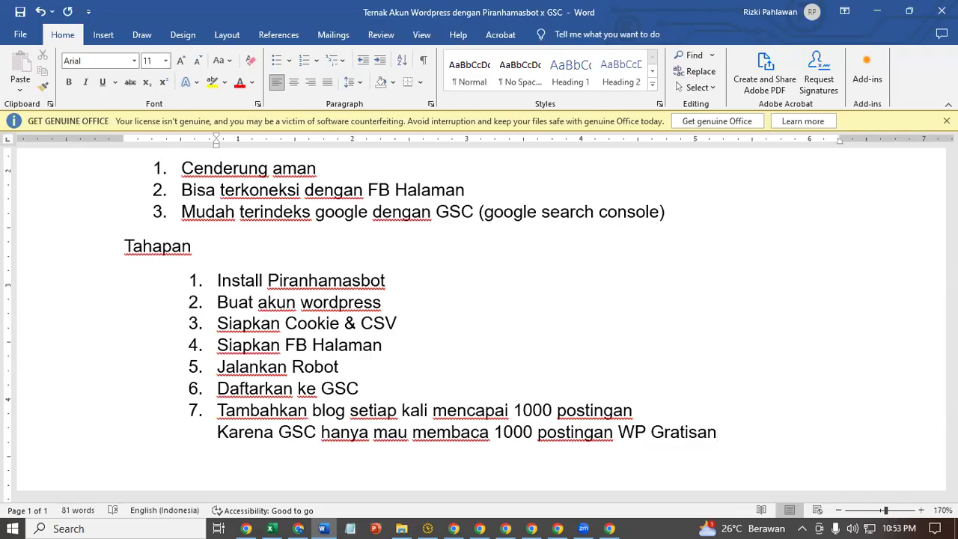
left_click(215, 433)
type("-")
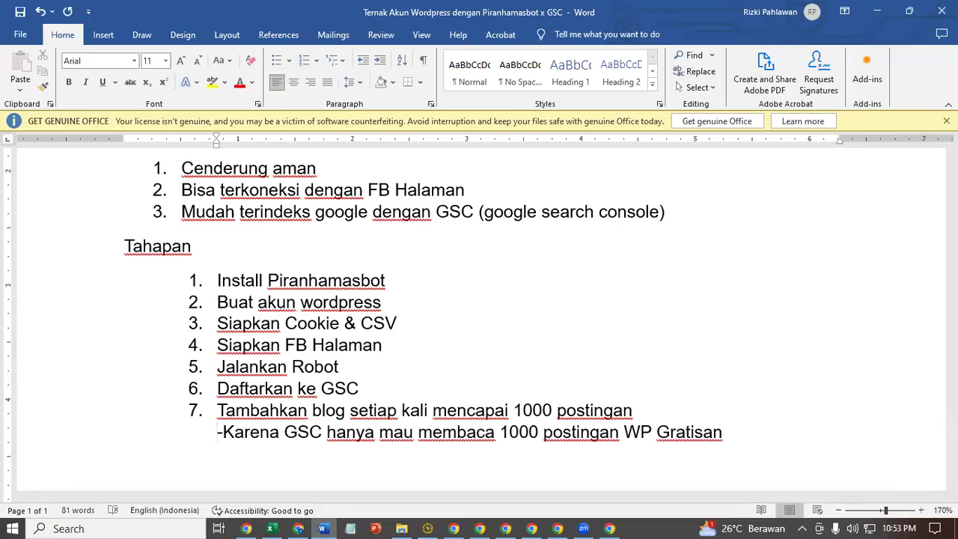
key("space")
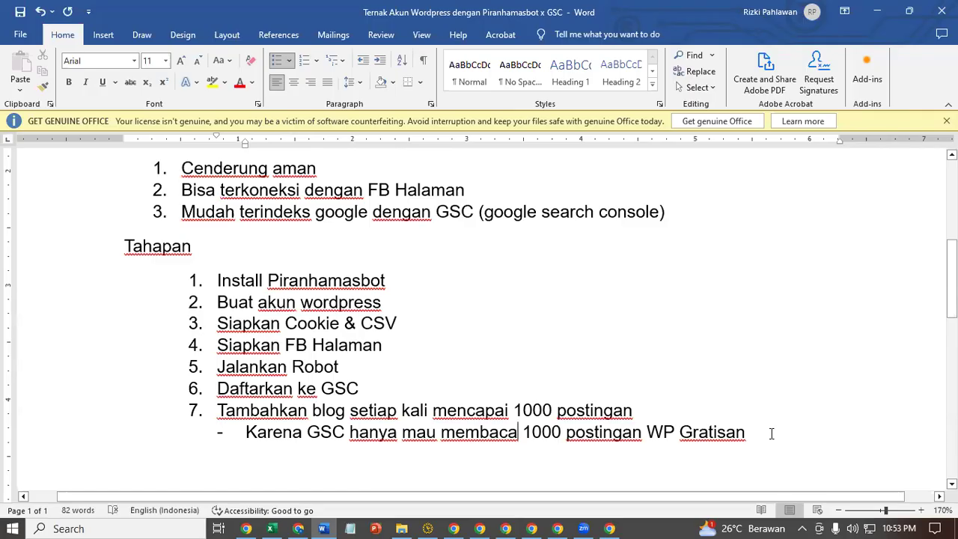
- Add a second bullet 'Solusi, buat toko baru di email yang sama', then bring up Akun Terbaru
key("Return")
type("Solusi, buat toko baru di email yangba")
key("BackSpace")
key("BackSpace")
type("sama")
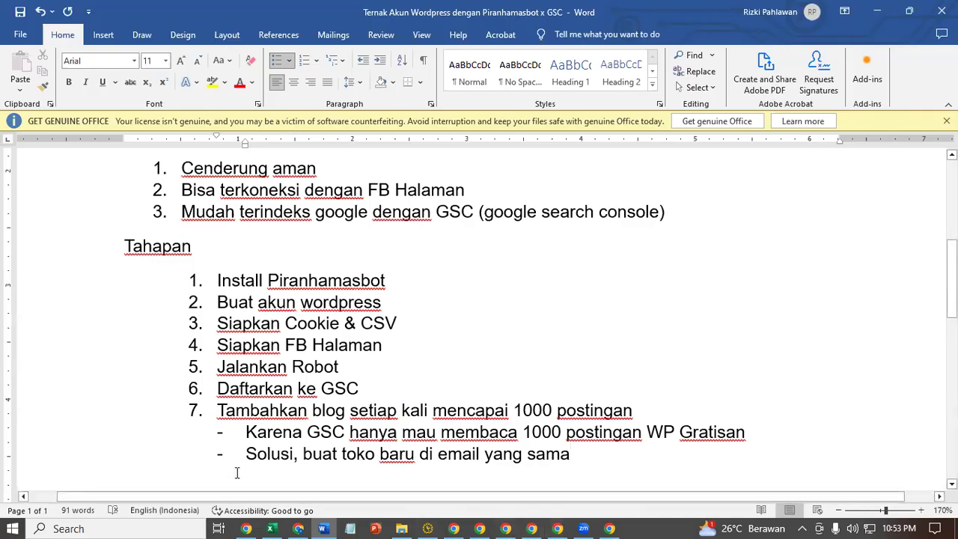
left_click(252, 527)
left_click(271, 526)
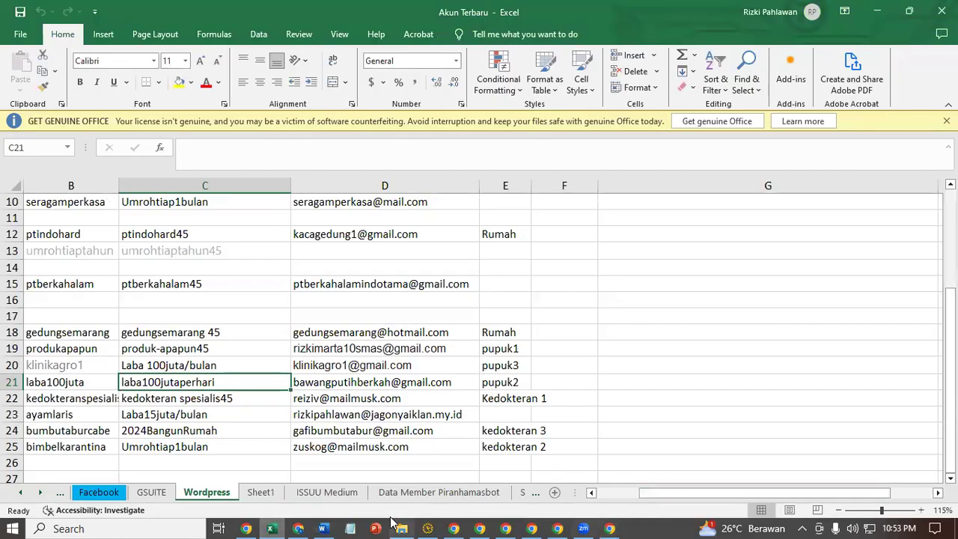
- Stop the WP Jual Pupuk A bot job, then open WP Pupuk 2 and count column A's 9,791 entries
left_click(428, 529)
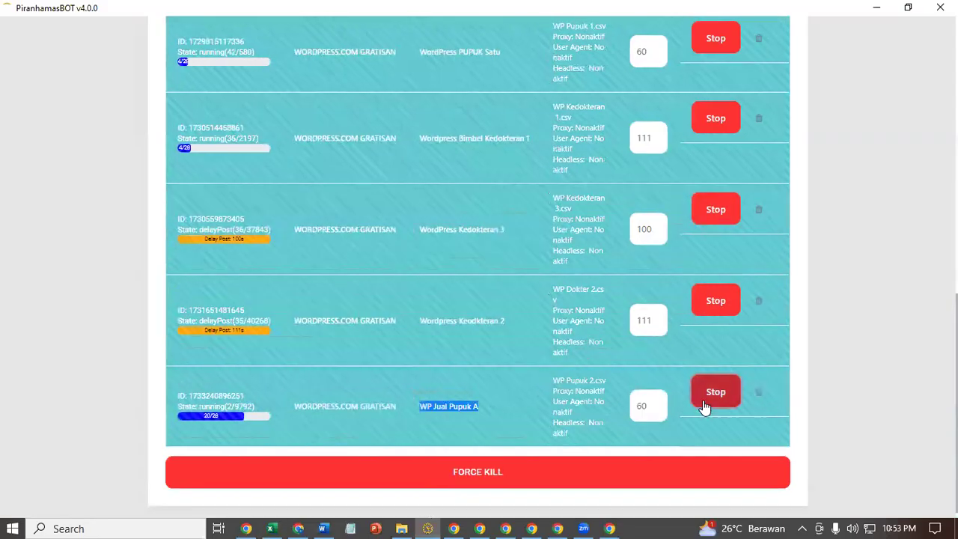
left_click(705, 401)
left_click(271, 526)
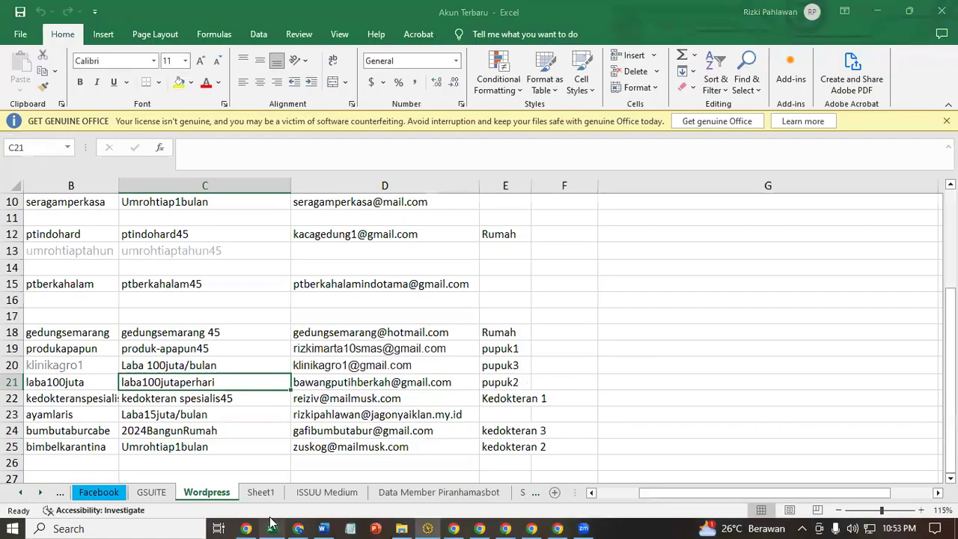
right_click(272, 526)
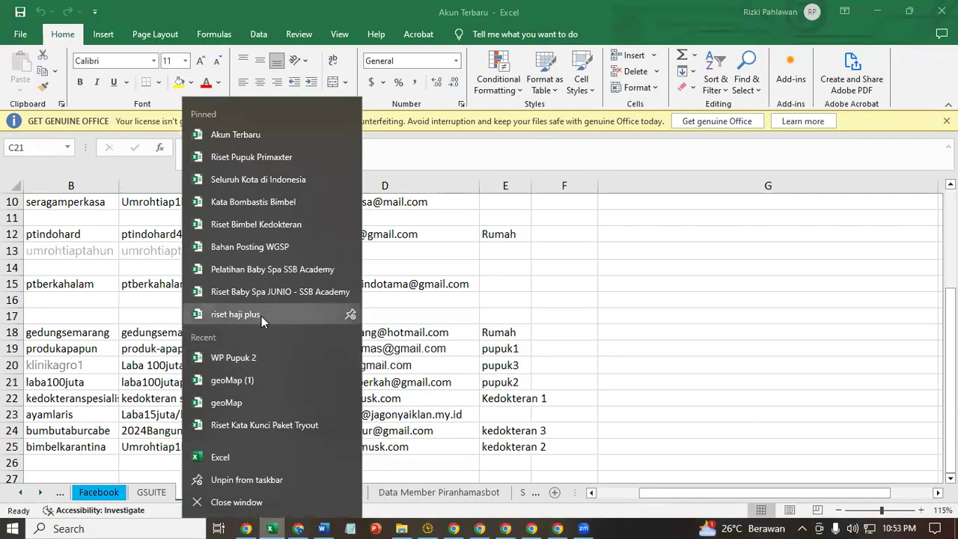
left_click(464, 494)
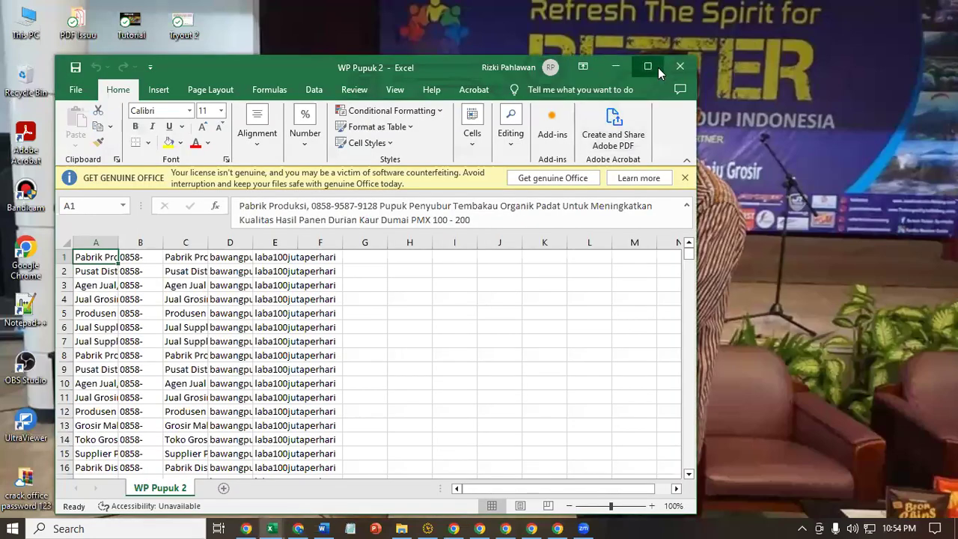
left_click(648, 66)
left_click(43, 184)
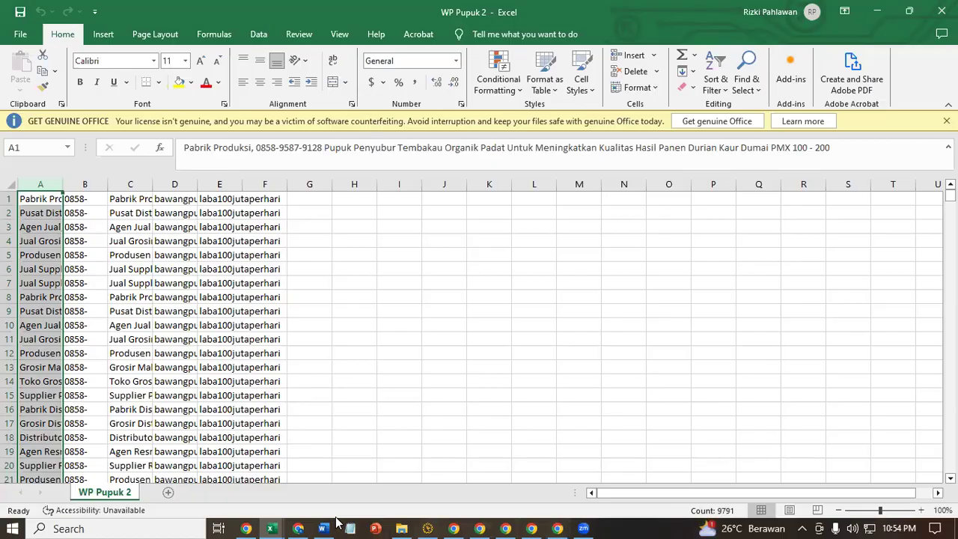
left_click(298, 529)
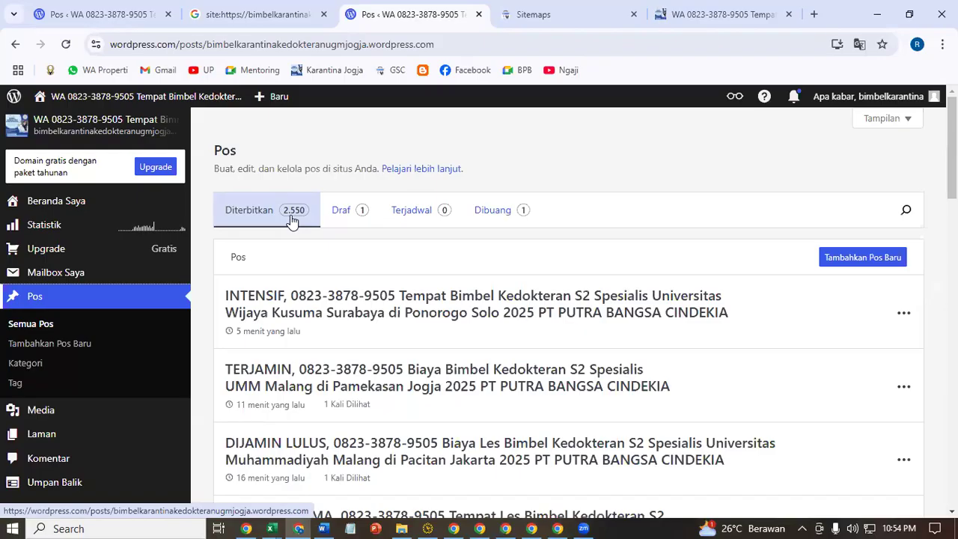
left_click(542, 9)
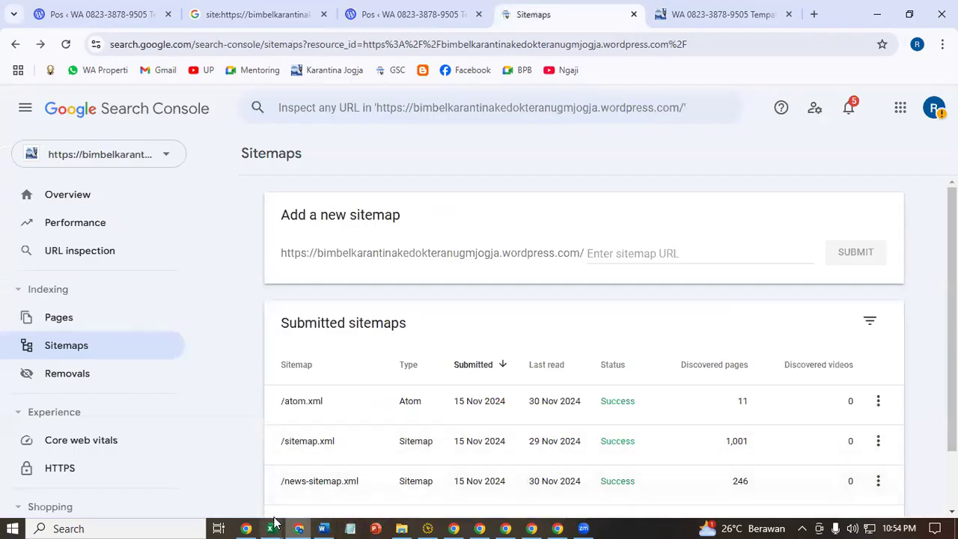
mouse_move(274, 524)
left_click(353, 494)
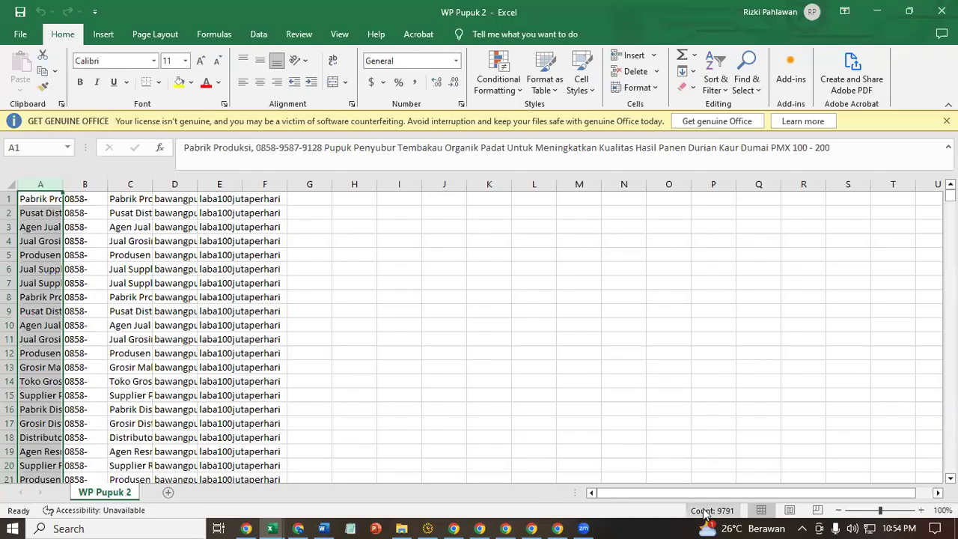
left_click(877, 11)
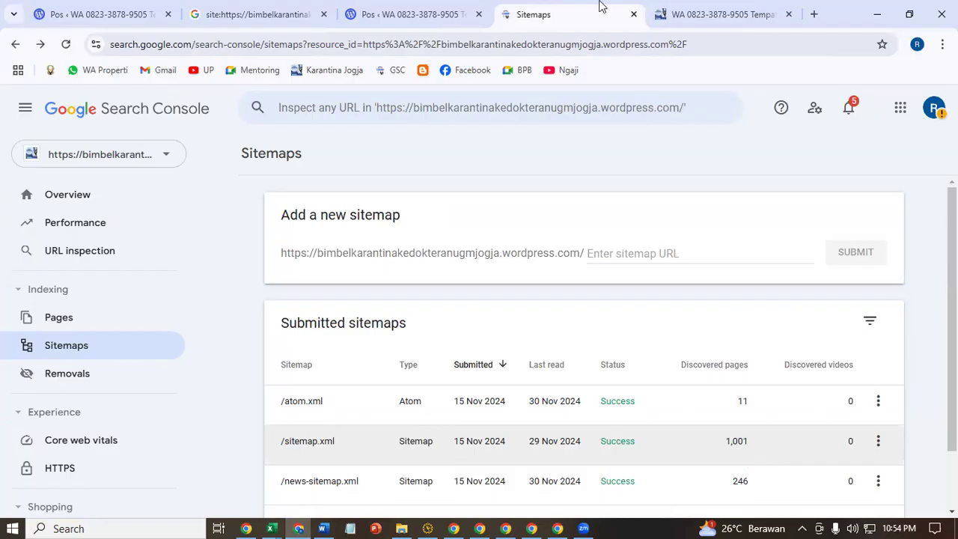
left_click(411, 14)
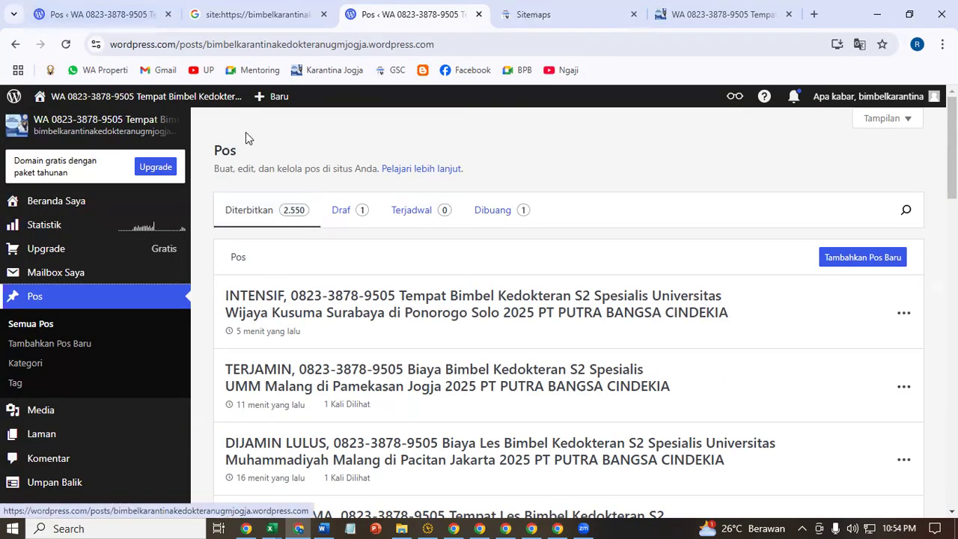
- Add the heading 'Cara membuka toko baru di email yang sama' below the bullets
left_click(322, 524)
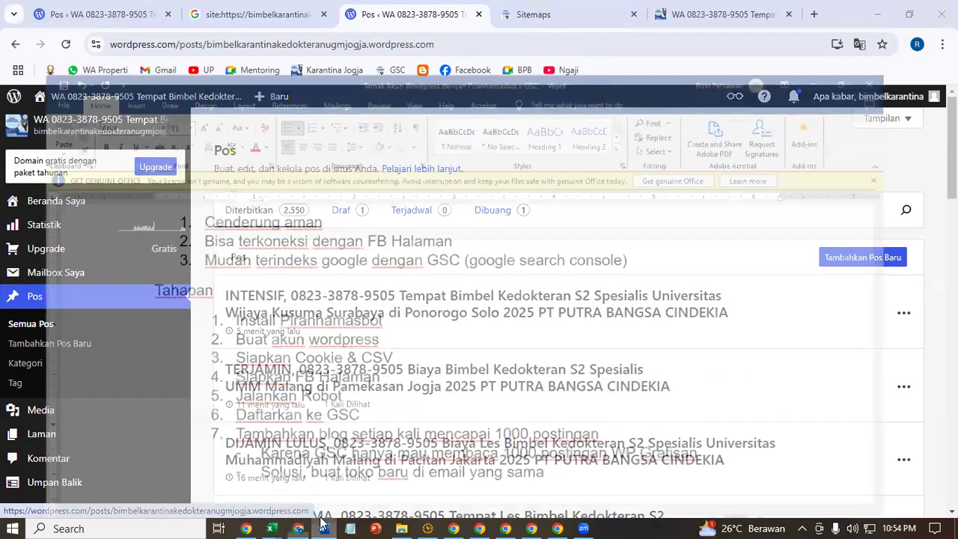
key("Return")
key("Return")
key("Return")
key("Return")
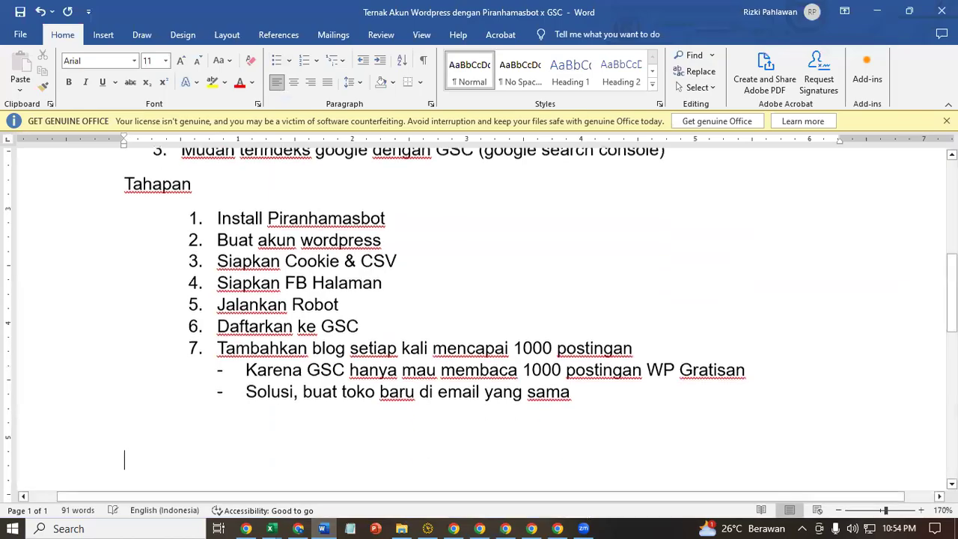
type("Cara mem")
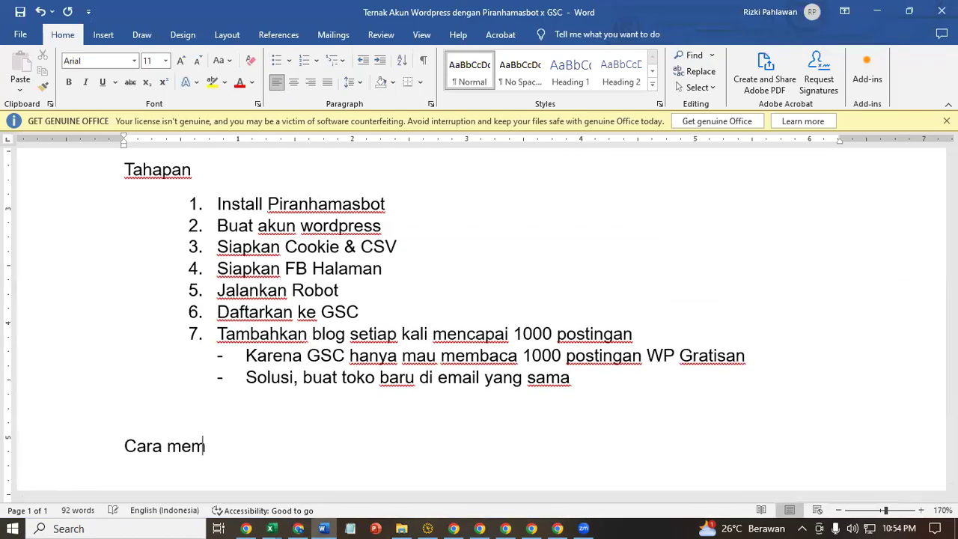
type("buka tok")
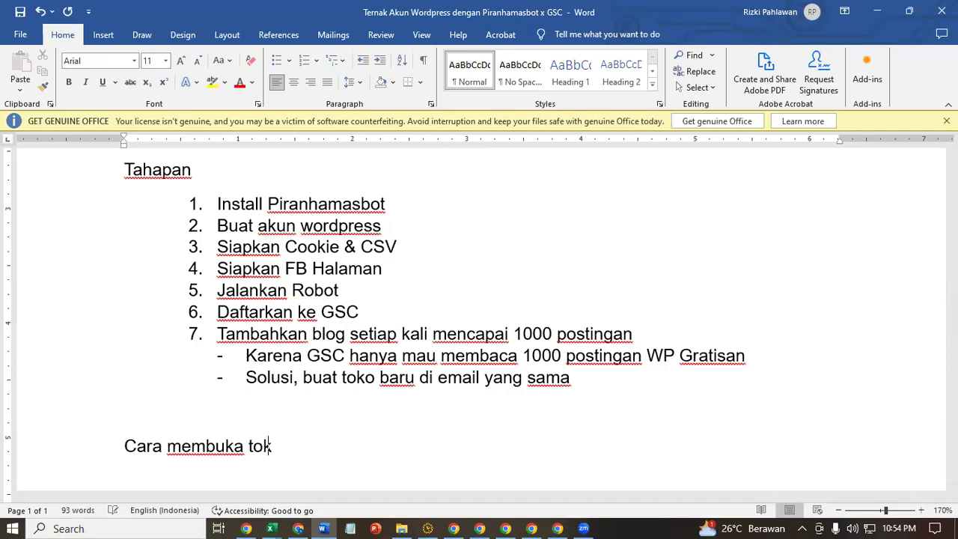
type("o baru di")
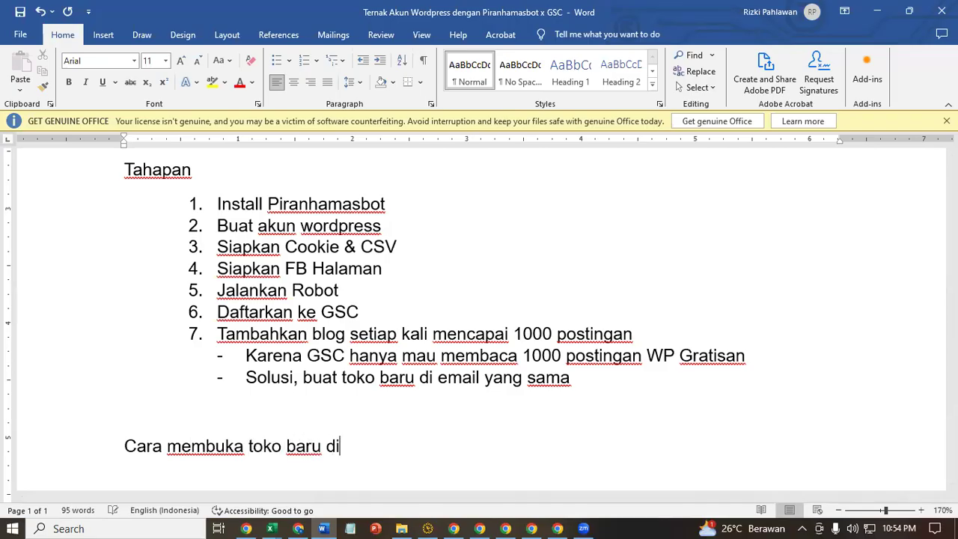
type(" email ua")
key("BackSpace")
key("BackSpace")
type("yang sama")
key("Return")
- Type list item 1 'buka wpadmin' and check the WordPress.com list of sites
type("1. buka ")
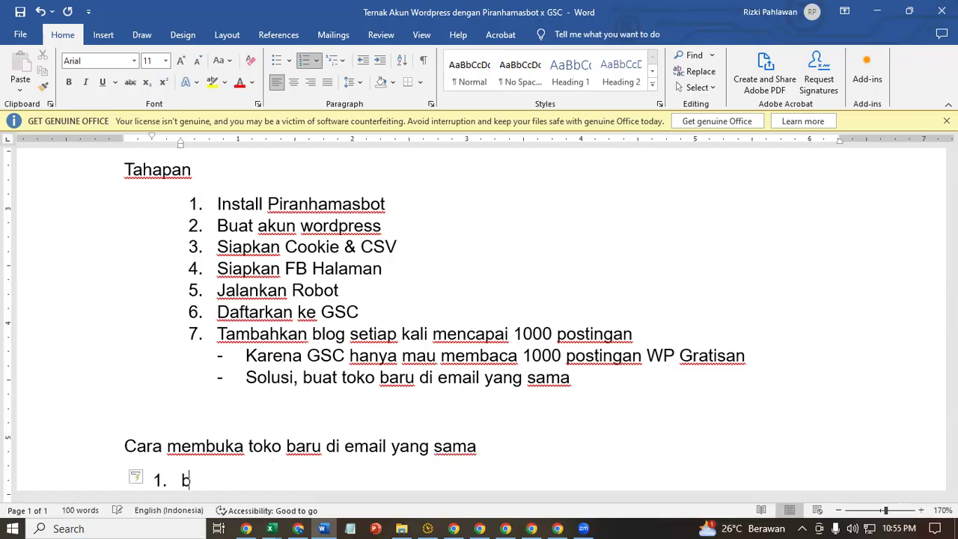
type("wo")
key("BackSpace")
type("p")
type("admin")
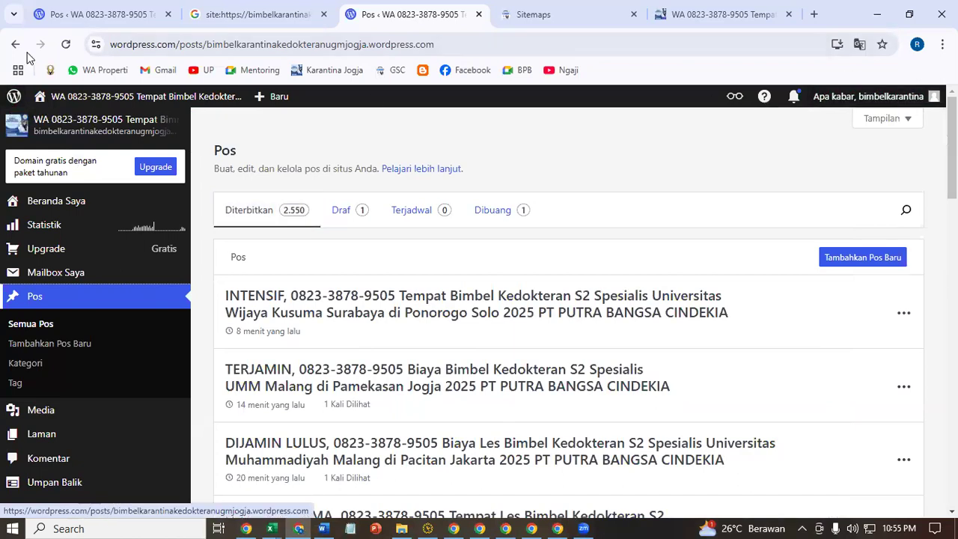
left_click(12, 98)
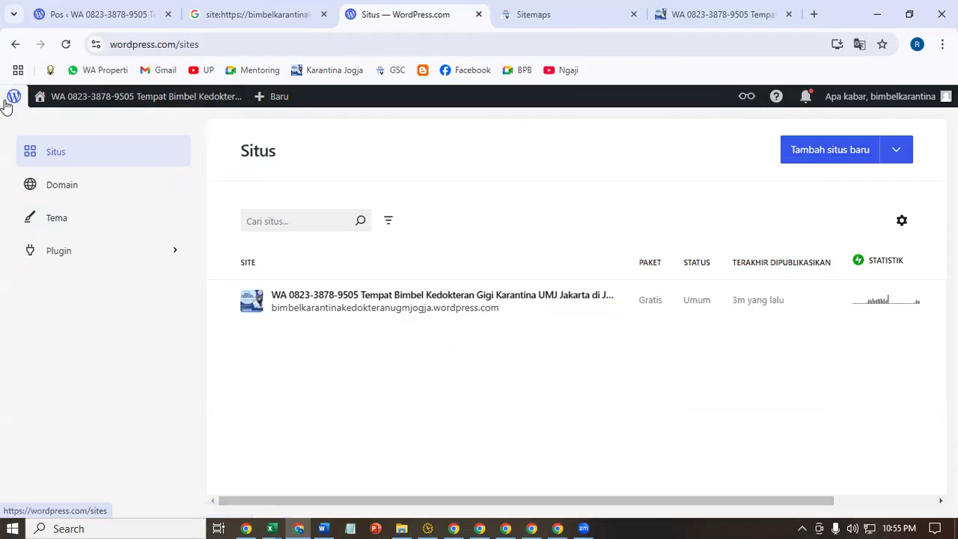
- Add item 2: 'Klik kelola situs, tambahkan situs baru dengan berbeda kata kunci'
left_click(322, 528)
scroll(411, 420, "down", 3)
key("Return")
type("Klik kelo")
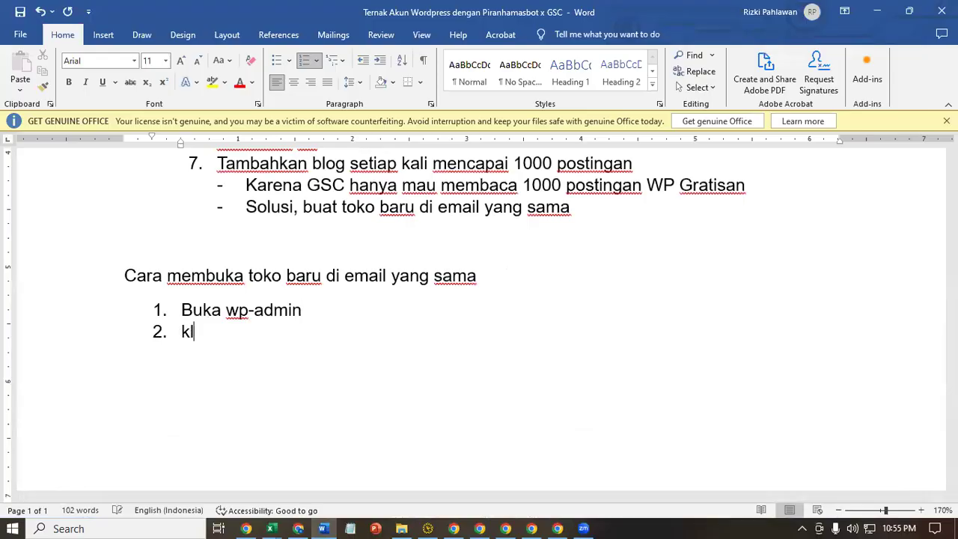
type("la ")
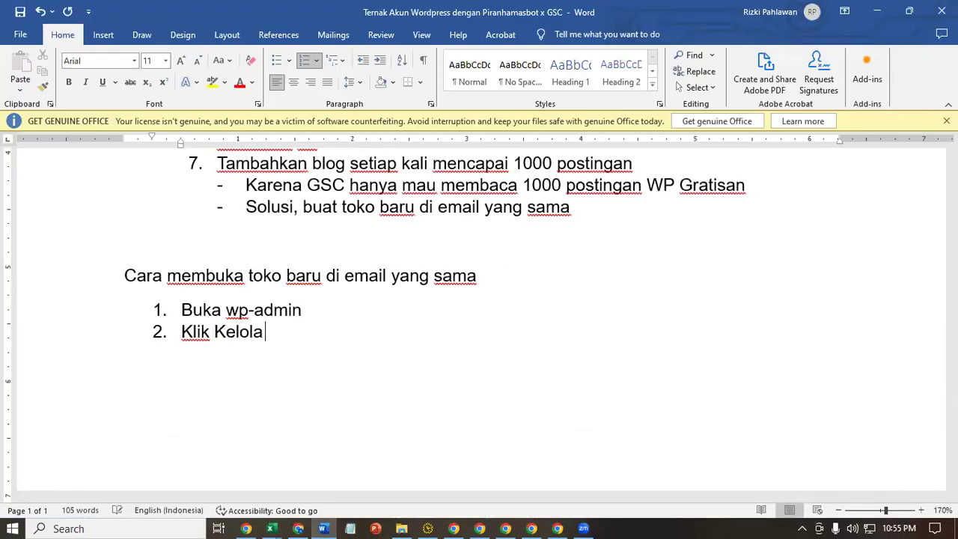
type("situs, tambahkasn")
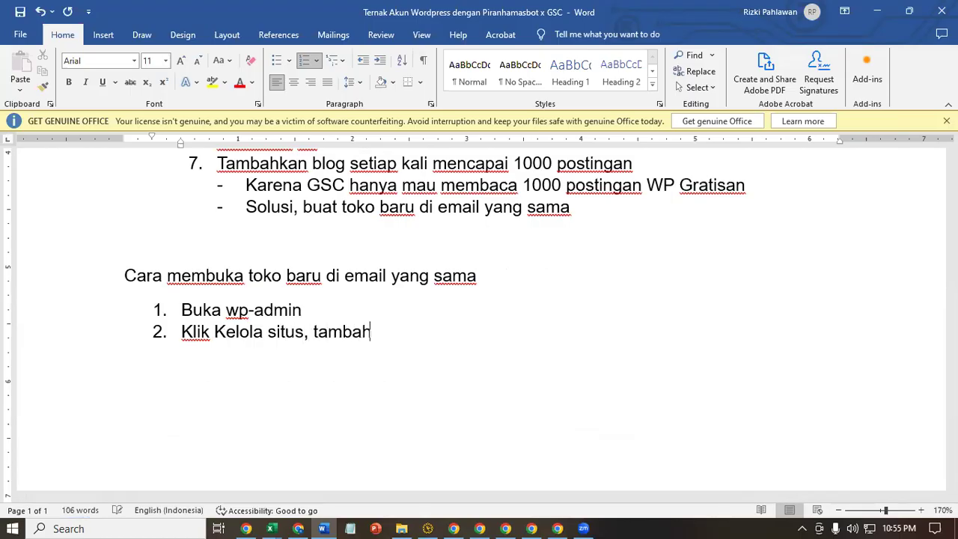
key("BackSpace")
key("BackSpace")
type("n ")
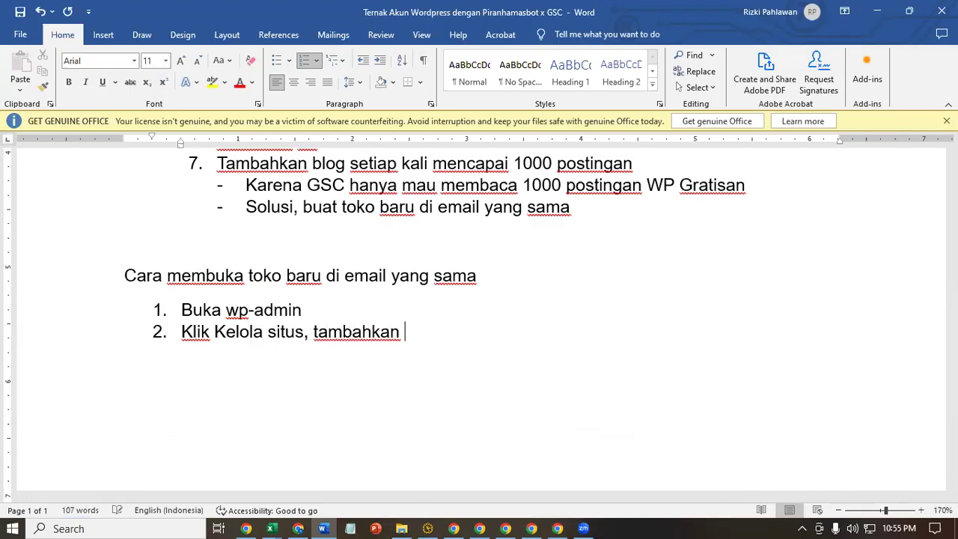
type("situs baru")
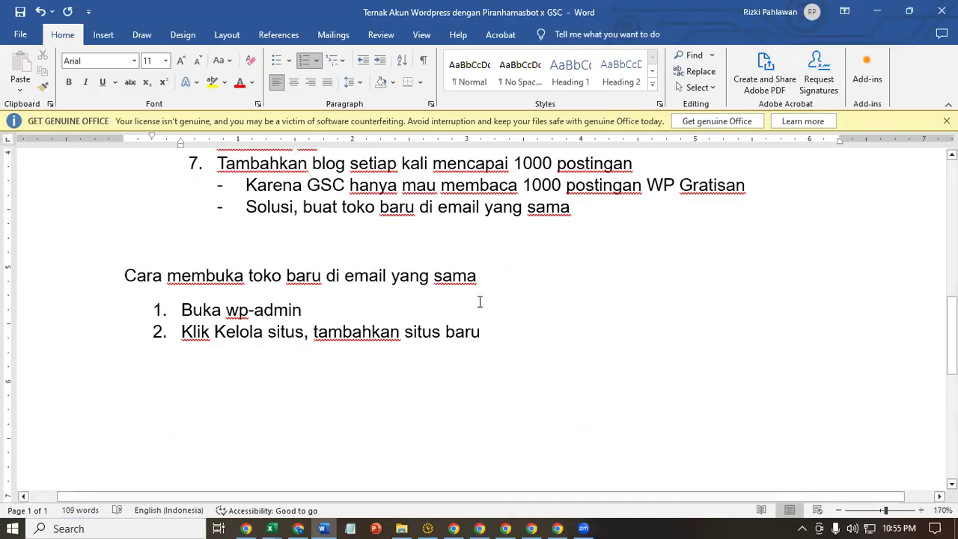
type(" dengan")
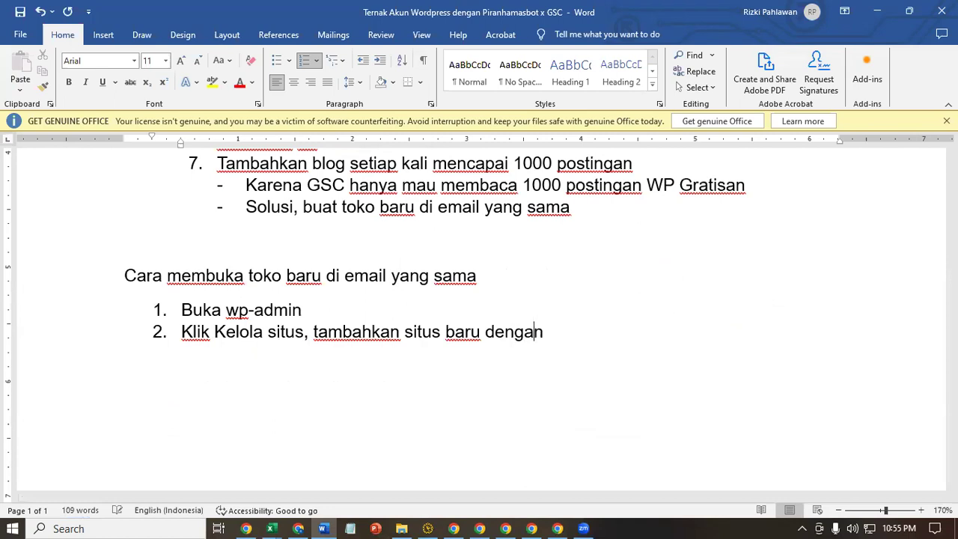
type(" berbeda ")
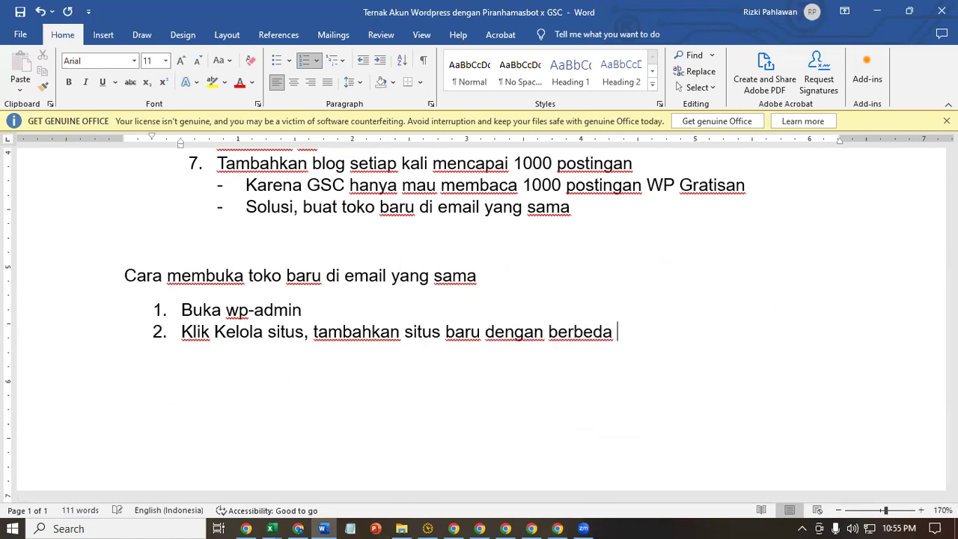
type("kata kuncui")
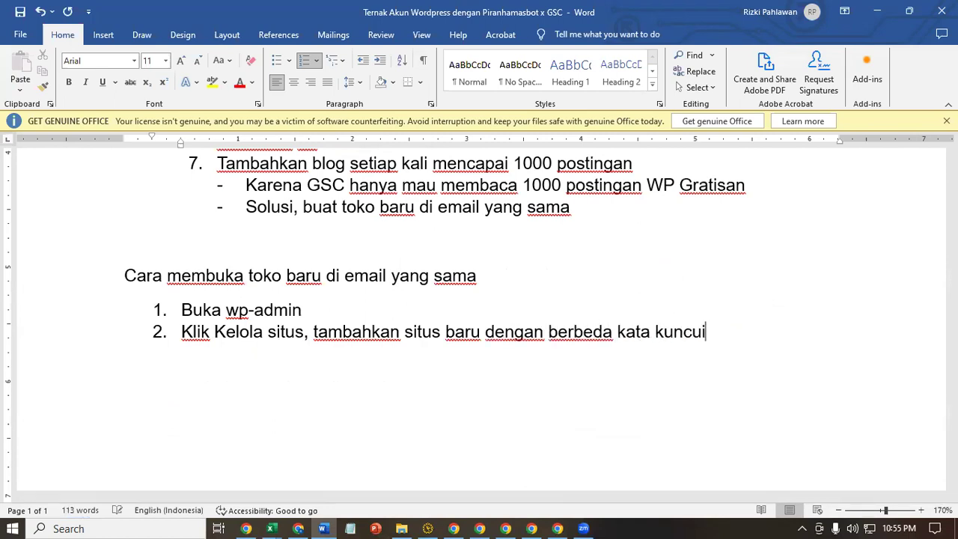
key("BackSpace")
type("i")
- Begin a new WordPress.com site, checking the existing bimbel blog's address for reference
left_click(879, 9)
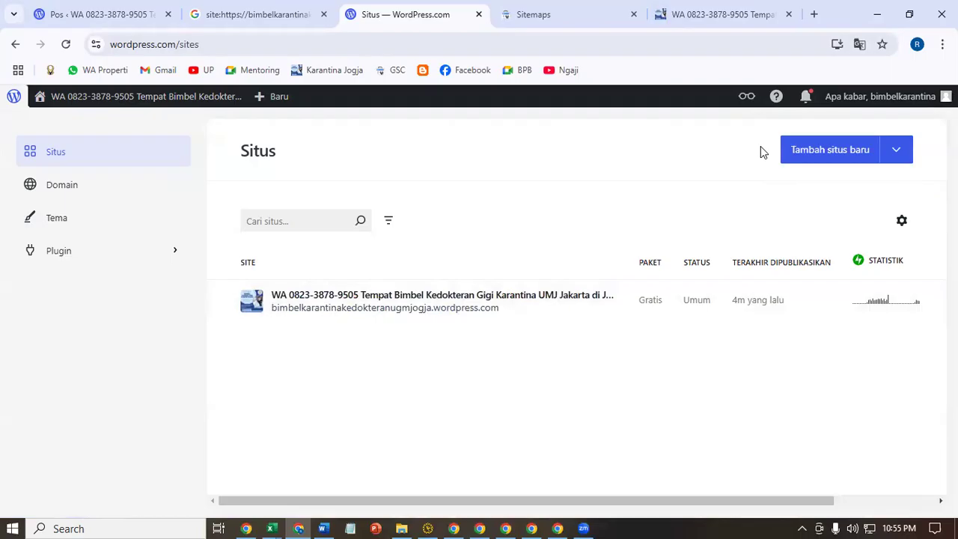
left_click(815, 152)
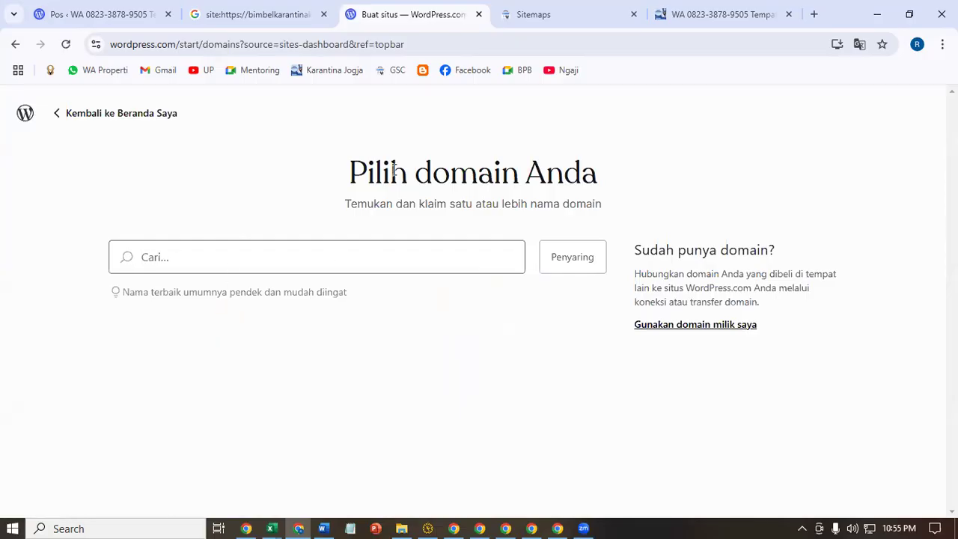
left_click(704, 15)
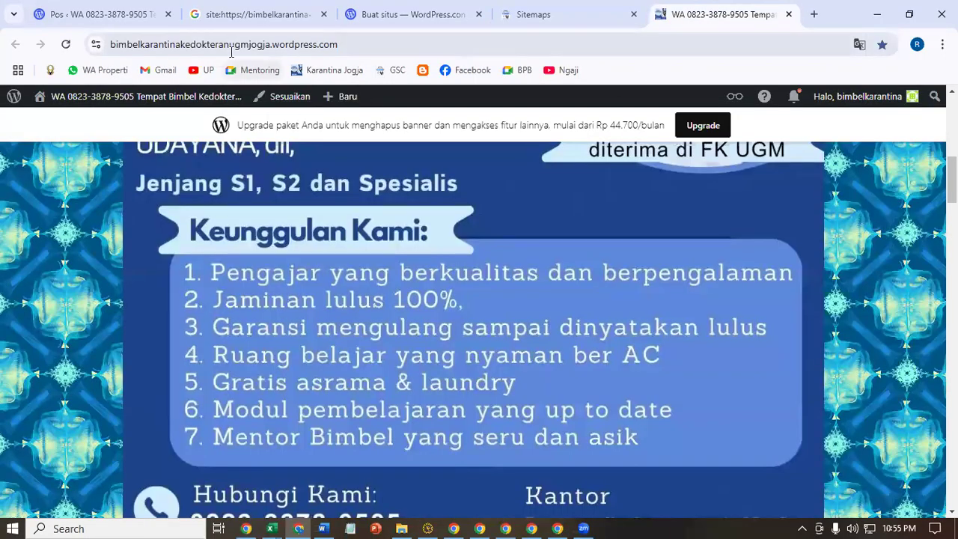
left_click_drag(121, 45, 249, 45)
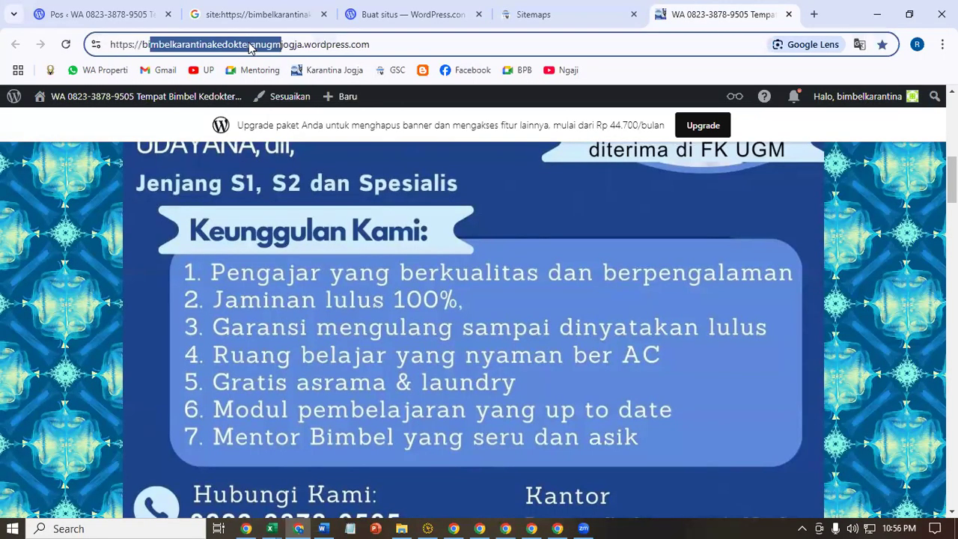
left_click(367, 8)
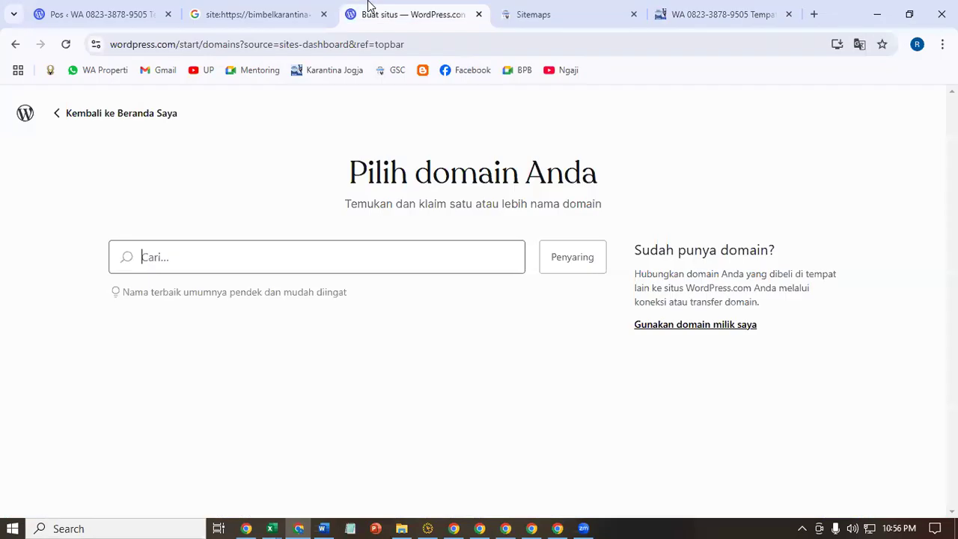
- Enter 'bimbel kedokteran umy jogja' as the domain search phrase
type("bimbe")
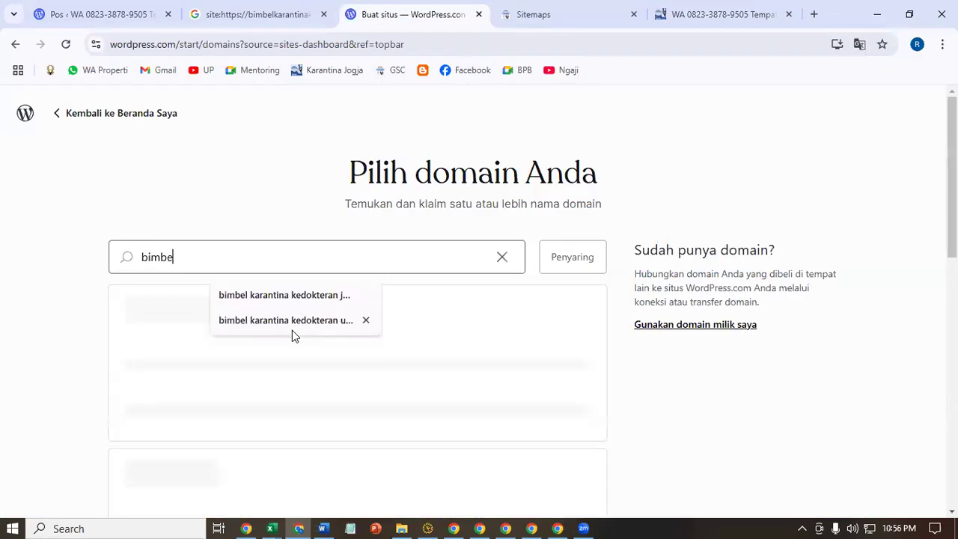
type("l kedo")
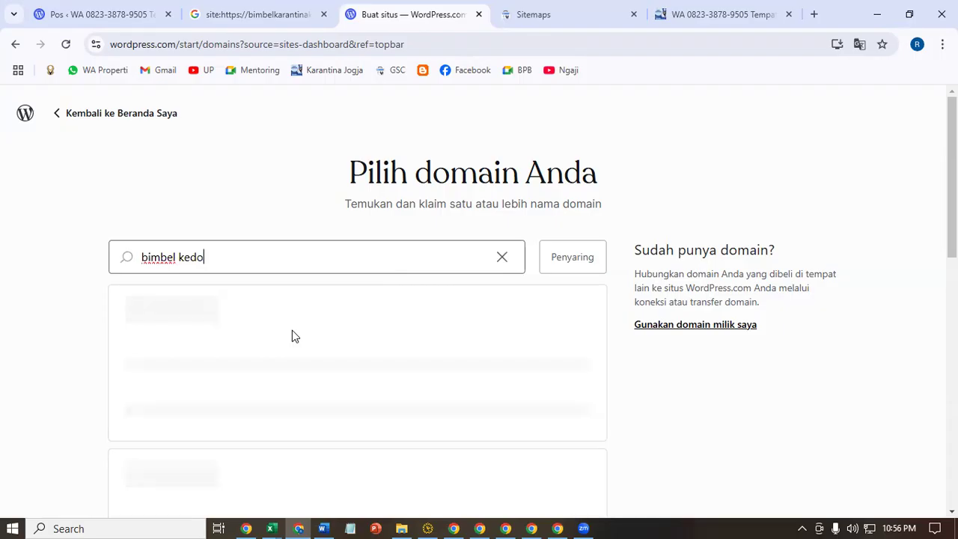
type("kteran umy ")
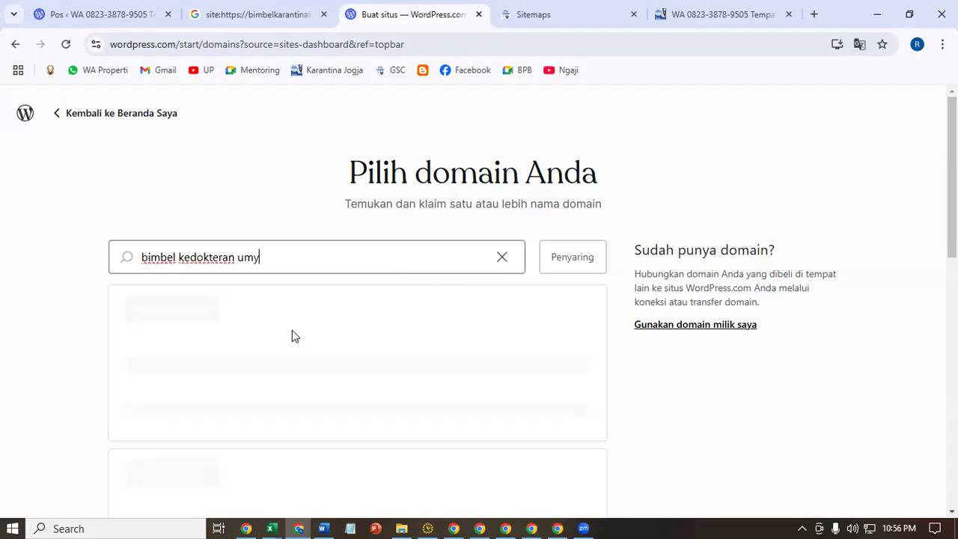
type("jogja")
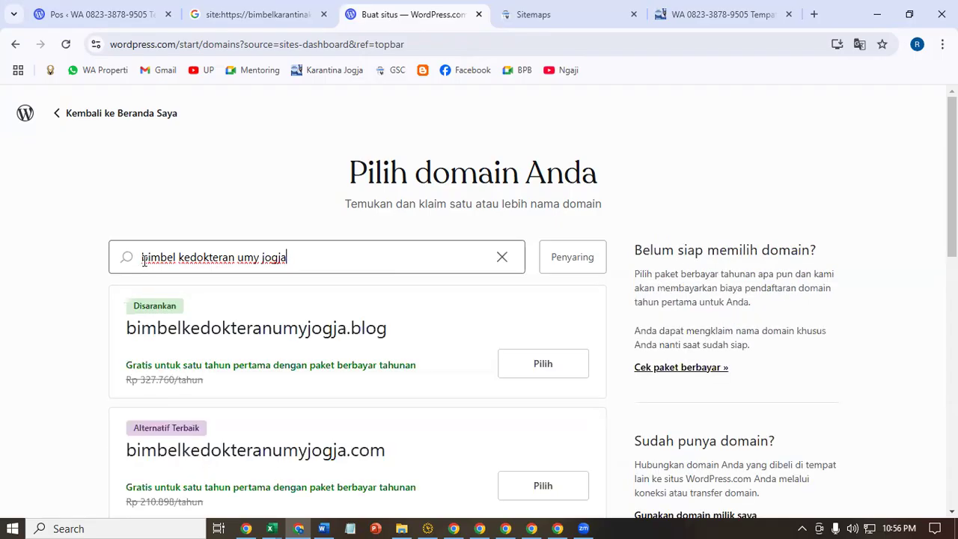
left_click_drag(145, 259, 307, 259)
left_click(307, 259)
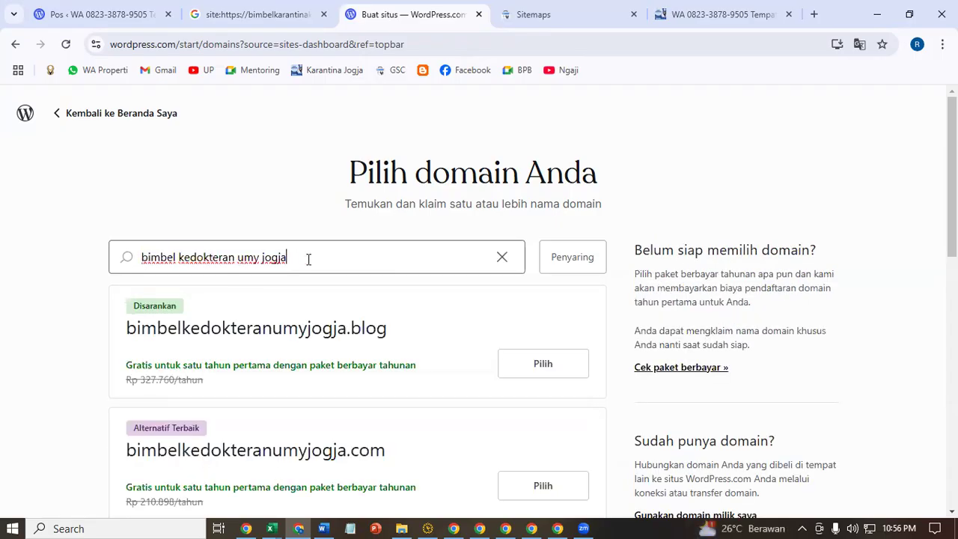
left_click_drag(244, 259, 291, 258)
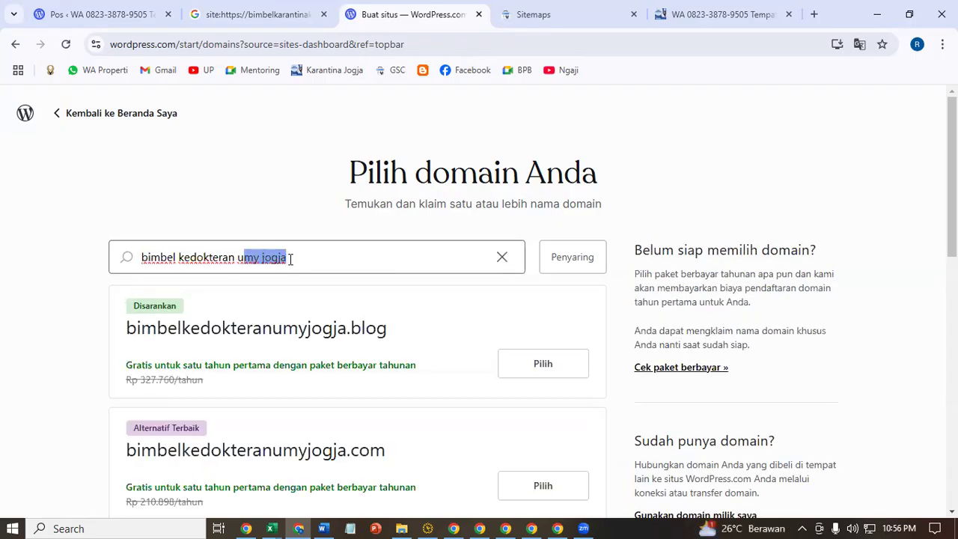
scroll(291, 258, "down", 3)
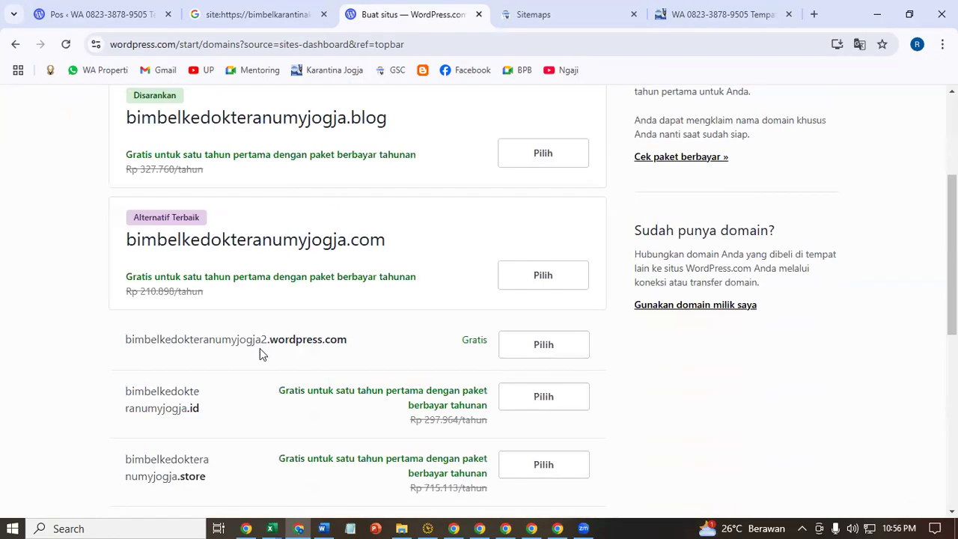
scroll(291, 332, "up", 3)
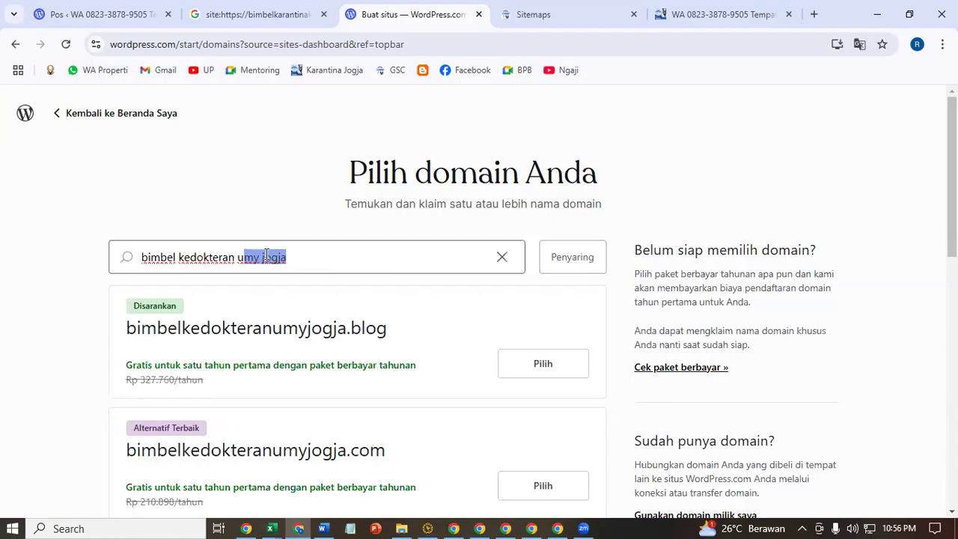
left_click(263, 256)
- Revise the domain search to 'bimbel kedokteran gigi unpad bandung'
left_click_drag(259, 256, 334, 260)
type("npa")
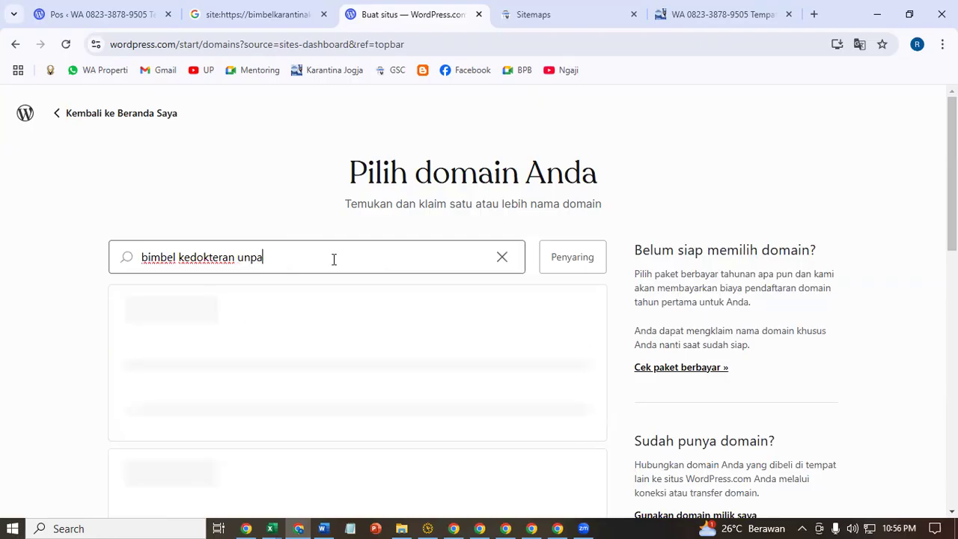
type("d bandung")
scroll(334, 260, "down", 3)
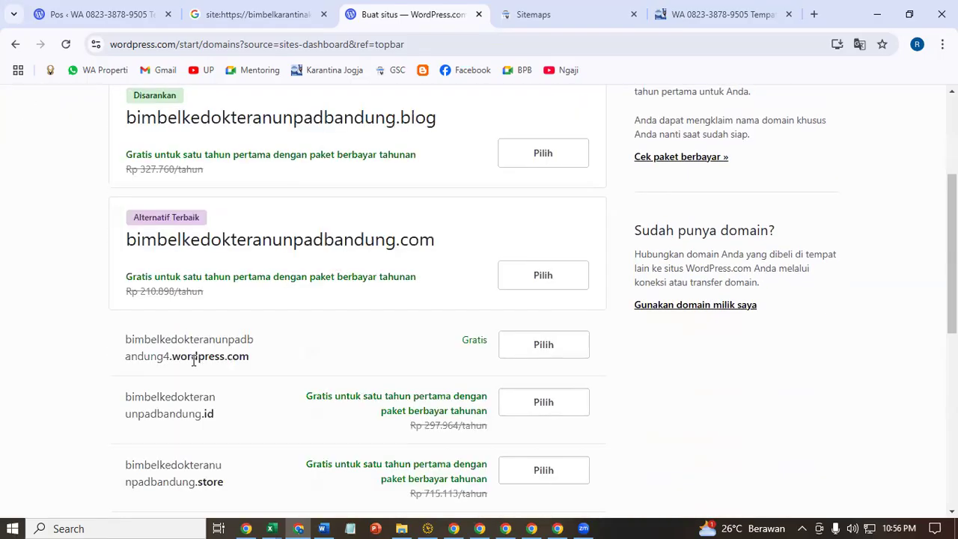
scroll(268, 357, "up", 3)
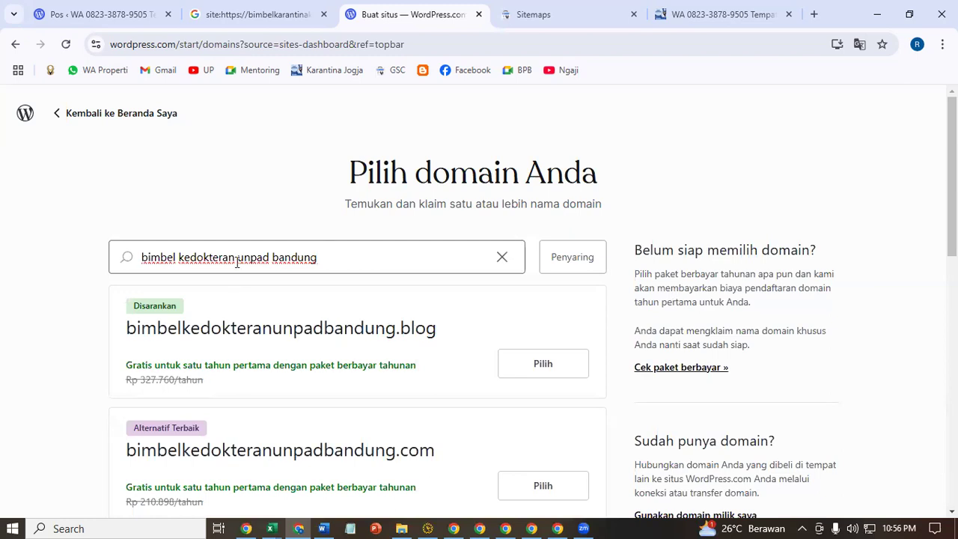
left_click(237, 256)
type("gigi")
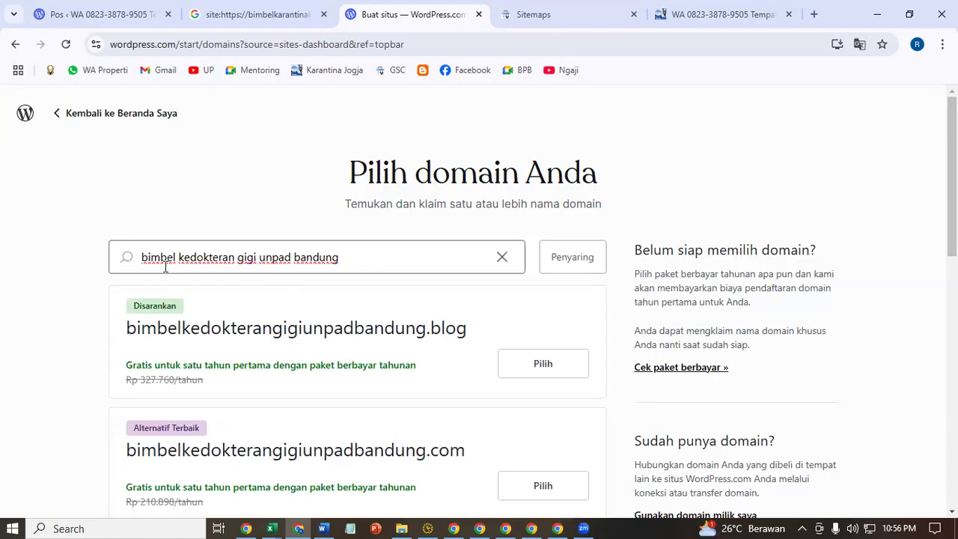
left_click(143, 261)
left_click_drag(142, 261, 233, 261)
left_click_drag(300, 262, 352, 264)
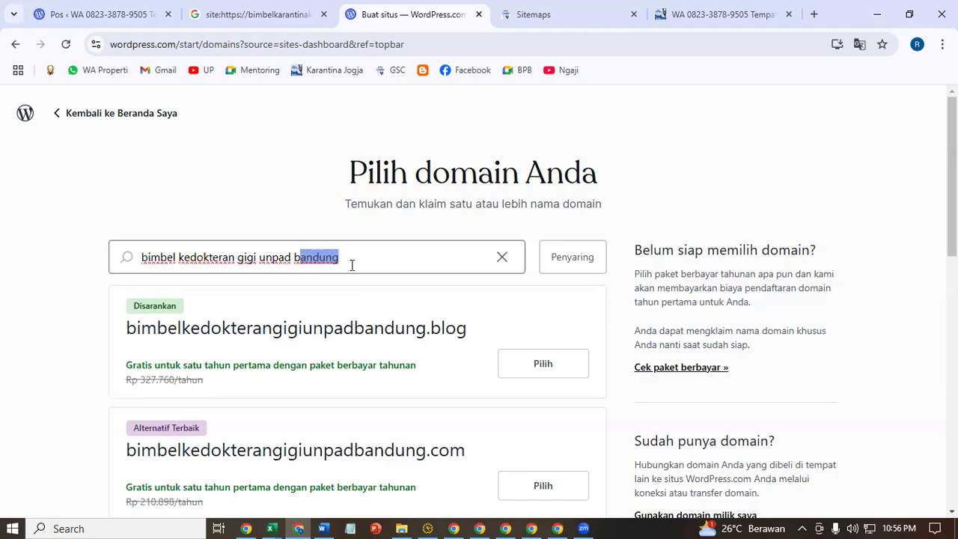
left_click_drag(247, 259, 285, 255)
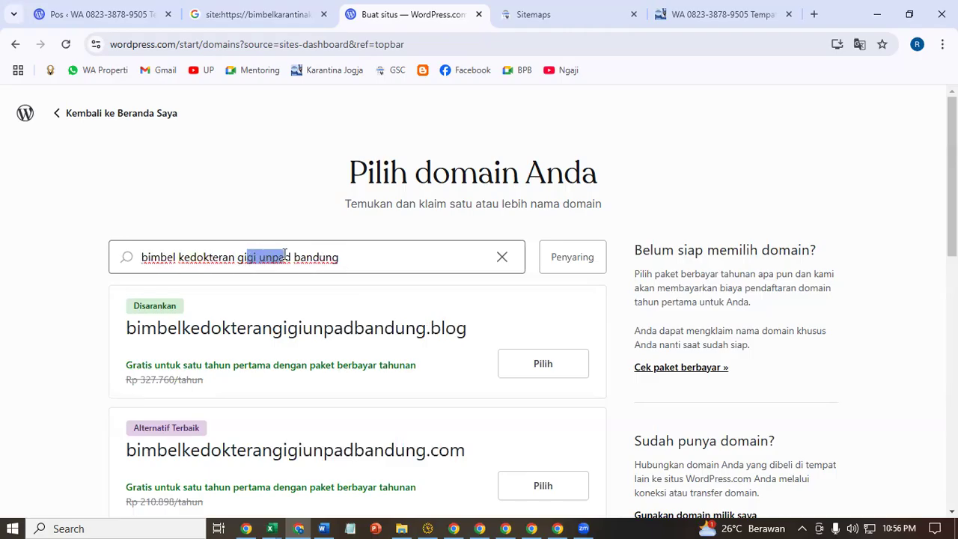
left_click(258, 179)
scroll(258, 184, "down", 2)
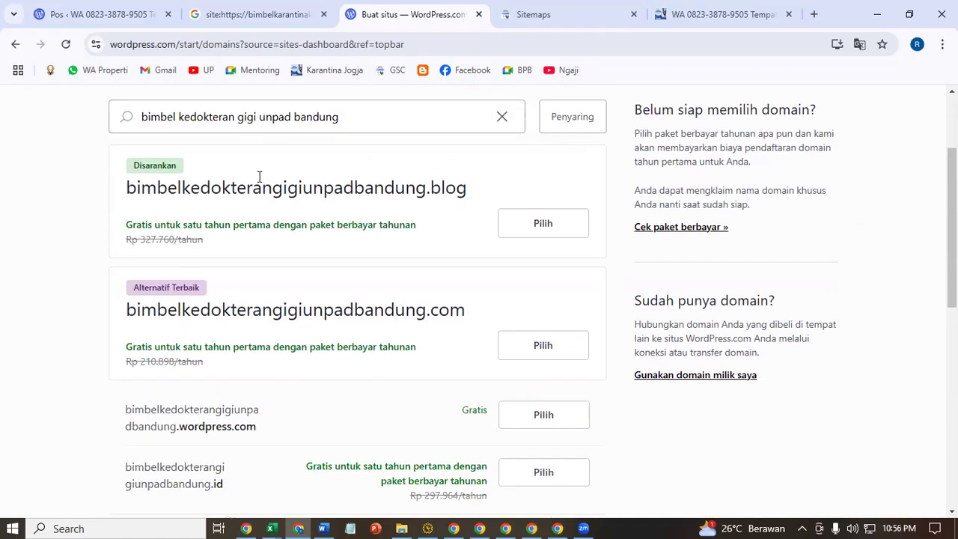
- Claim the free bimbelkedokterangigiunpadbandung.wordpress.com address and continue to plans
left_click(569, 422)
scroll(553, 388, "down", 2)
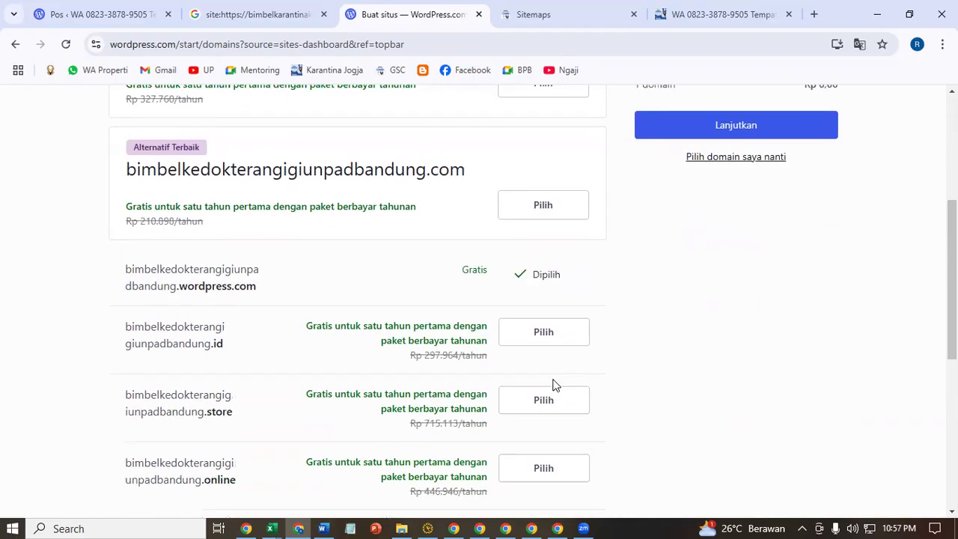
left_click(679, 132)
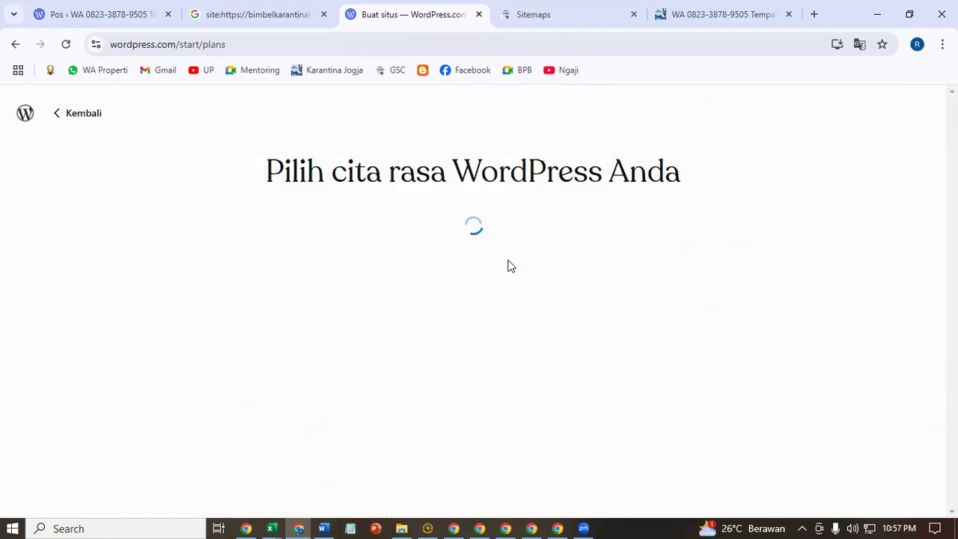
- Choose the free plan, skip the goals question, and view the new site
scroll(509, 265, "down", 5)
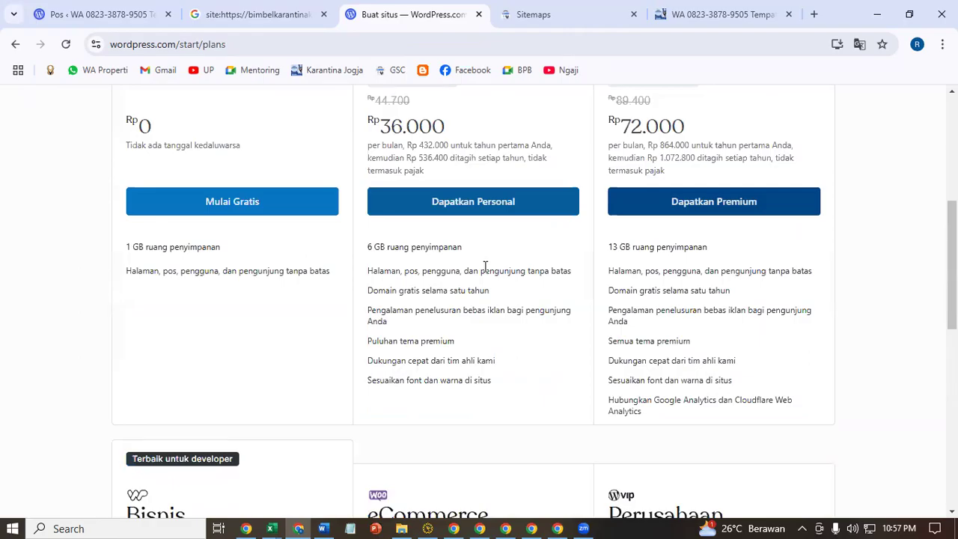
left_click(314, 197)
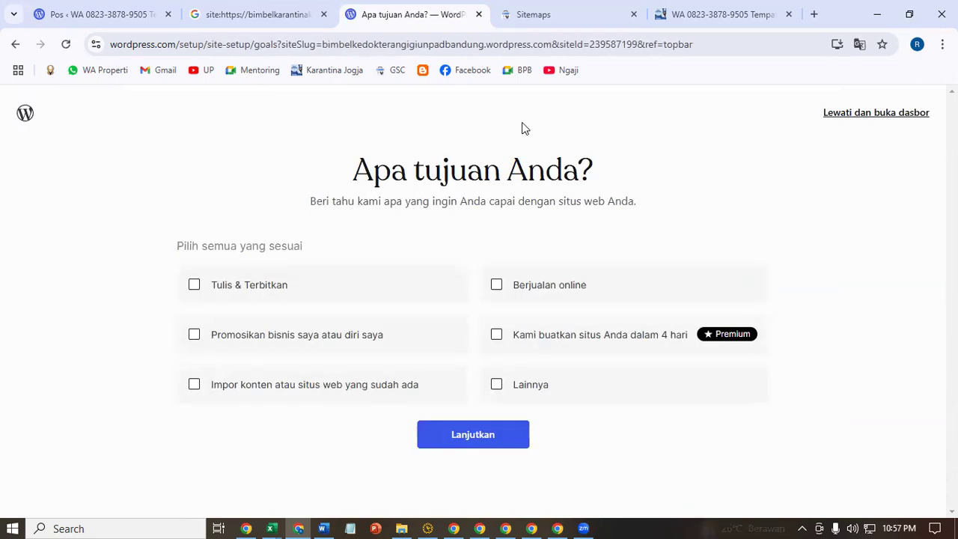
left_click(846, 120)
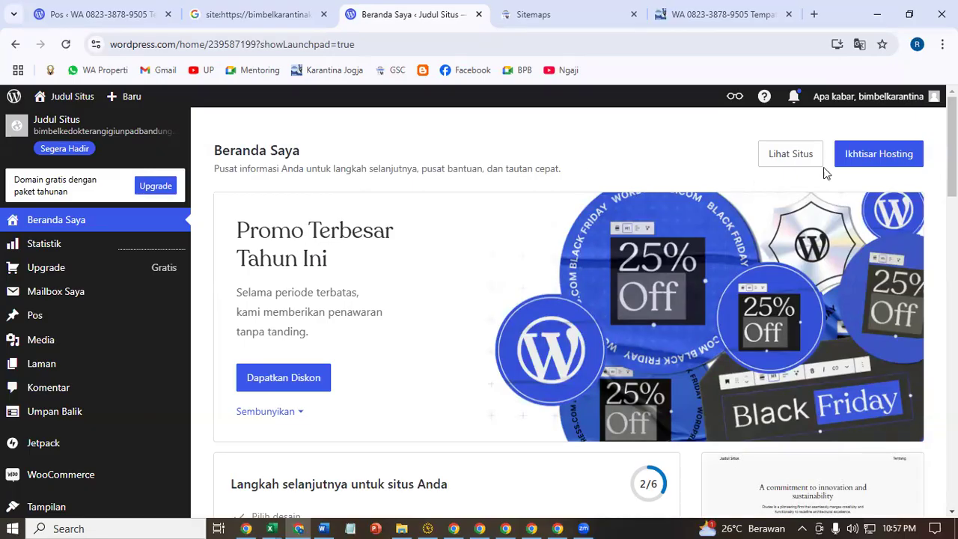
left_click(787, 160)
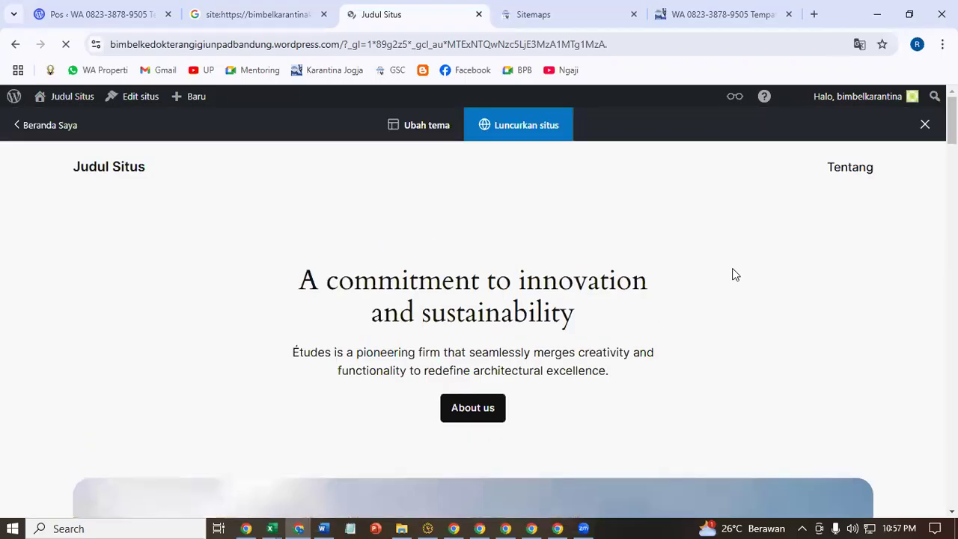
- Strip the query string and copy the bare bimbelkedokterangigiunpadbandung.wordpress.com address
left_click_drag(342, 45, 630, 50)
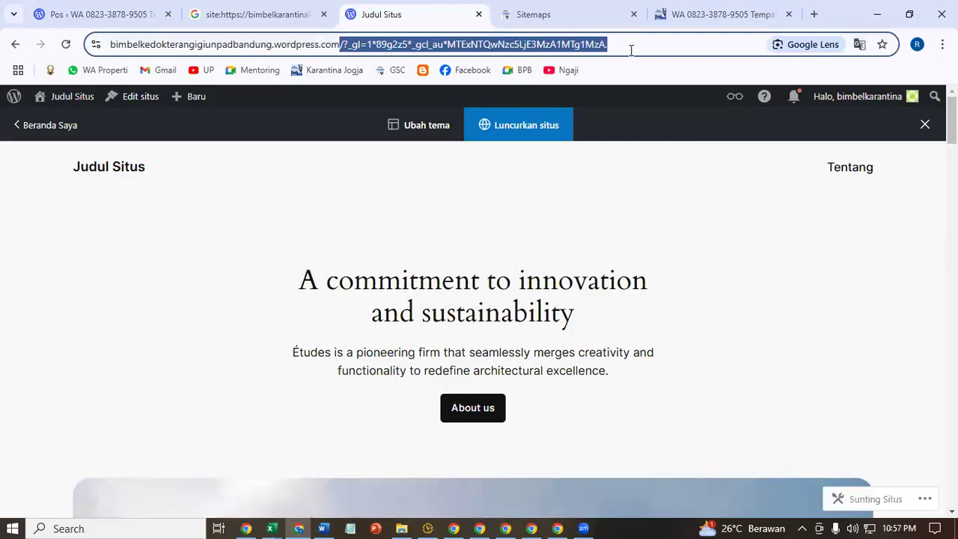
key("BackSpace")
key("Return")
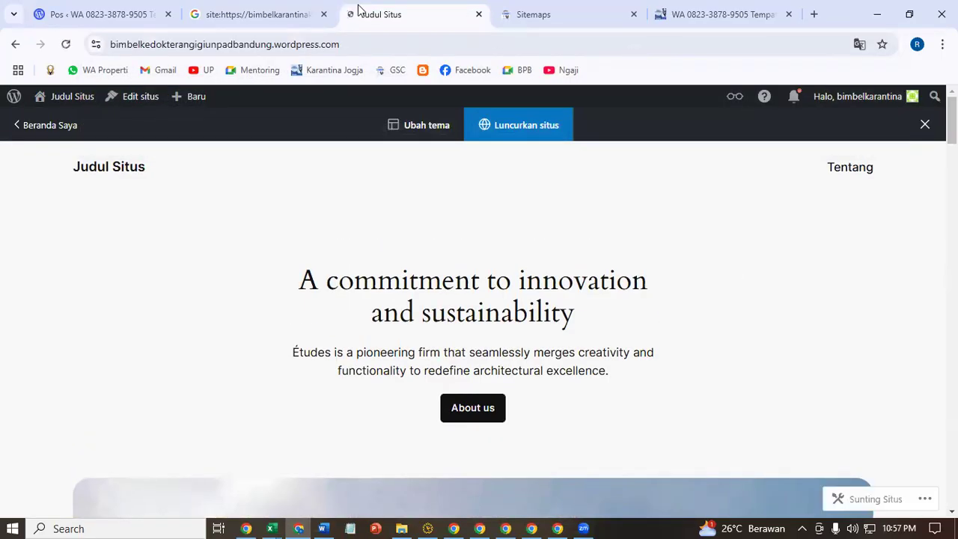
left_click(348, 42)
right_click(293, 38)
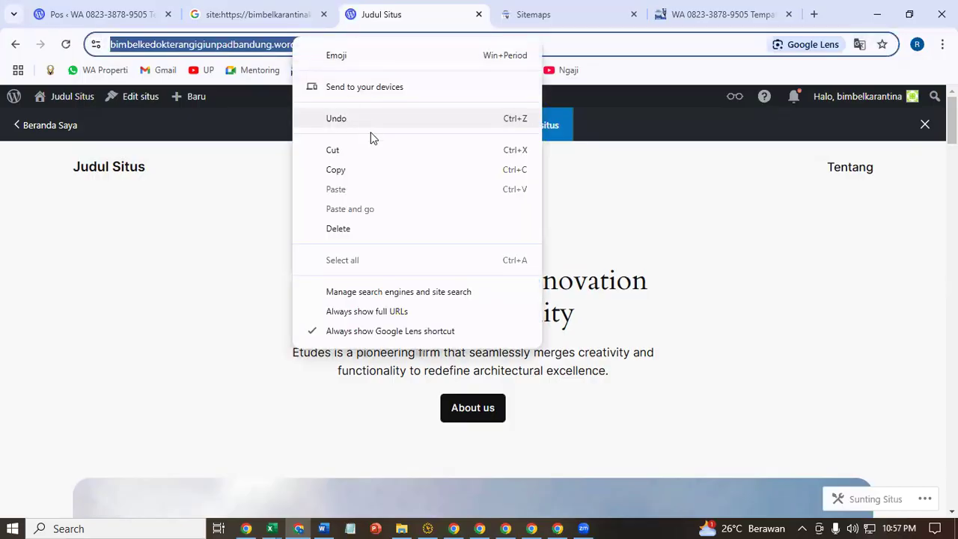
left_click(387, 169)
left_click(323, 527)
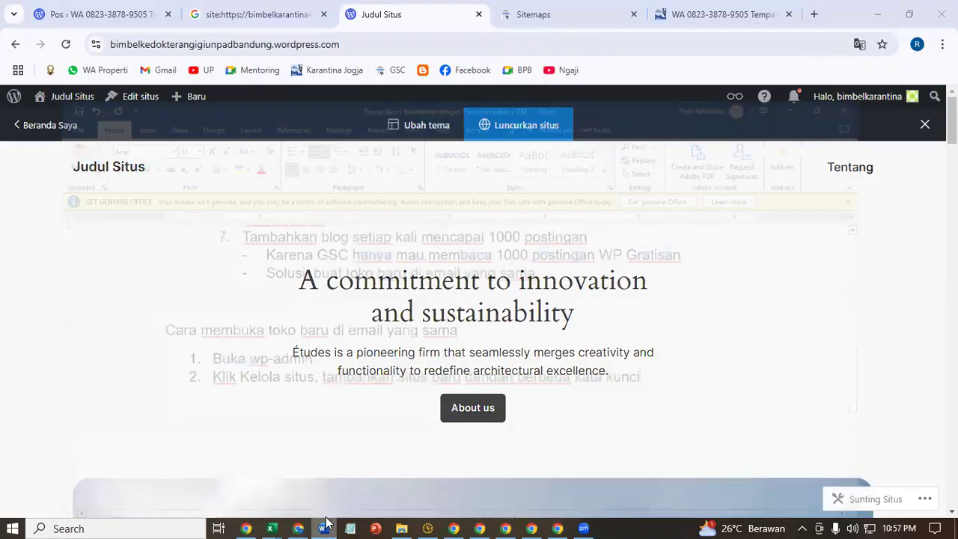
- Paste the new site's address into the notes, labelled 'Toko 2 :'
left_click(733, 351)
key("Down")
key("Return")
key("ctrl+v")
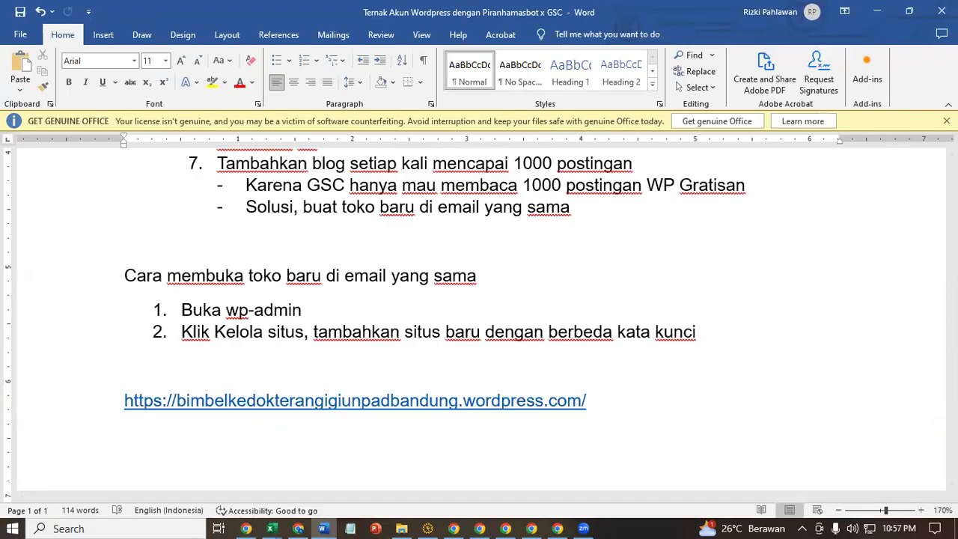
key("Up")
key("Return")
type("Toko")
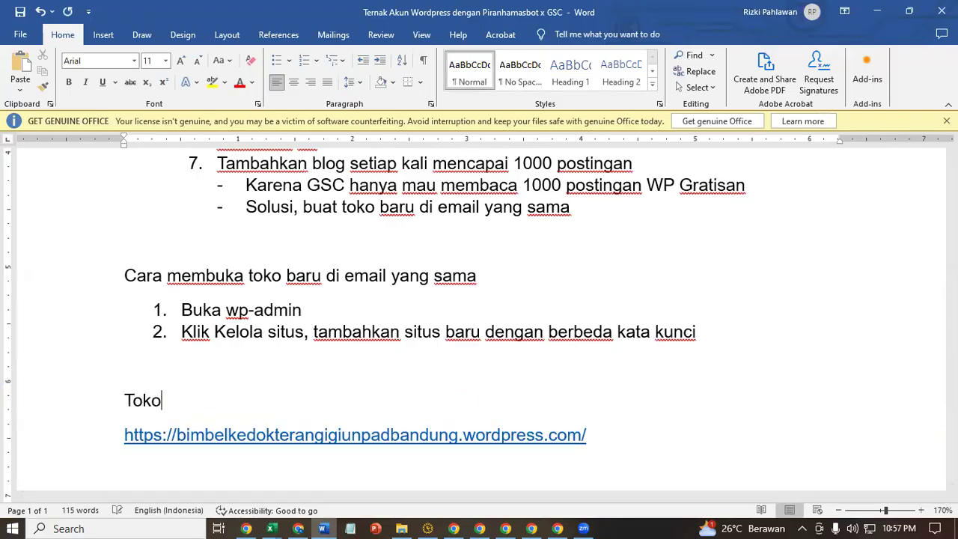
type(" 2 :")
key("Delete")
key("Up")
- Add a 'Toko 1 :' line with the bimbelkarantinakedokteranugmjogja.wordpress.com address above it
key("Return")
key("Return")
type("Toko 2")
key("BackSpace")
type("1 :")
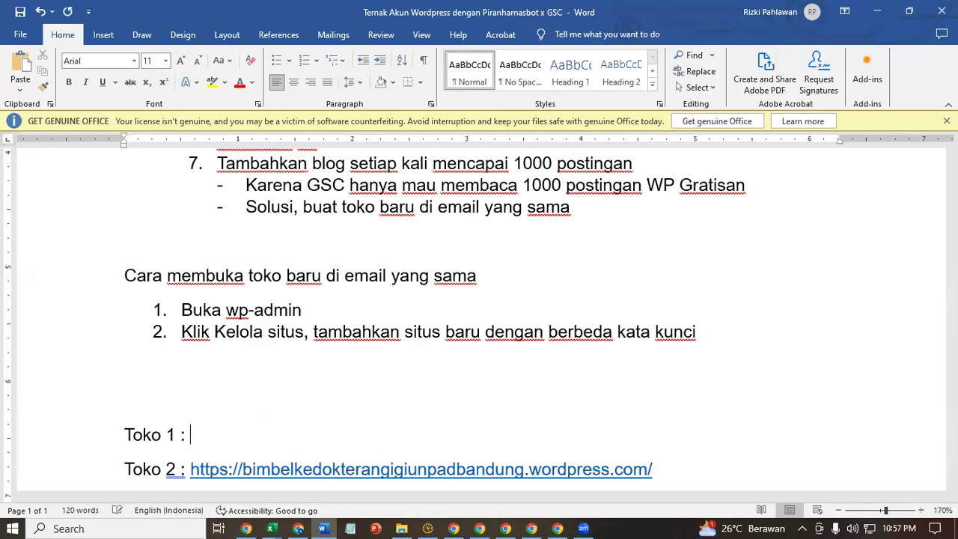
left_click(877, 11)
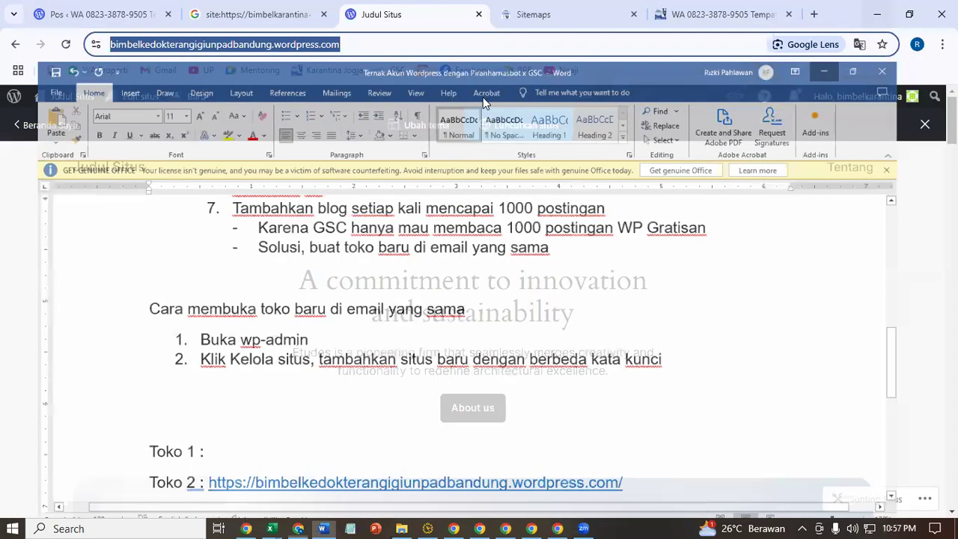
left_click(696, 11)
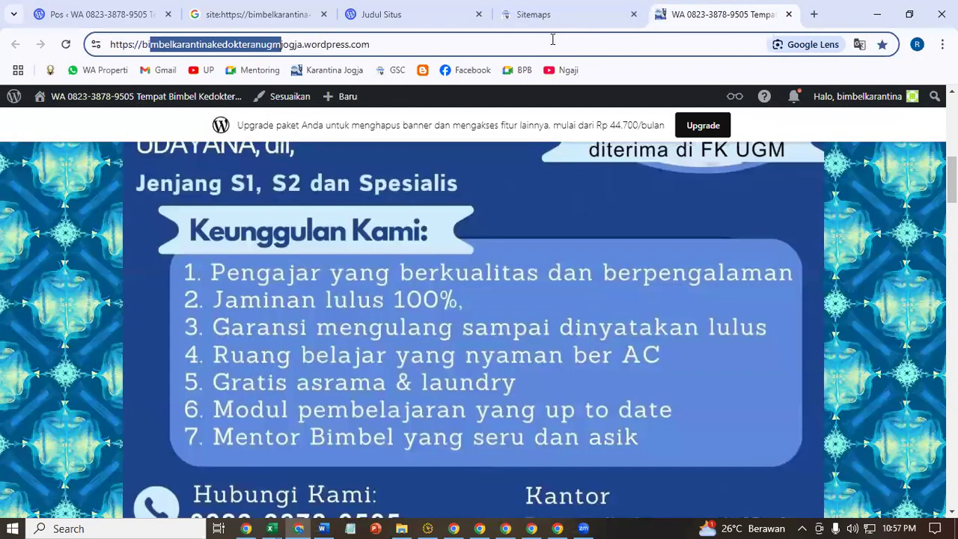
left_click(333, 524)
key("ctrl+v")
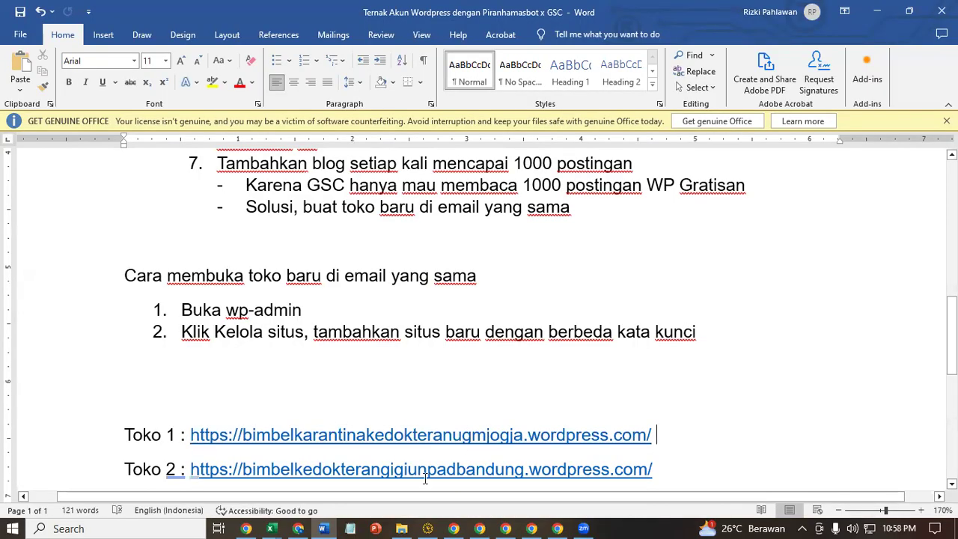
left_click_drag(408, 470, 458, 470)
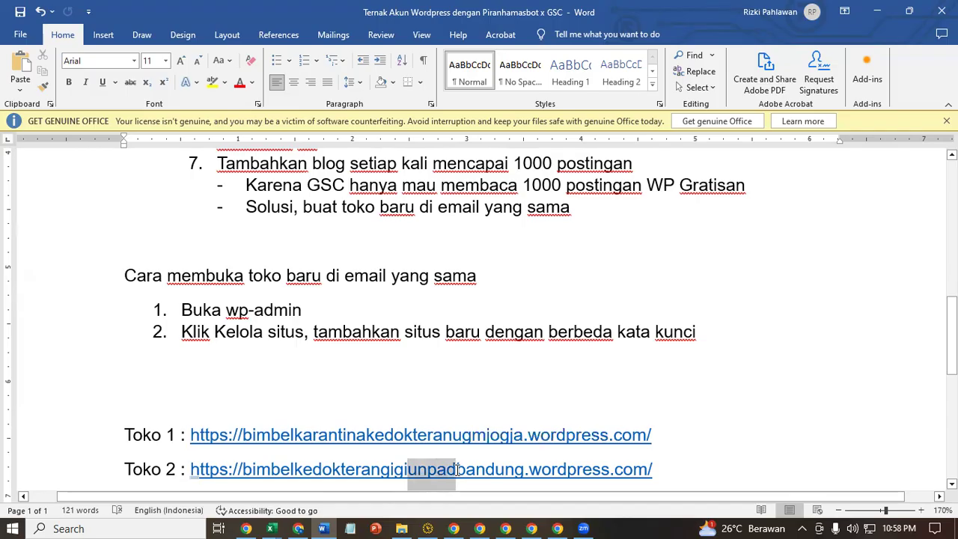
left_click(374, 361)
scroll(591, 405, "down", 2)
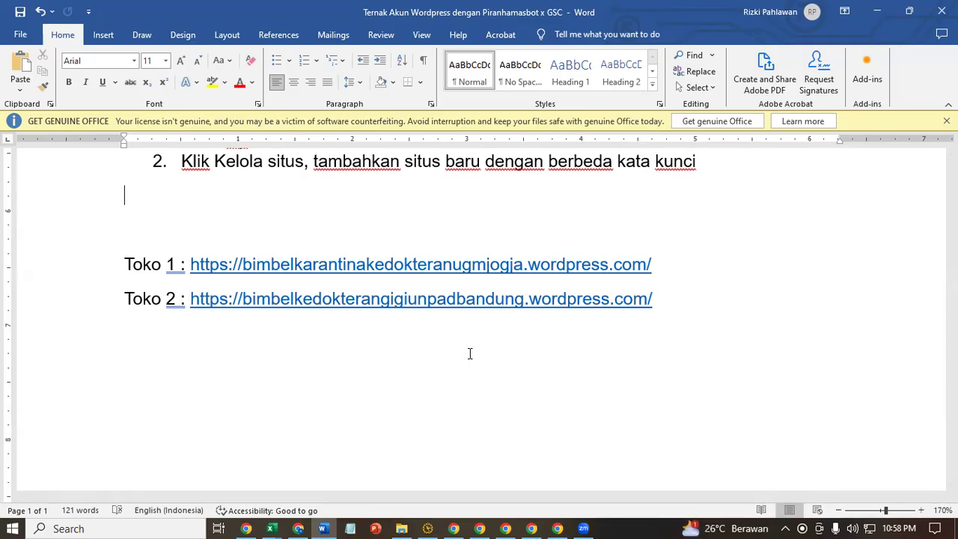
scroll(469, 353, "up", 5)
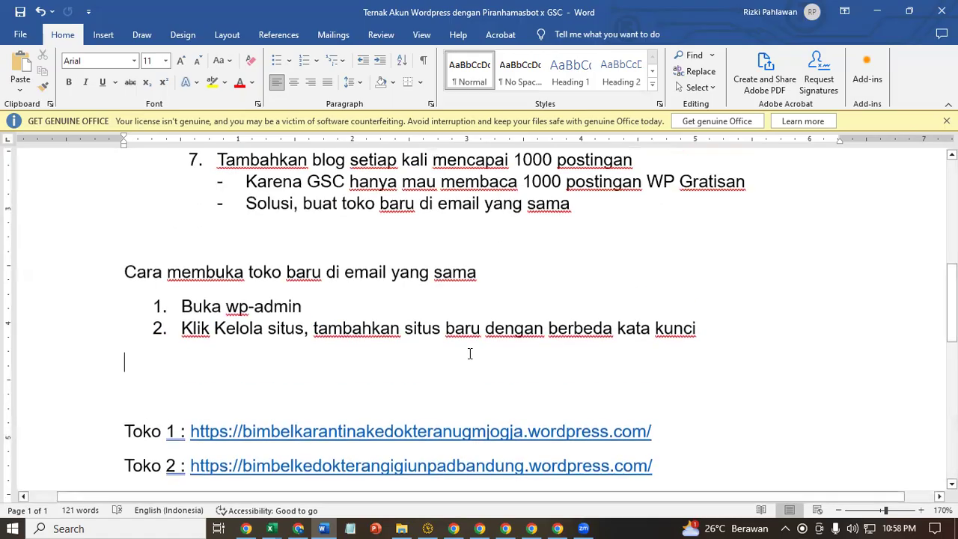
scroll(470, 353, "down", 4)
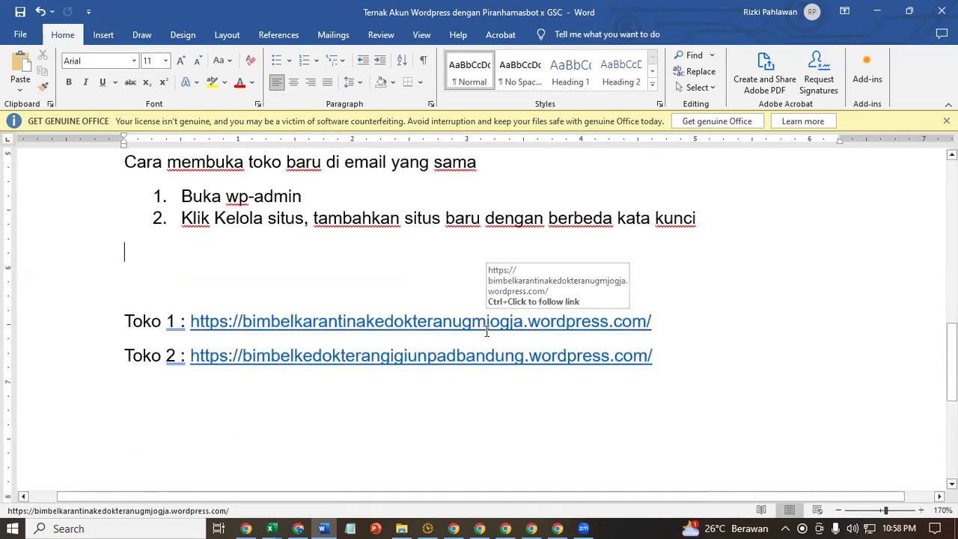
left_click(330, 296)
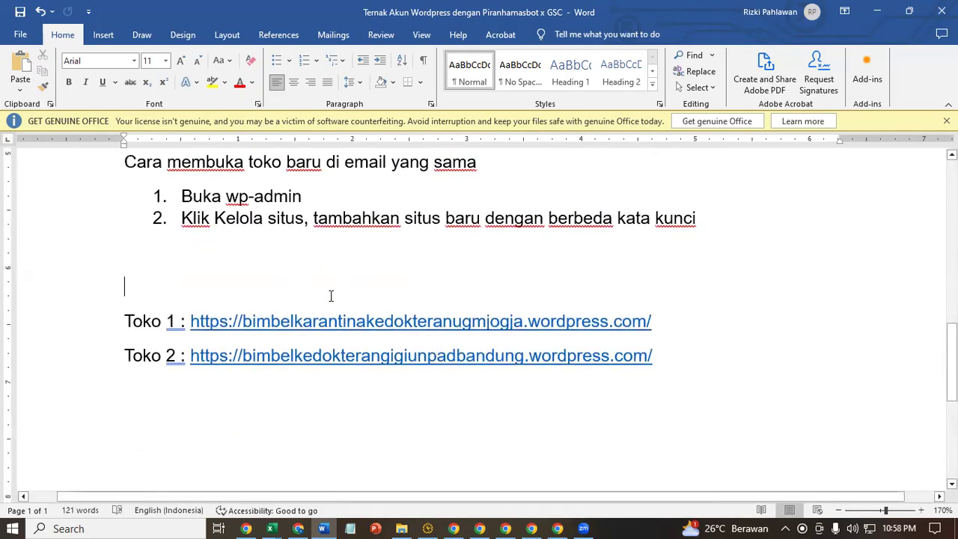
left_click(885, 10)
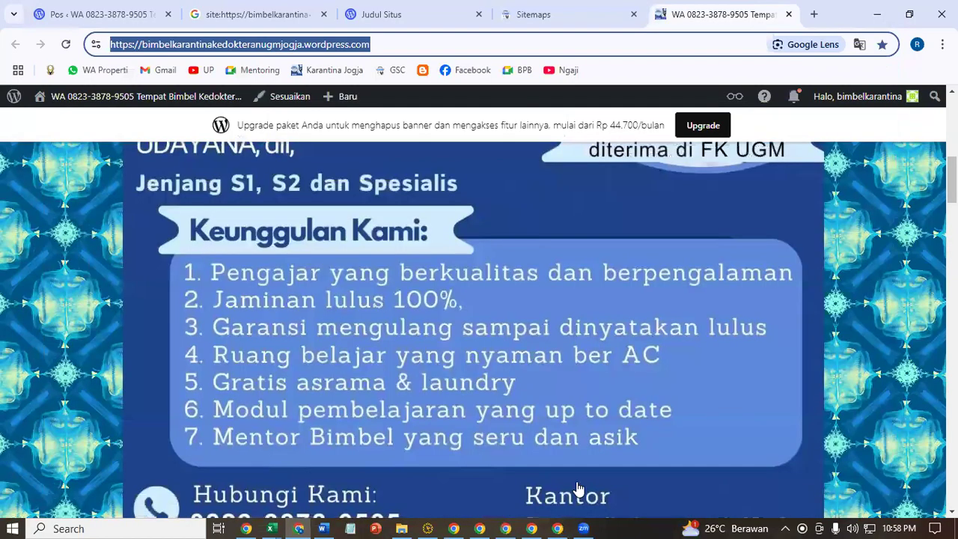
left_click(271, 528)
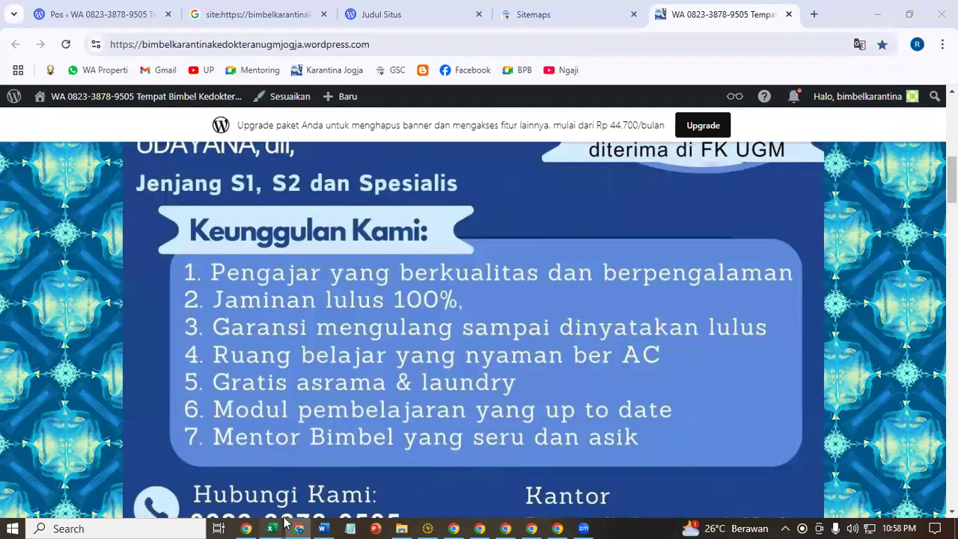
left_click(358, 497)
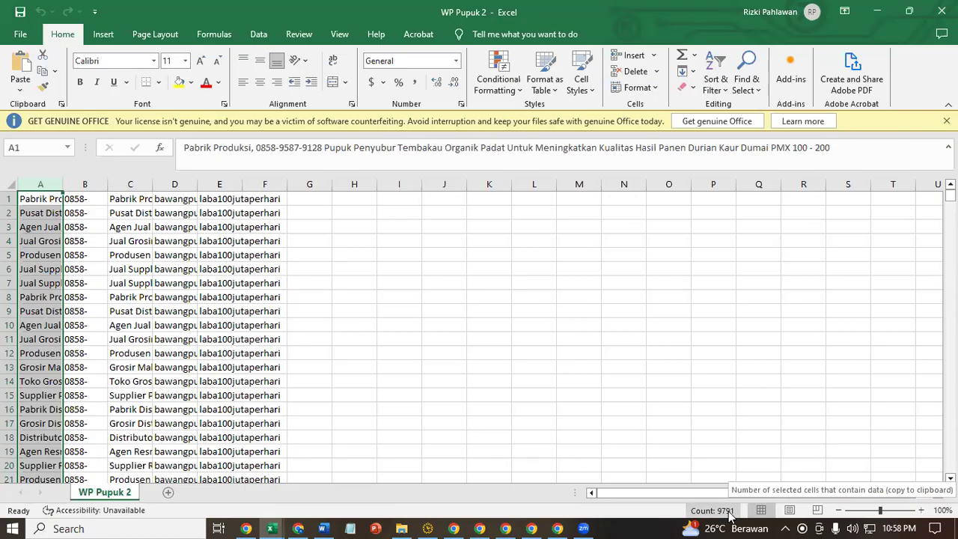
left_click(323, 526)
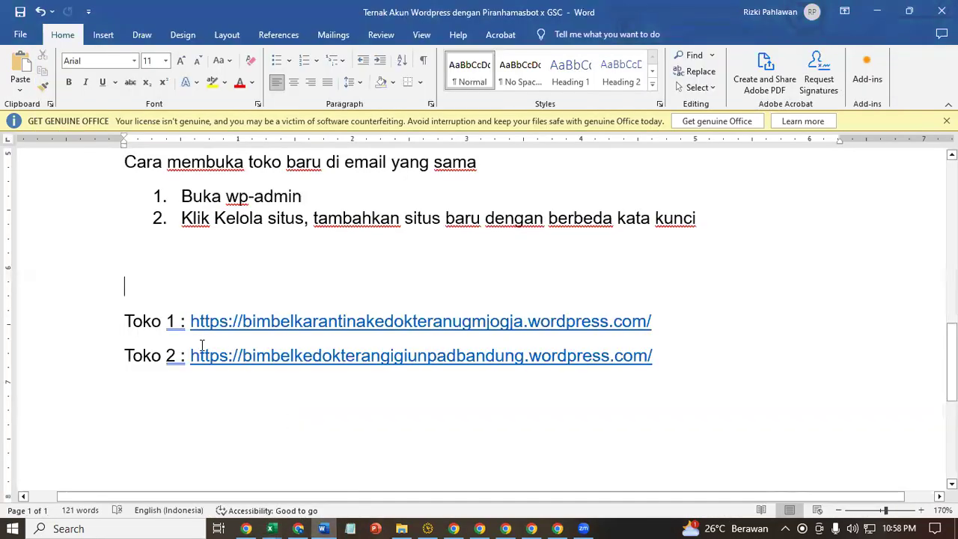
left_click_drag(122, 322, 651, 323)
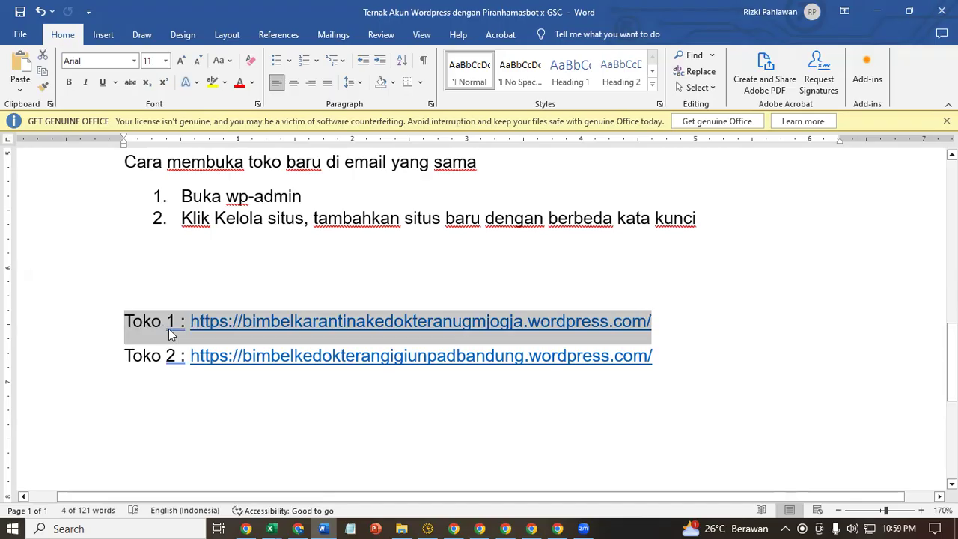
- Add list item 3, 'Mengalihkan postingan robot ke toko baru', then minimize Word and Excel
left_click(168, 356)
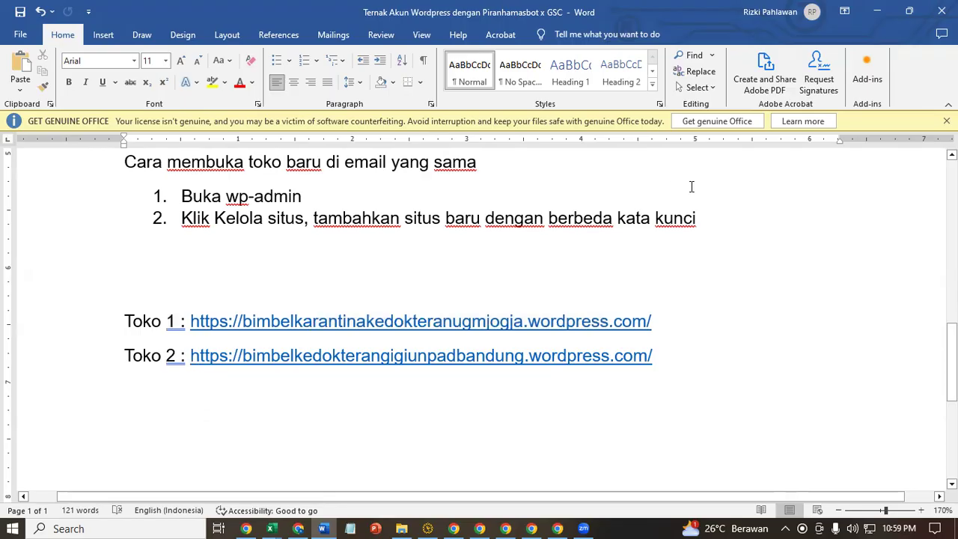
left_click(697, 218)
key("Return")
type("mengalihka")
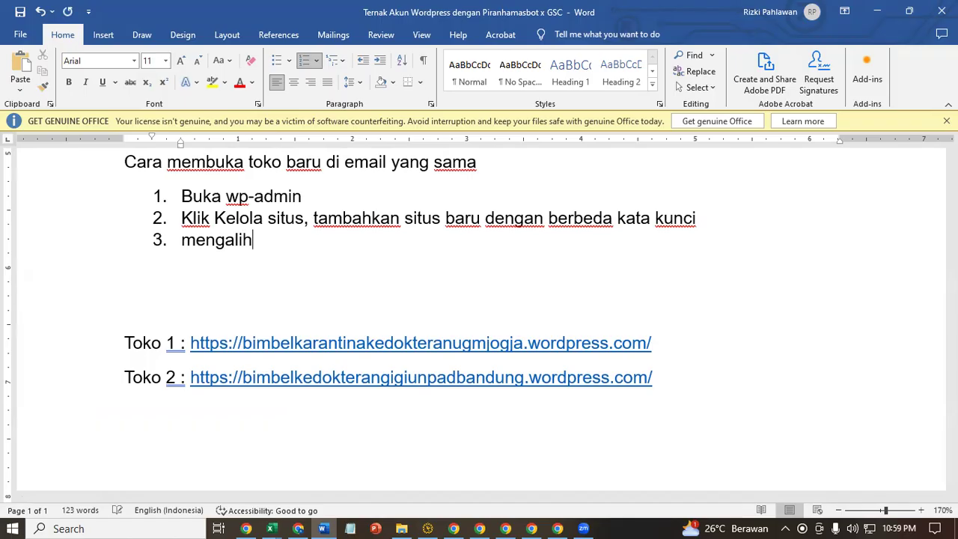
key("BackSpace")
type("kan ")
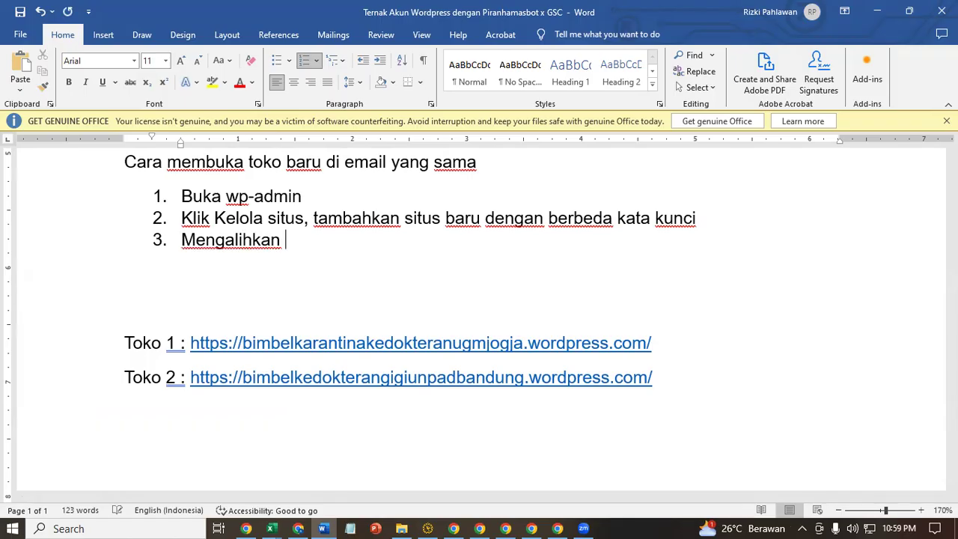
type("priora")
key("BackSpace")
key("BackSpace")
key("BackSpace")
key("BackSpace")
type("ostingan rob")
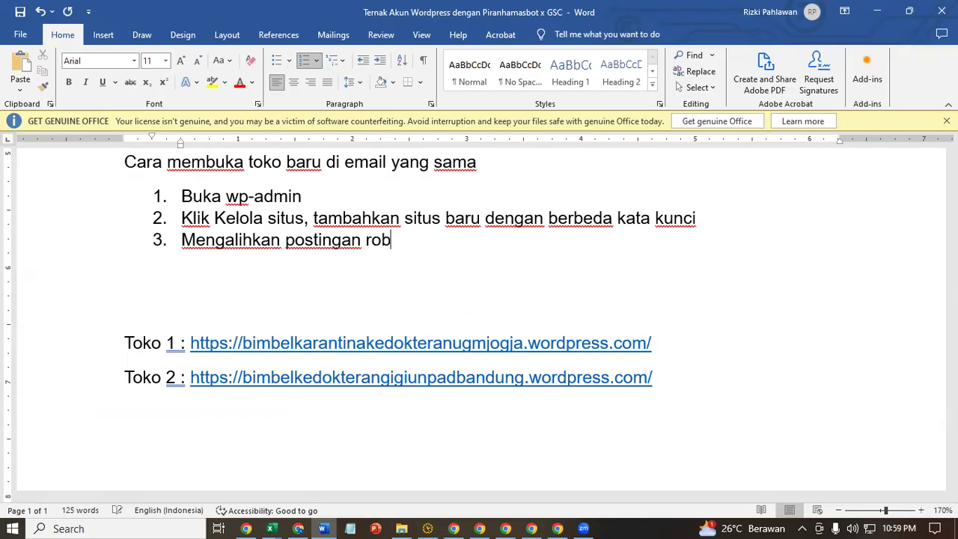
type("ot ke tok")
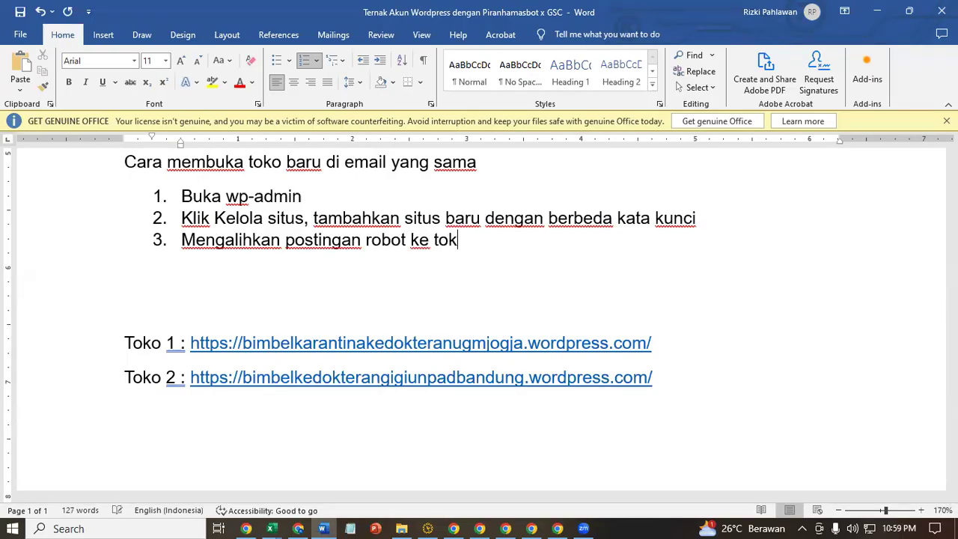
key("BackSpace")
type("ko ")
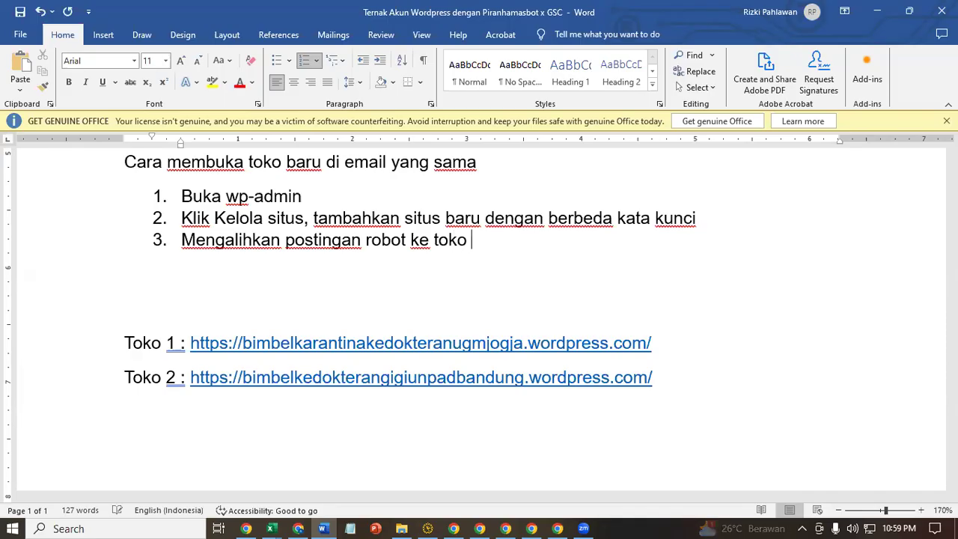
type("baru")
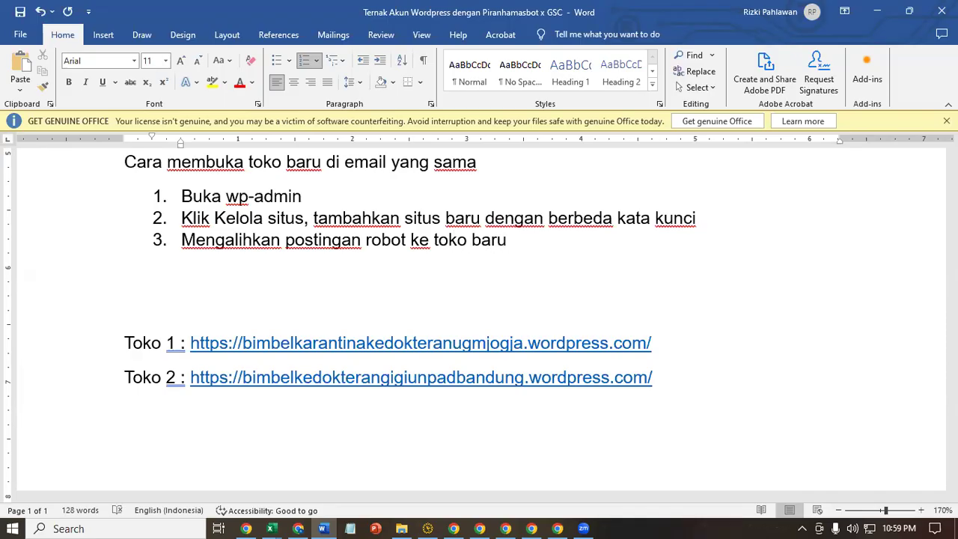
left_click(868, 9)
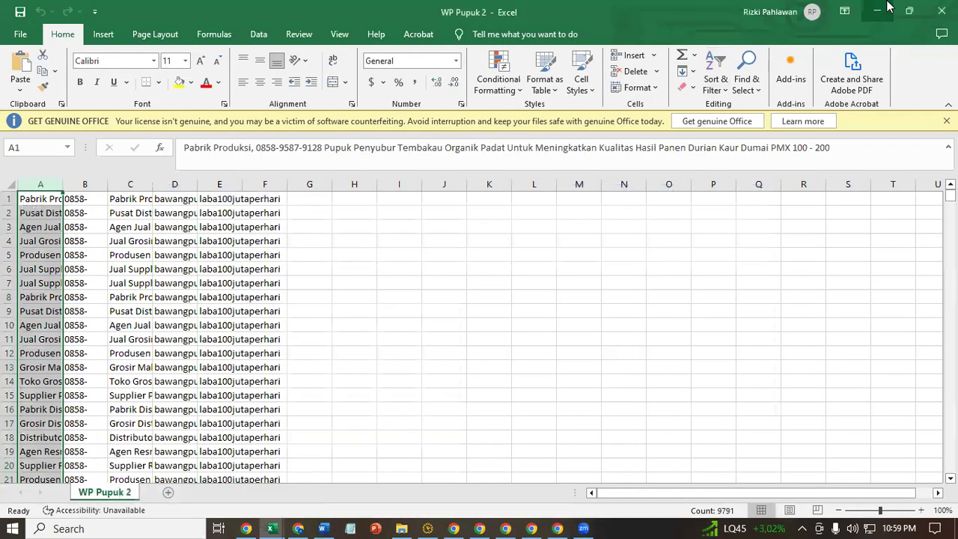
left_click(883, 11)
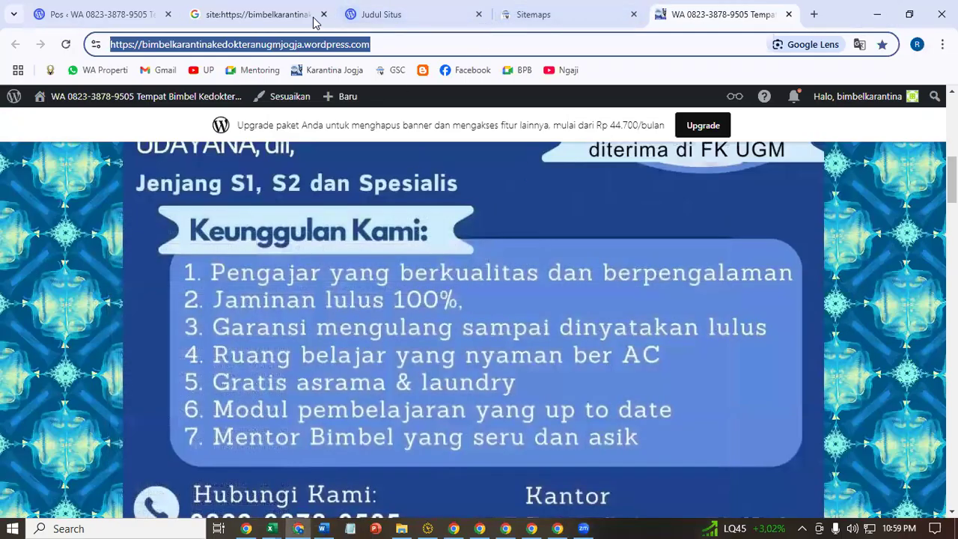
- Switch to the 'Judul Situs' tab of bimbelkedokterangigiunpadbandung.wordpress.com
left_click(335, 45)
left_click_drag(346, 47, 247, 59)
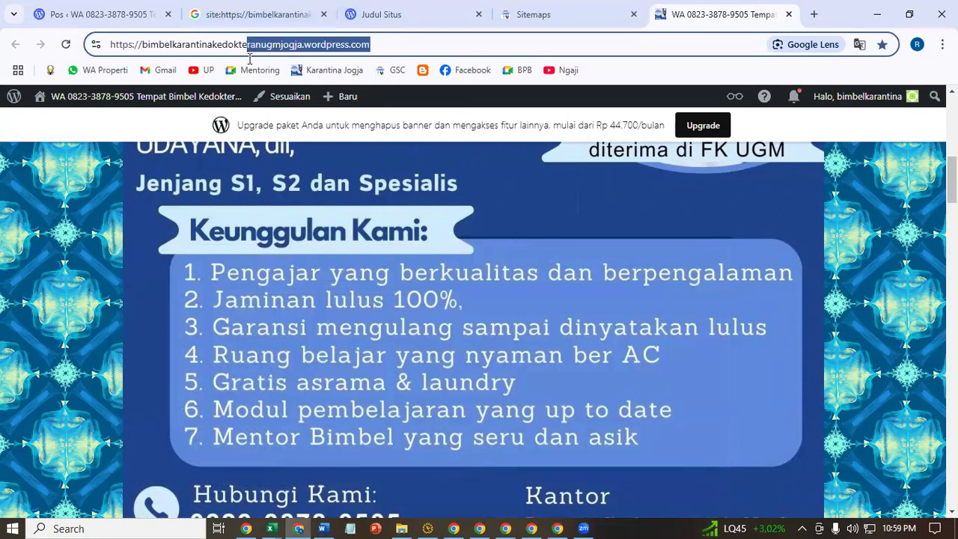
left_click(398, 11)
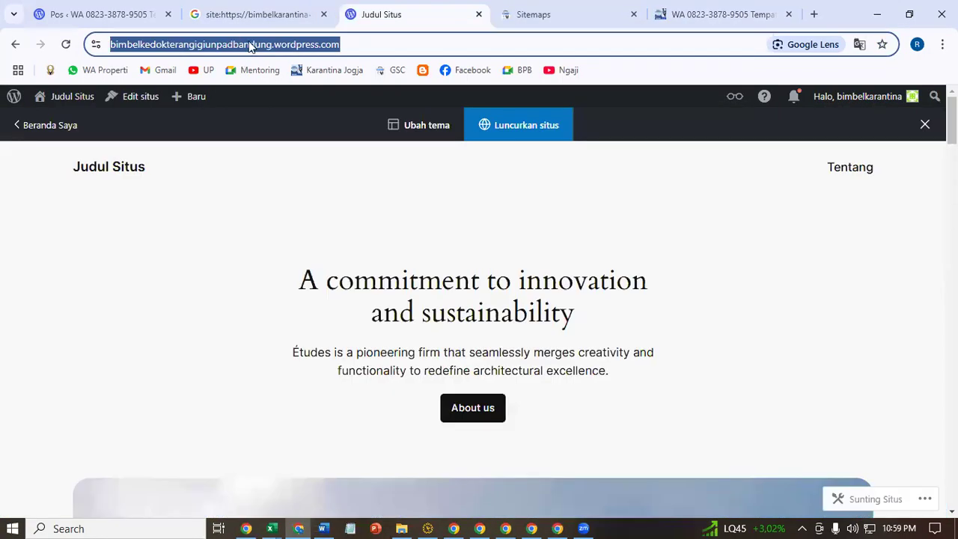
- Launch the site with Luncurkan situs, skip the domain purchase, and keep the free plan
left_click(505, 131)
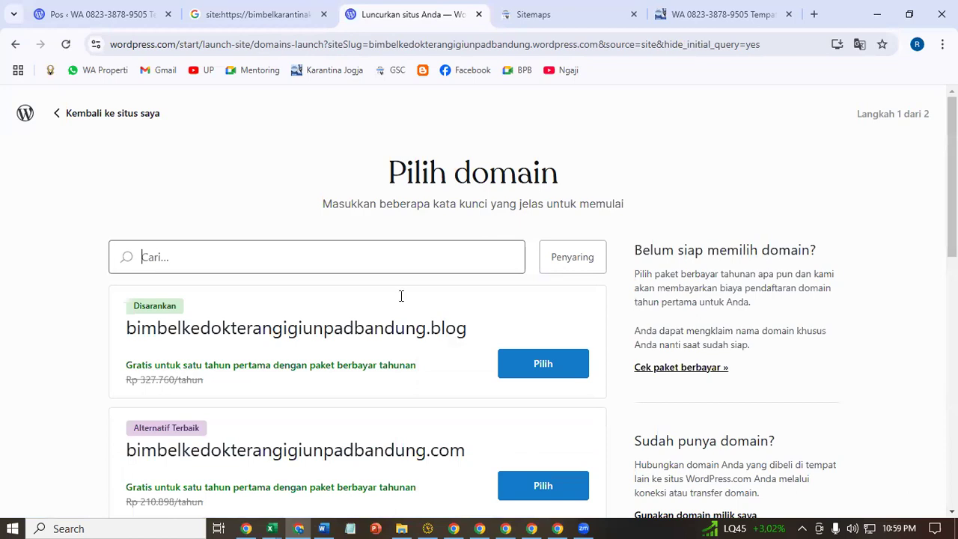
scroll(401, 295, "down", 10)
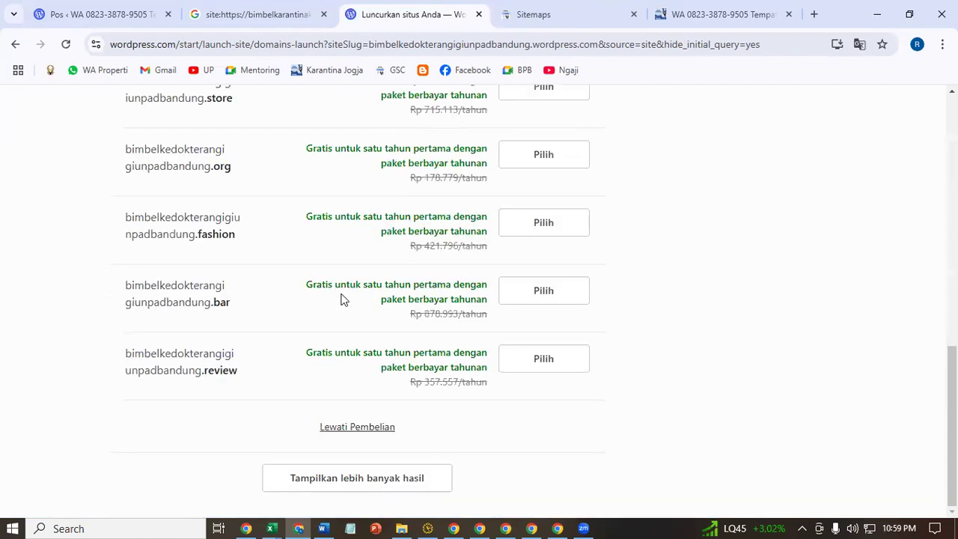
left_click(353, 426)
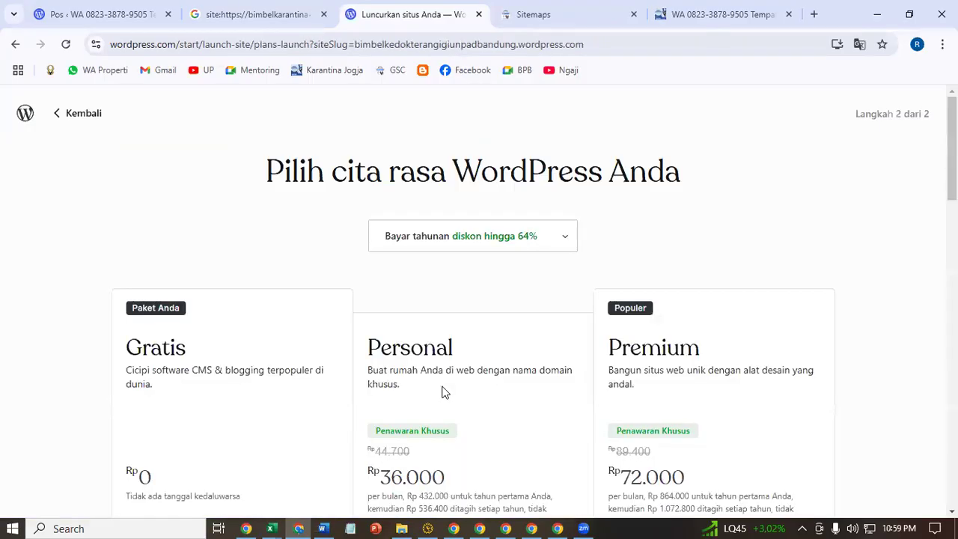
scroll(357, 247, "down", 4)
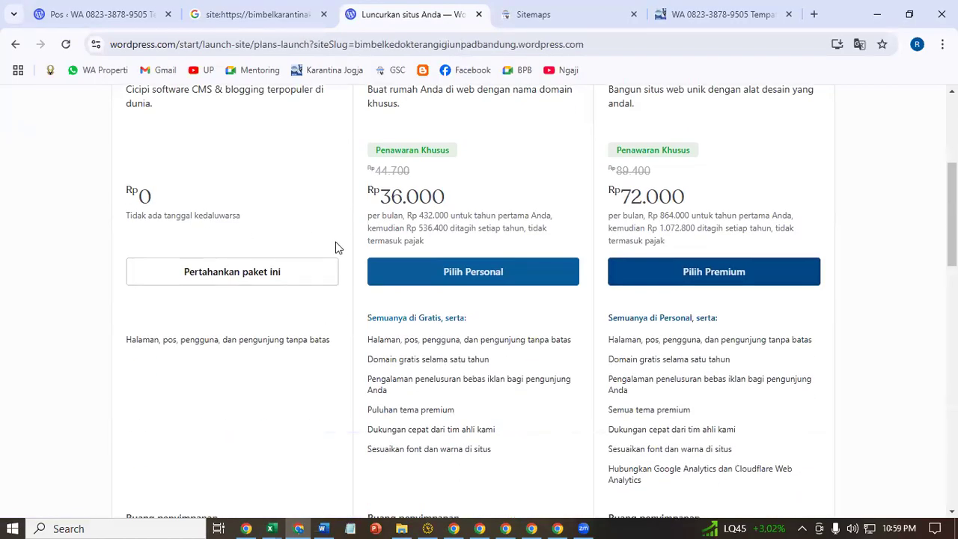
left_click(268, 275)
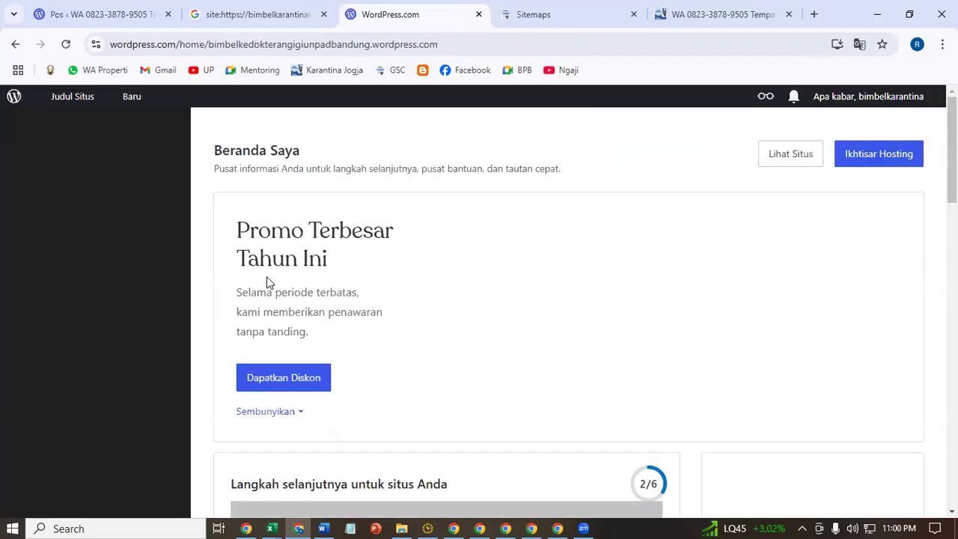
- Open the live site, strip the tracking text from its address, and bookmark it
left_click(773, 155)
left_click_drag(341, 45, 778, 63)
key("BackSpace")
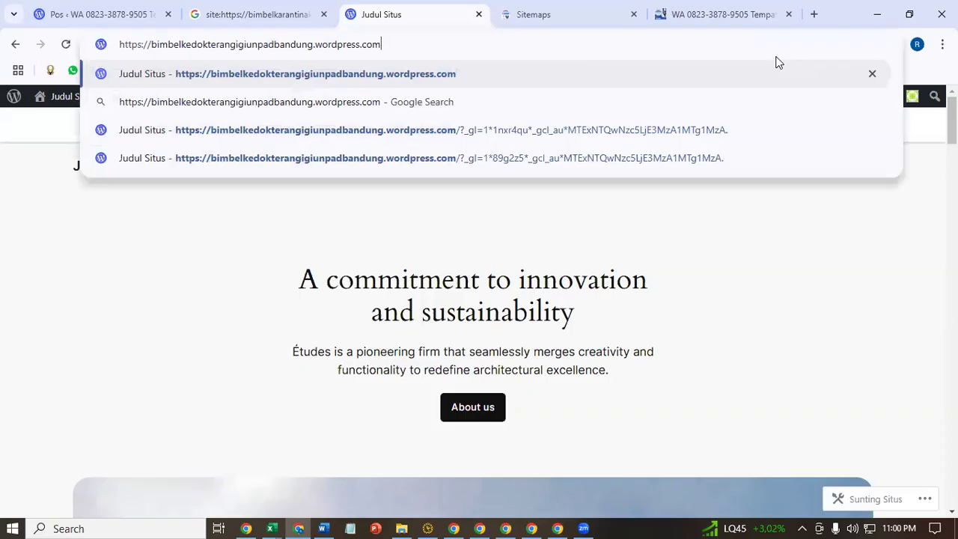
left_click_drag(441, 43, 80, 108)
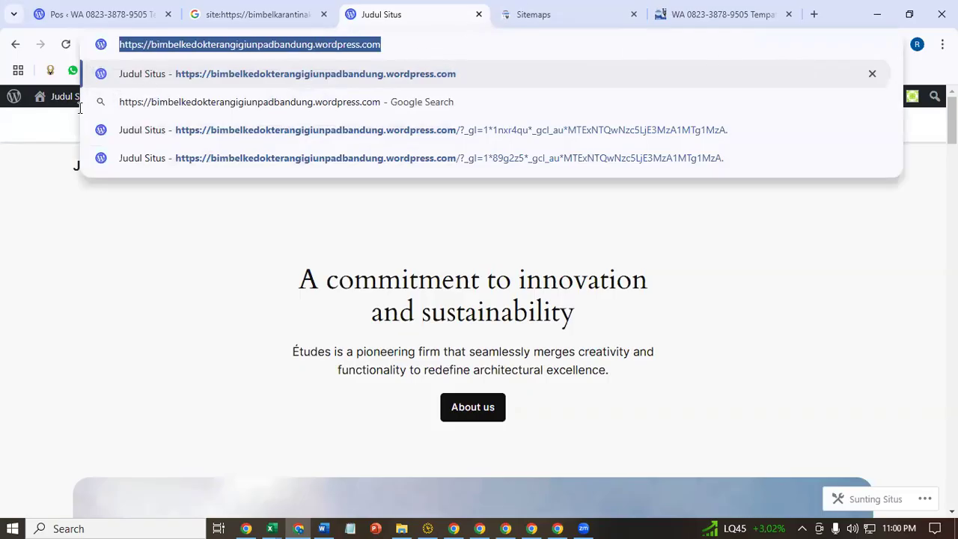
left_click(156, 367)
left_click(303, 44)
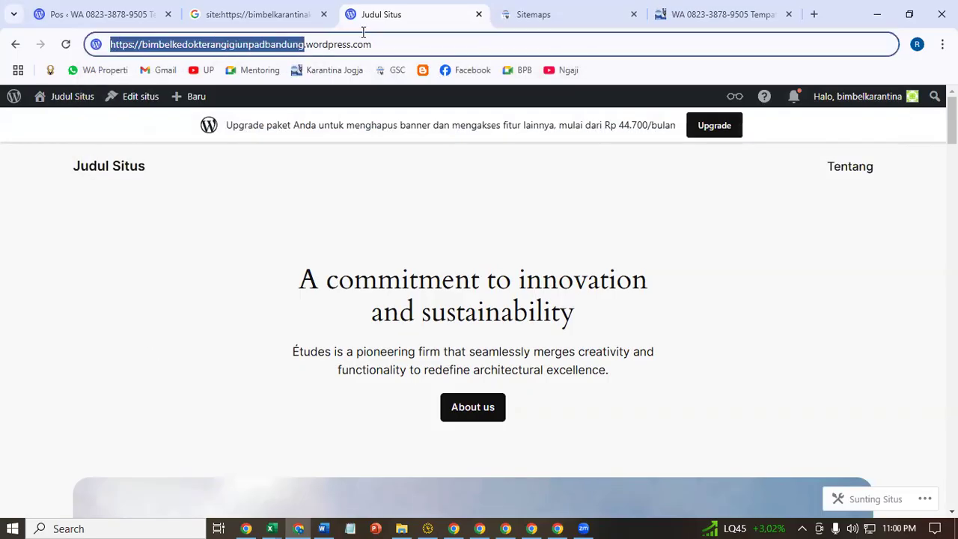
mouse_move(303, 44)
left_mouse_down()
mouse_move(430, 43)
mouse_move(633, 77)
mouse_move(462, 96)
mouse_move(404, 84)
mouse_move(415, 67)
left_mouse_up()
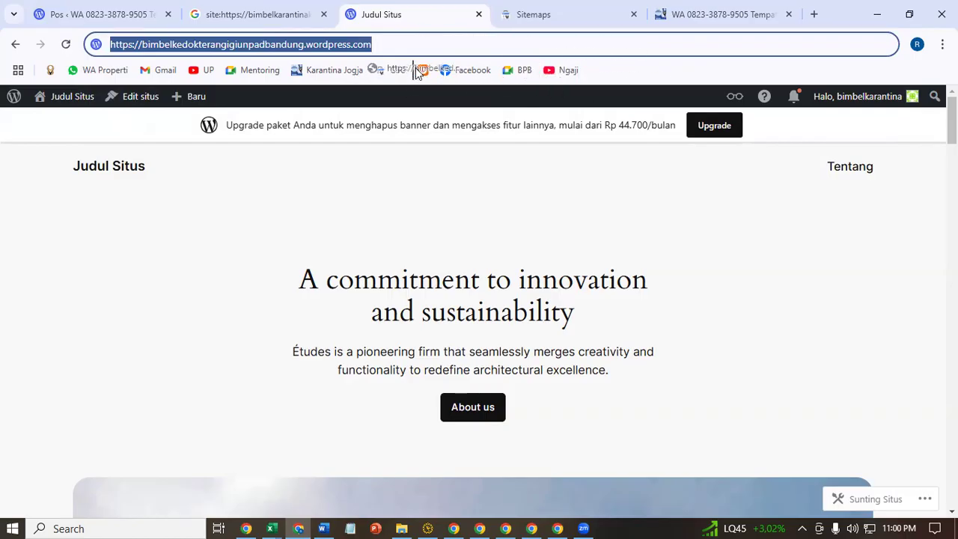
- Rename the Karantina Jogja bookmark to 'Toko 1' and the new site's bookmark to 'Toko 2'
right_click(311, 66)
left_click(388, 161)
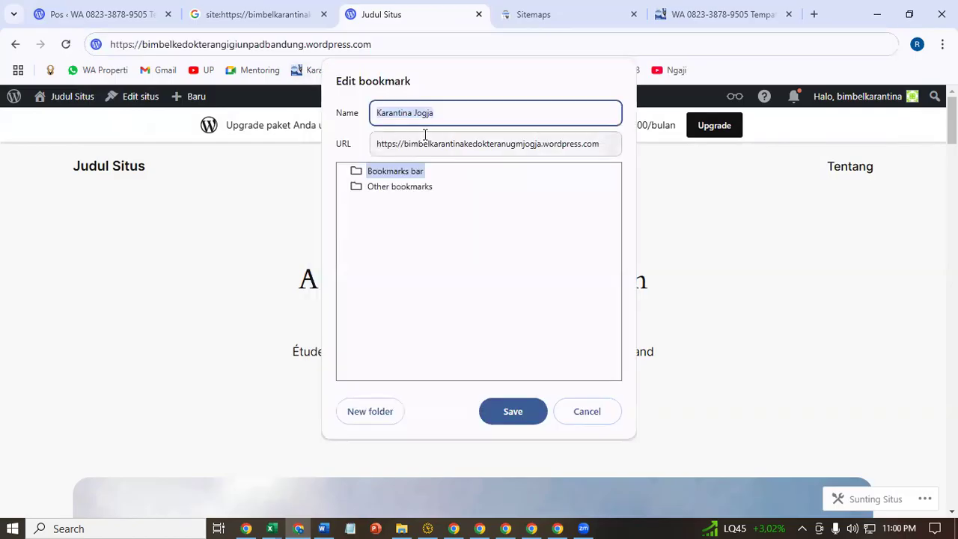
type("Toko 1")
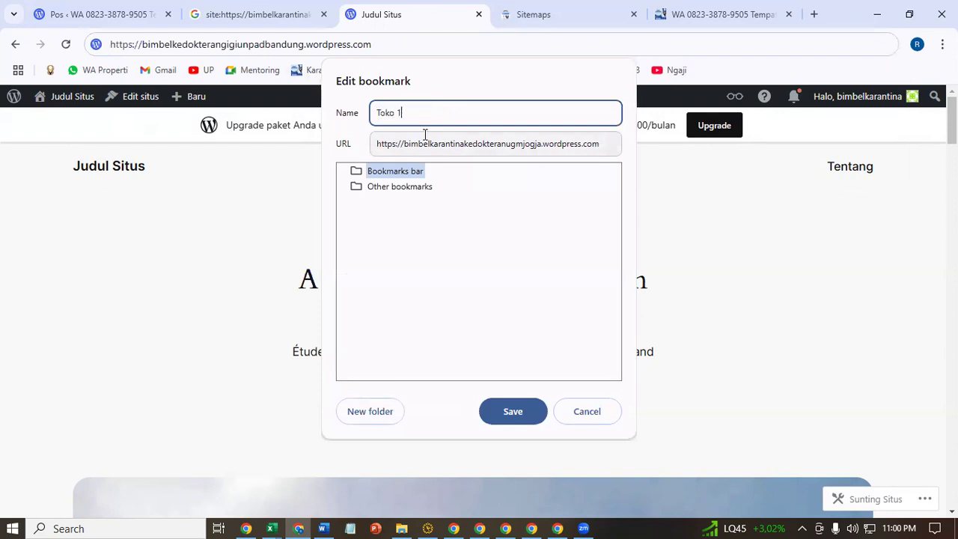
key("Return")
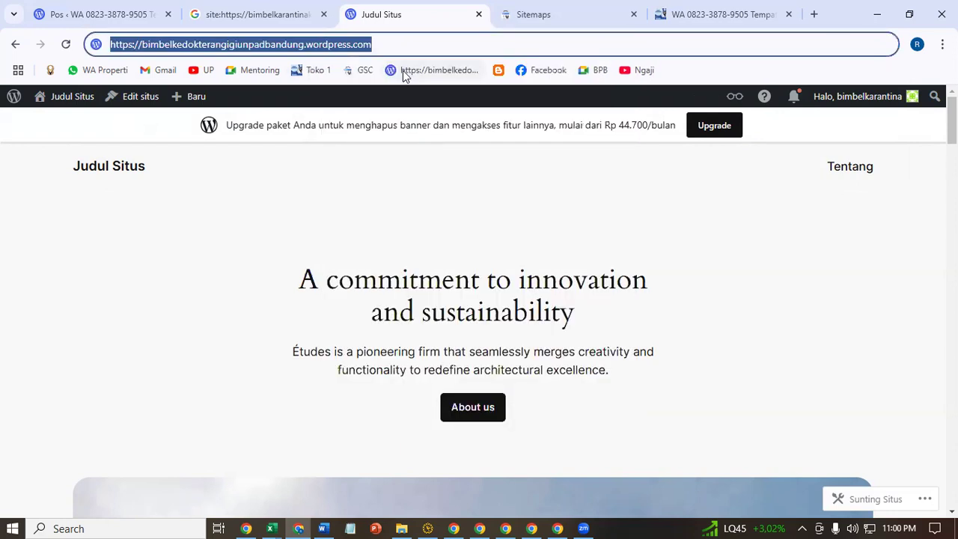
right_click(403, 70)
left_click(488, 158)
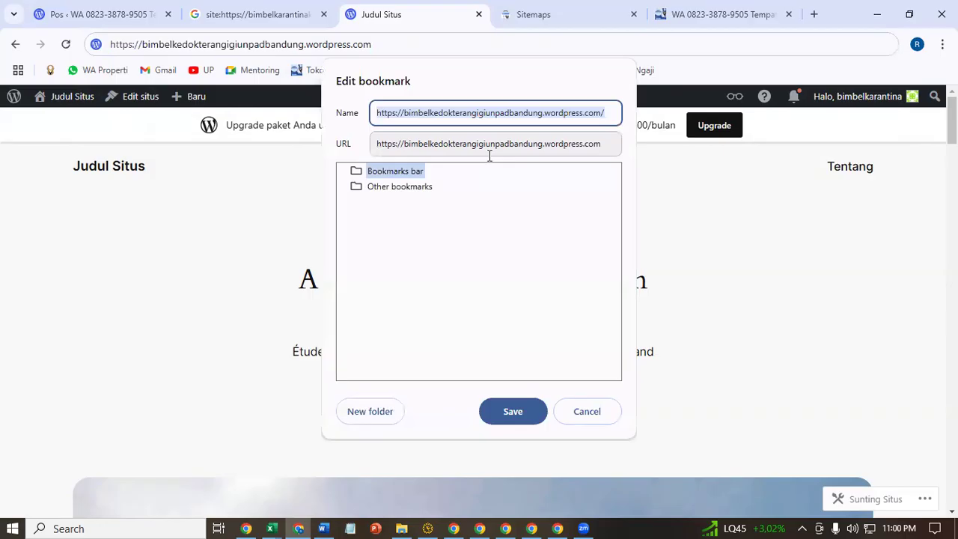
type("Toko e")
key("Return")
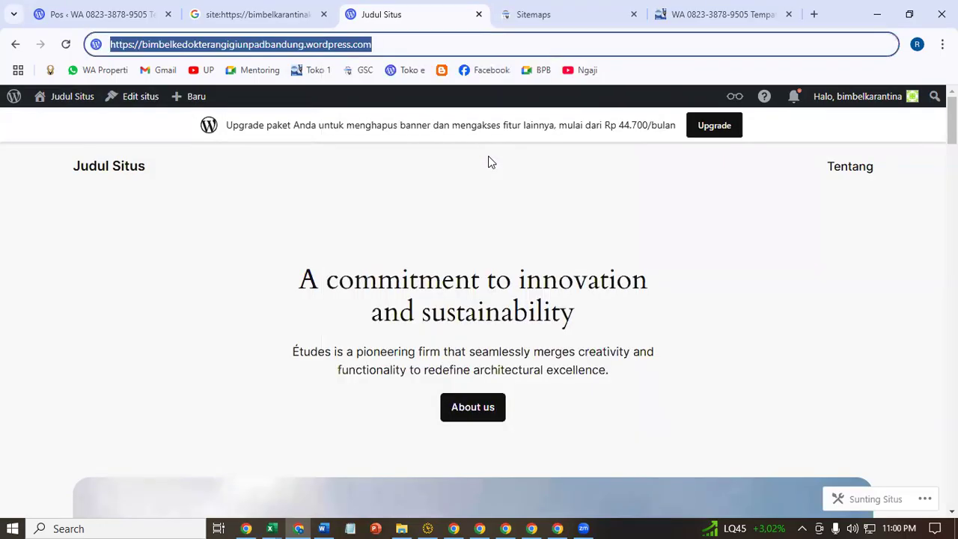
right_click(417, 75)
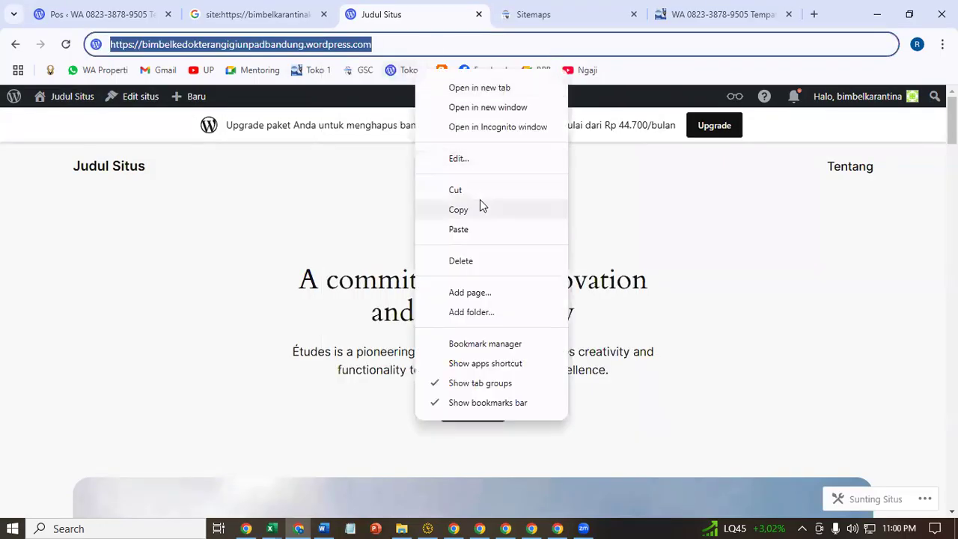
left_click(445, 150)
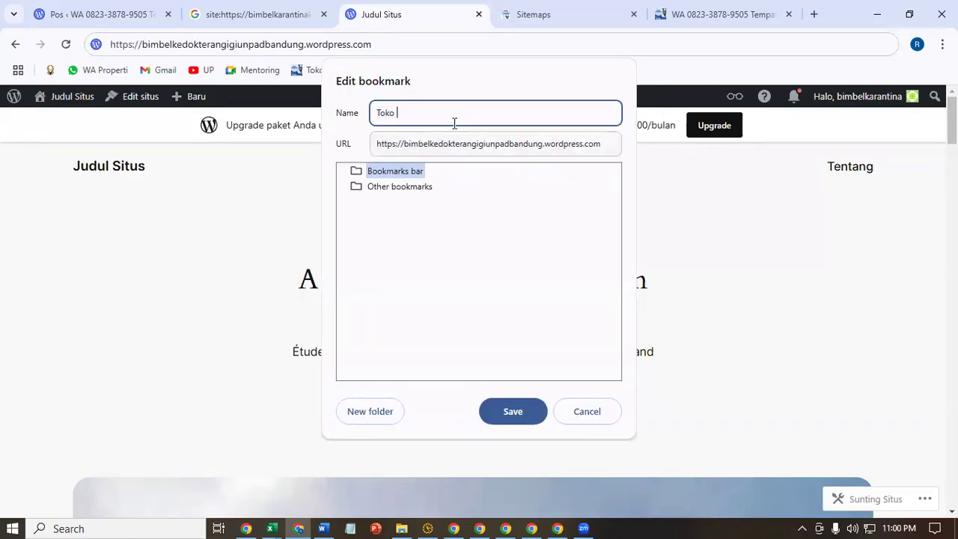
key("Return")
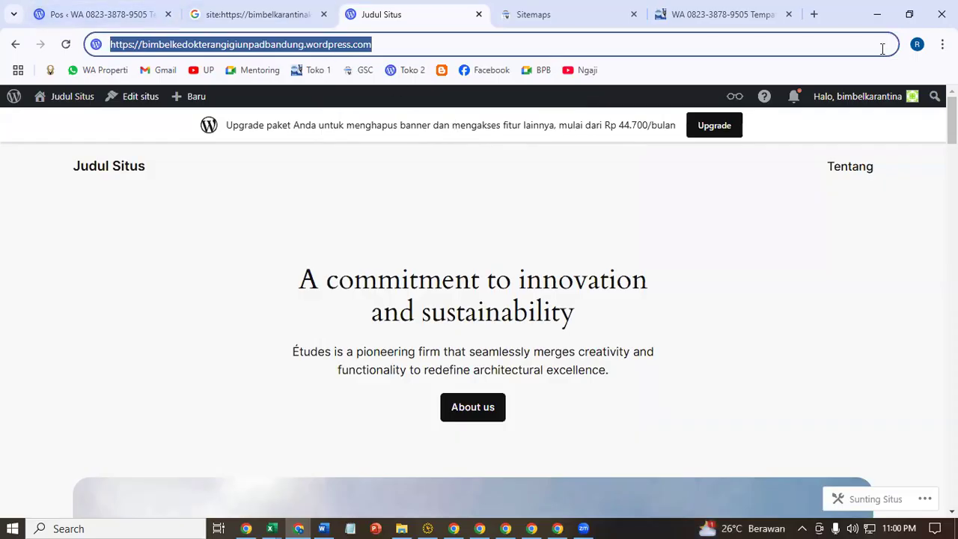
- Hide the bookmarks bar and show it again from the Chrome menu
left_click(942, 44)
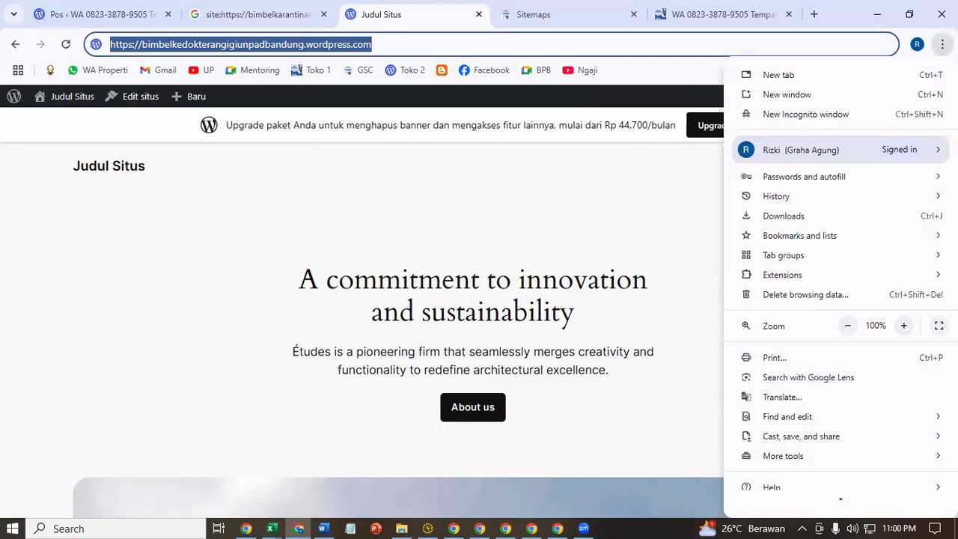
left_click(851, 153)
mouse_move(816, 239)
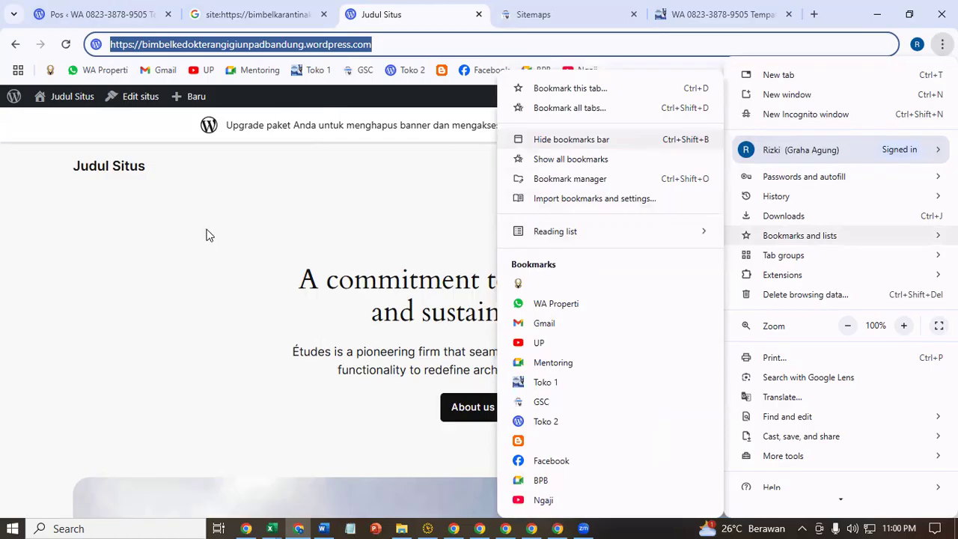
key("ctrl+shift+b")
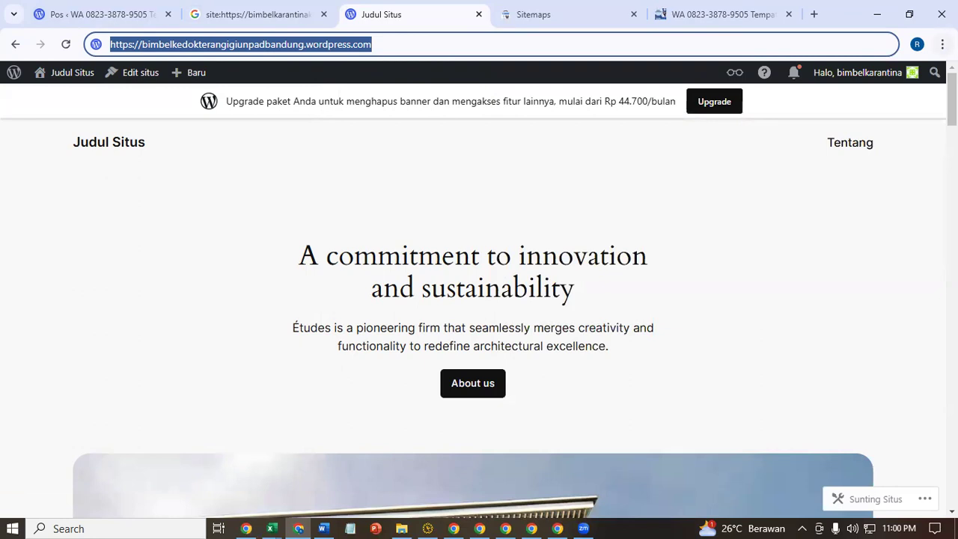
left_click(942, 45)
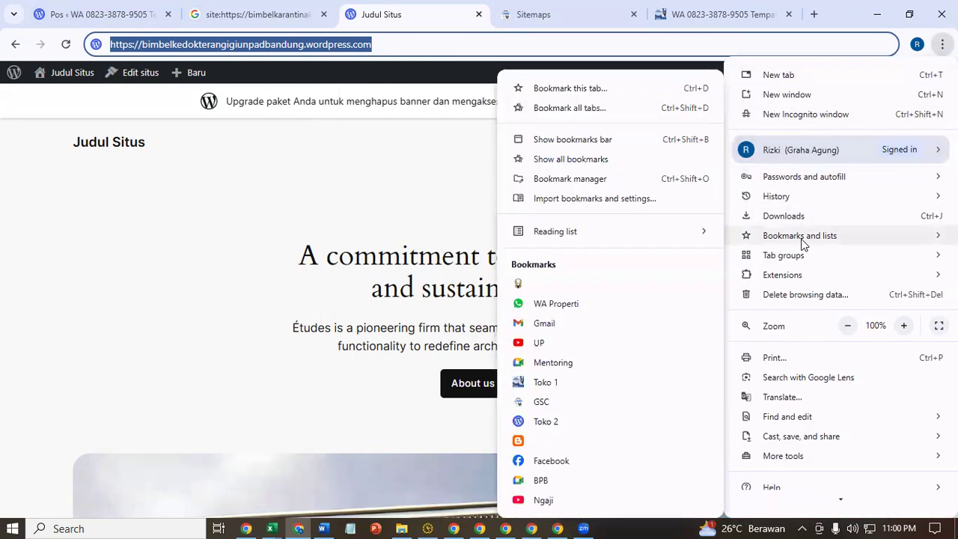
left_click(547, 139)
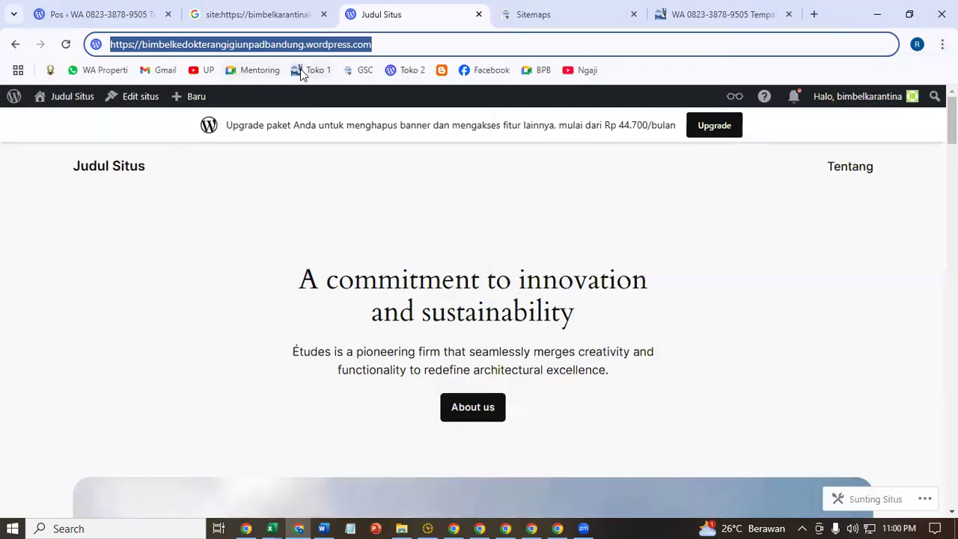
- Bookmark the site address a second time, then remove that duplicate bookmark
left_click(388, 47)
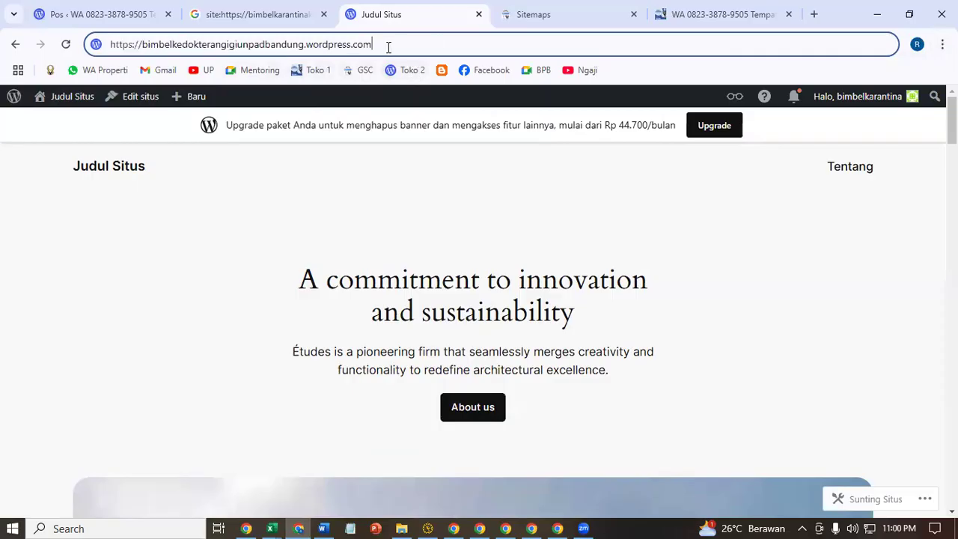
left_click_drag(372, 44, 110, 44)
left_click_drag(232, 46, 658, 71)
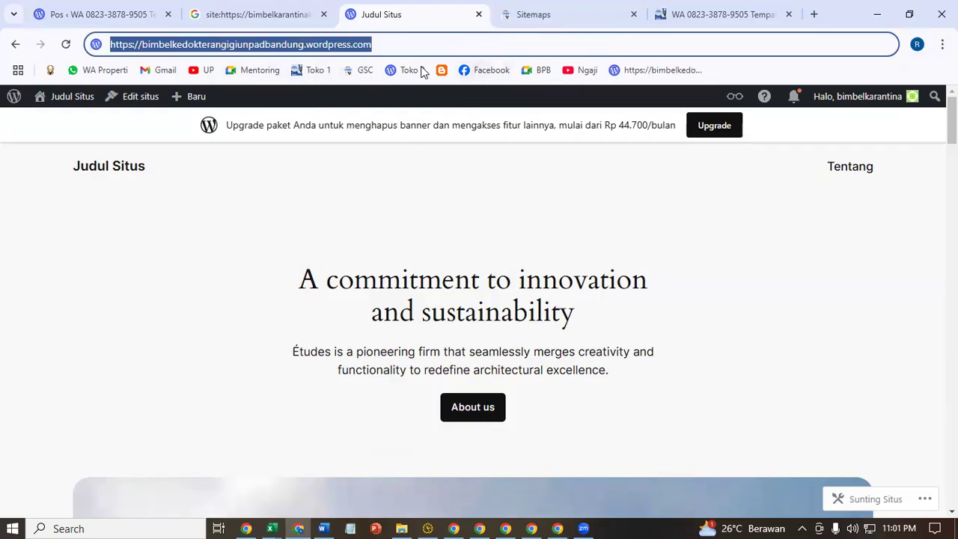
right_click(668, 72)
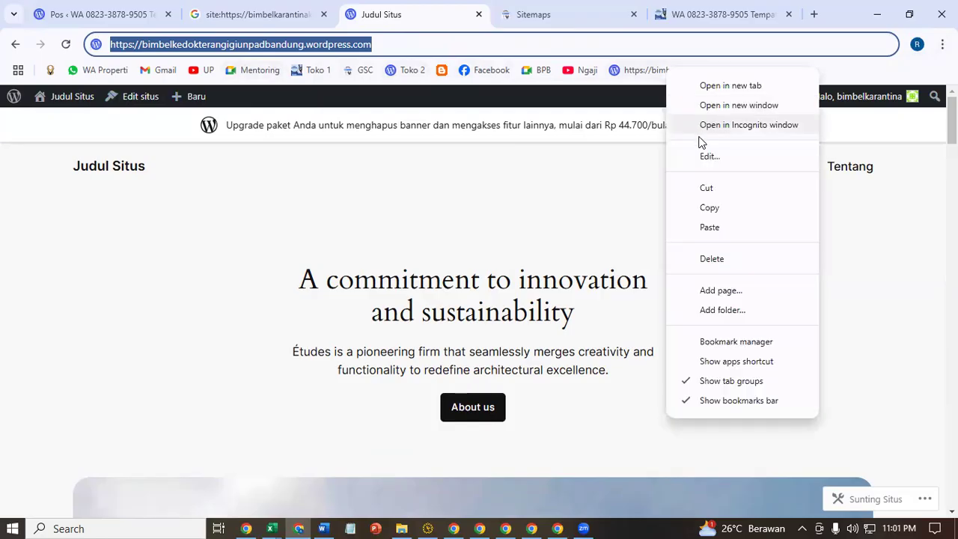
left_click(709, 188)
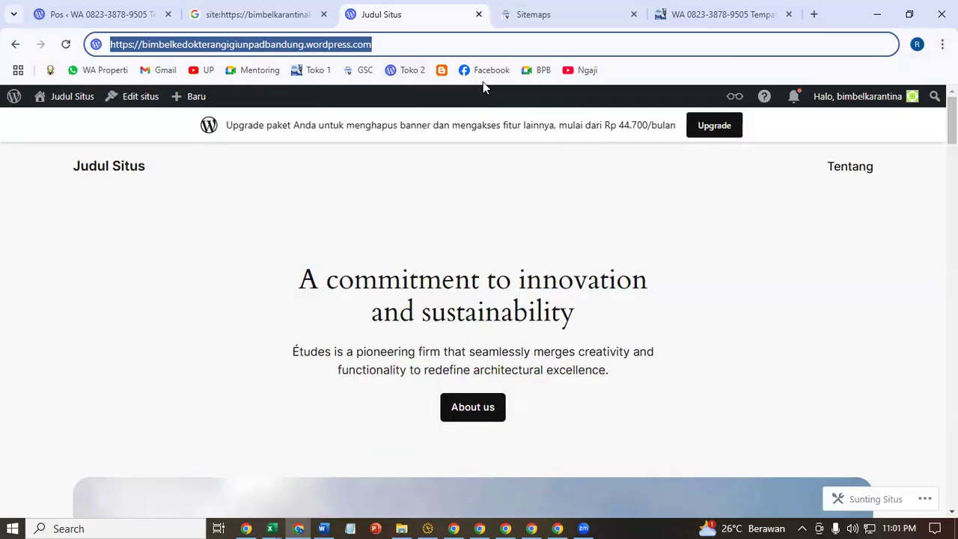
left_click(324, 527)
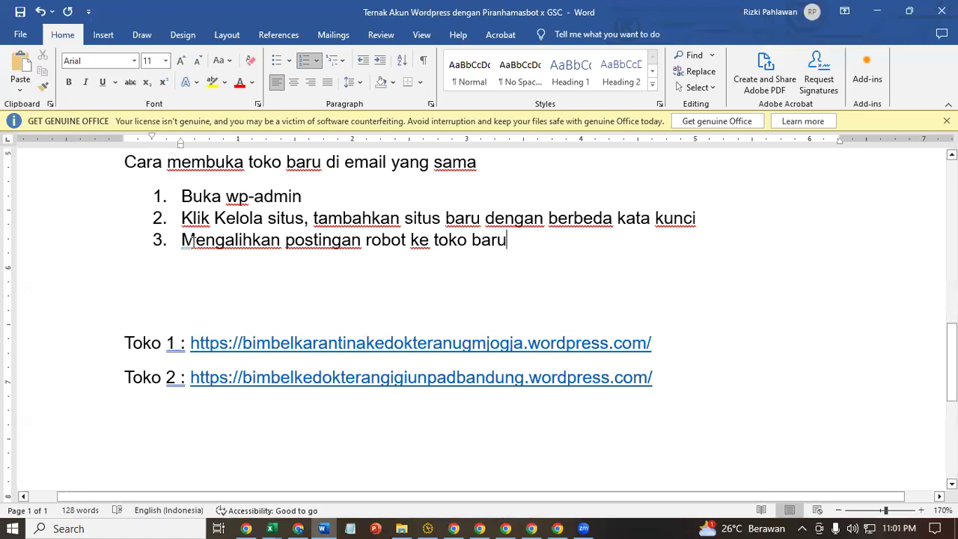
- Insert 'yang' before 'baru' in list item 3 of the notes
left_click_drag(193, 243, 382, 243)
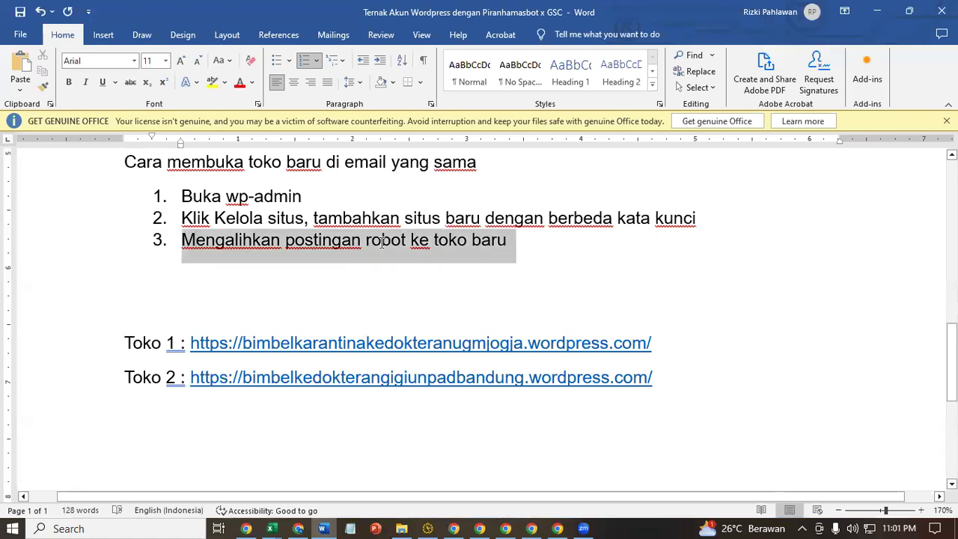
left_click(472, 241)
type("yang")
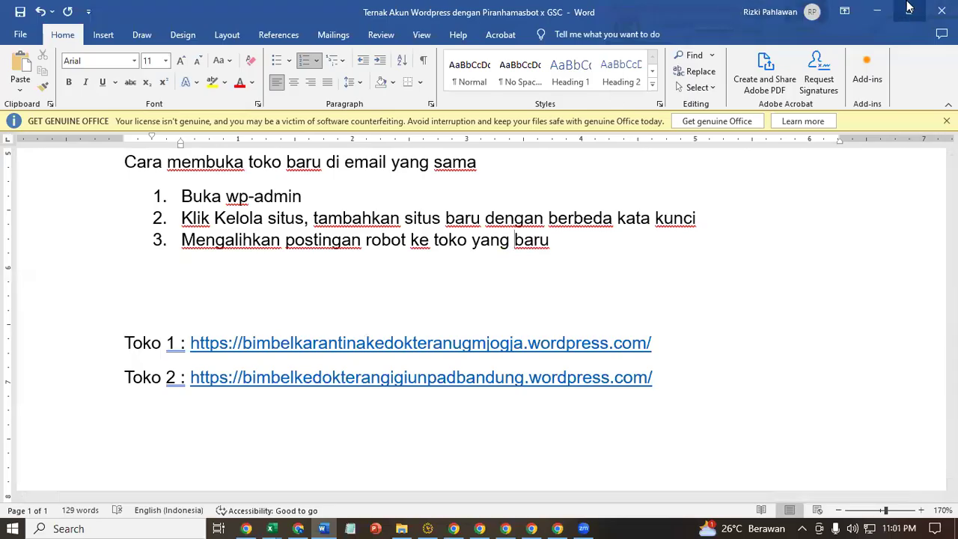
- Open the WordPress account dashboard from the browser's admin bar
left_click(877, 10)
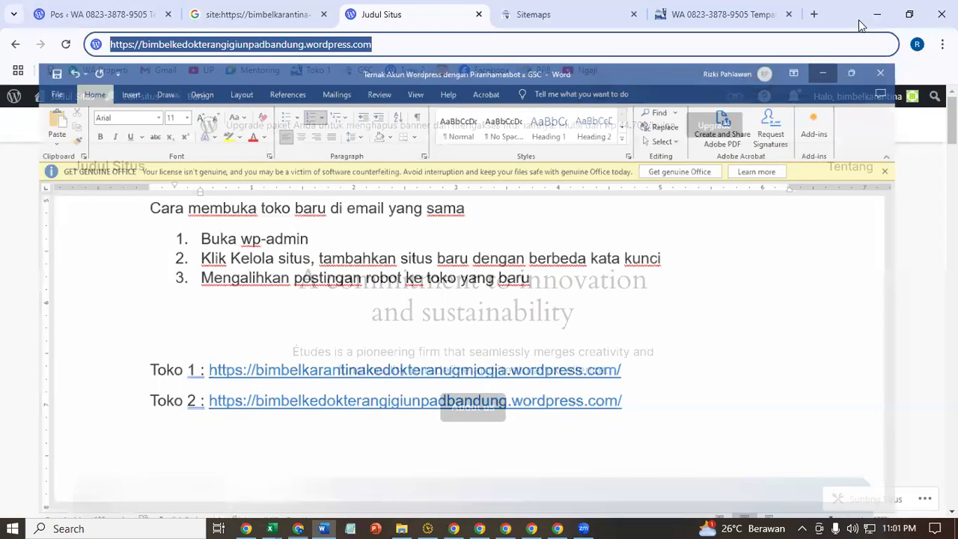
mouse_move(861, 102)
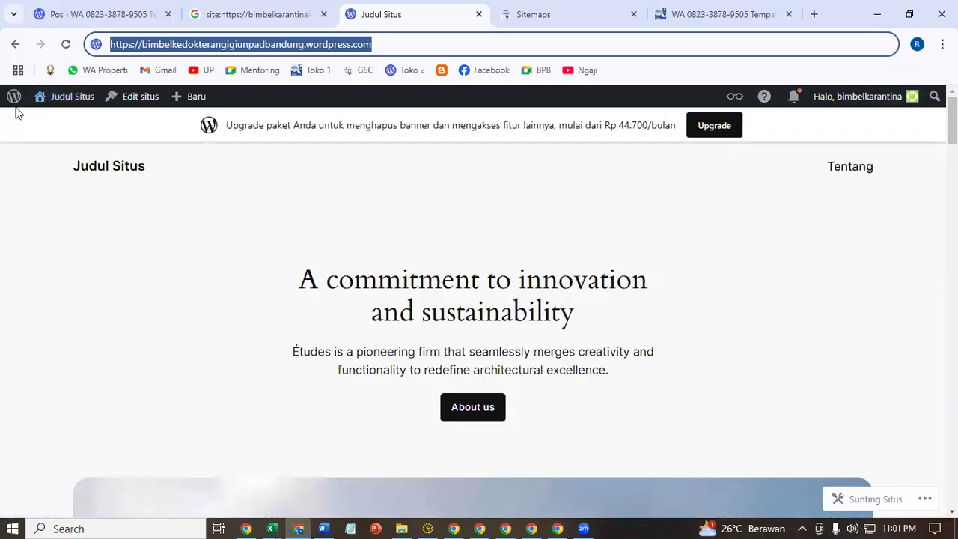
left_click(859, 102)
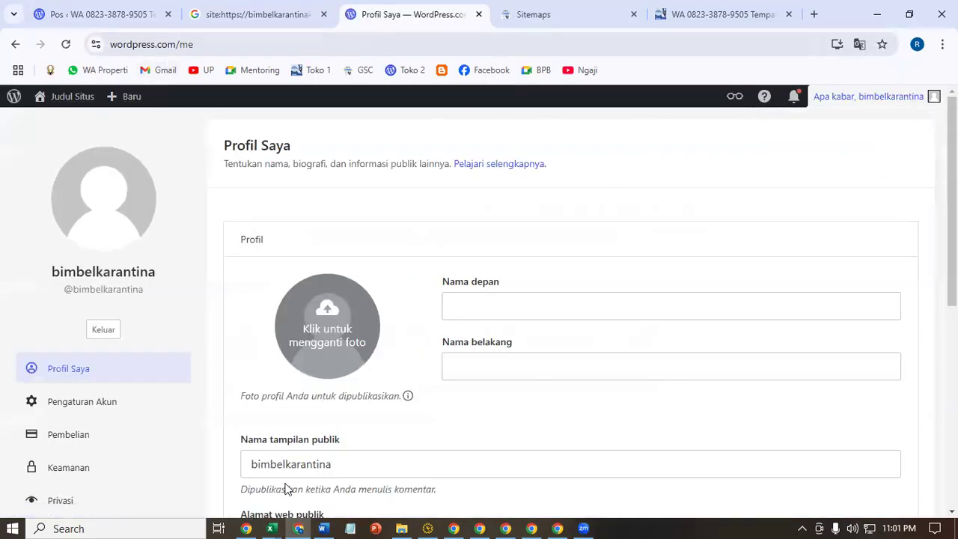
- Add an indented sub-bullet under step 3 reading 'Klik akun saya (pojok kanan atas)'
left_click(322, 528)
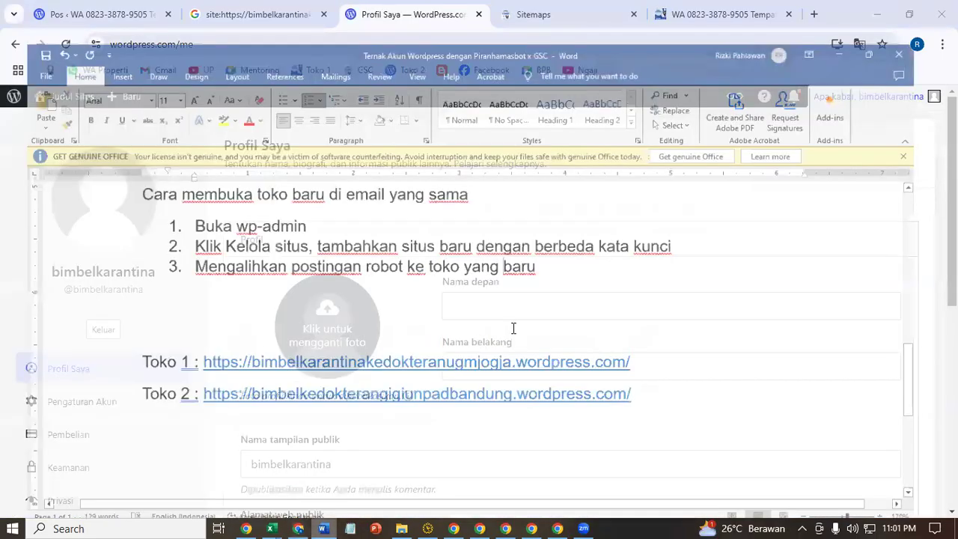
left_click(629, 250)
key("Return")
key("BackSpace")
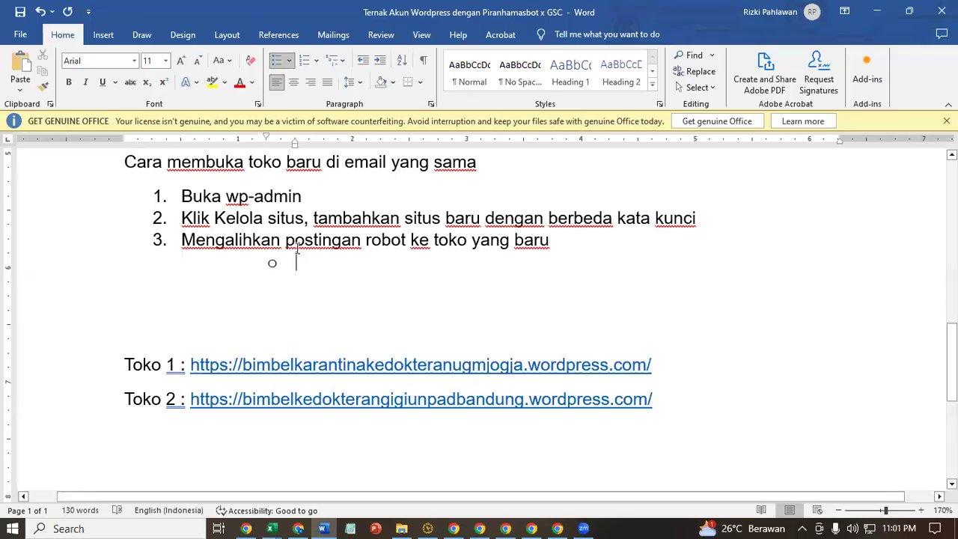
left_click_drag(294, 145, 212, 162)
type("Klik aku")
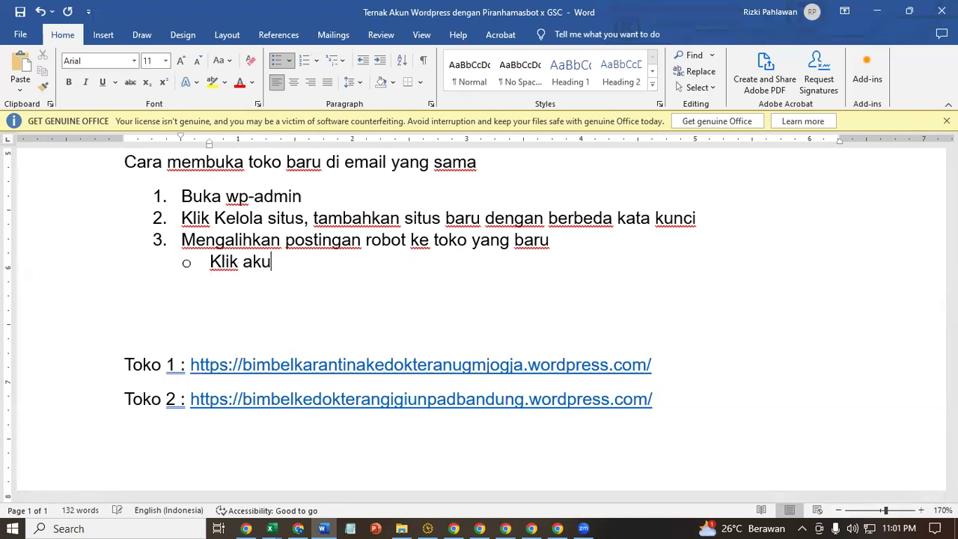
type("n saua (po")
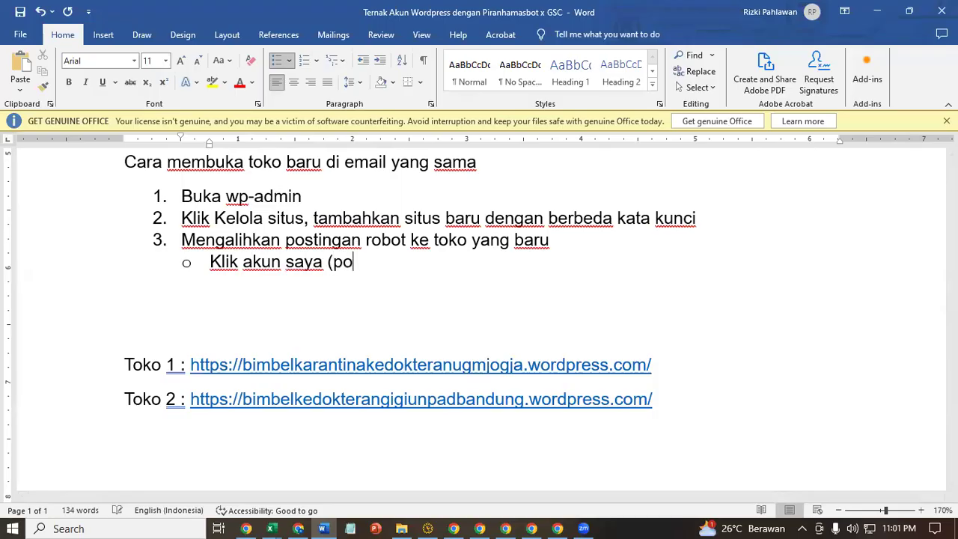
type("jok kanan a")
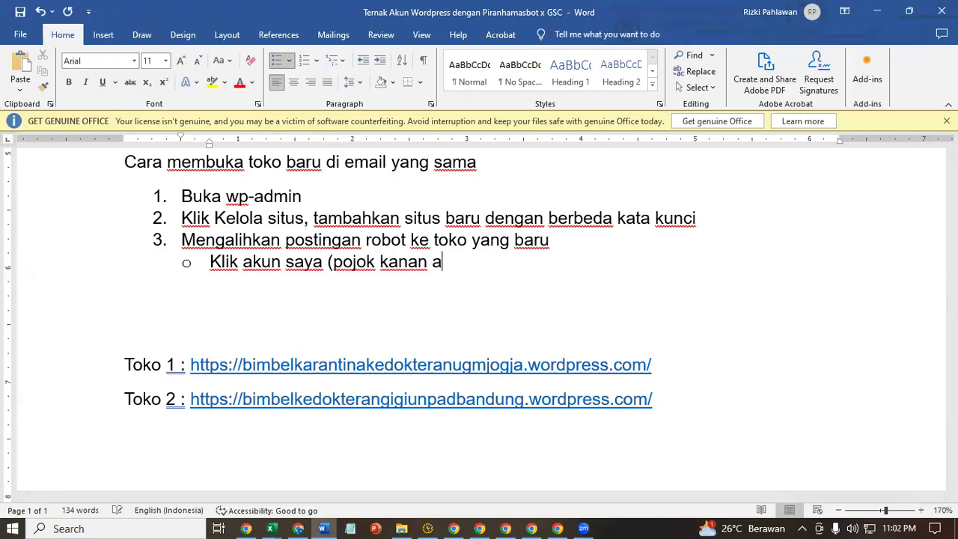
type("tas)")
left_click(844, 11)
left_click(876, 10)
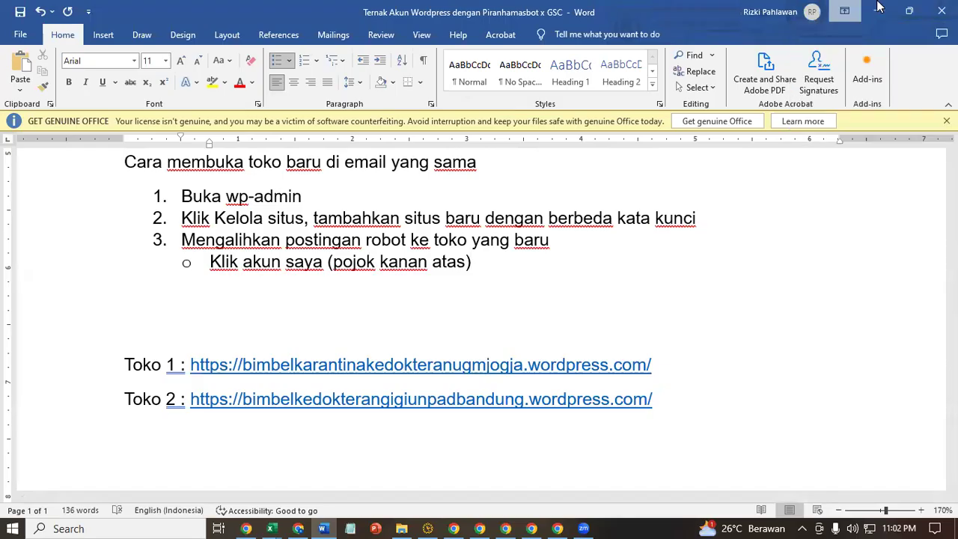
- Return to the site homepage, open Profil Saya from the admin bar, and choose Kelola Blog
left_click(15, 47)
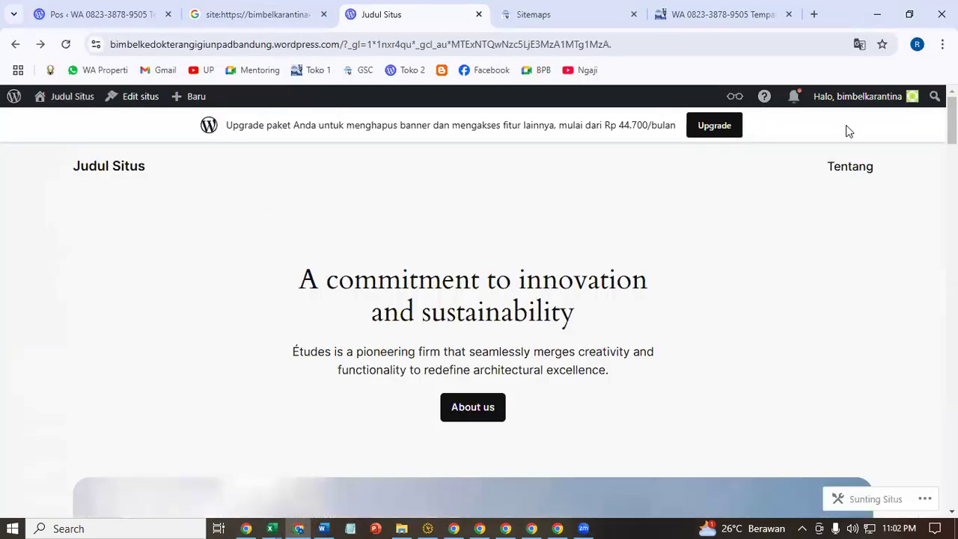
mouse_move(853, 101)
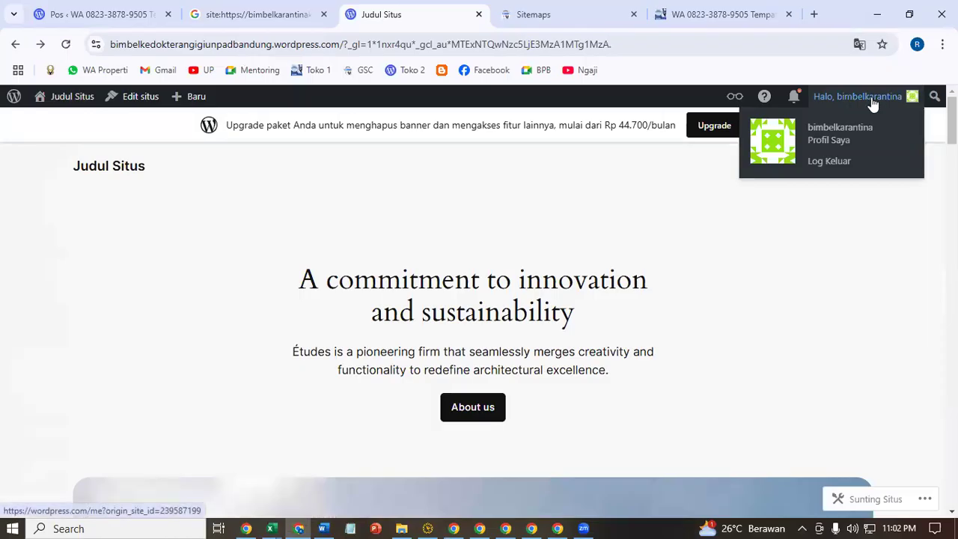
left_click(872, 103)
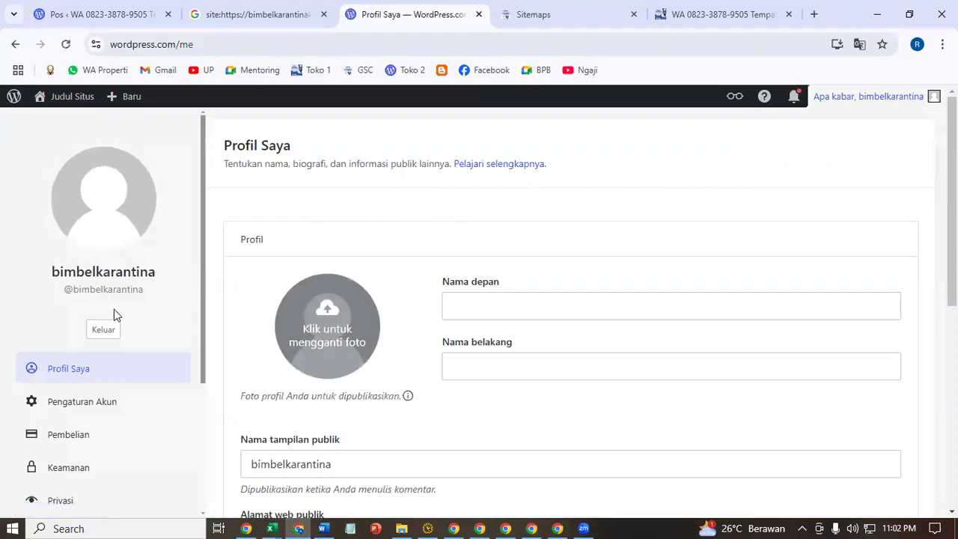
scroll(96, 434, "down", 2)
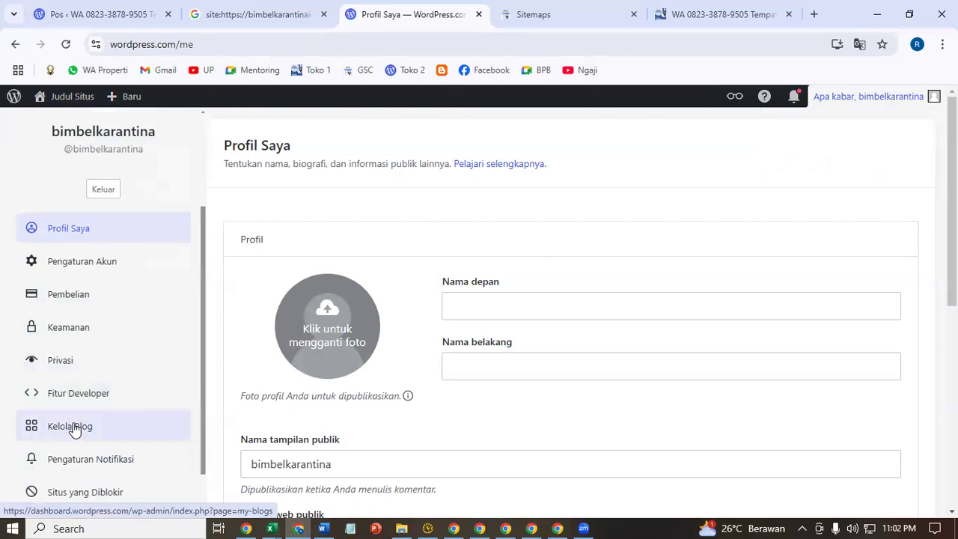
left_click(74, 430)
- Type sub-bullets 'Klik Kelola blog' and 'Klik toko yang baru' under step 3, then return to the browser
key("alt+Tab")
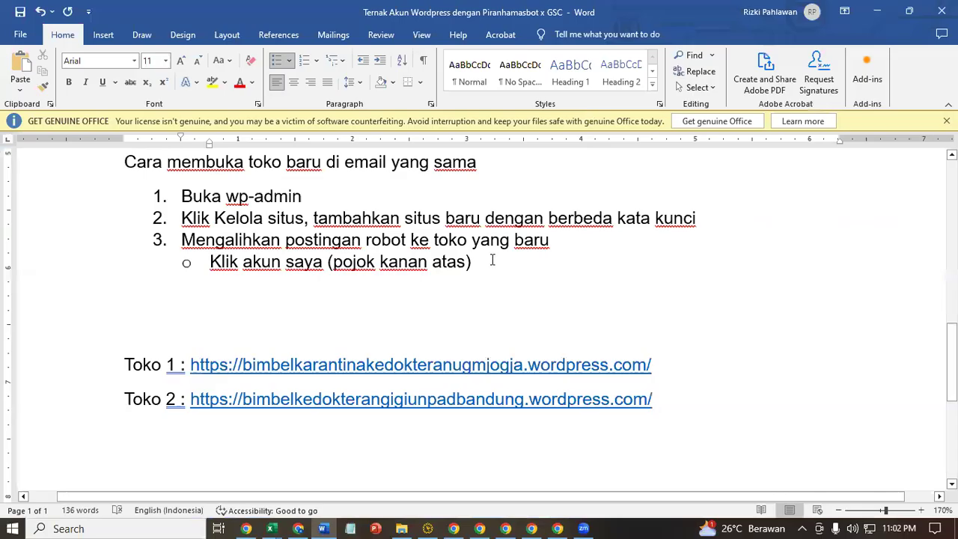
key("Return")
type("klik kel")
type("ola ")
type("blo")
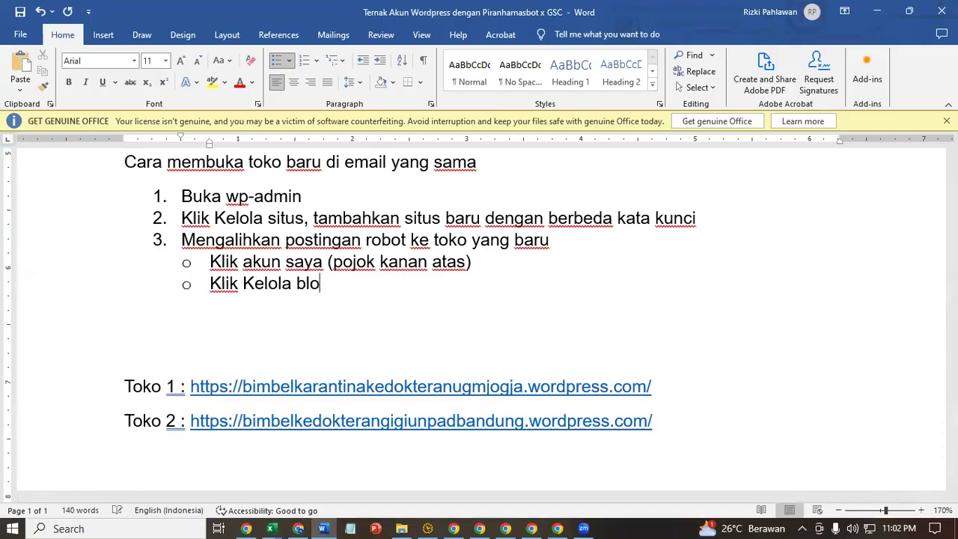
type("hg")
key("Return")
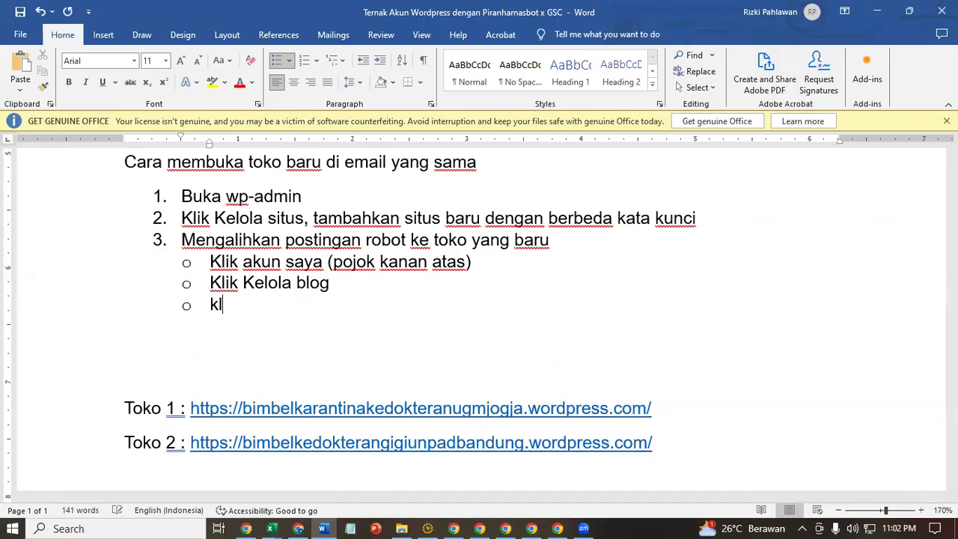
type("klik ")
type("toko ")
type("yang bary")
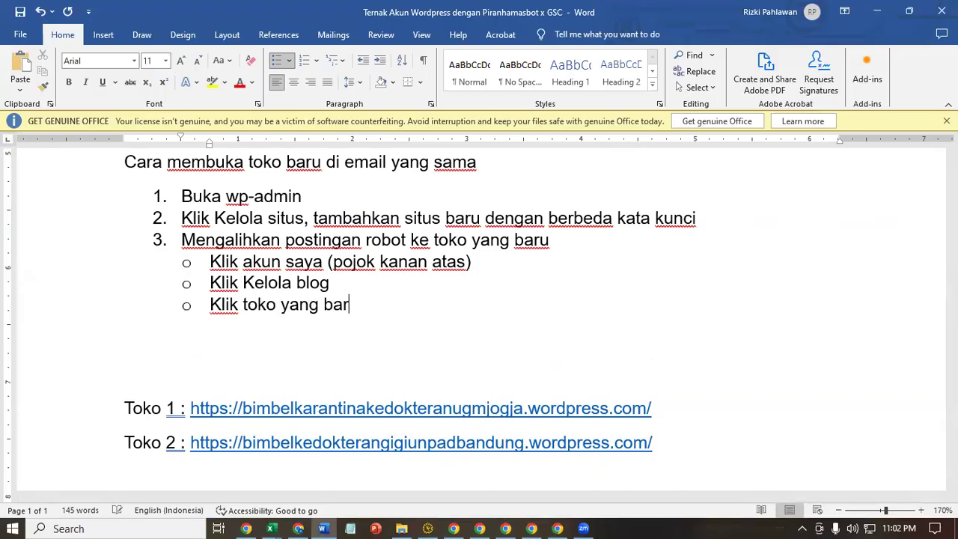
key("BackSpace")
key("alt+Tab")
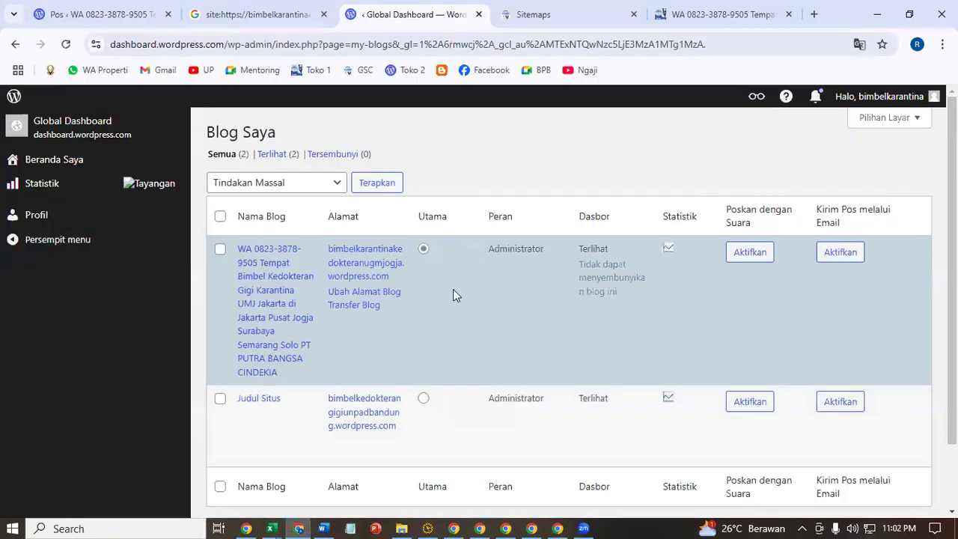
- Select the Utama option for Judul Situs to make it the primary blog
scroll(452, 289, "down", 2)
left_click(423, 322)
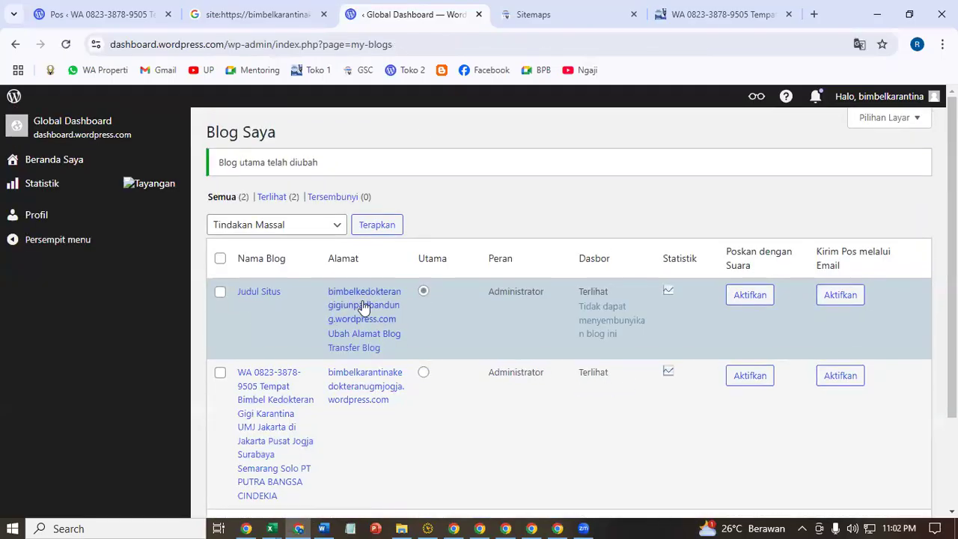
scroll(400, 362, "down", 3)
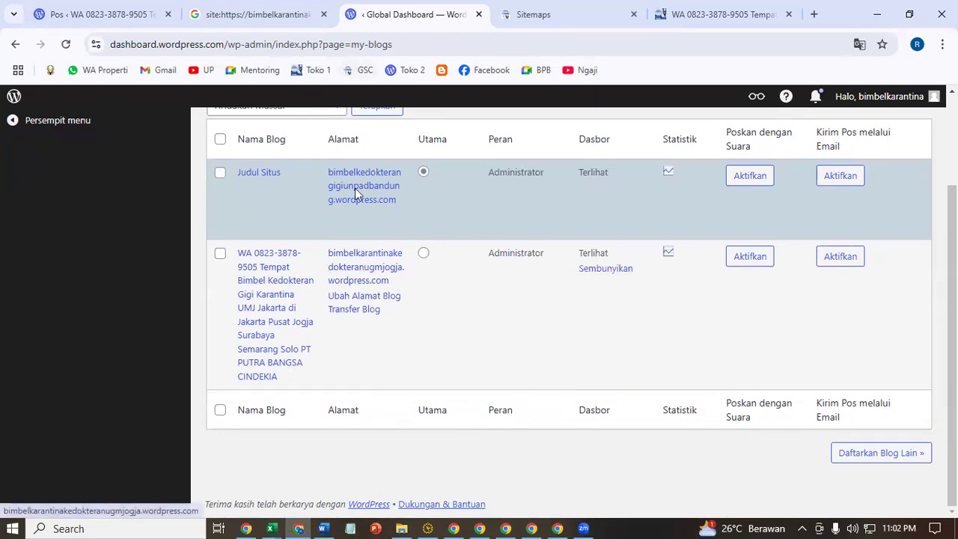
- Open the Toko 2 bookmark in a new tab and check it against the first site's tab
left_click(718, 15)
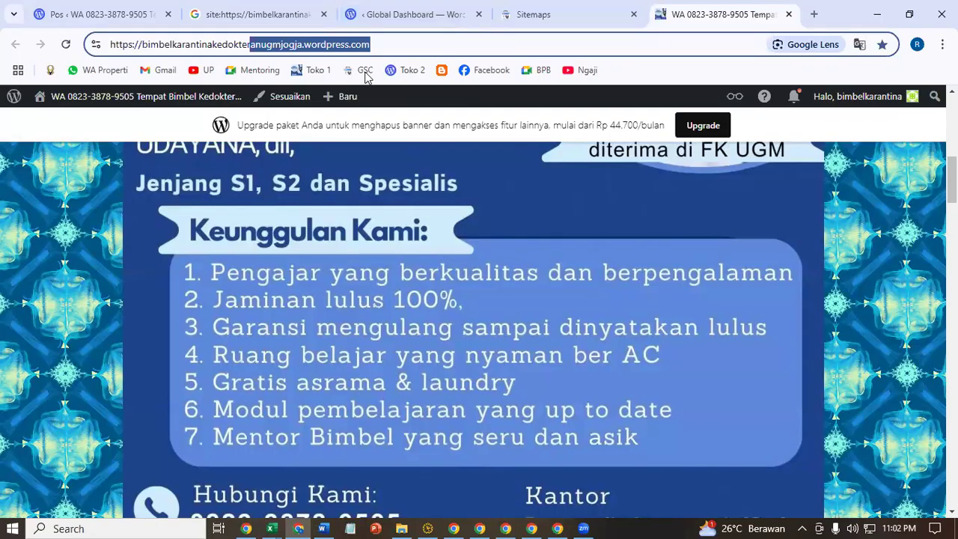
right_click(401, 80)
left_click(426, 92)
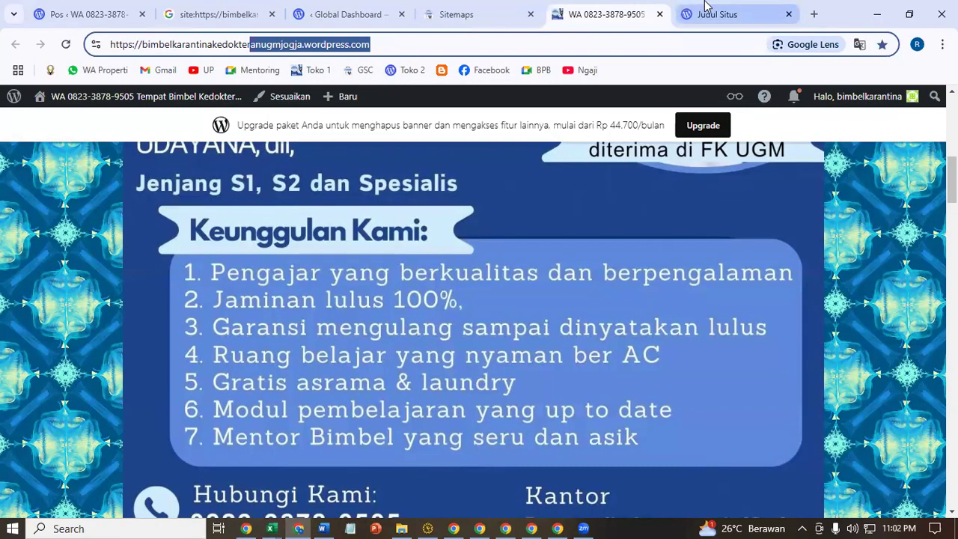
left_click(685, 15)
left_click(613, 13)
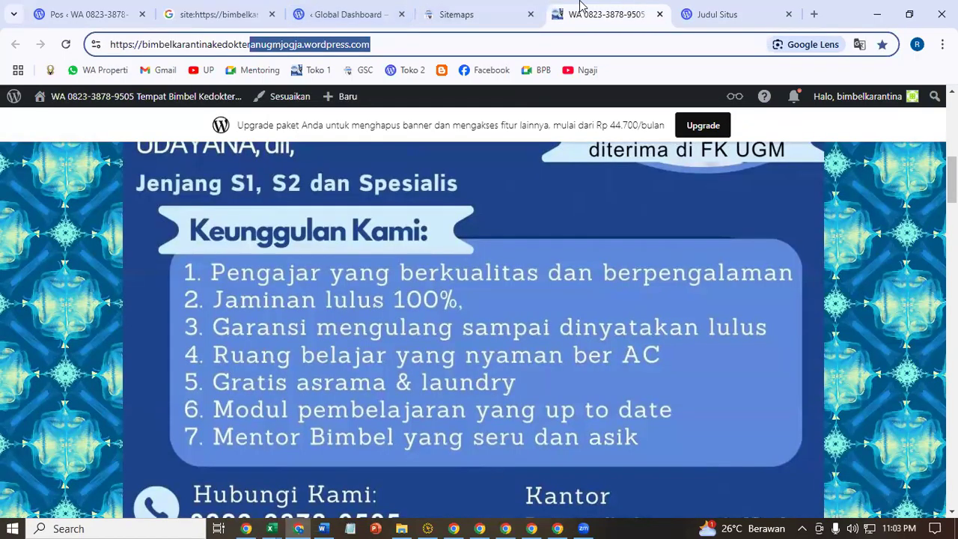
left_click(740, 12)
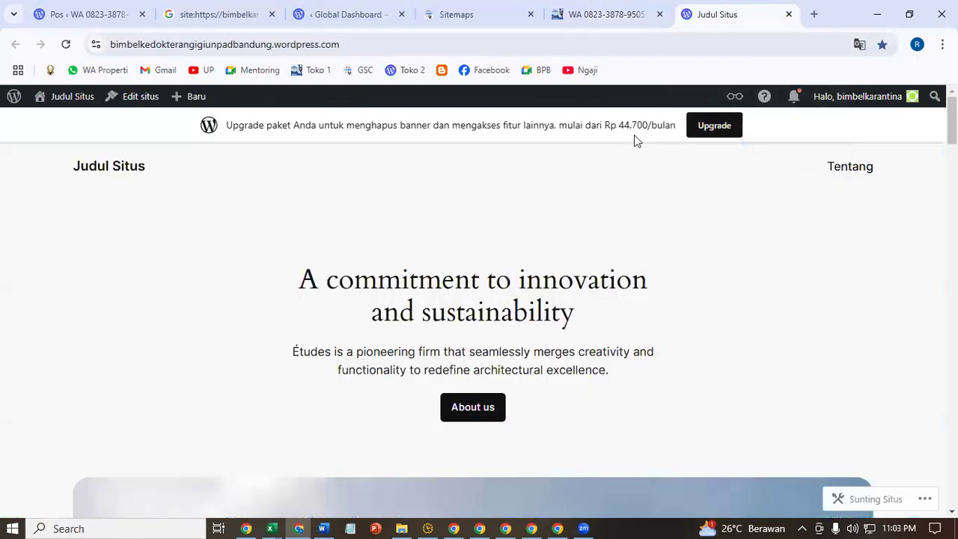
left_click(380, 8)
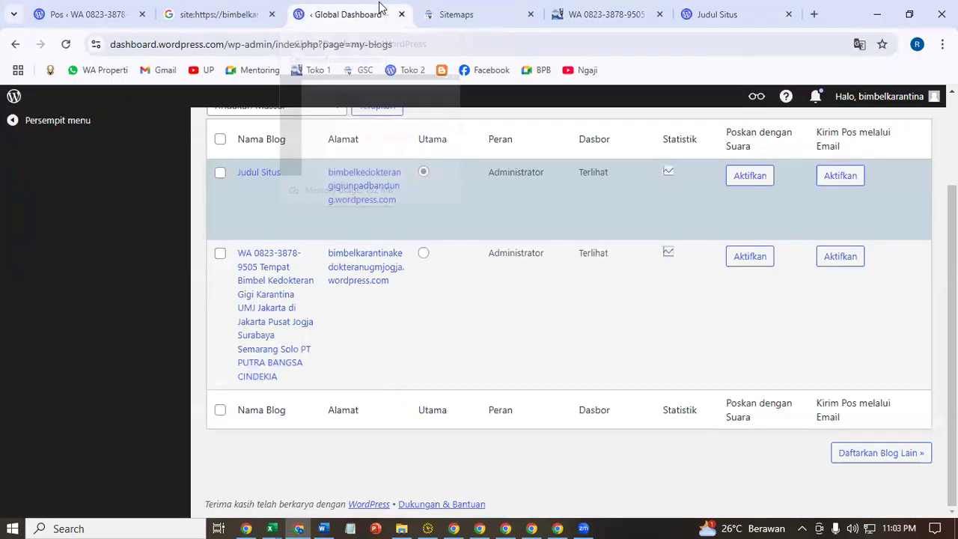
scroll(496, 346, "up", 2)
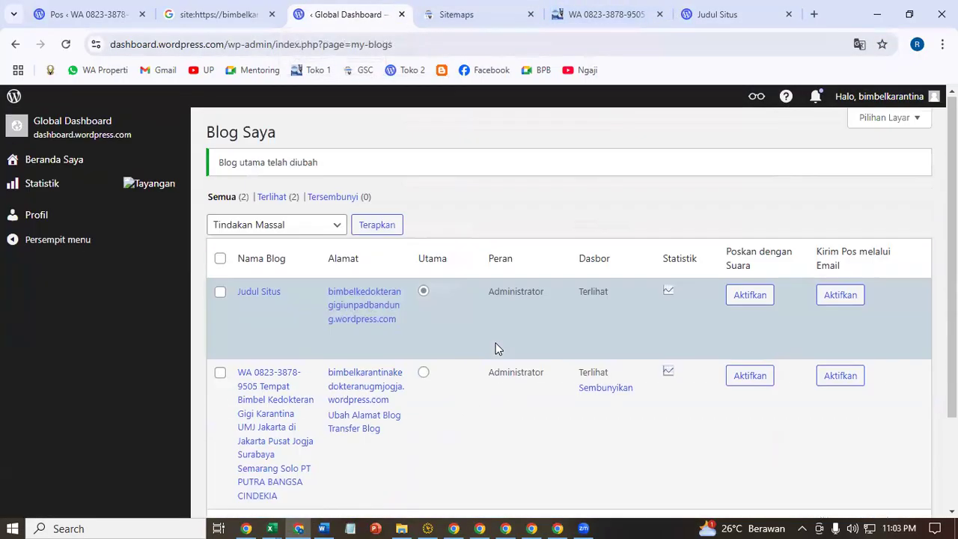
left_click(323, 528)
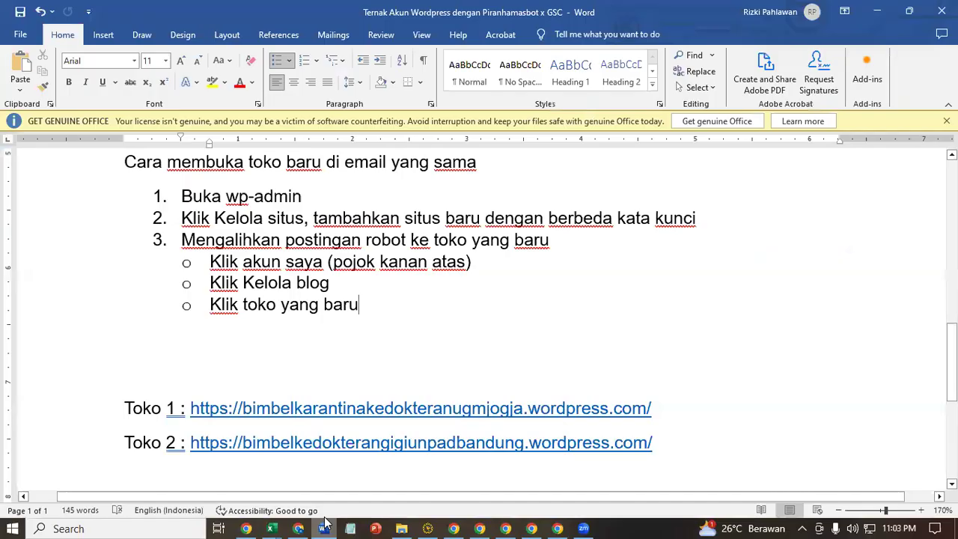
- Add step 4 'Kelola toko baru' with a first sub-bullet 'Setting kata kunci'
key("Return")
key("Tab")
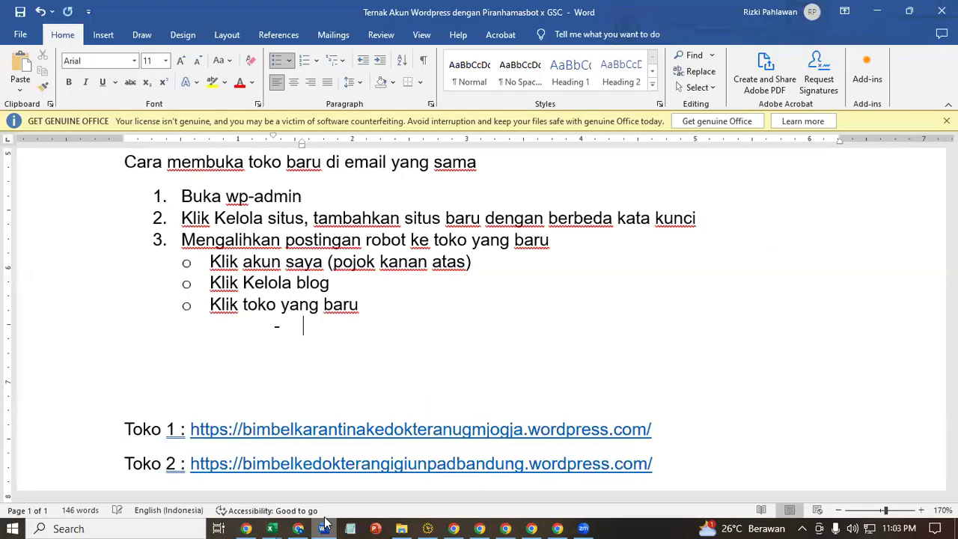
key("shift+Tab")
key("Return")
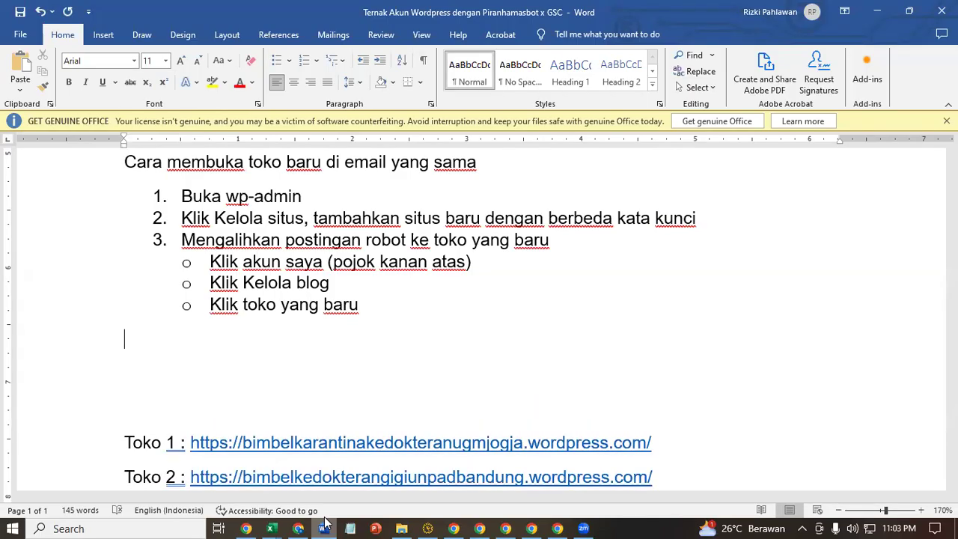
type("4. ")
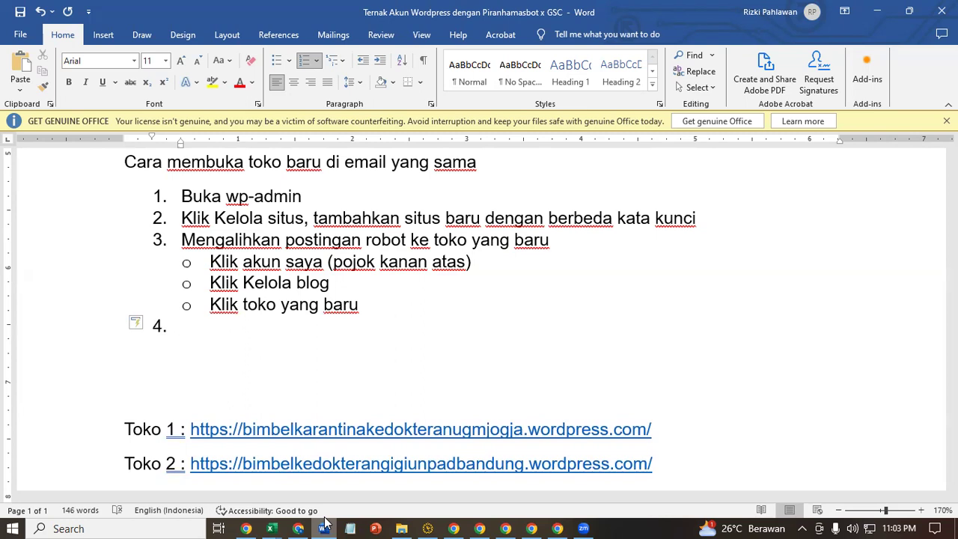
type("kelola ")
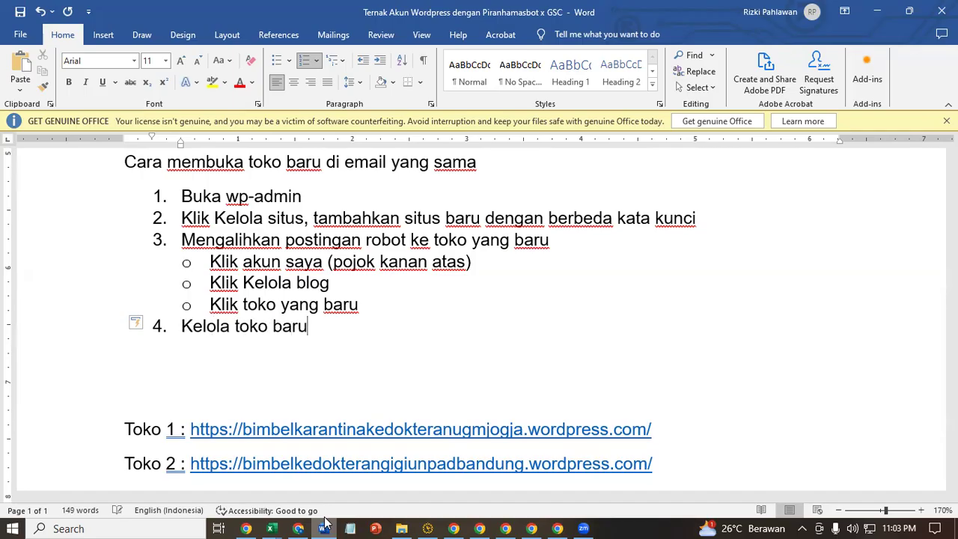
type("toko baru")
key("Return")
key("BackSpace")
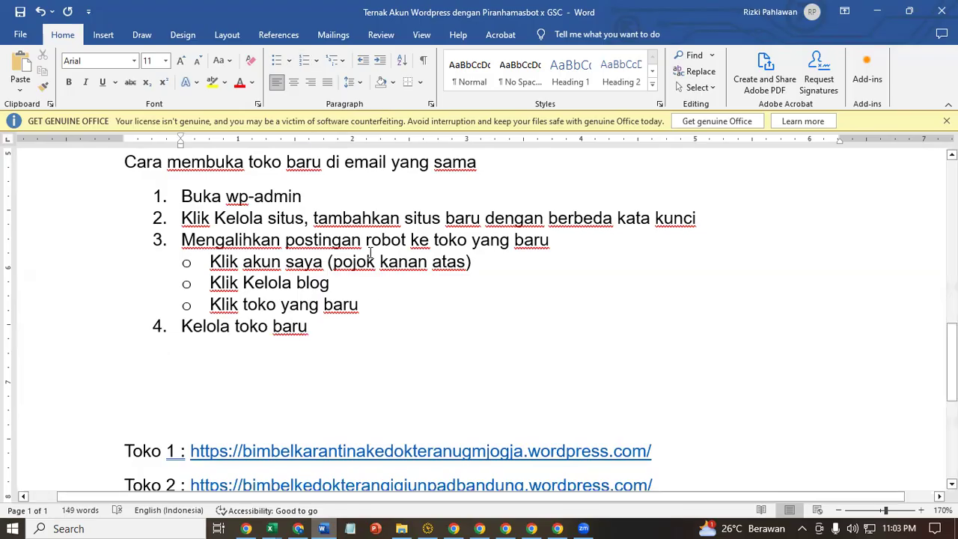
left_click(276, 60)
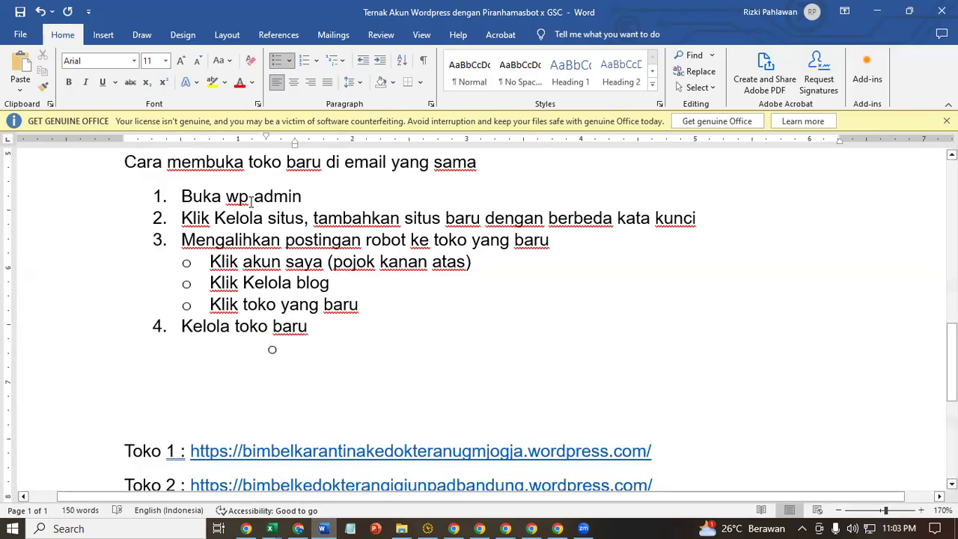
mouse_move(295, 144)
left_mouse_down()
mouse_move(202, 179)
mouse_move(213, 175)
left_mouse_up()
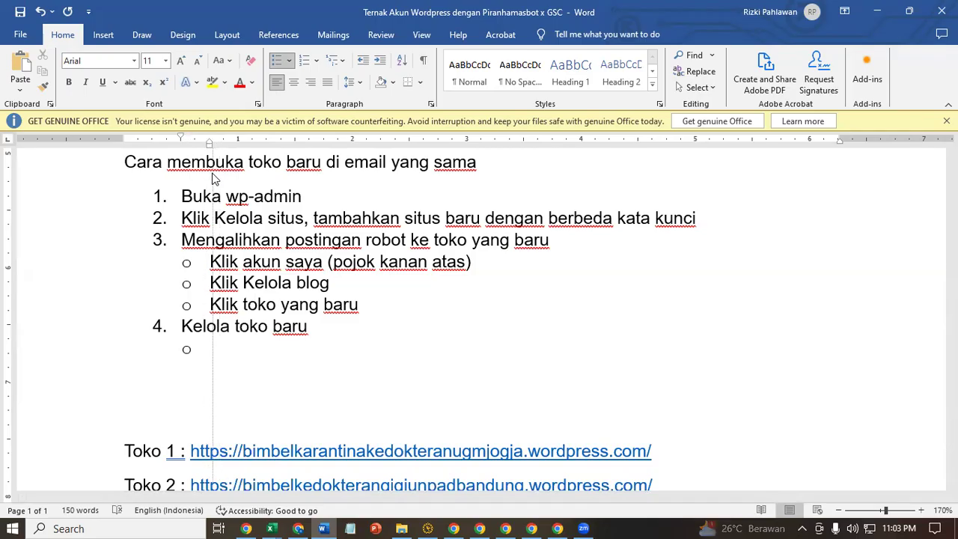
type("setting kata kun")
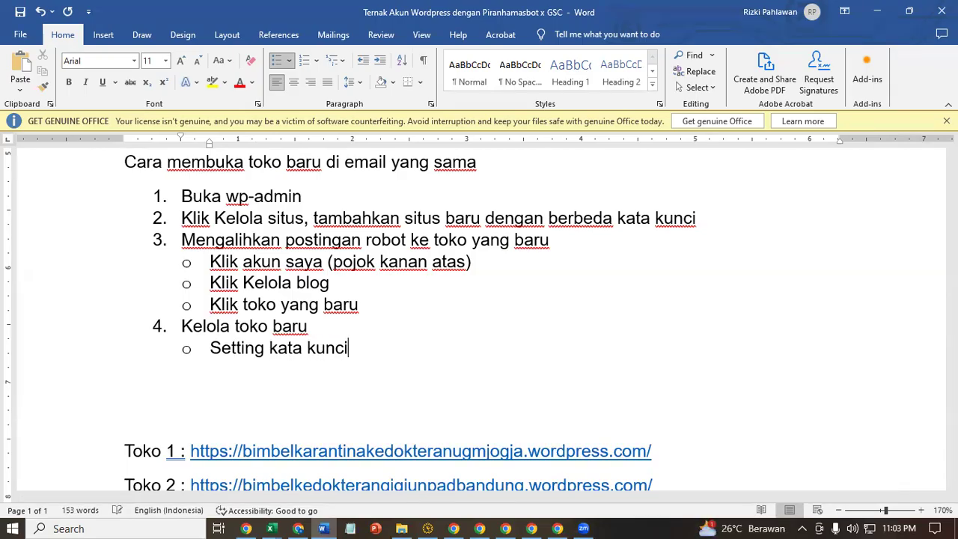
type("ci")
- Add sub-bullets 'Setting tampilan' and 'Daftarkan ke GSC', then return to the Judul Situs tab
key("Return")
type("setting tam")
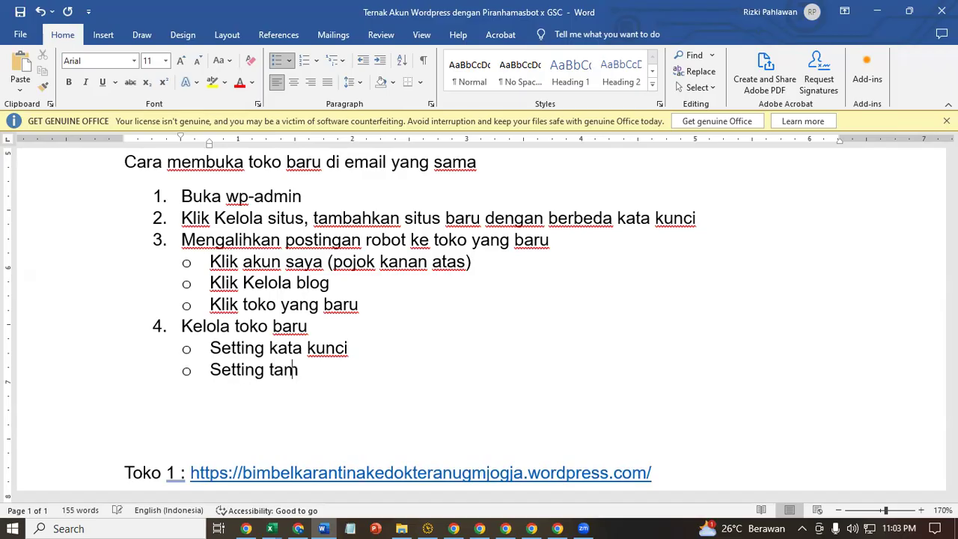
type("pilan")
key("Return")
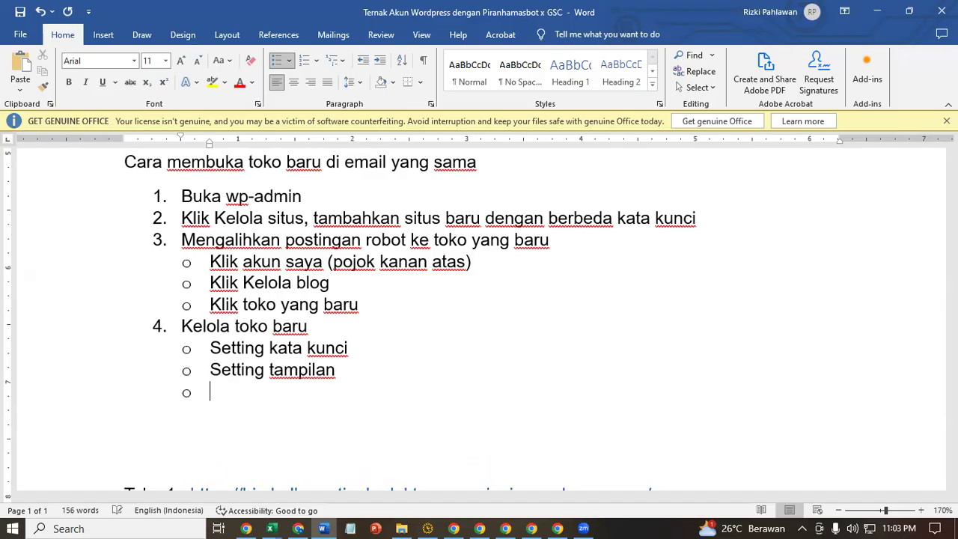
type("daf")
key("BackSpace")
key("BackSpace")
key("BackSpace")
type("ark")
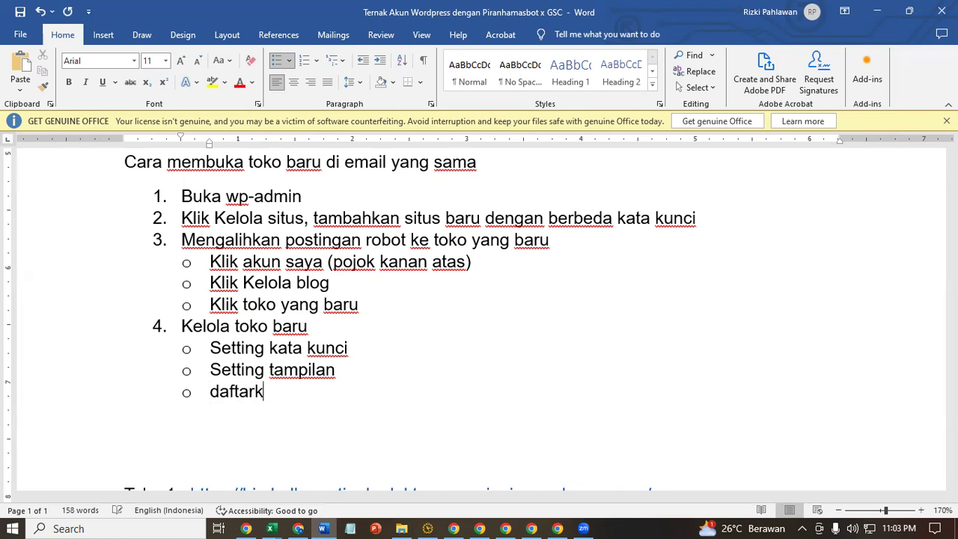
type("an ke GSC")
scroll(241, 177, "down", 3)
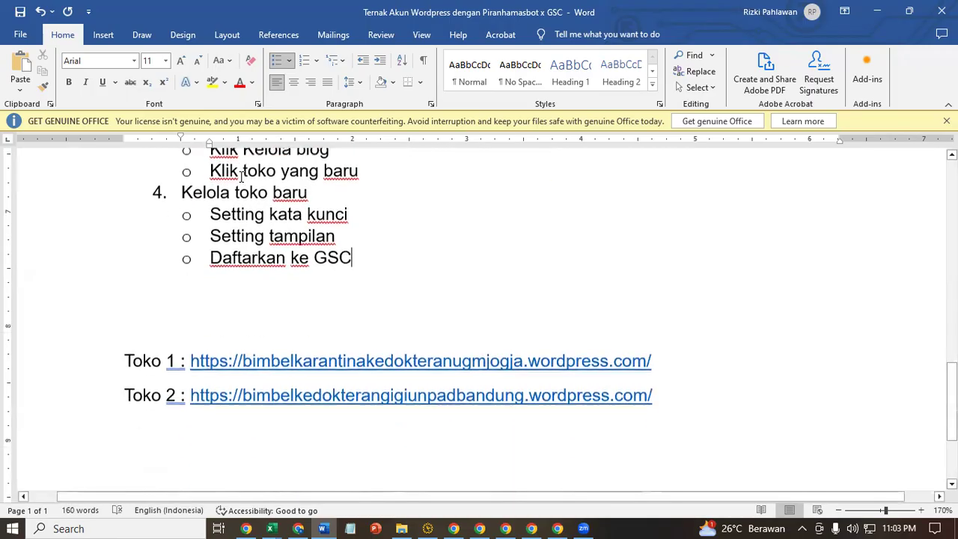
scroll(242, 177, "up", 3)
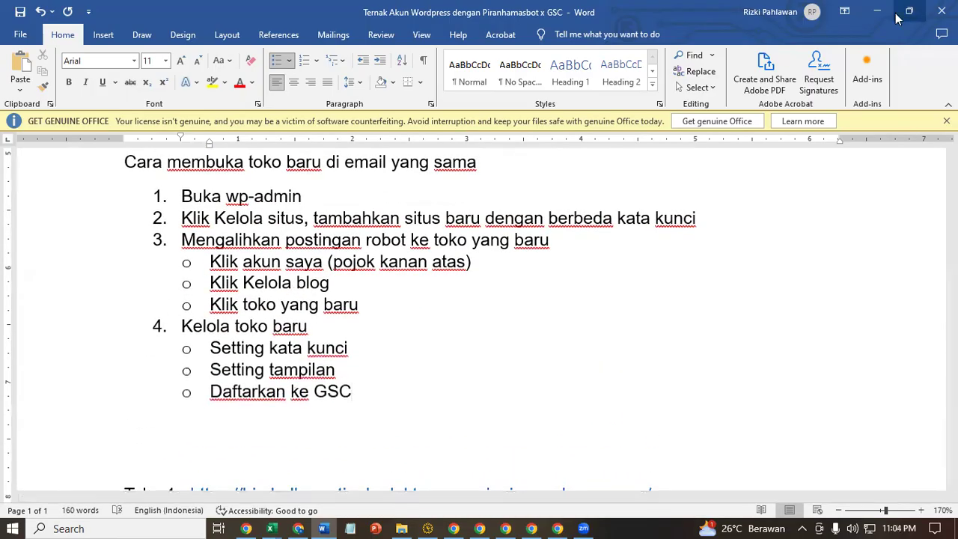
left_click(897, 19)
left_click(716, 15)
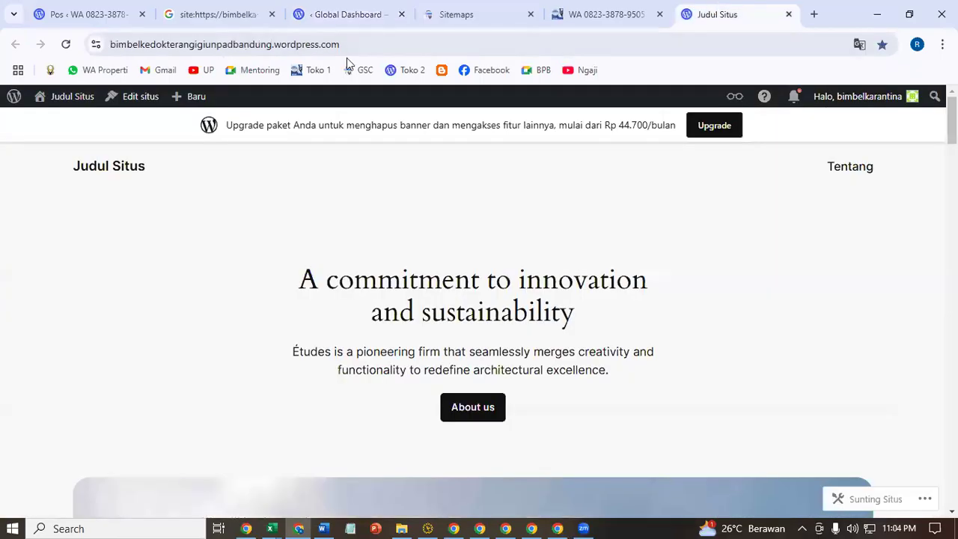
- Open the second site's /wp-admin dashboard and go to its Pos list
left_click(397, 43)
left_click(433, 43)
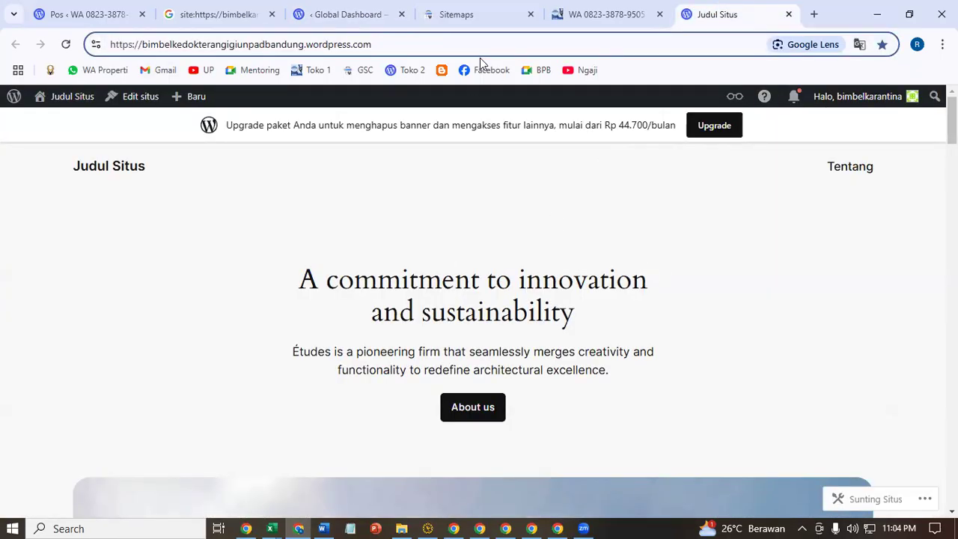
type("/wp-admin")
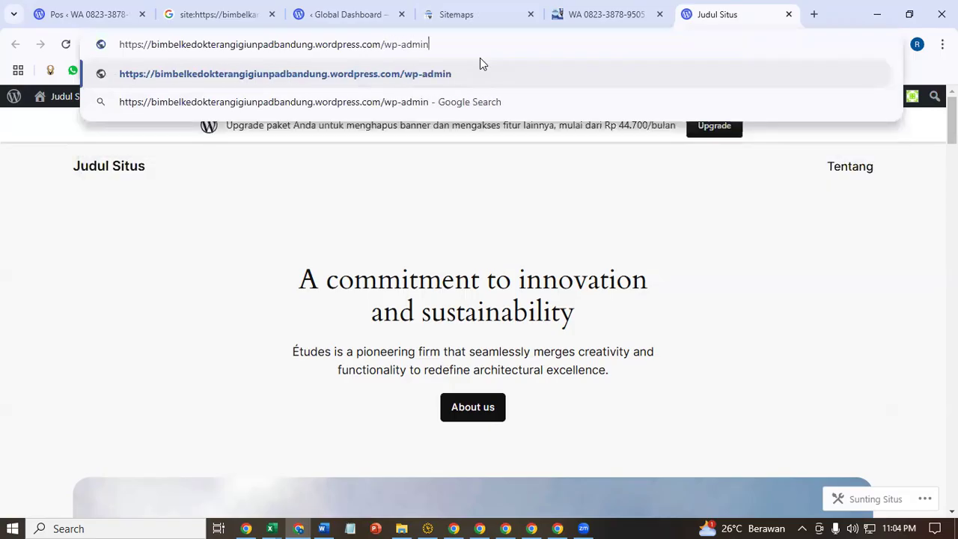
key("Return")
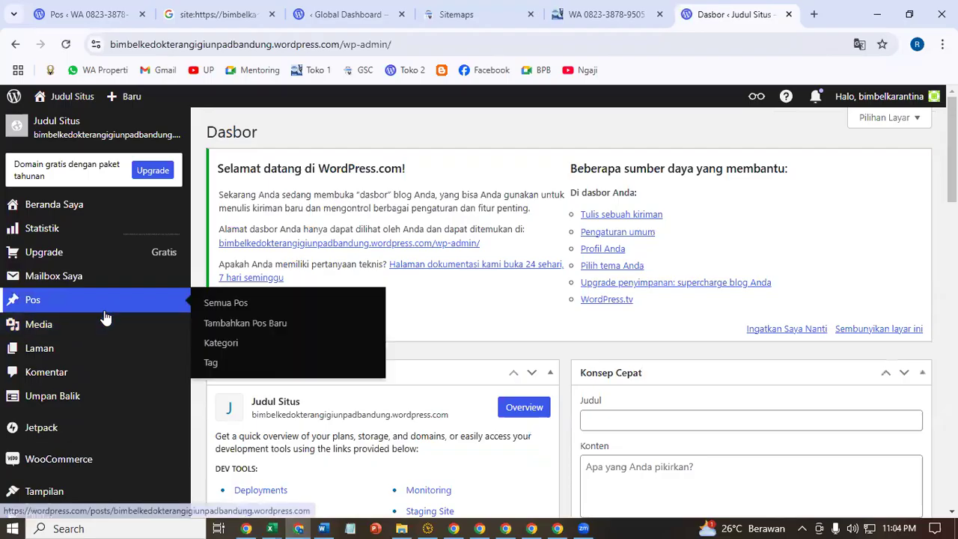
left_click(104, 313)
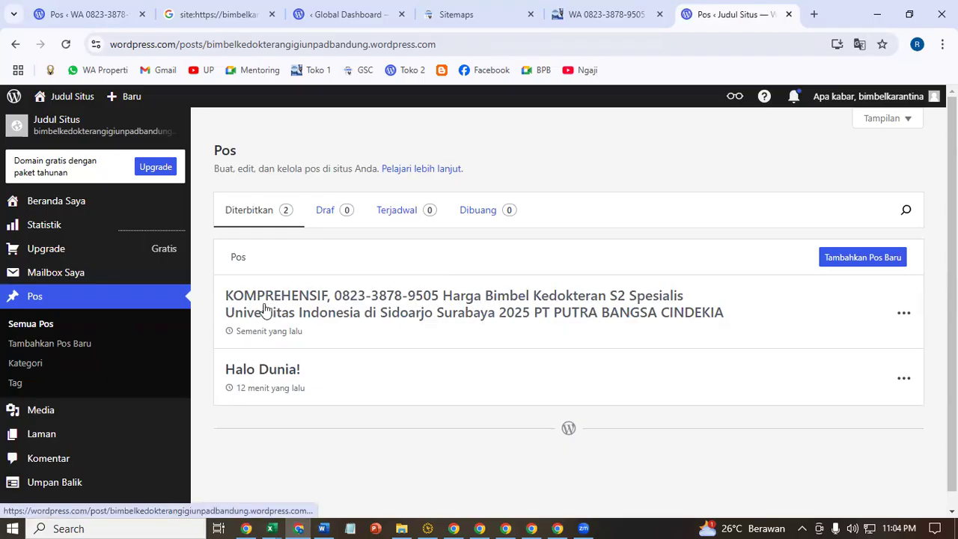
- Move the default 'Halo Dunia!' post to the trash using Buang
left_click(618, 12)
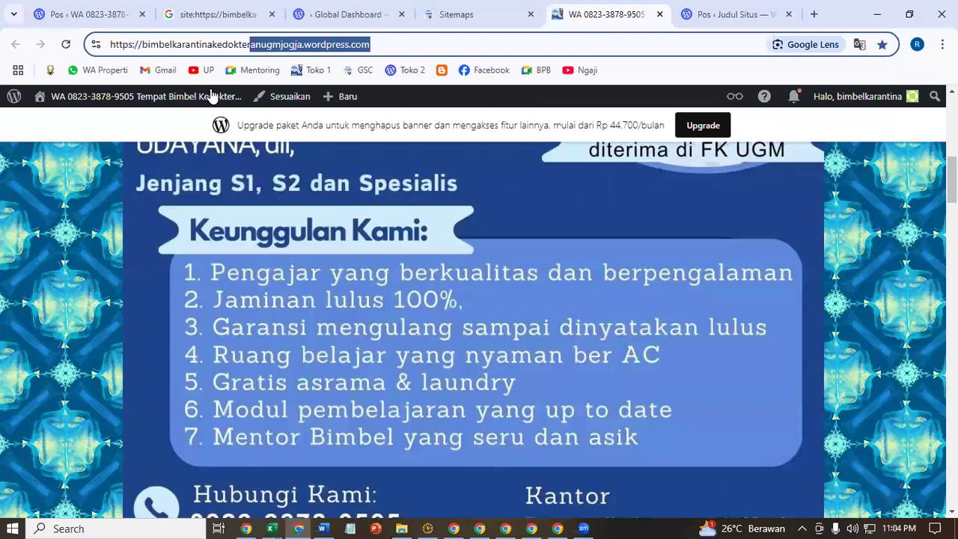
left_click(695, 11)
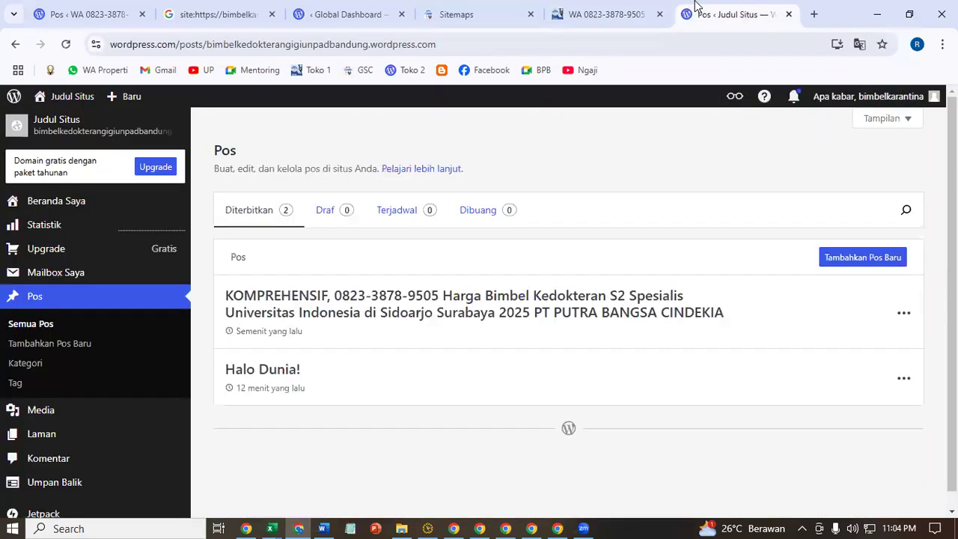
left_click(904, 378)
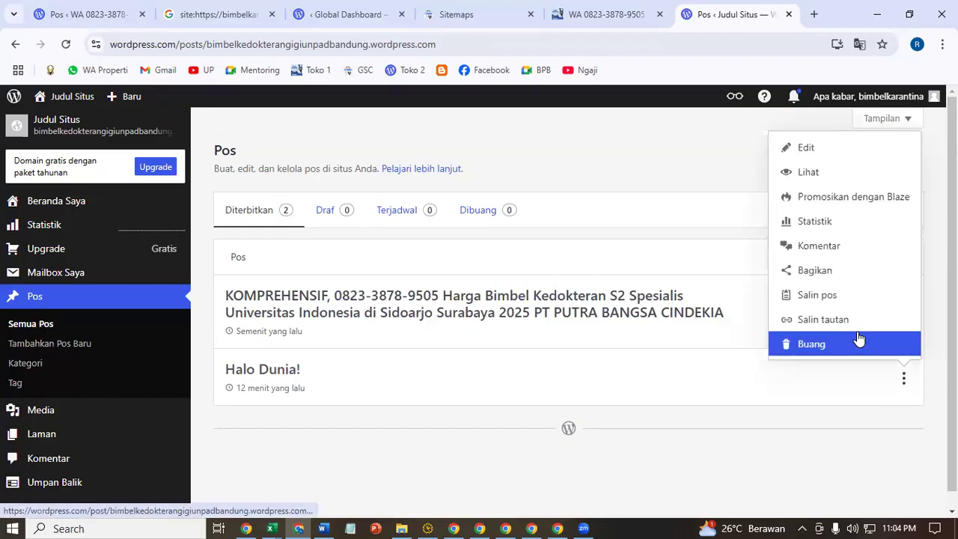
left_click(858, 338)
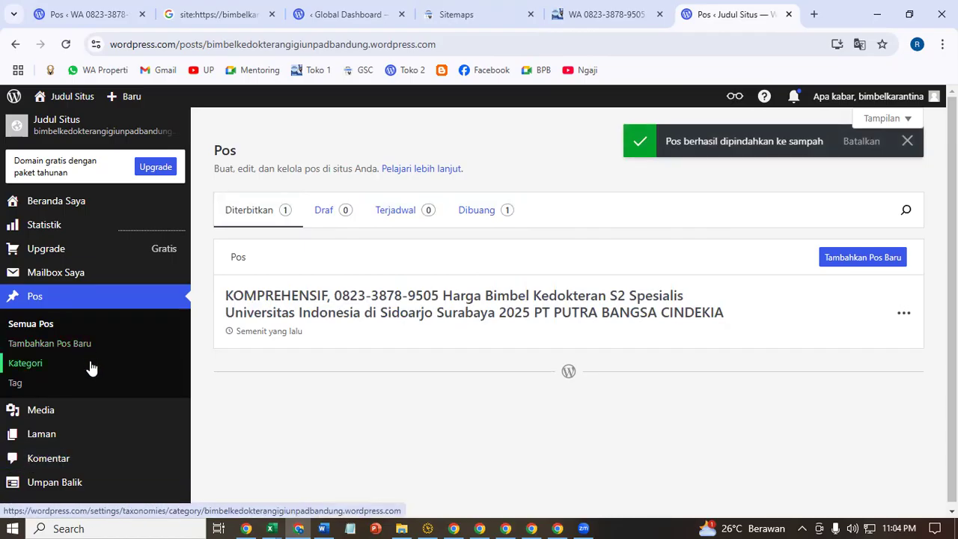
scroll(120, 389, "down", 3)
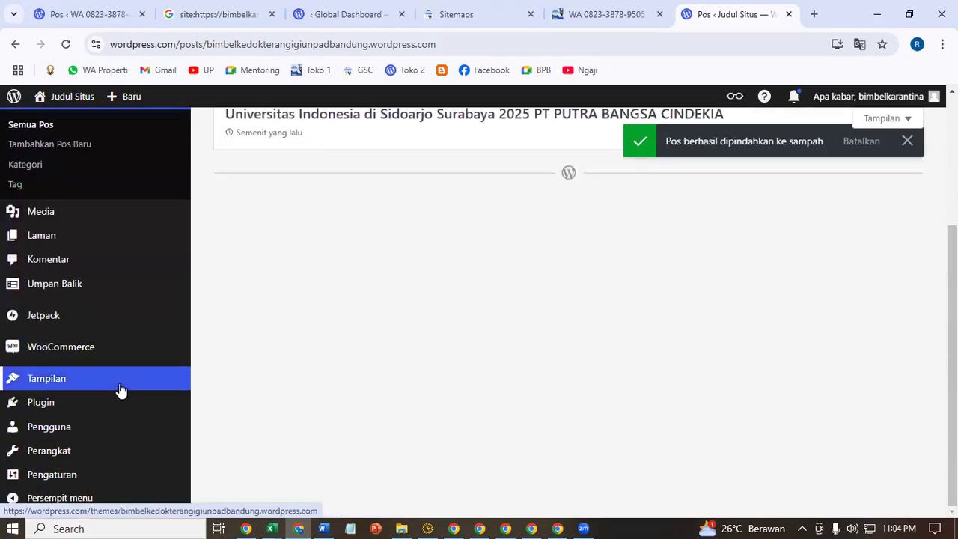
- In Pengaturan > Umum, upload poster image (4) as the new site icon
mouse_move(103, 485)
left_click(239, 314)
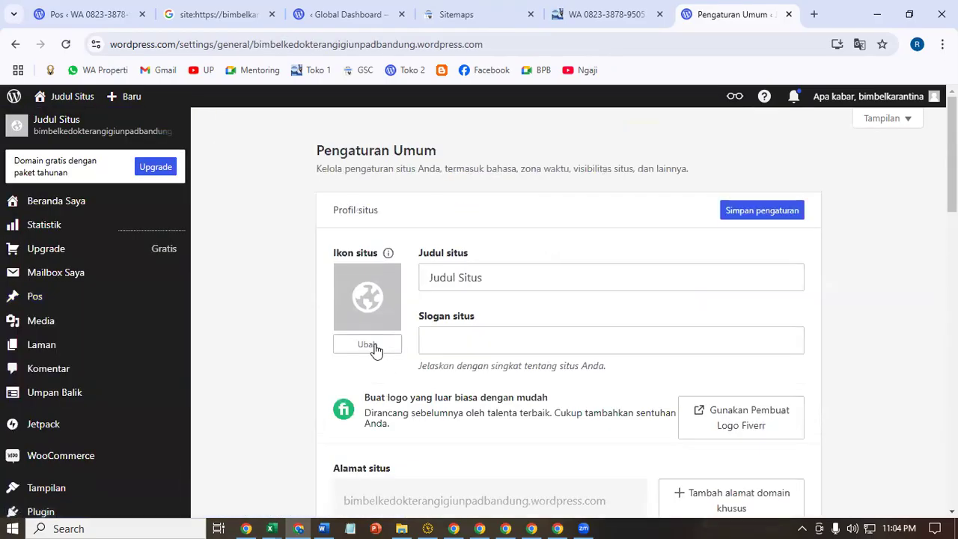
left_click(376, 346)
left_click(180, 171)
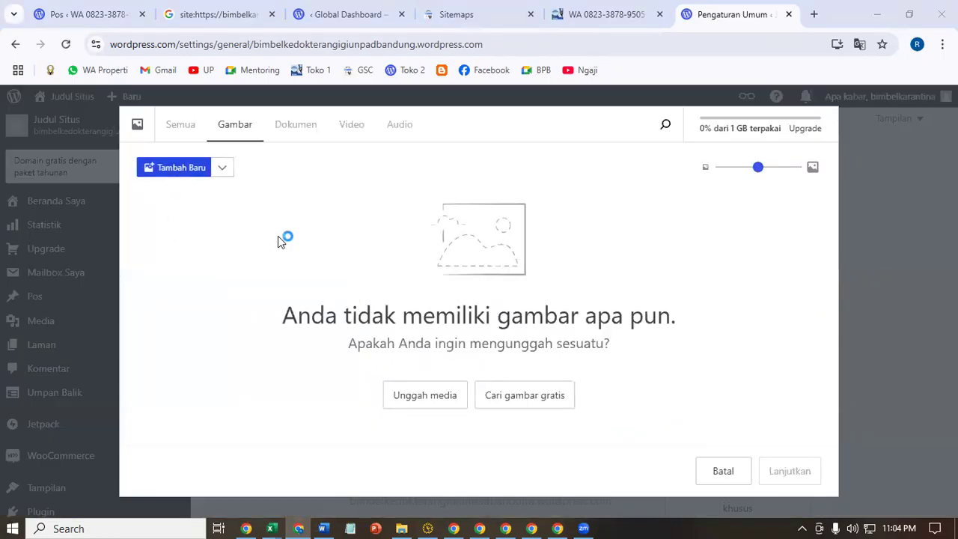
left_click(377, 153)
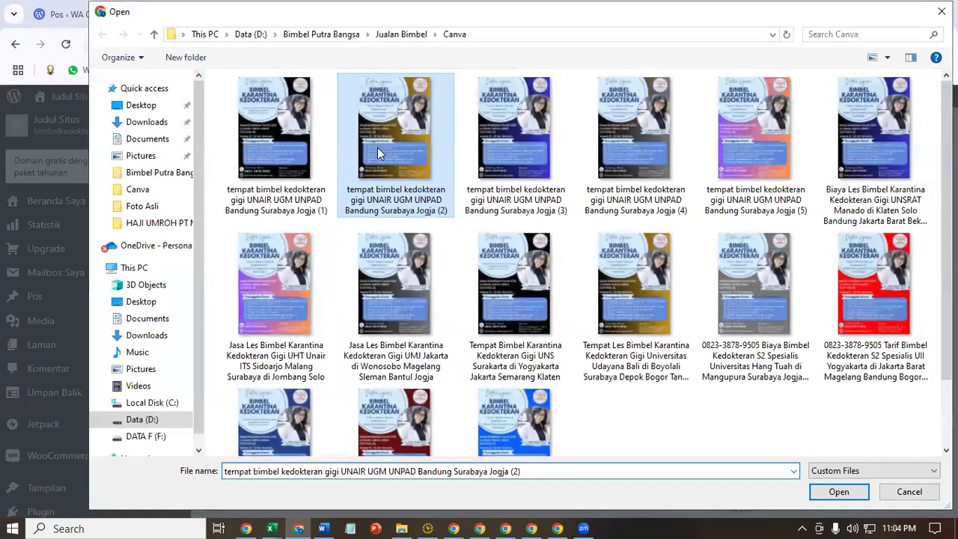
double_click(633, 162)
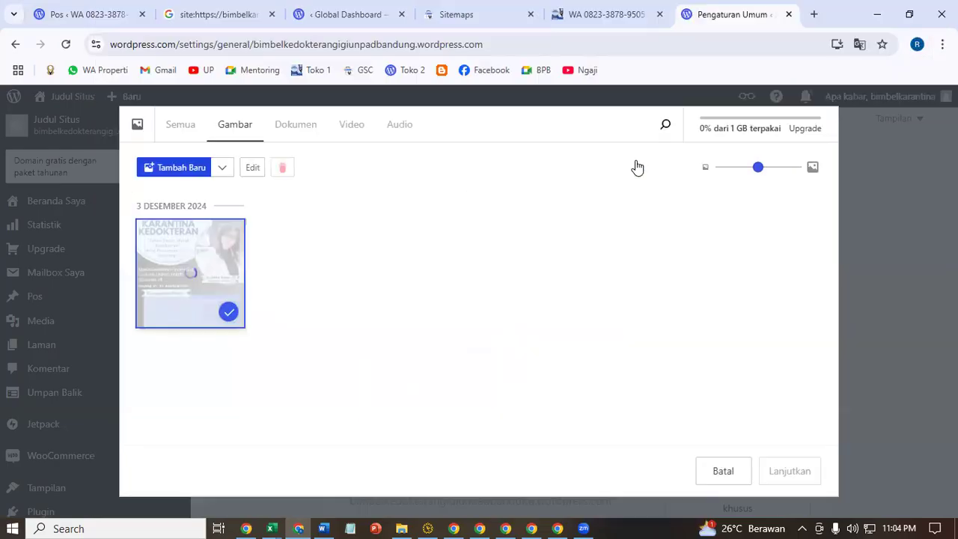
- Crop the uploaded poster to fit the icon area and apply it as the site icon
left_click(627, 9)
scroll(539, 343, "up", 3)
scroll(538, 343, "up", 5)
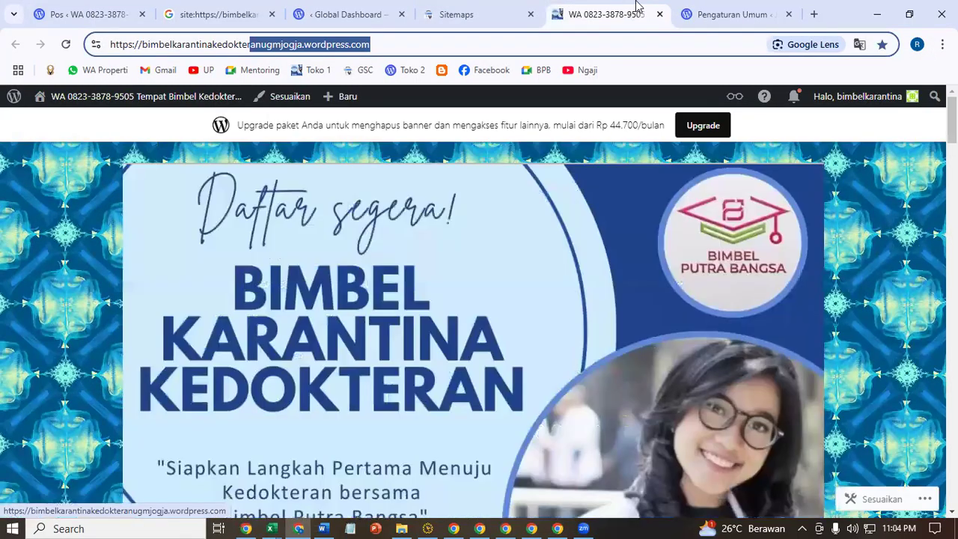
left_click(730, 14)
left_click(811, 491)
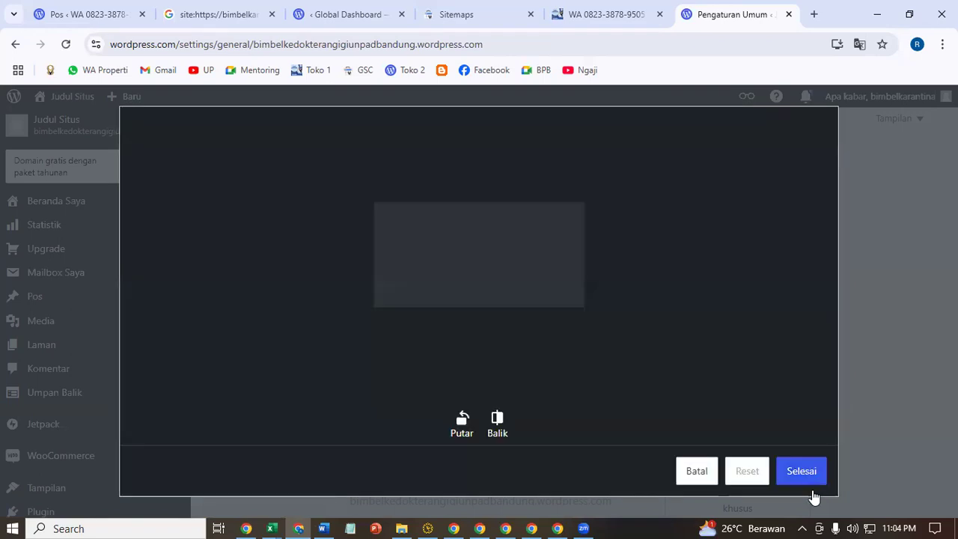
left_click_drag(566, 319, 559, 245)
left_click_drag(491, 262, 743, 417)
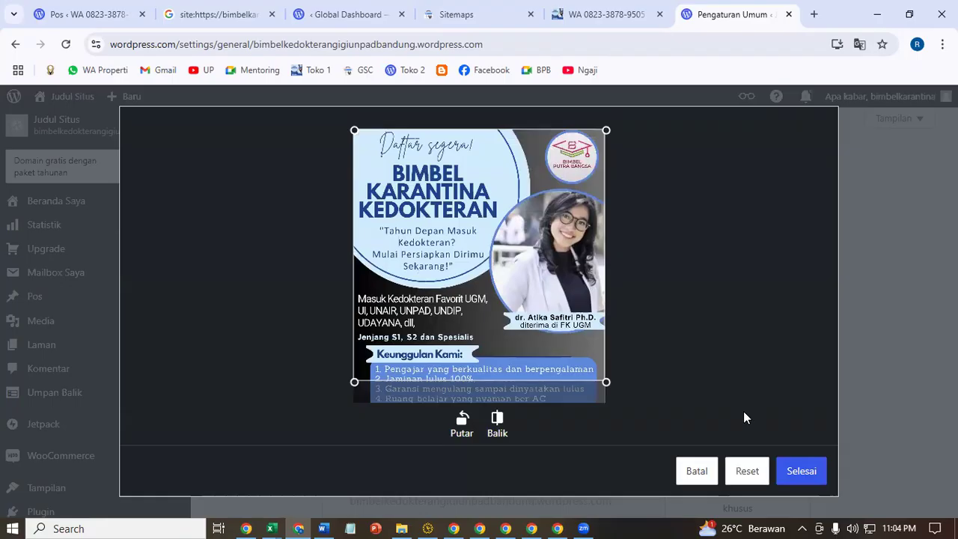
left_click(802, 471)
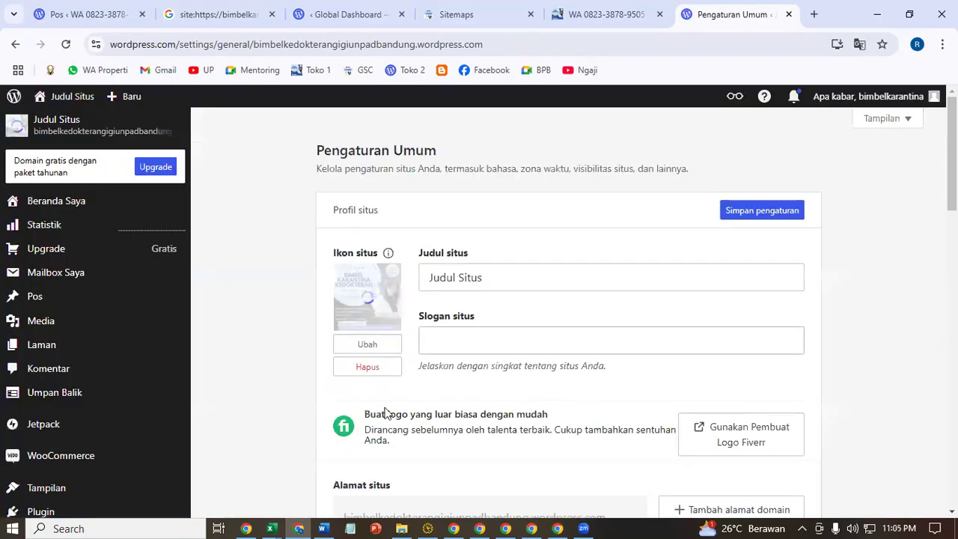
- Copy the EKSKLUSIF title from cell C138 of the Riset workbook's Judul sheet, then minimize Excel
right_click(279, 523)
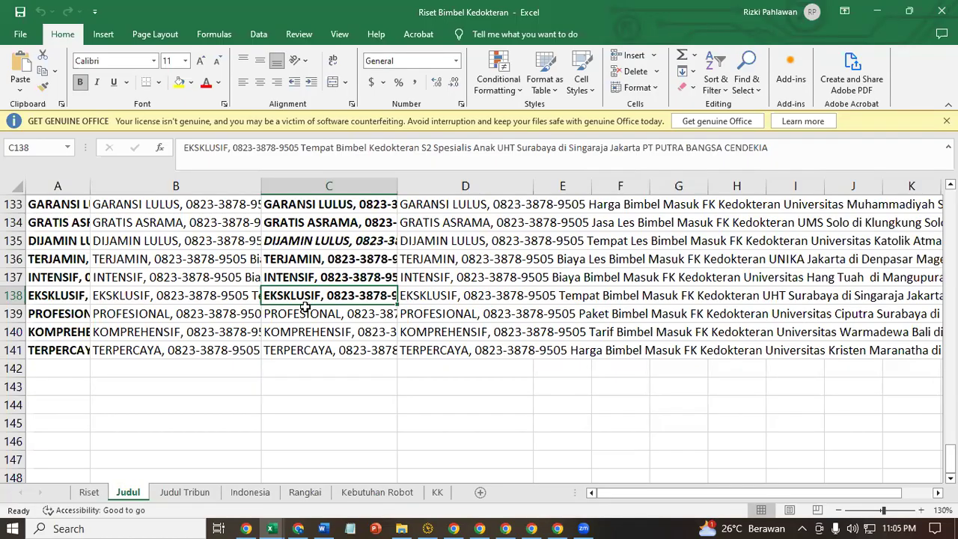
key("ctrl+c")
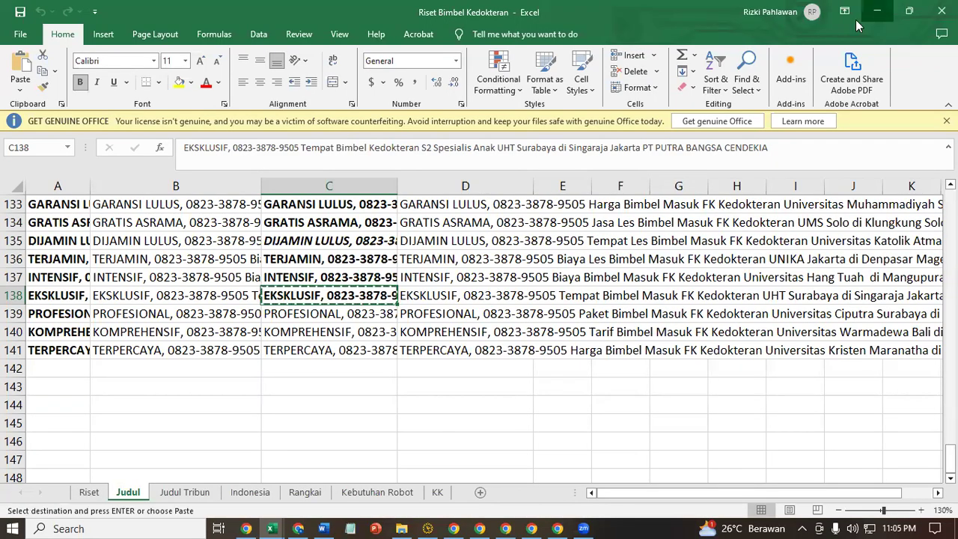
left_click(877, 12)
- Paste the copied title into Site Title, replace EKSKLUSIF with CALL and add 'Unpad Bandung'
left_click(877, 12)
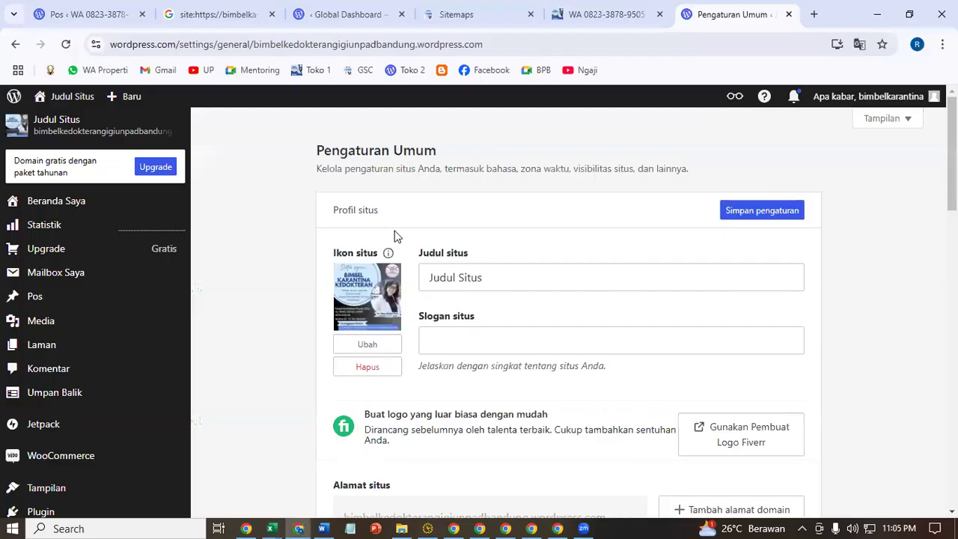
triple_click(534, 277)
key("ctrl+v")
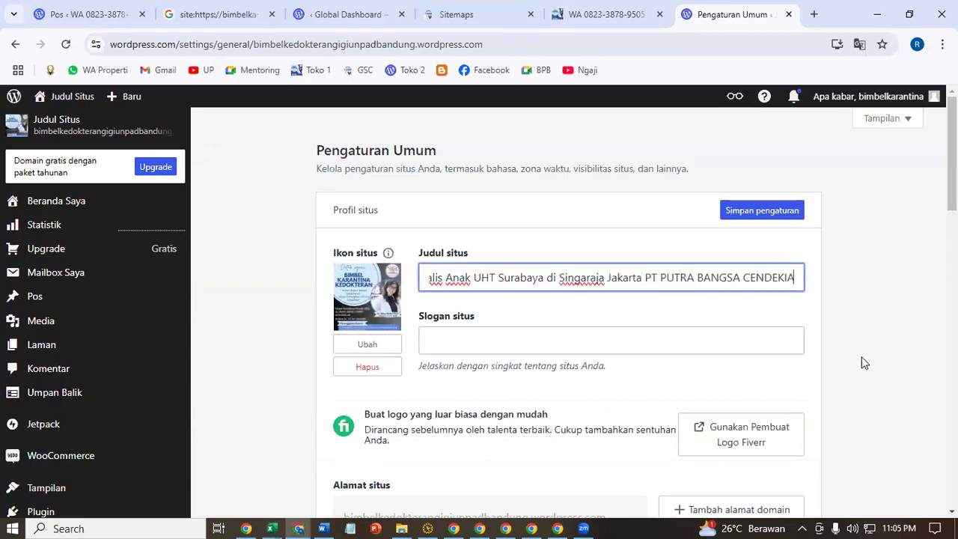
left_click(855, 343)
left_click_drag(493, 284, 397, 307)
key("BackSpace")
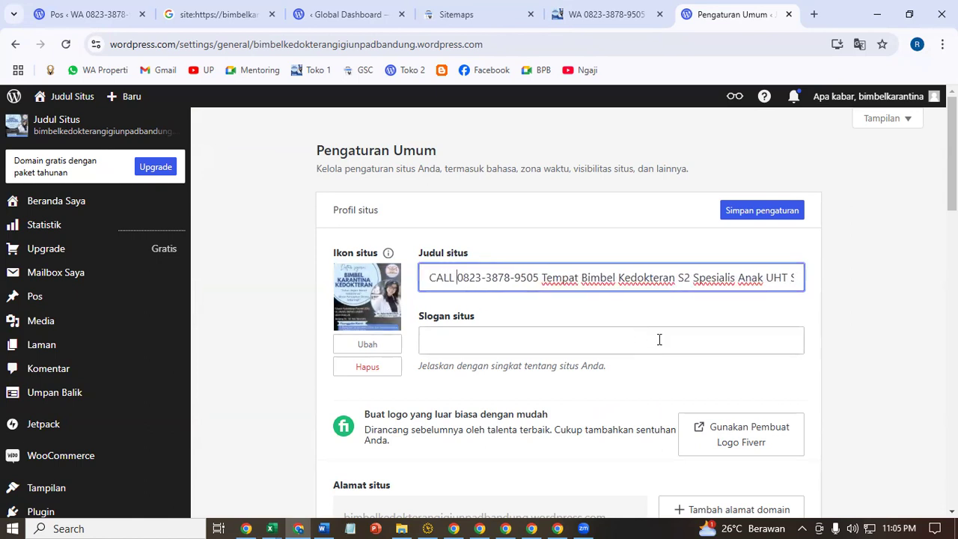
key("ctrl+plus")
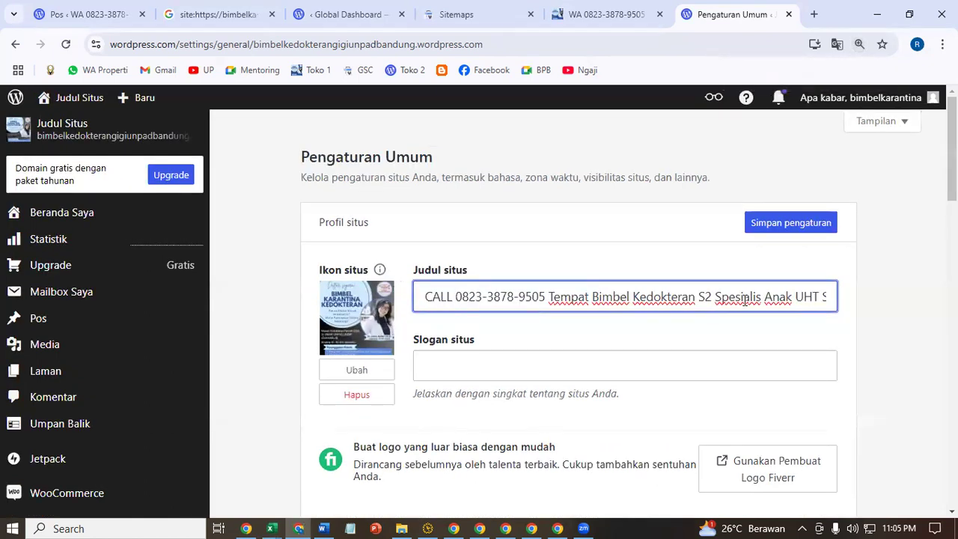
left_click_drag(796, 300, 752, 296)
type("Unpad")
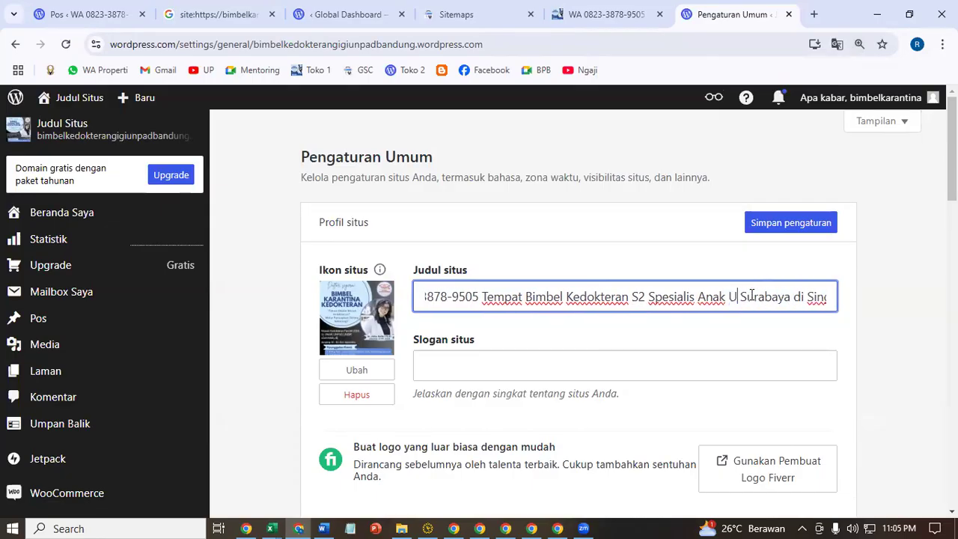
type(" Bandung")
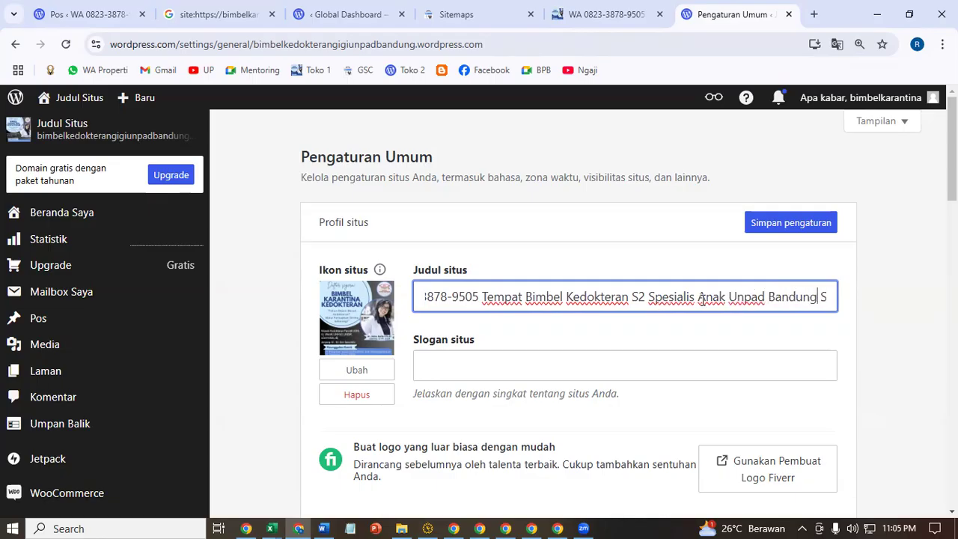
- Change Anak to Gigi in the title, copy it into the tagline, and save
double_click(701, 300)
type("Gigi")
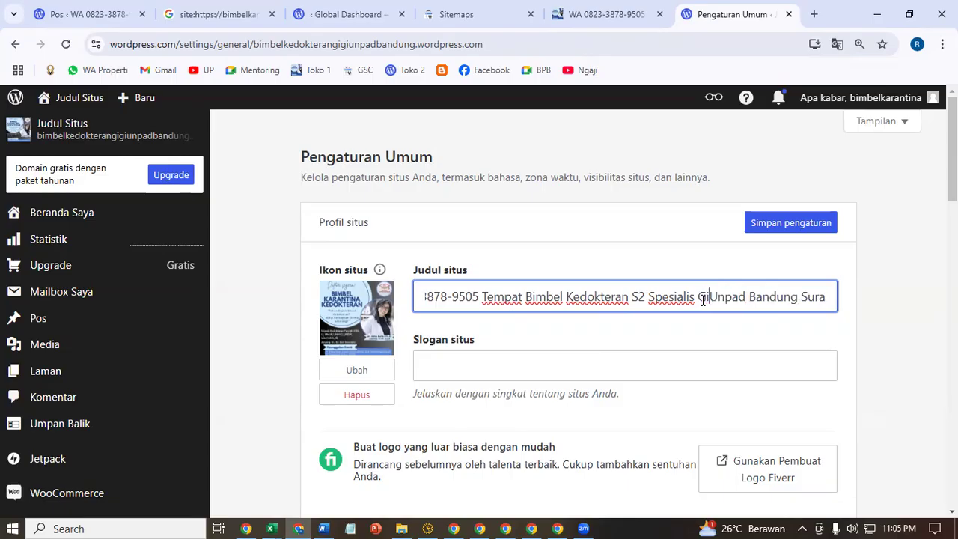
key("ctrl+a")
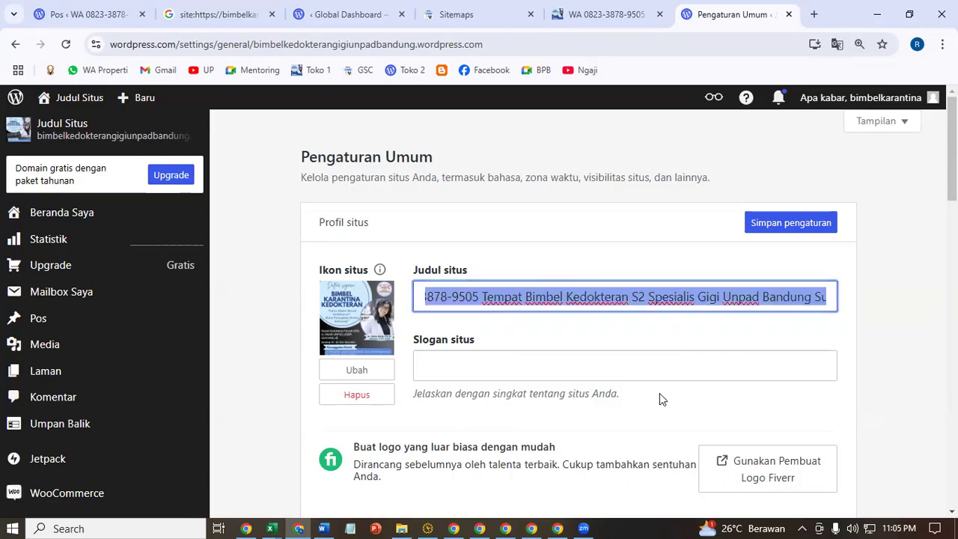
left_click(624, 359)
key("ctrl+v")
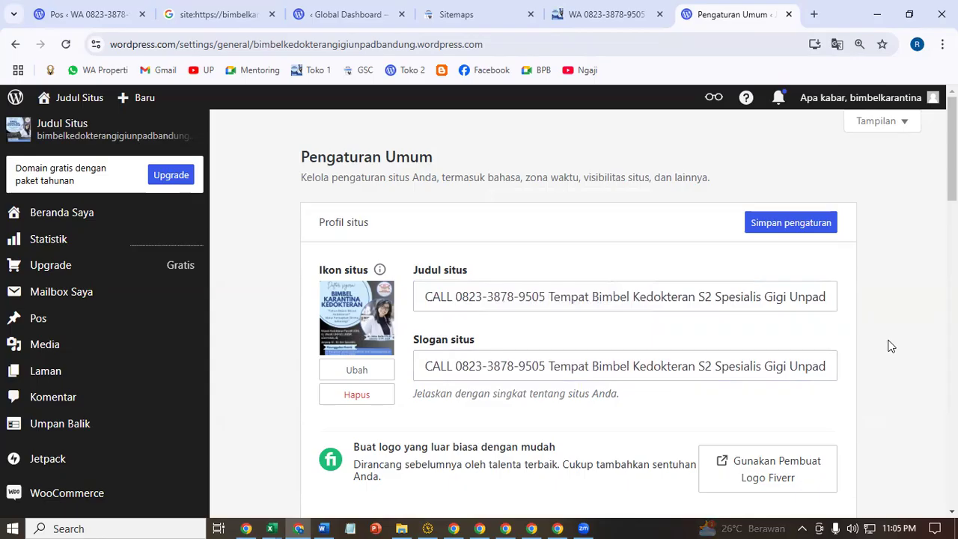
left_click(790, 222)
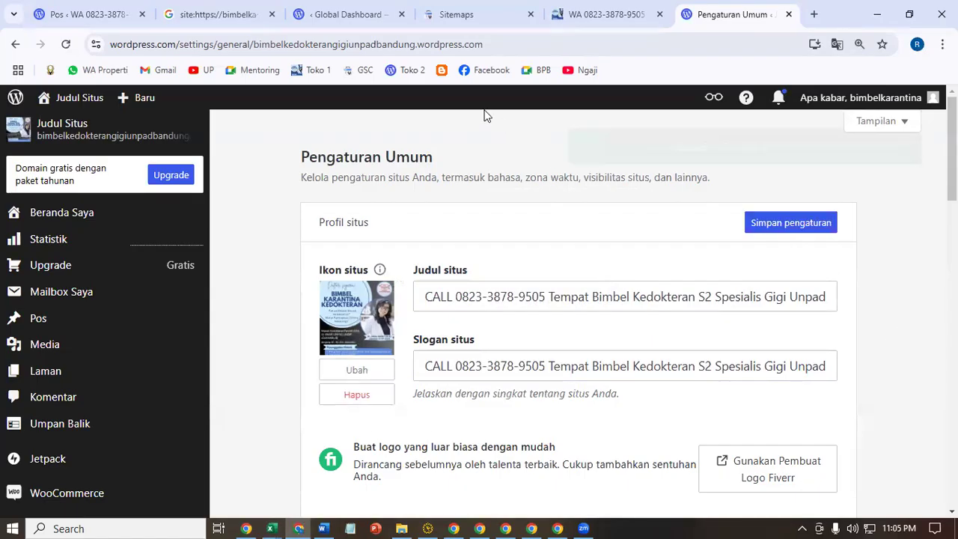
- Open the site in a new tab and reload it to see the new title
right_click(401, 76)
left_click(427, 90)
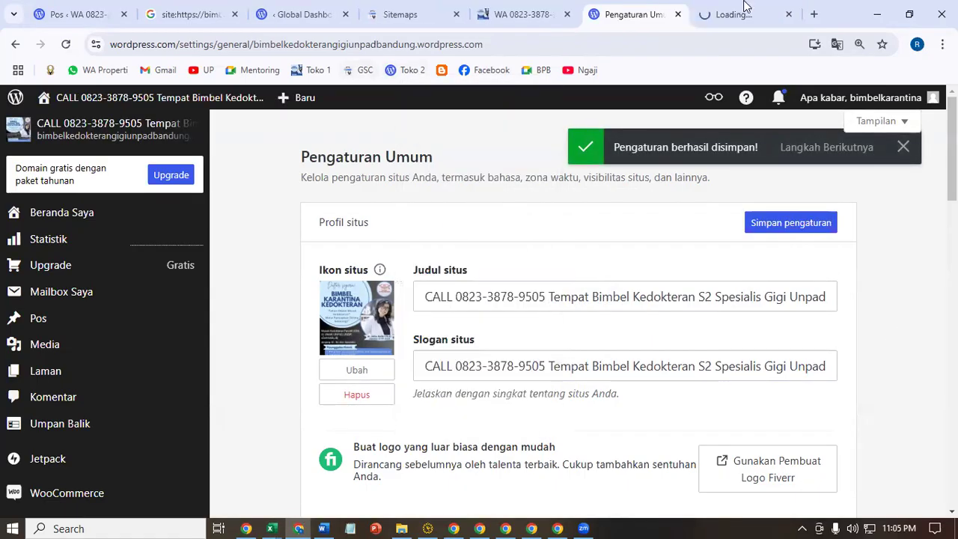
key("ctrl+Tab")
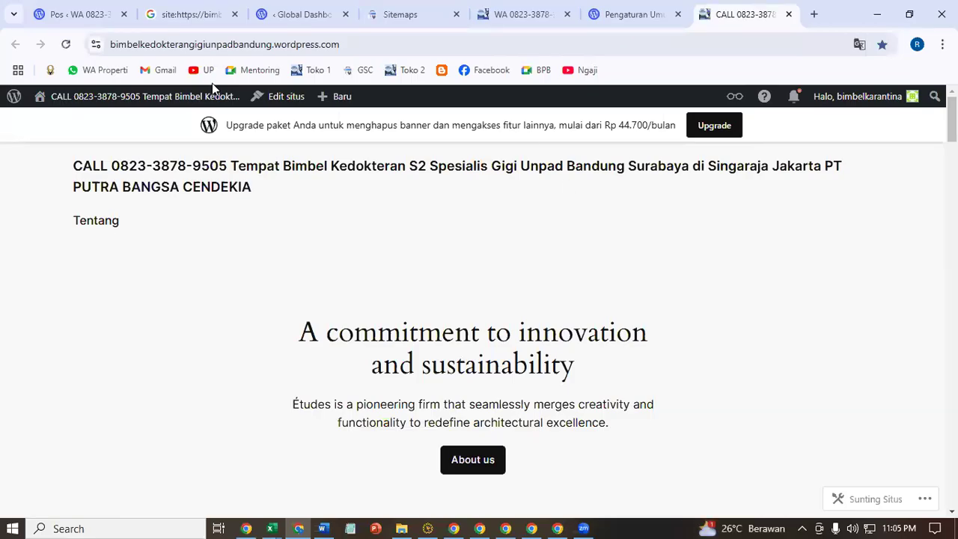
left_click(410, 72)
- In Writing settings, set blog posts per page to 1, save, and turn off infinite scroll
left_click(648, 6)
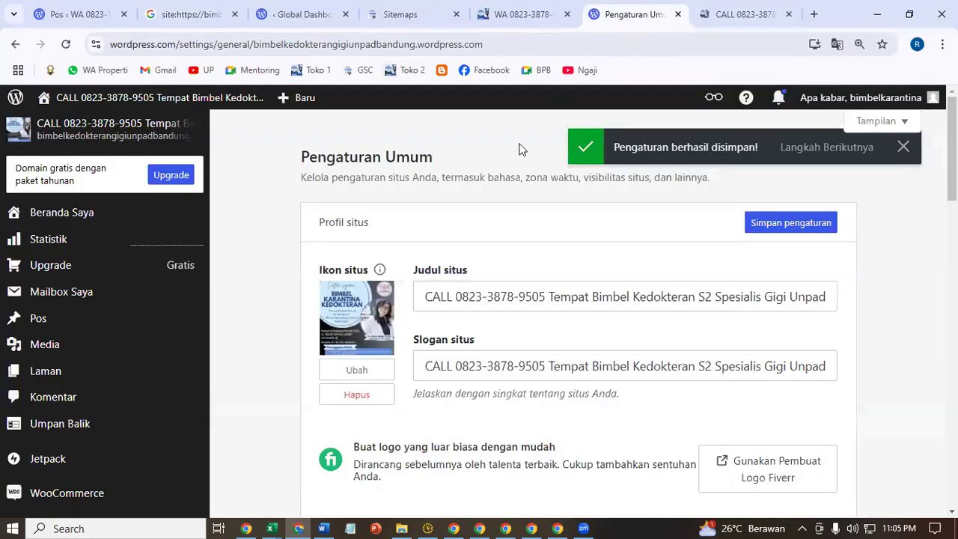
scroll(576, 351, "down", 5)
scroll(561, 388, "down", 4)
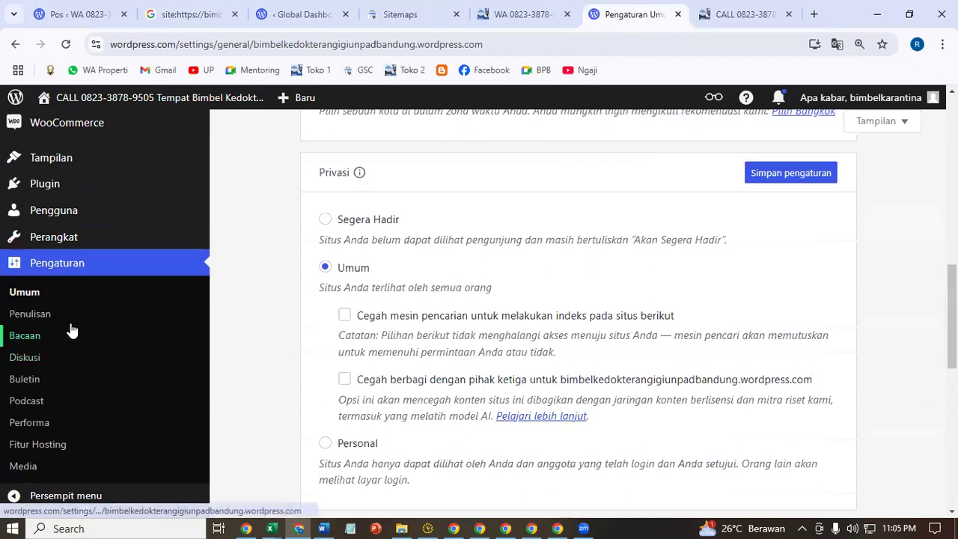
left_click(34, 314)
scroll(370, 398, "down", 4)
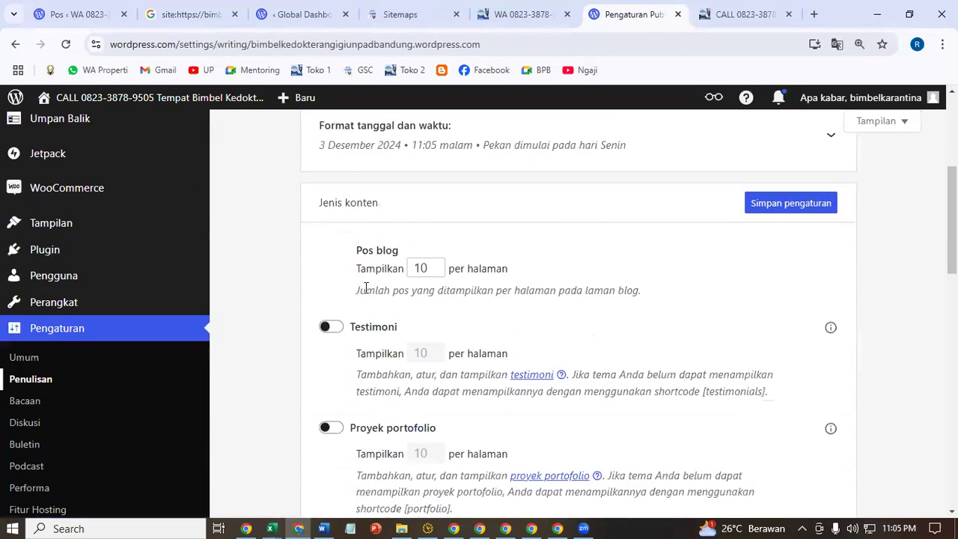
left_click(426, 267)
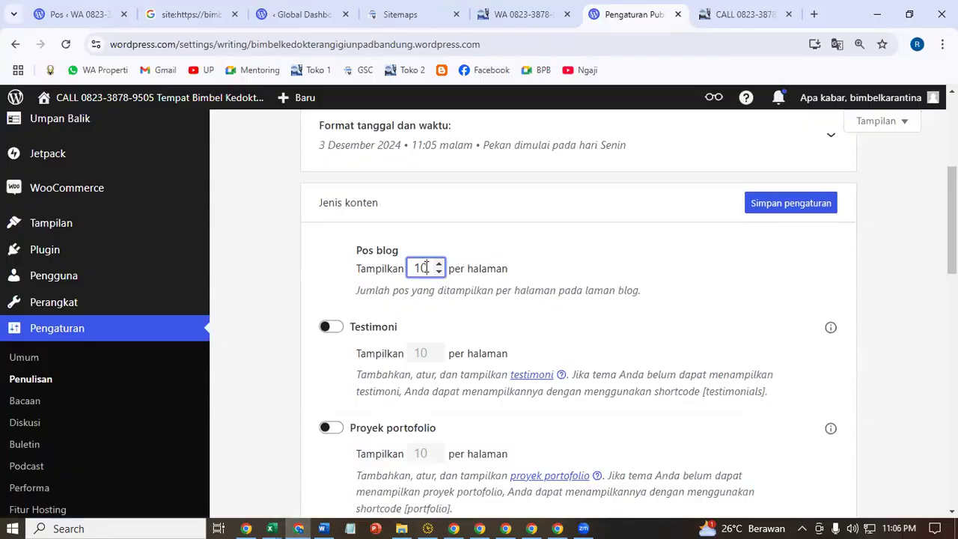
key("BackSpace")
left_click(765, 208)
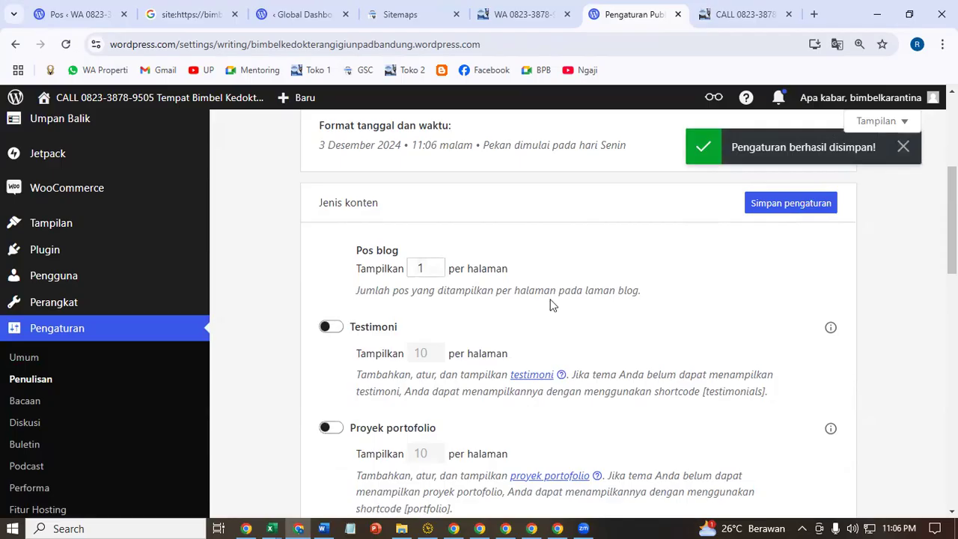
scroll(378, 324, "down", 4)
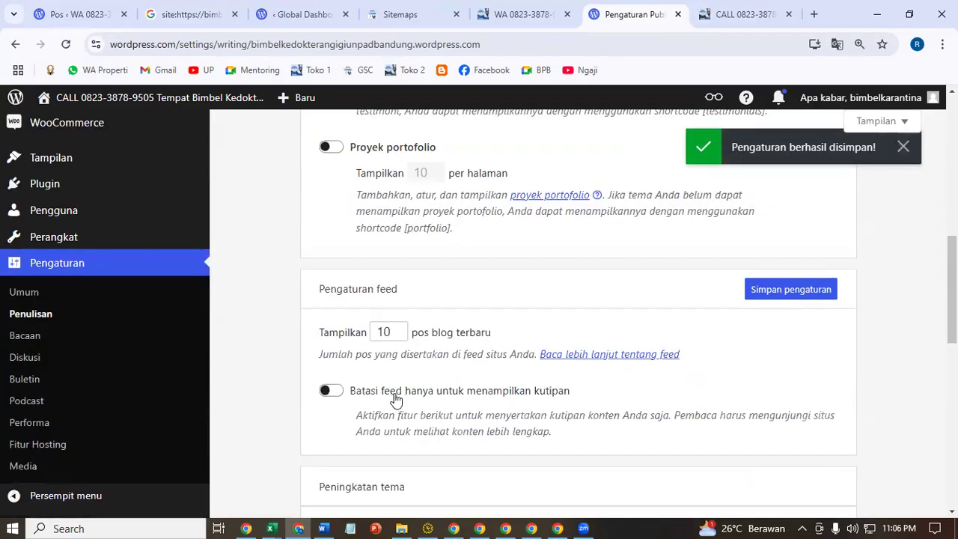
scroll(395, 399, "down", 3)
left_click(331, 347)
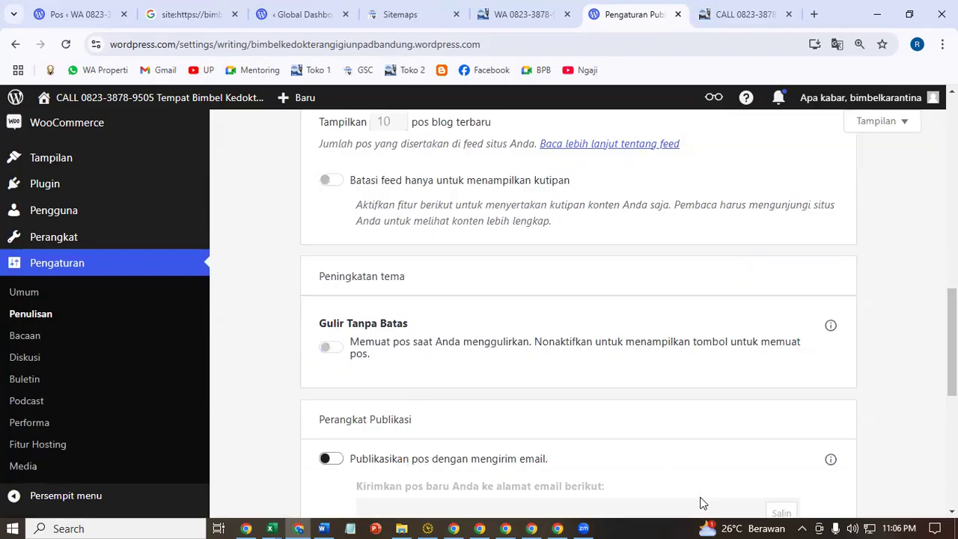
- In Discussion settings, turn off link notifications, pingbacks/trackbacks and comments on new articles
left_click(27, 357)
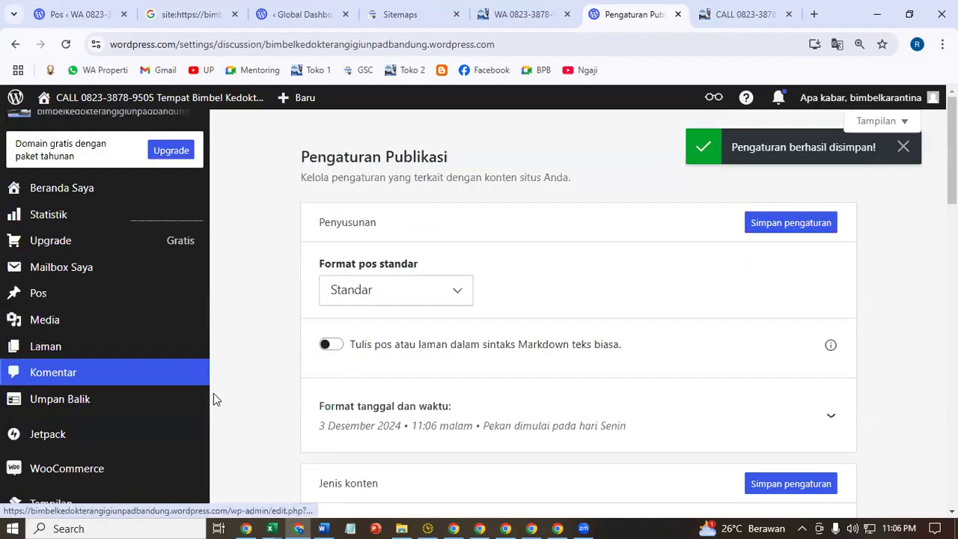
left_click(329, 268)
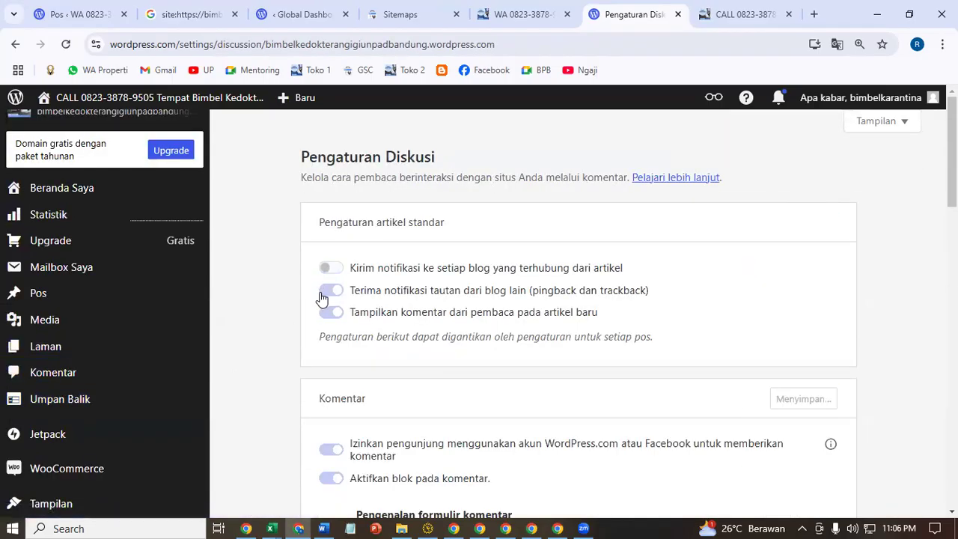
left_click(331, 290)
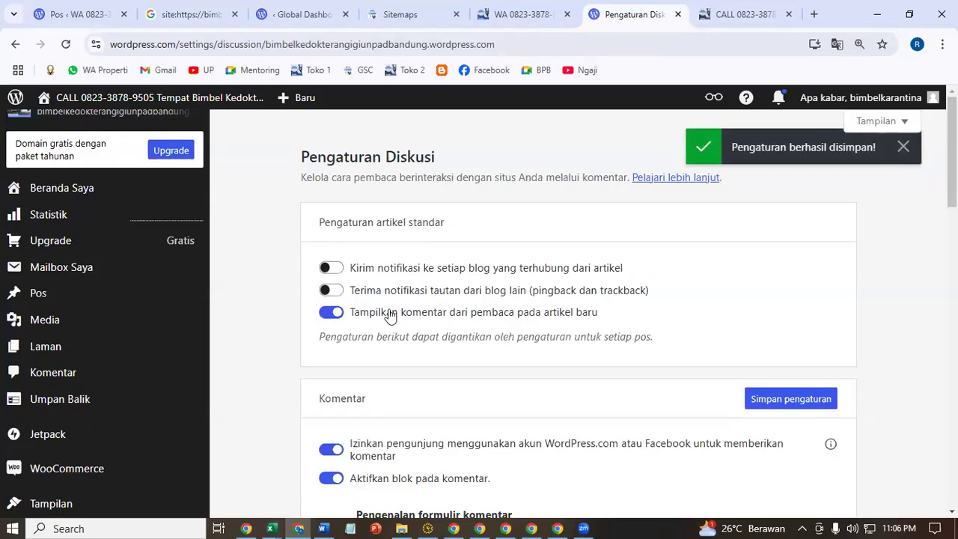
left_click(331, 312)
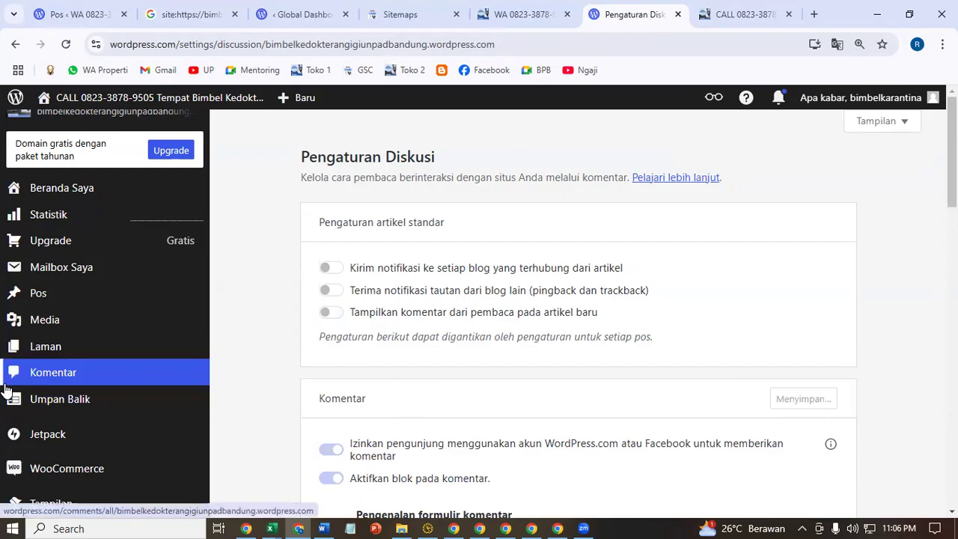
scroll(67, 266, "down", 4)
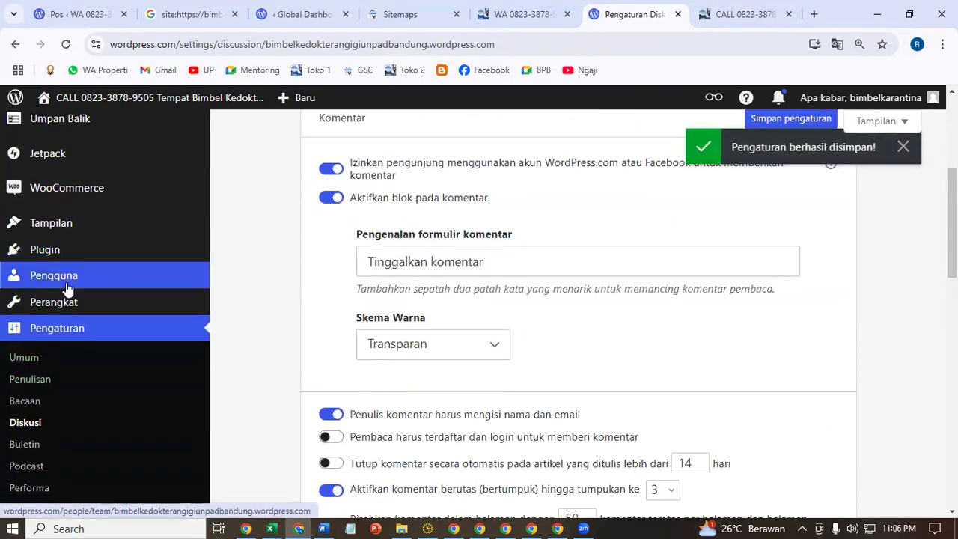
scroll(257, 246, "up", 4)
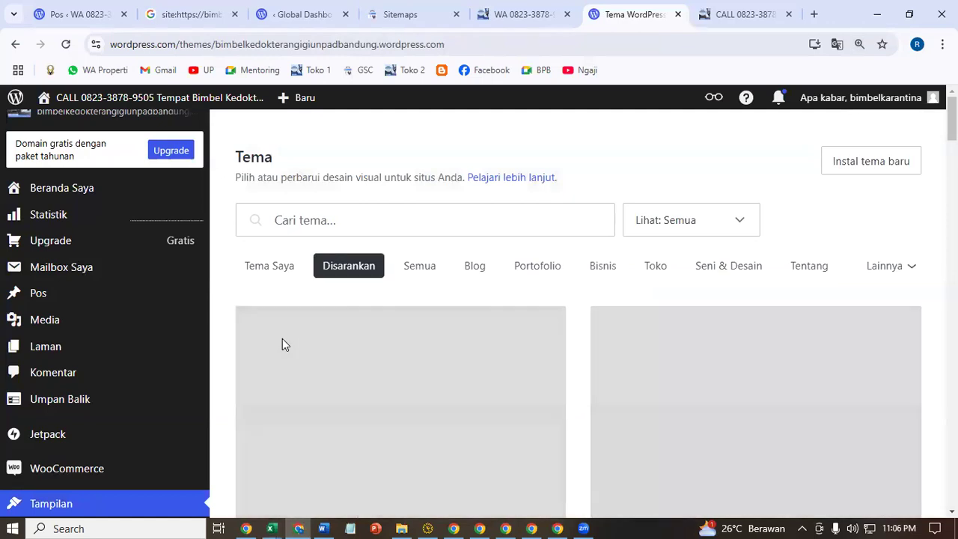
- Search themes for 'twenty el' and activate Twenty Eleven, then start customising it
left_click(337, 219)
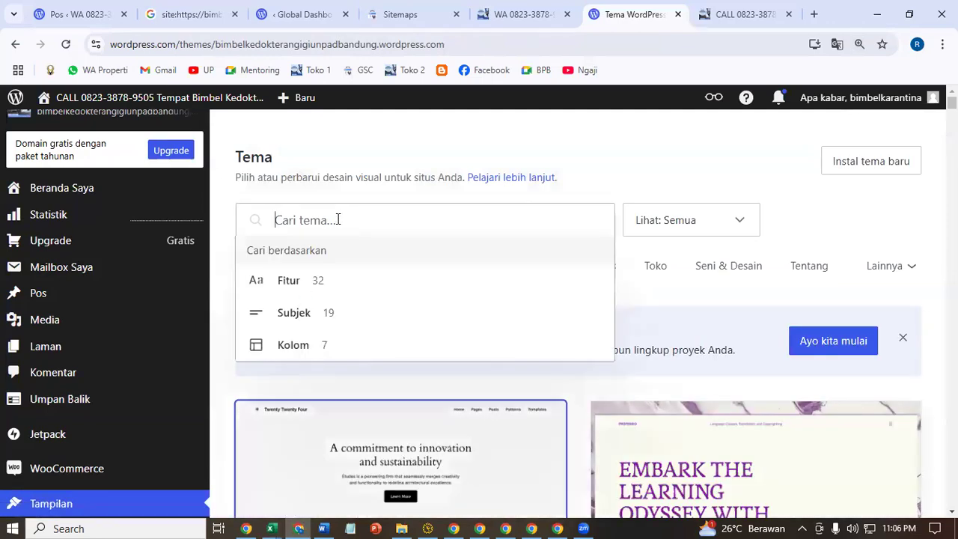
type("twent")
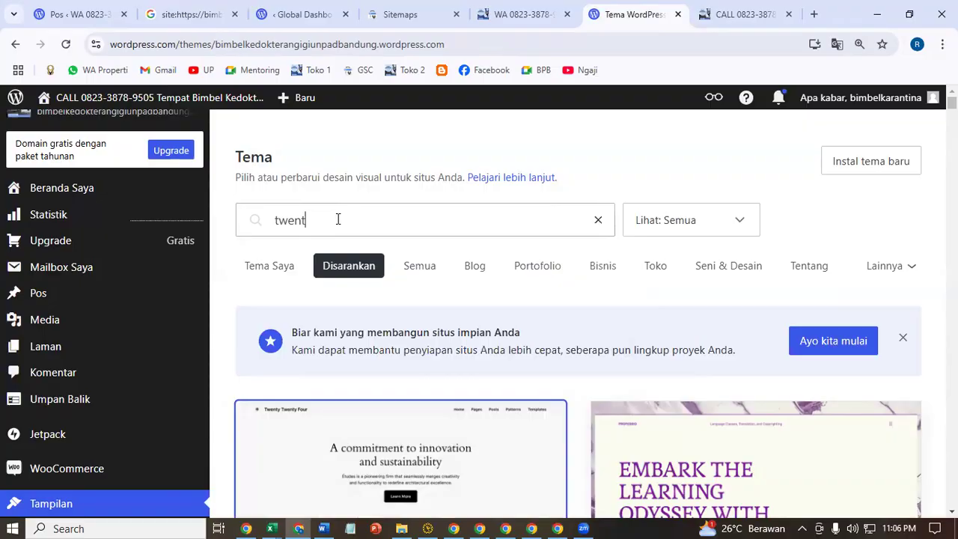
type("y eleven")
key("Return")
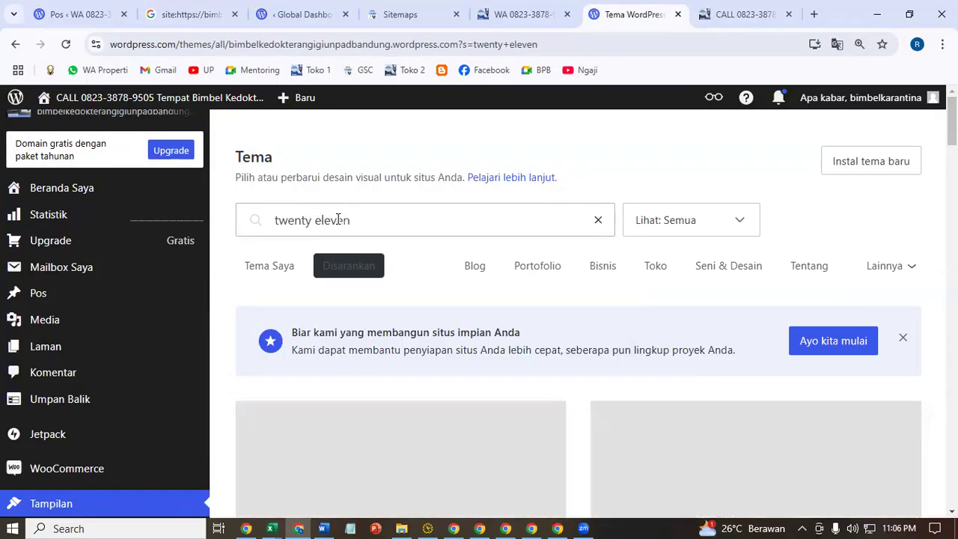
scroll(569, 278, "down", 3)
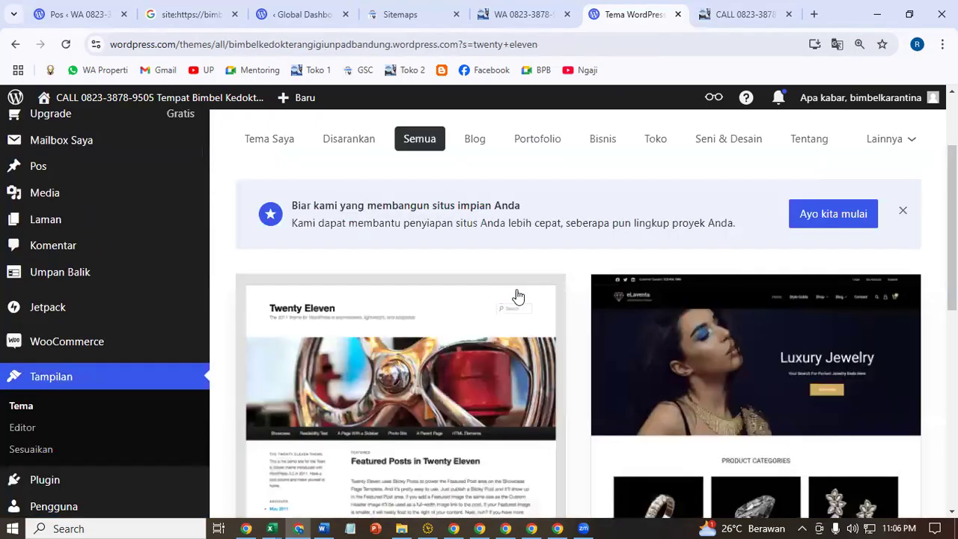
left_click(464, 329)
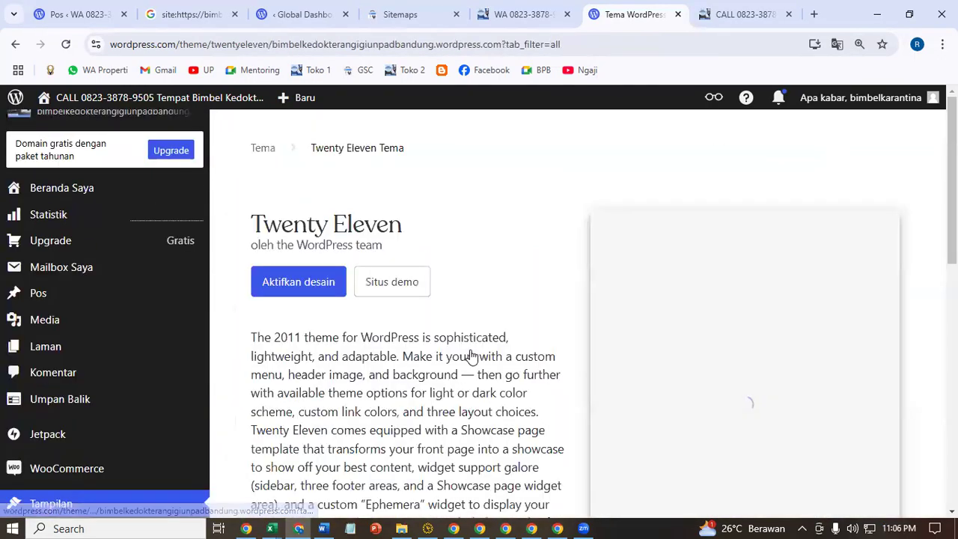
left_click(320, 297)
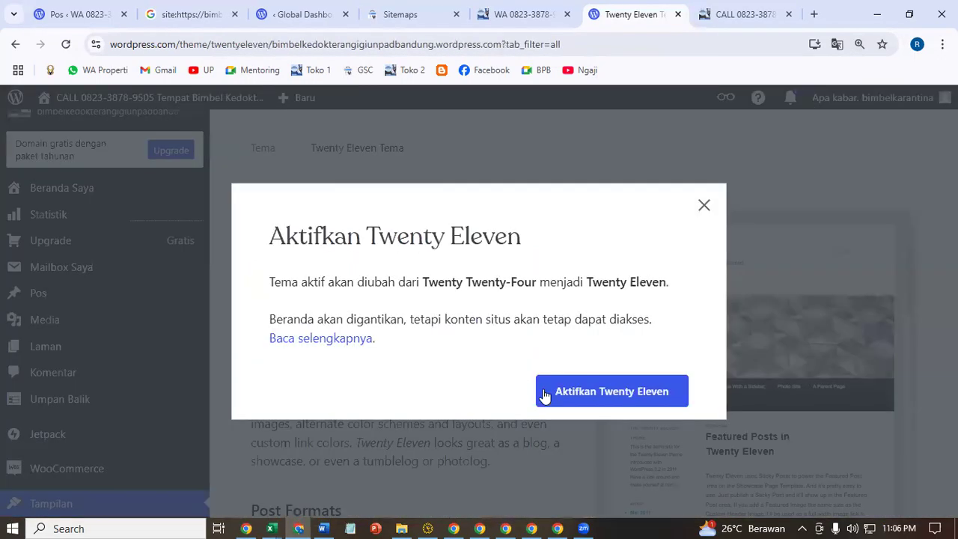
left_click(625, 394)
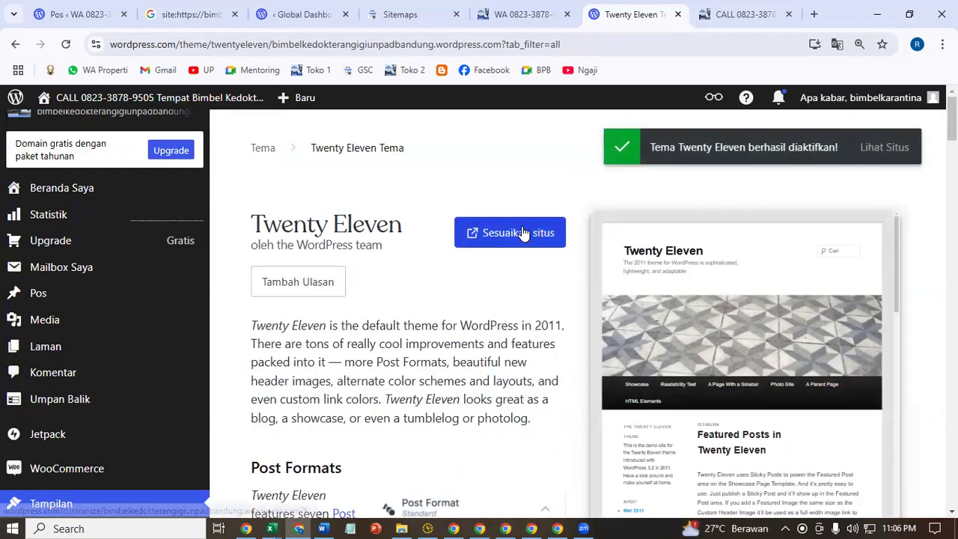
left_click(522, 233)
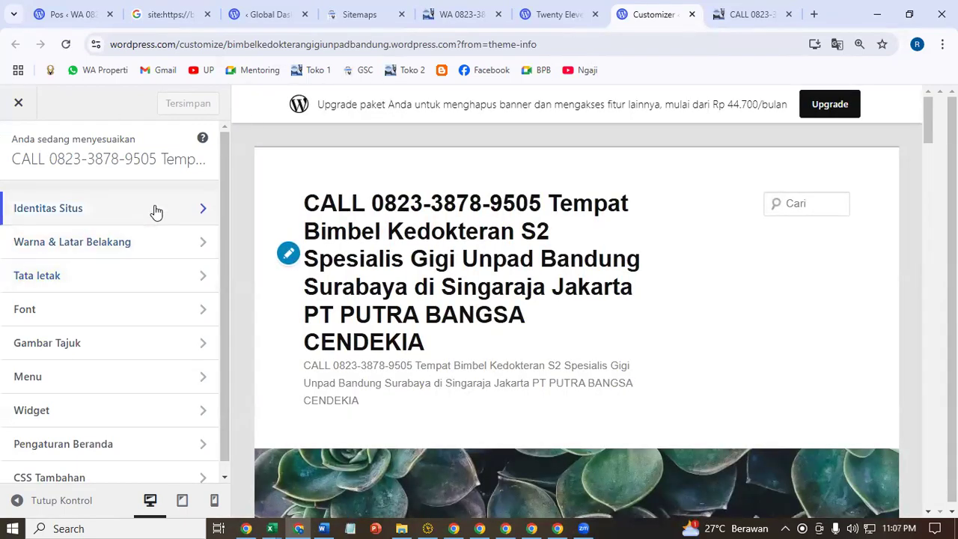
- Upload the UNS Surakarta poster image as a new header image
scroll(675, 363, "down", 3)
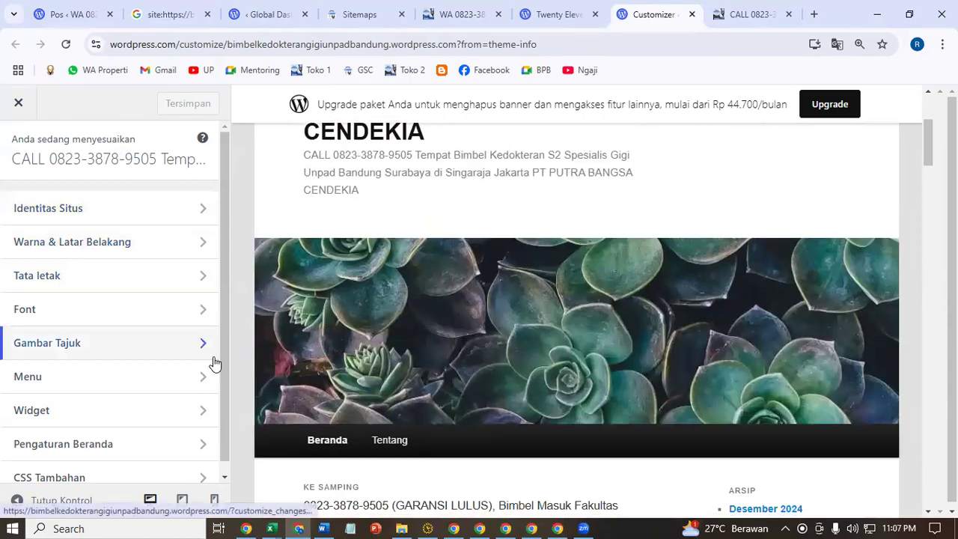
left_click(135, 348)
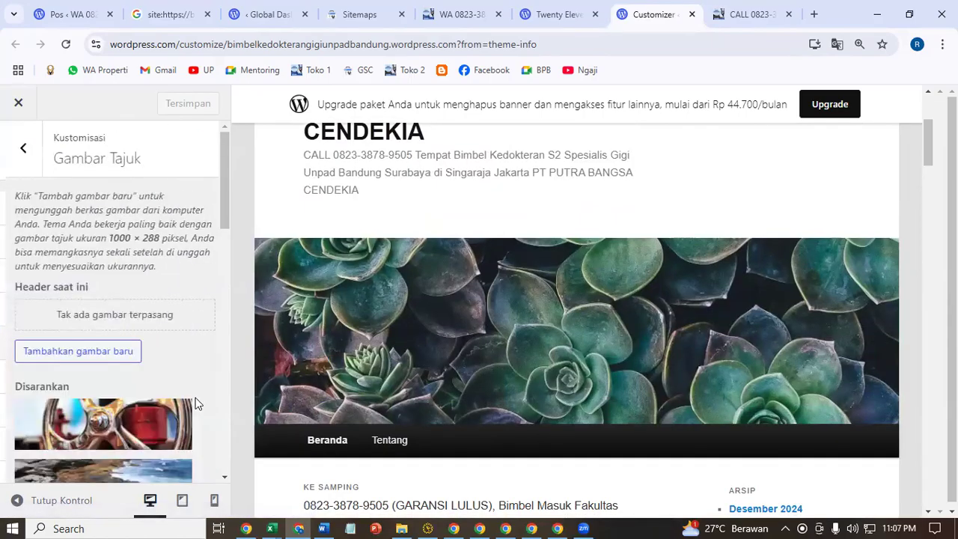
left_click(124, 355)
left_click(458, 338)
left_click(521, 283)
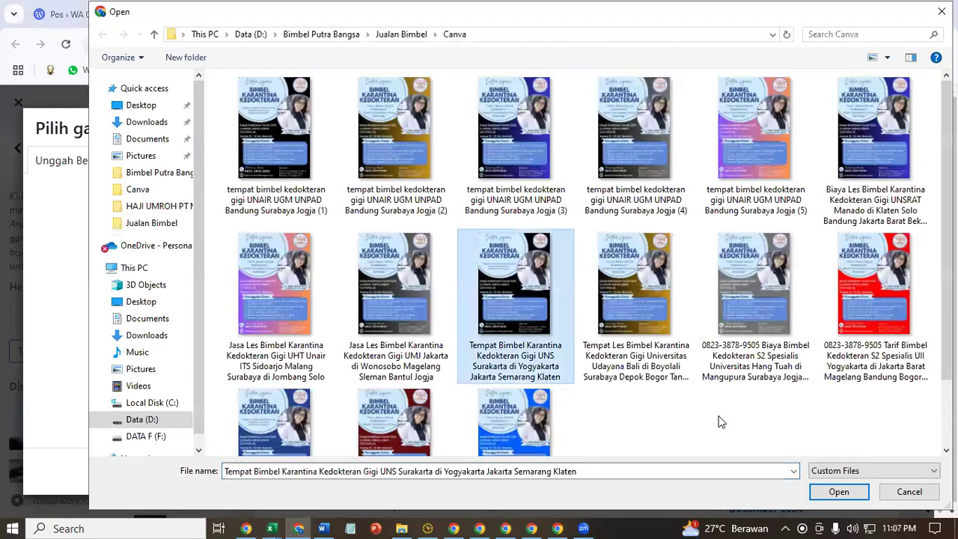
left_click(838, 492)
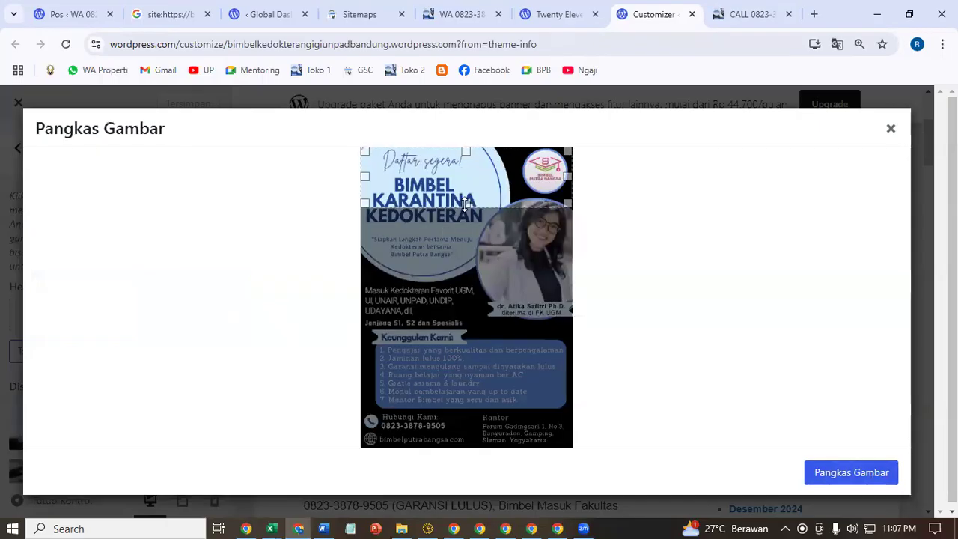
- Crop the header to include the whole poster, save it, and leave header settings
left_click_drag(457, 213, 457, 364)
left_click(894, 474)
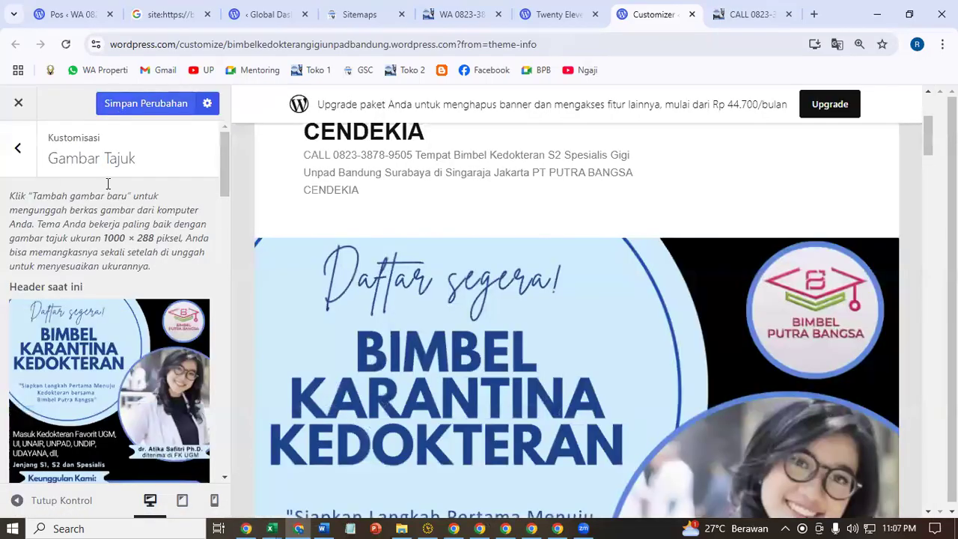
left_click(113, 110)
scroll(118, 317, "down", 5)
scroll(118, 322, "down", 5)
scroll(111, 330, "up", 9)
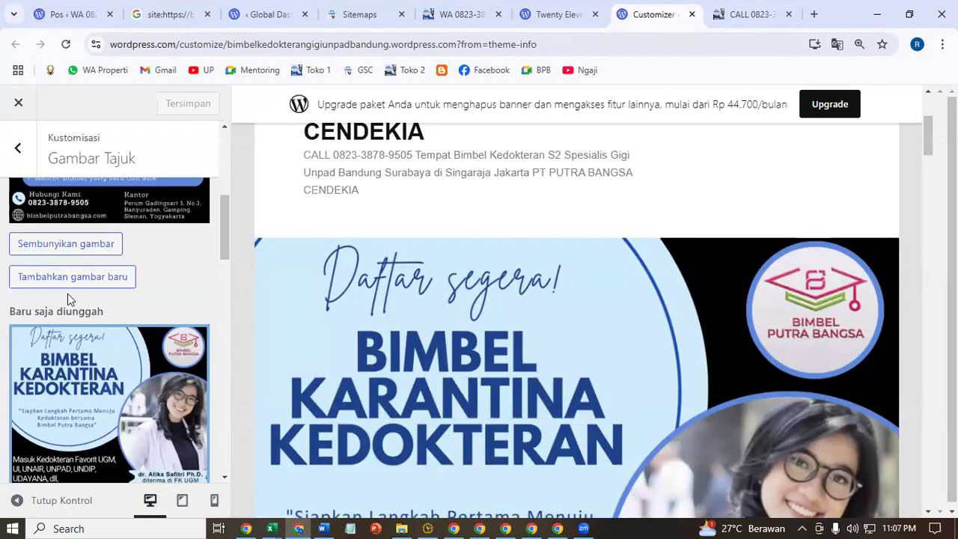
left_click(21, 155)
- Apply the orange floral background pattern from the extra choices and save it
left_click(132, 248)
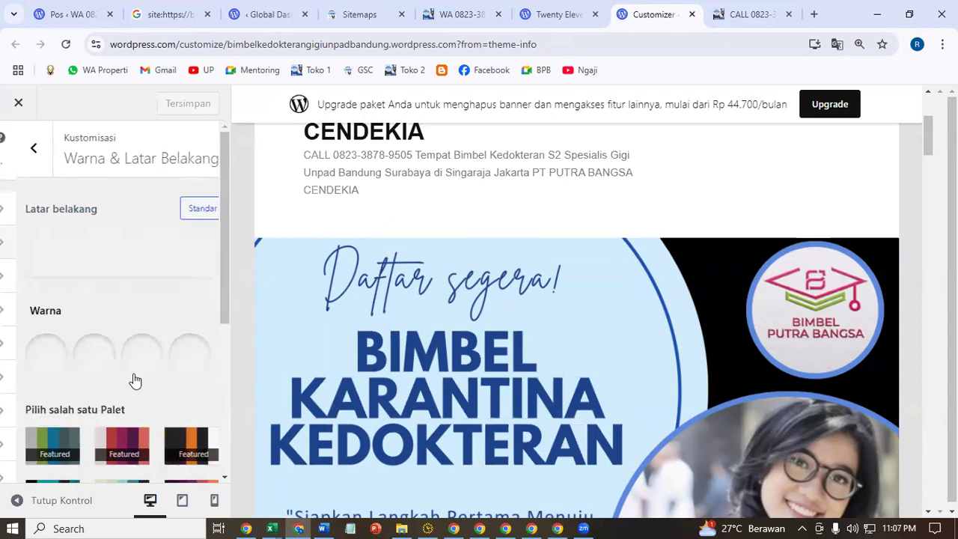
scroll(134, 401, "down", 4)
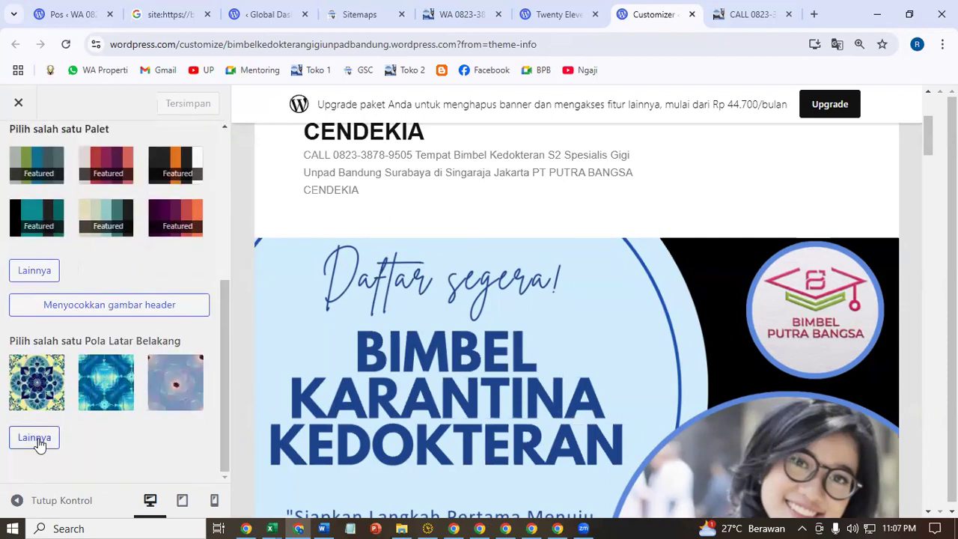
left_click(35, 437)
left_click(104, 401)
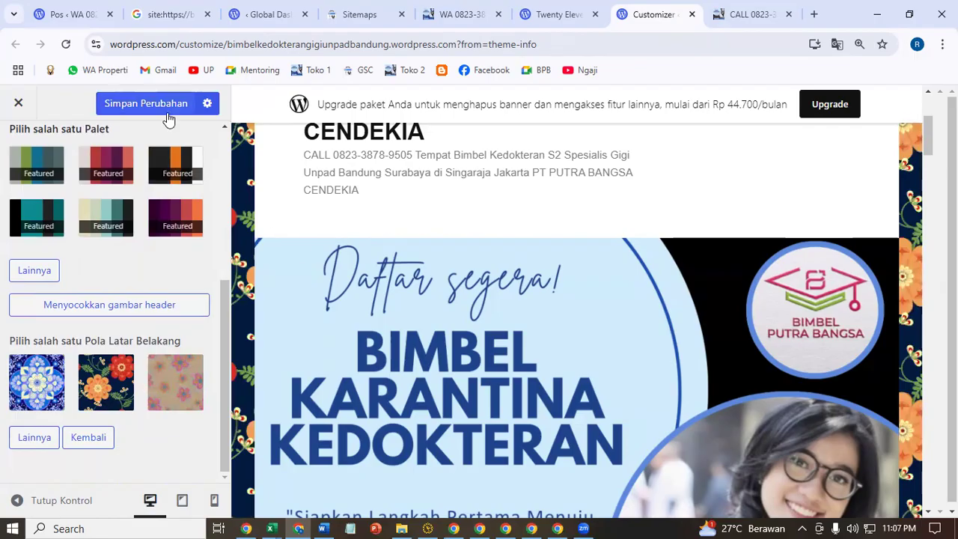
left_click(743, 9)
- Check the new background on the live site, then return to the Twenty Eleven theme page
left_click(66, 44)
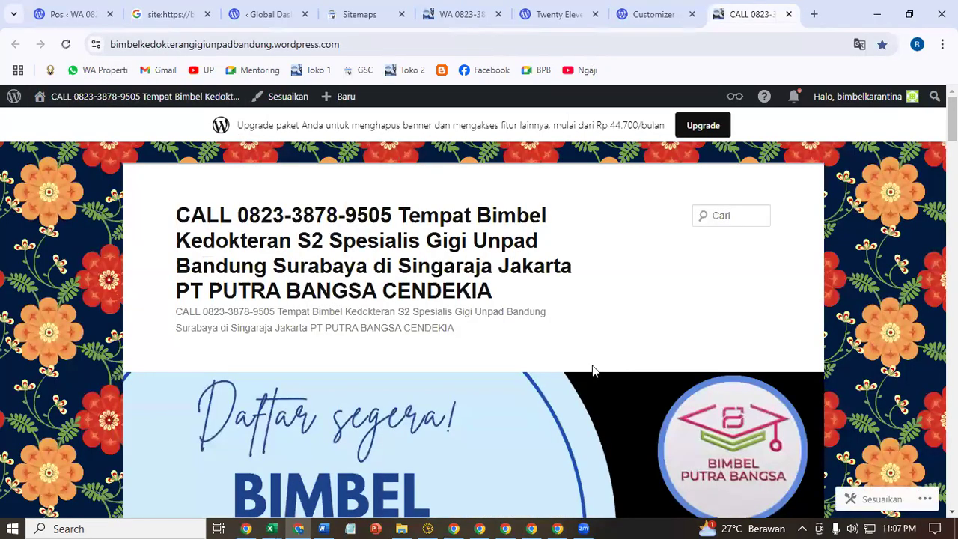
scroll(618, 307, "down", 9)
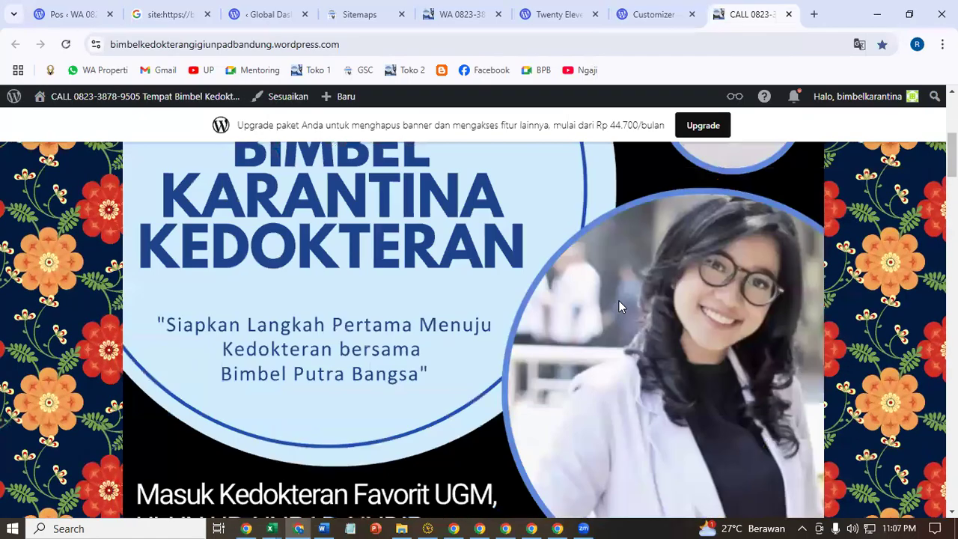
scroll(546, 412, "down", 11)
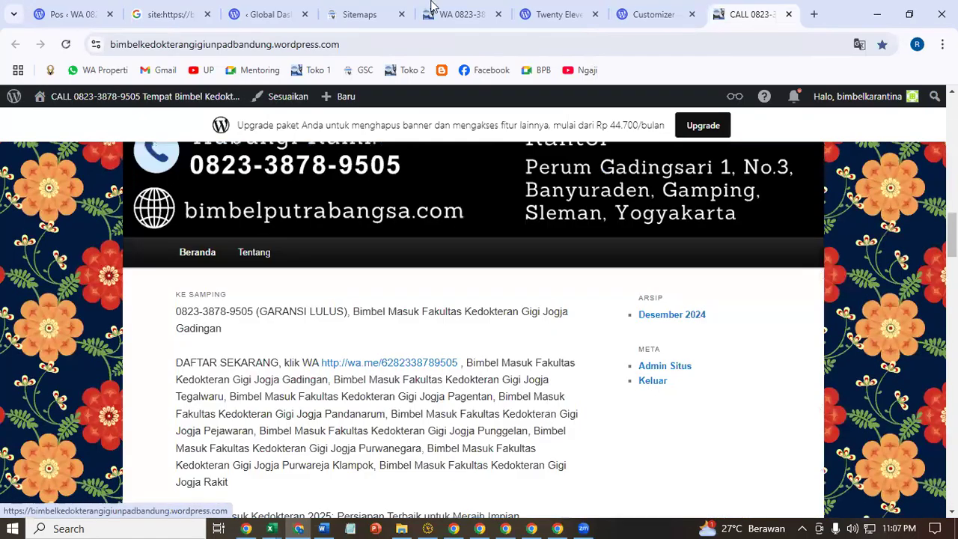
left_click(455, 14)
left_click(769, 7)
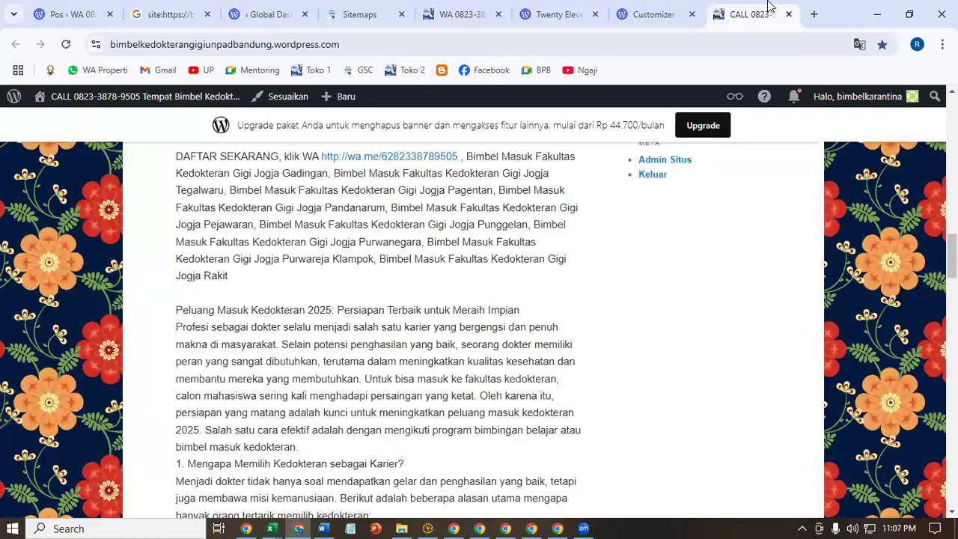
scroll(694, 360, "down", 6)
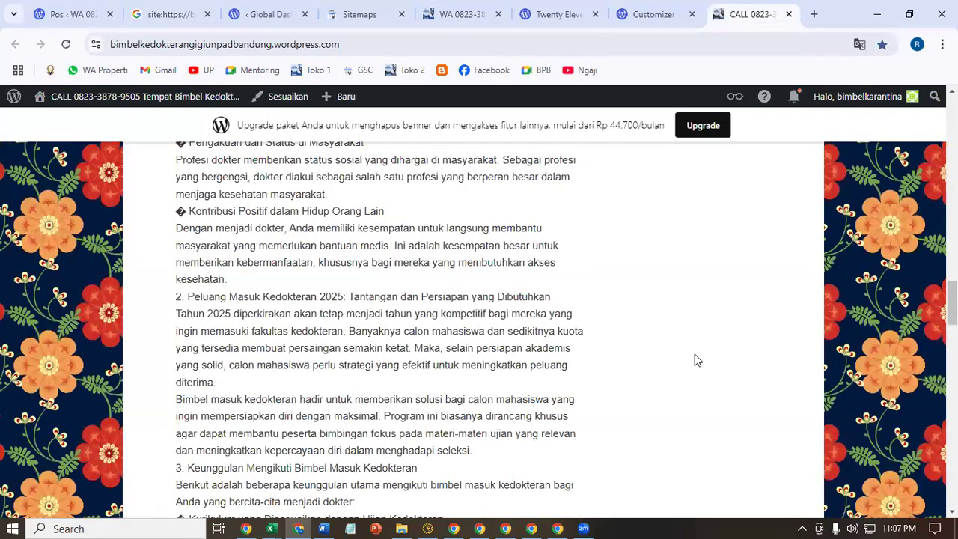
scroll(694, 360, "down", 2)
left_click(651, 14)
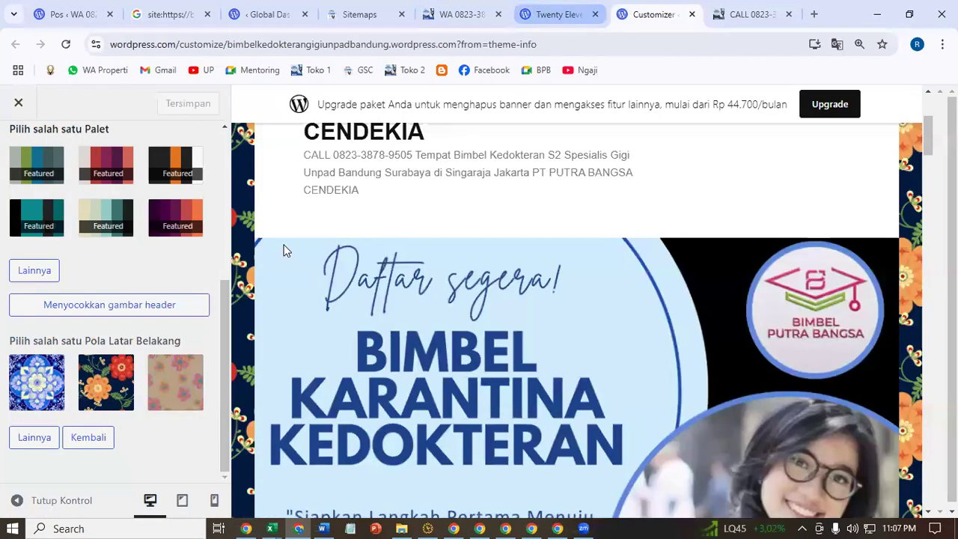
scroll(132, 348, "up", 4)
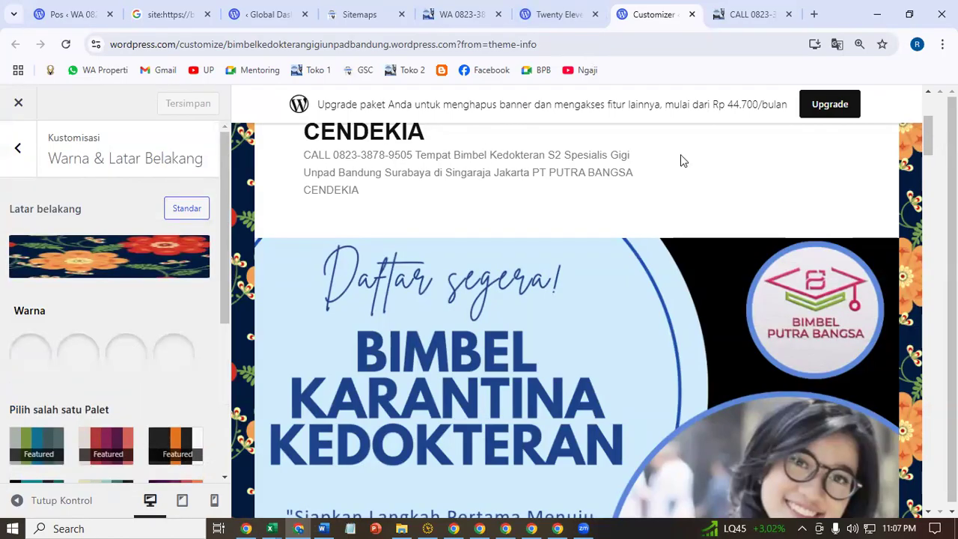
left_click(781, 14)
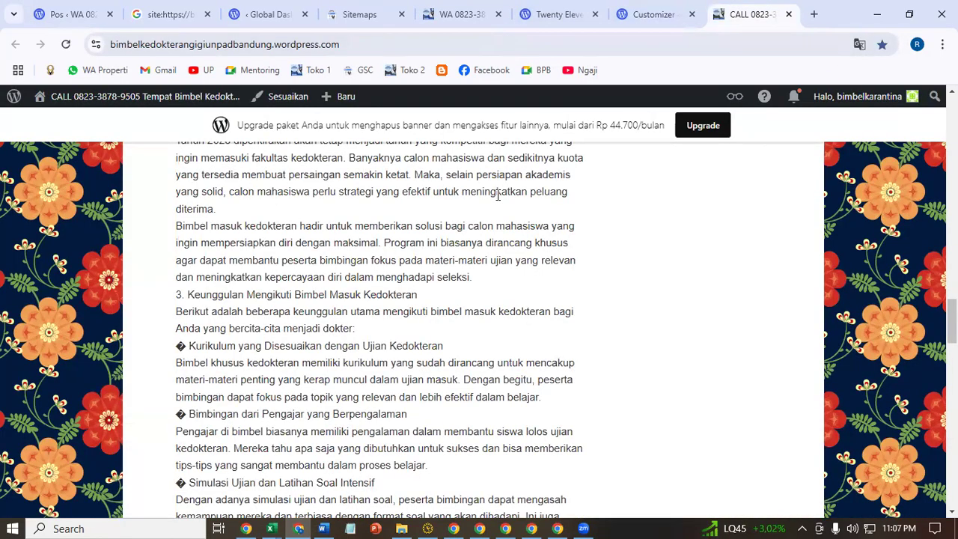
left_click(666, 10)
left_click(569, 9)
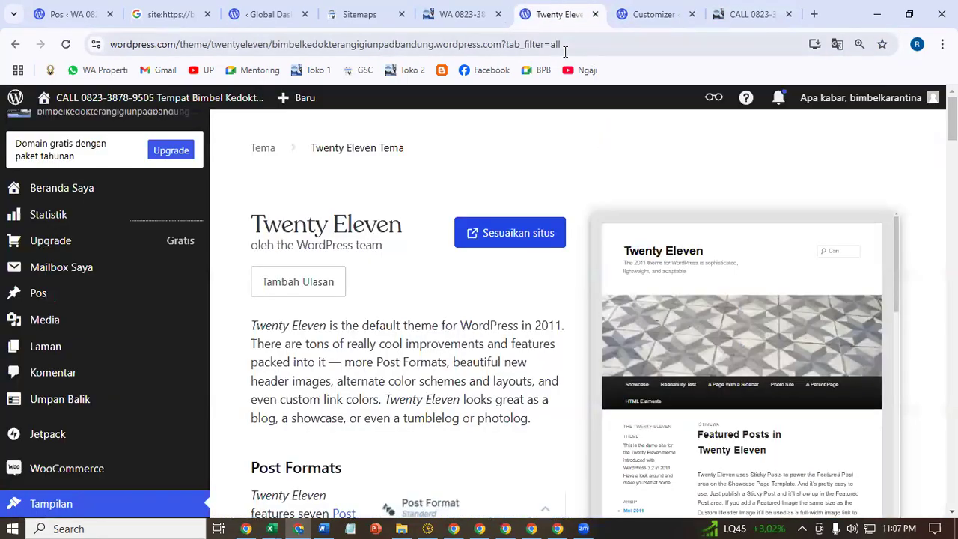
- Go to Marketing and Integrations and show the social sharing connections
scroll(124, 448, "down", 4)
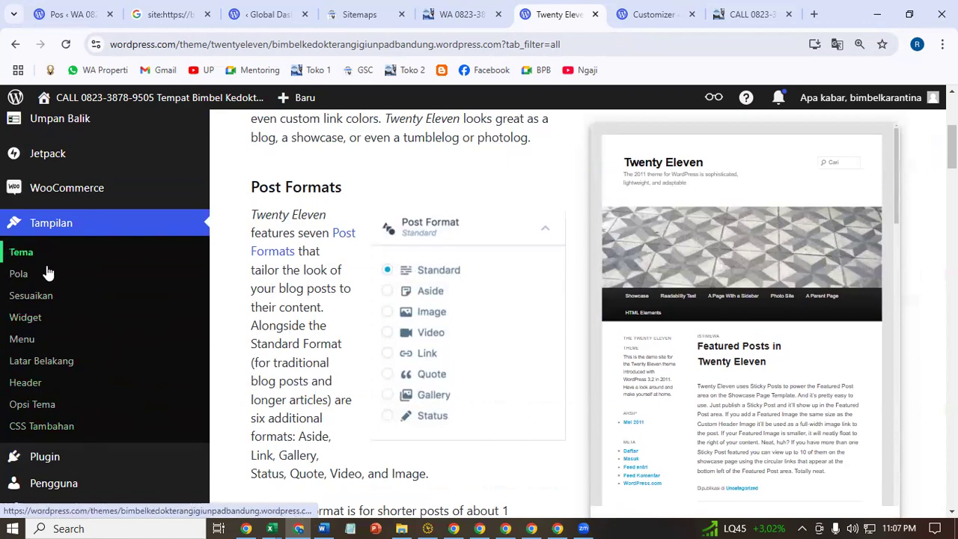
scroll(107, 407, "down", 1)
scroll(105, 426, "down", 4)
mouse_move(188, 448)
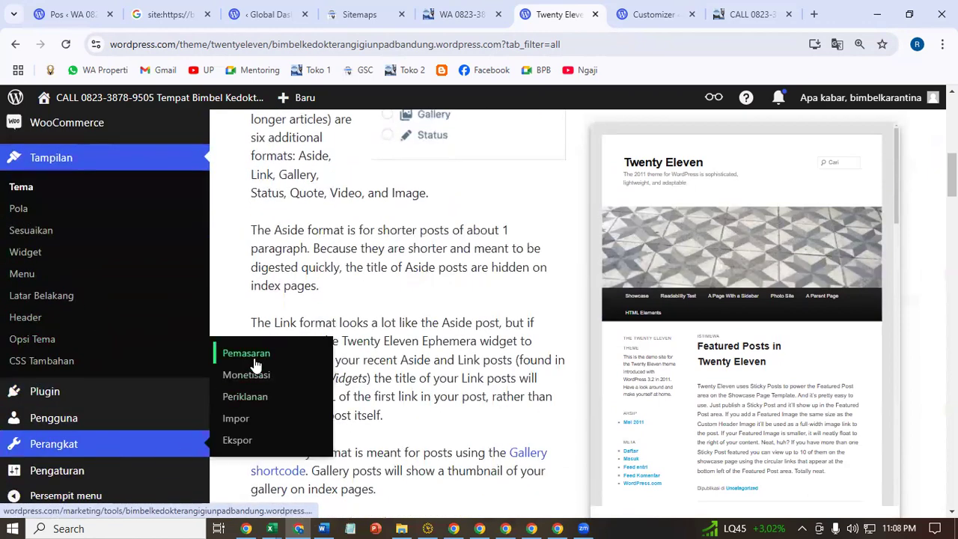
left_click(251, 358)
left_click(403, 228)
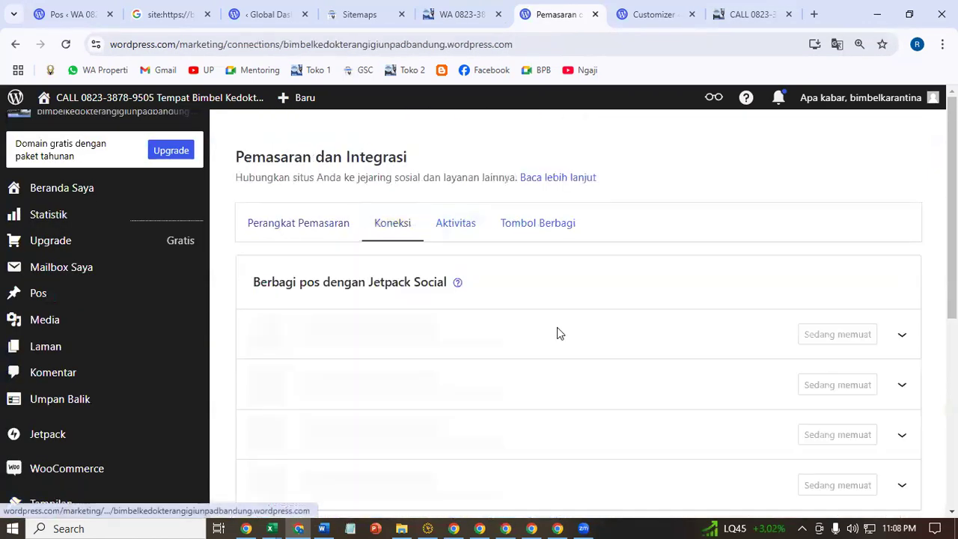
- Start the Facebook connection and continue as the signed-in Facebook user
left_click(847, 342)
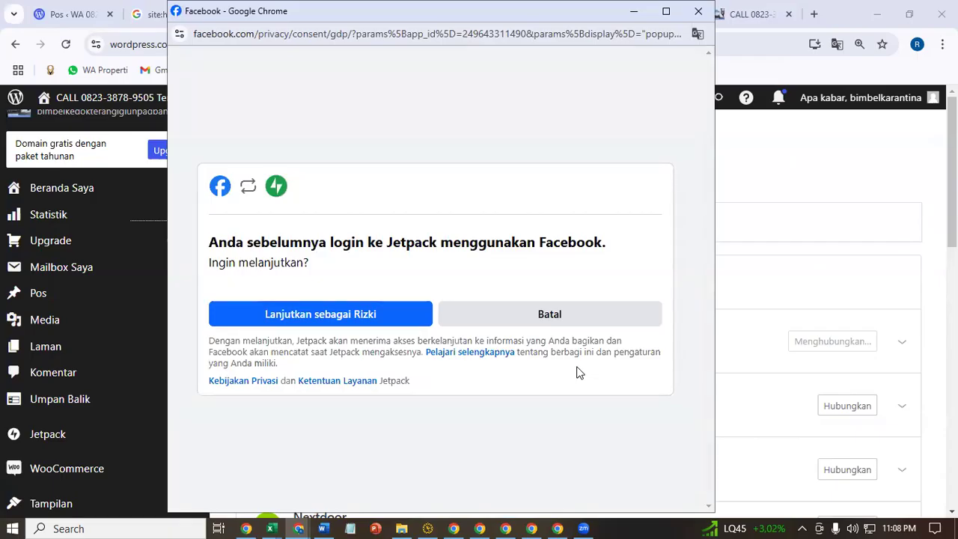
left_click(356, 313)
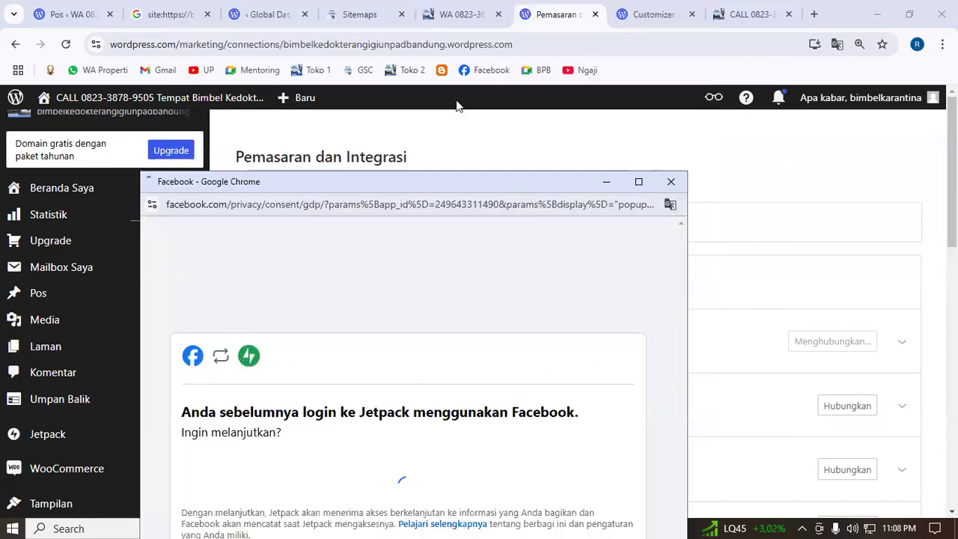
right_click(471, 71)
- Open Facebook in a new tab and scroll through the page's intro and latest post
left_click(523, 87)
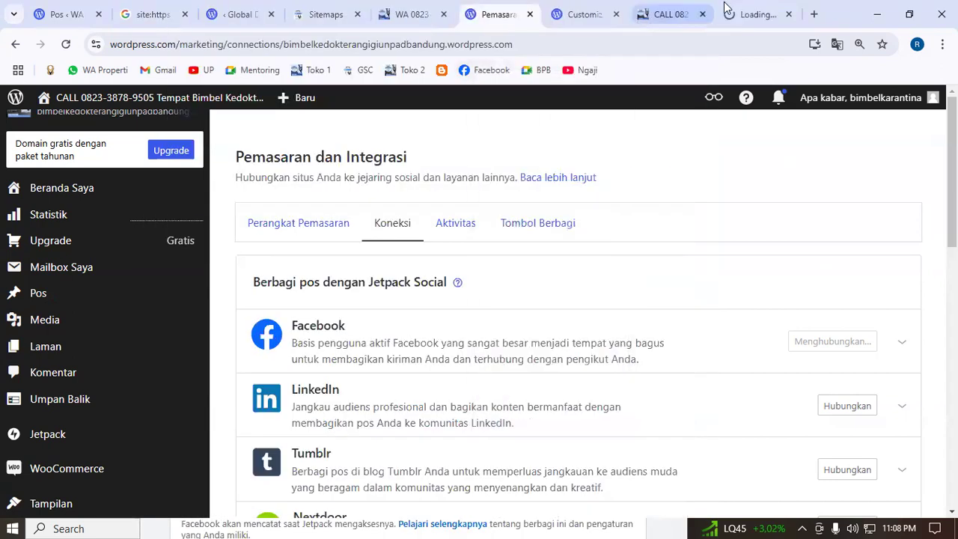
left_click(741, 9)
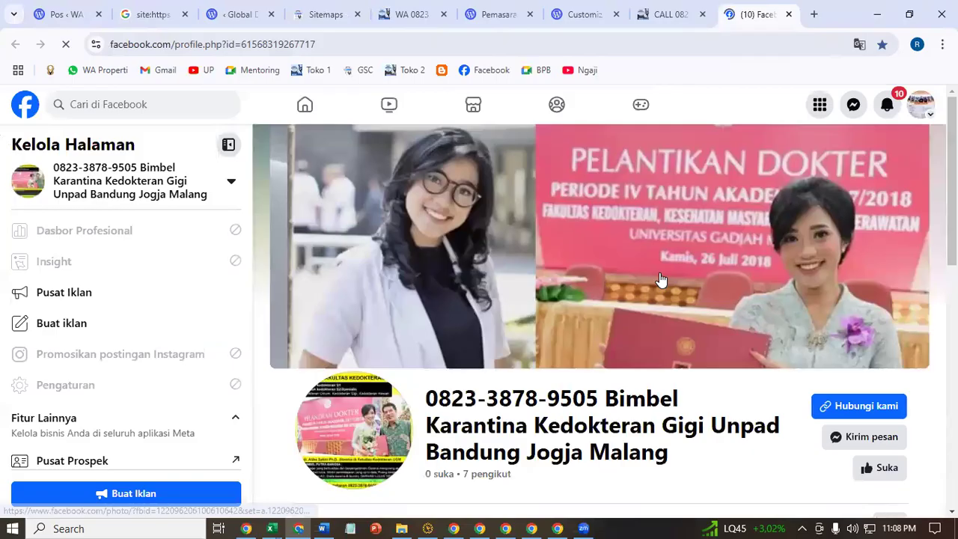
scroll(647, 339, "down", 2)
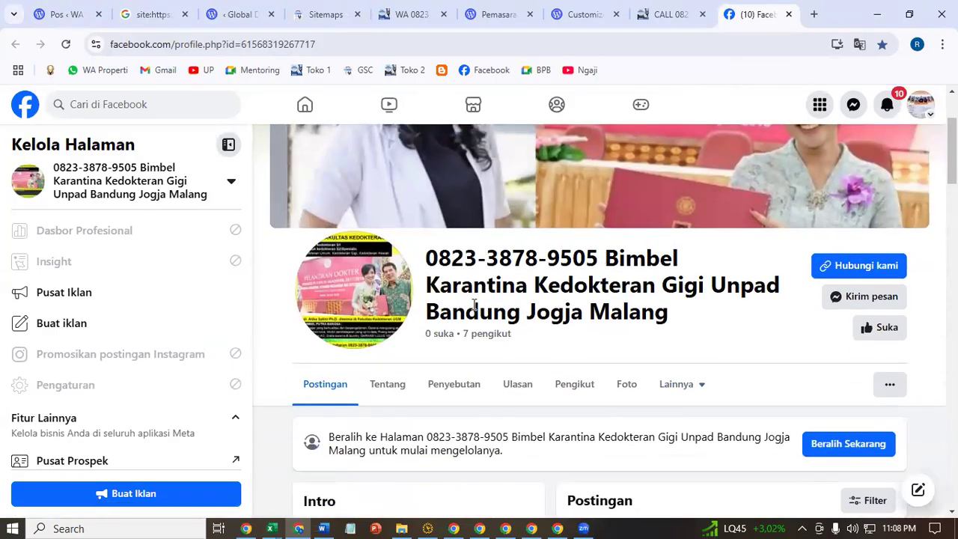
scroll(663, 313, "down", 5)
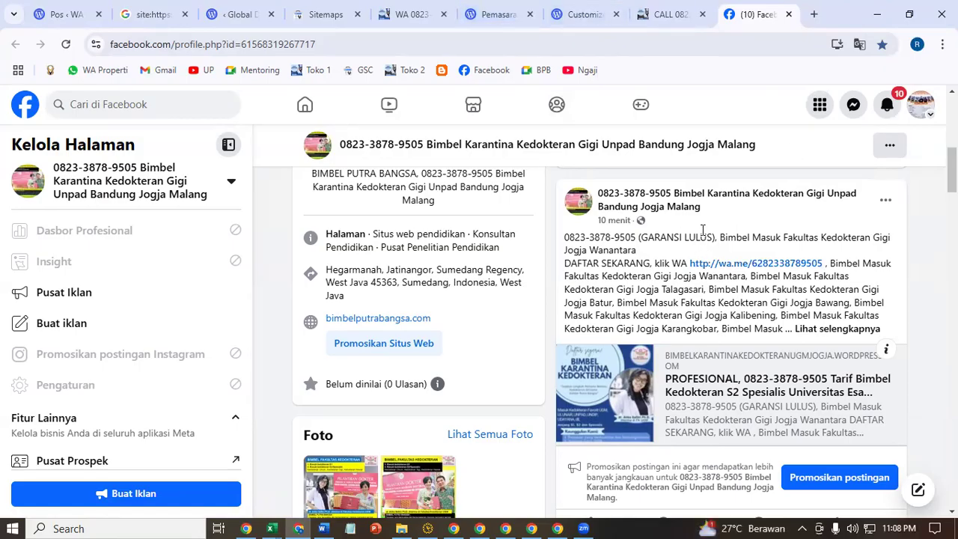
scroll(704, 284, "down", 4)
scroll(700, 258, "up", 5)
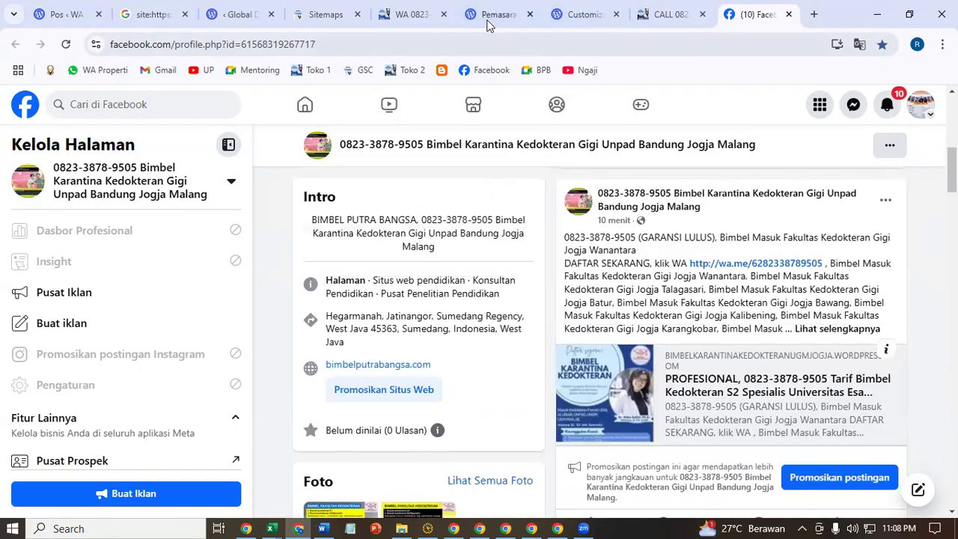
- Connect the chosen Bimbel Karantina Kedokteran Facebook page and check its full name on Facebook
left_click(561, 5)
left_click(513, 7)
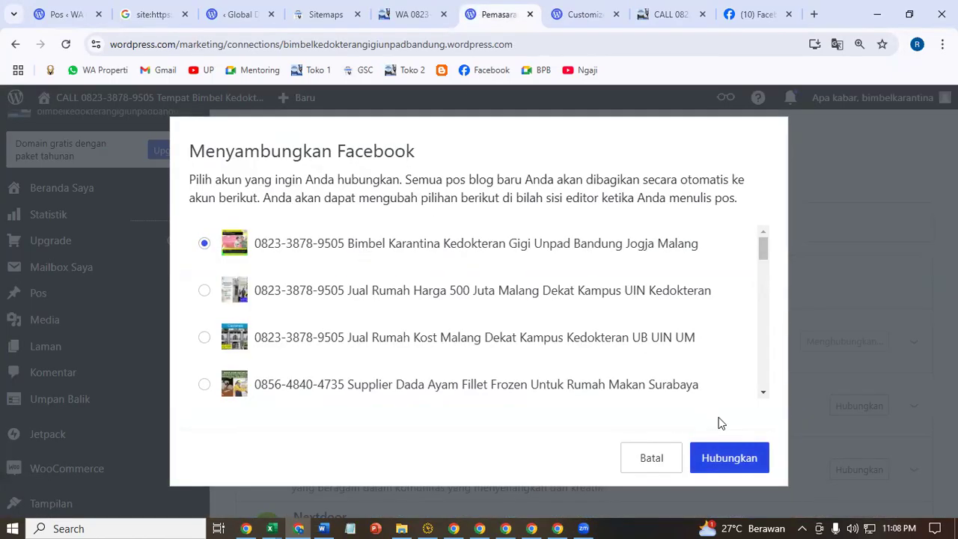
left_click(727, 457)
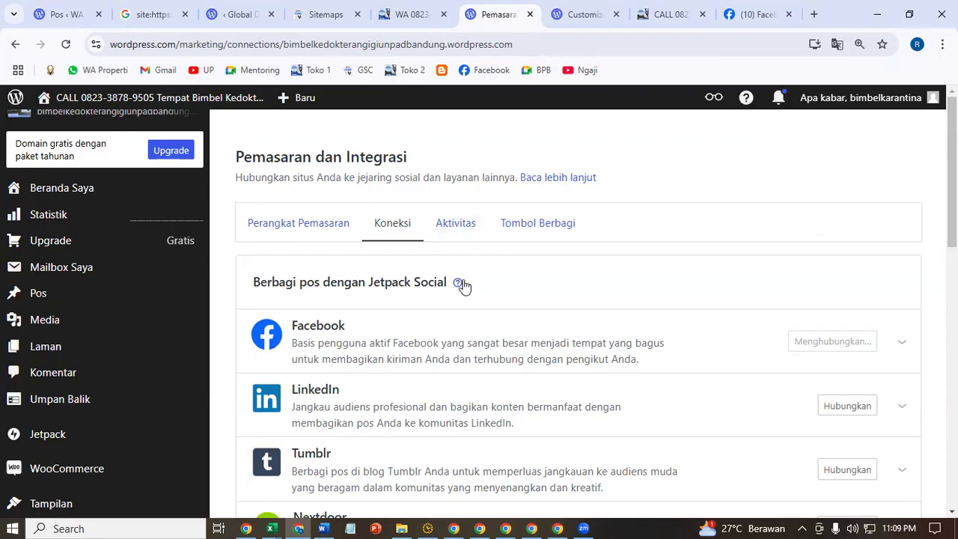
left_click(752, 14)
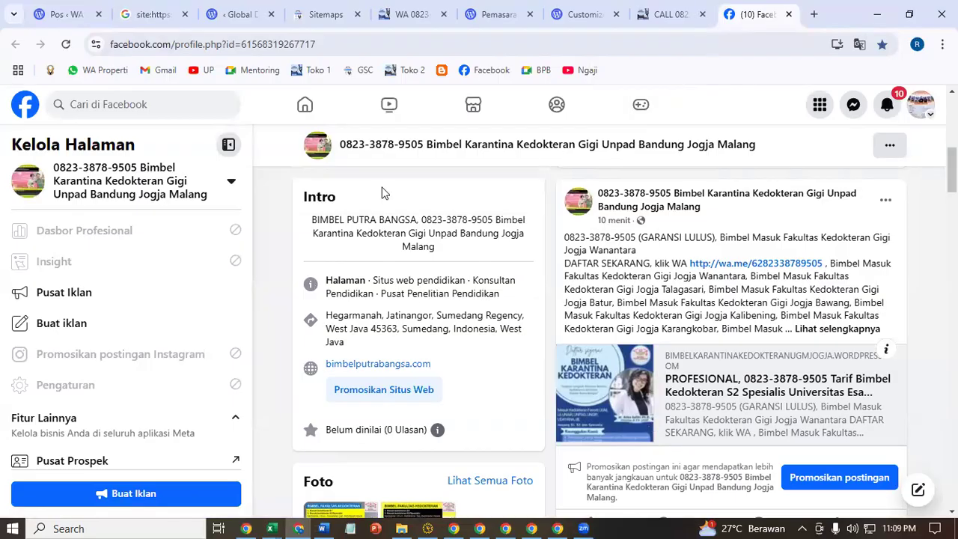
scroll(808, 320, "up", 6)
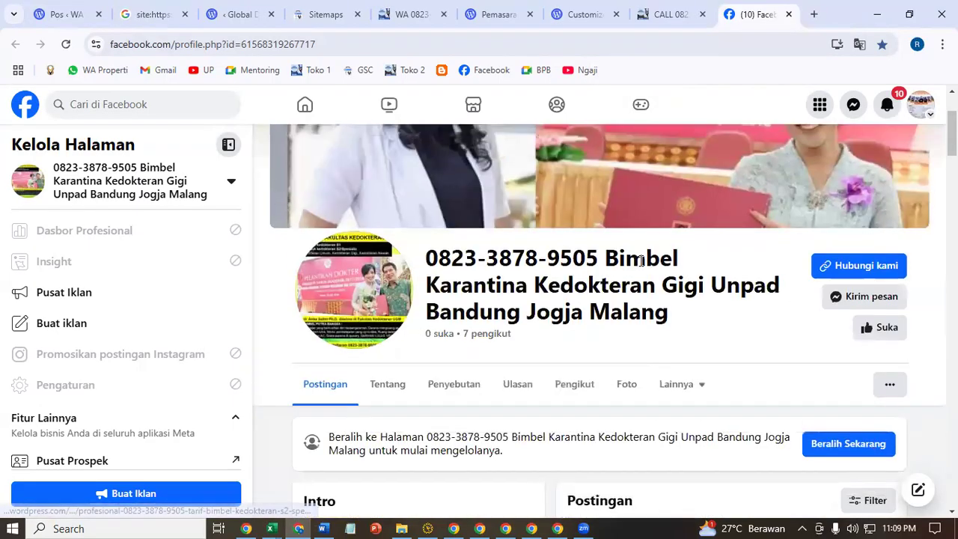
scroll(746, 413, "down", 3)
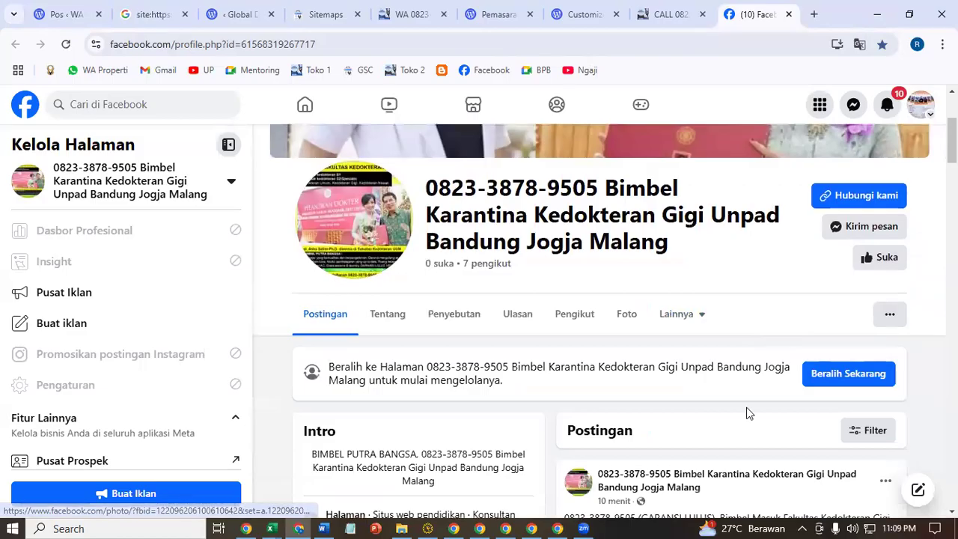
left_click_drag(426, 190, 787, 252)
- Make the Facebook connection available to all administrators, editors and writers
left_click(559, 6)
left_click(509, 6)
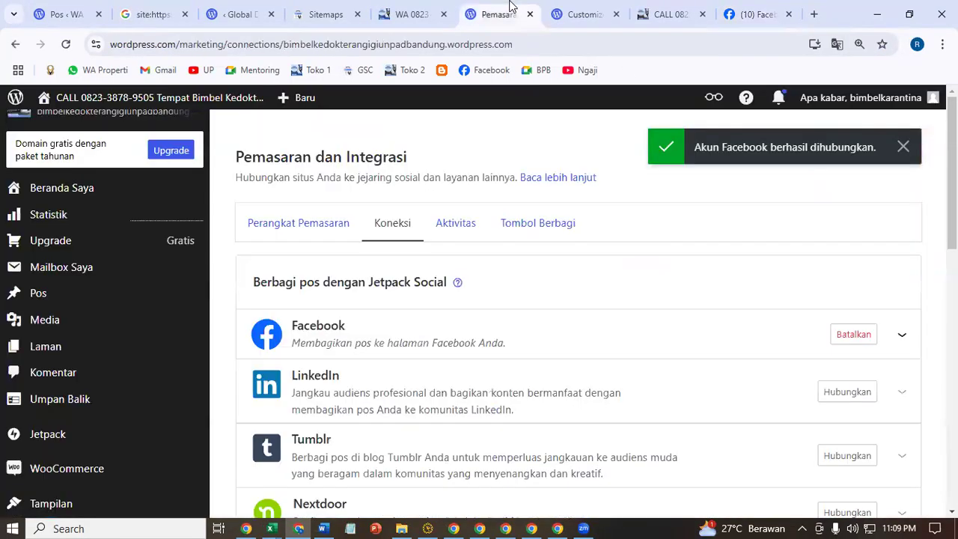
scroll(814, 391, "down", 1)
left_click(901, 265)
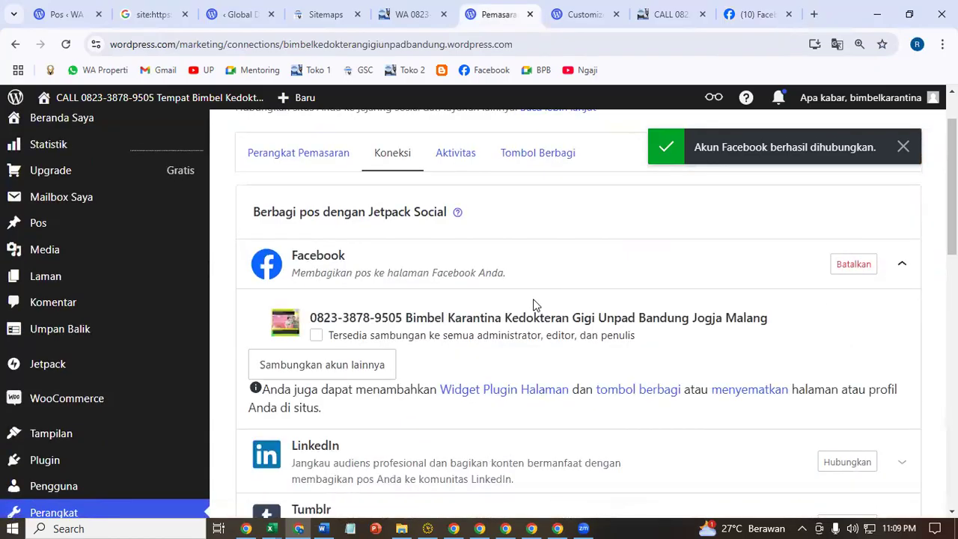
left_click(415, 338)
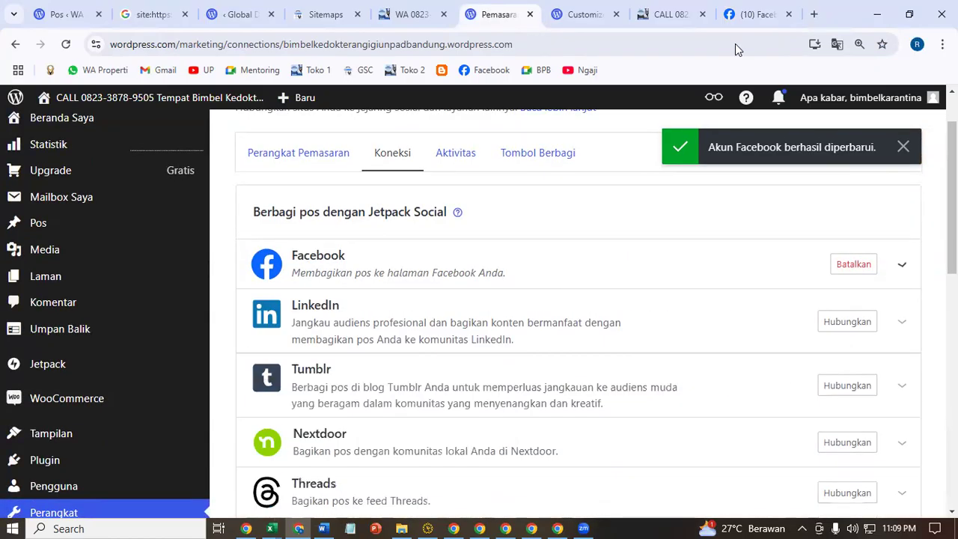
- Reload the Facebook page and expand the newest post's full text
left_click(752, 14)
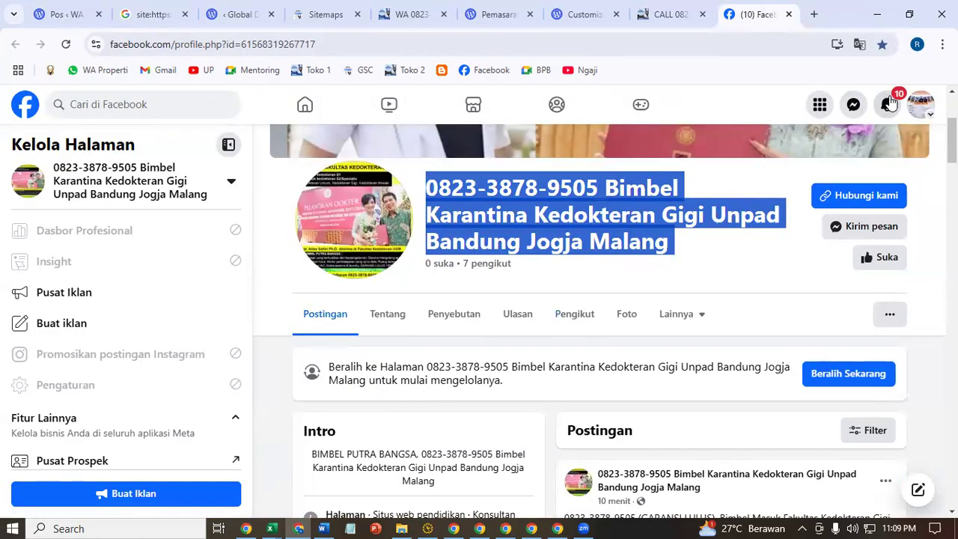
left_click(888, 104)
left_click(888, 104)
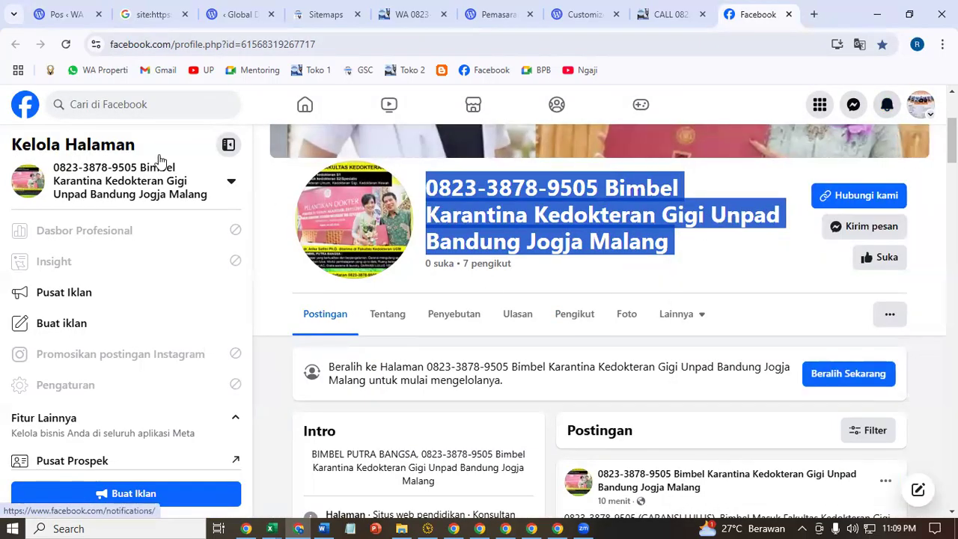
left_click(66, 44)
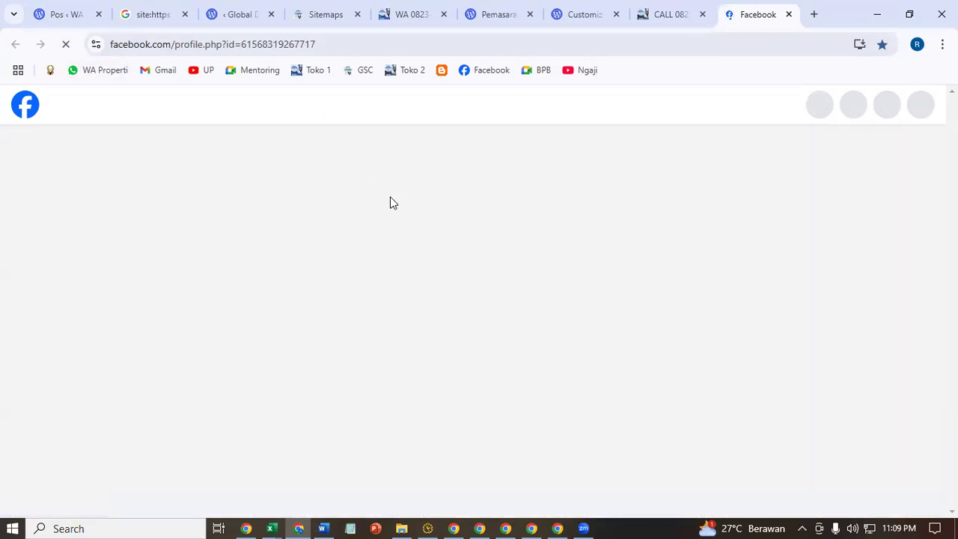
scroll(882, 342, "down", 10)
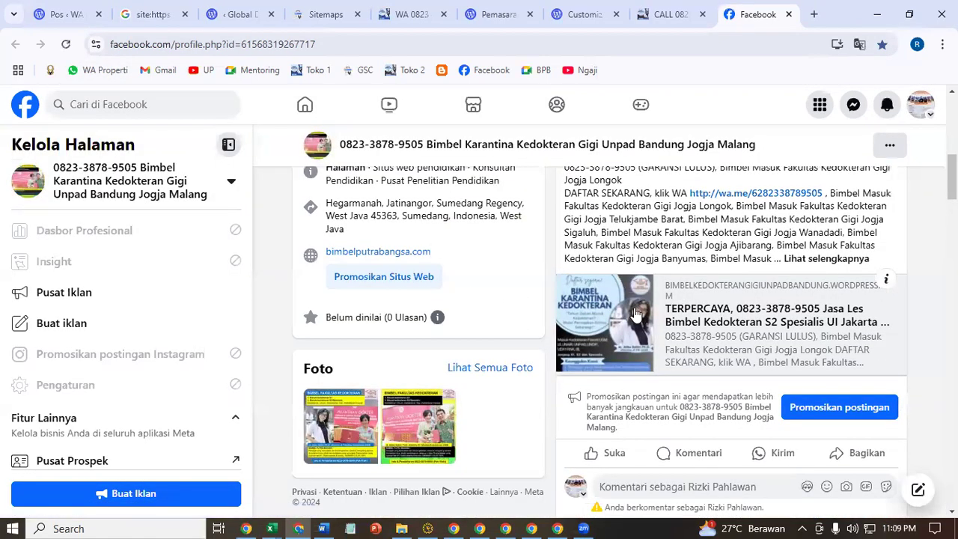
scroll(659, 234, "up", 2)
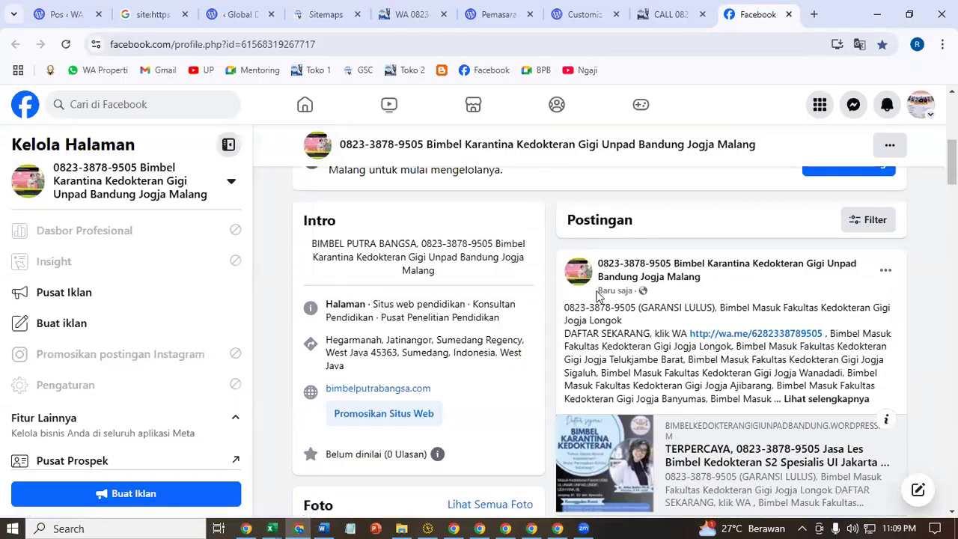
scroll(785, 315, "down", 1)
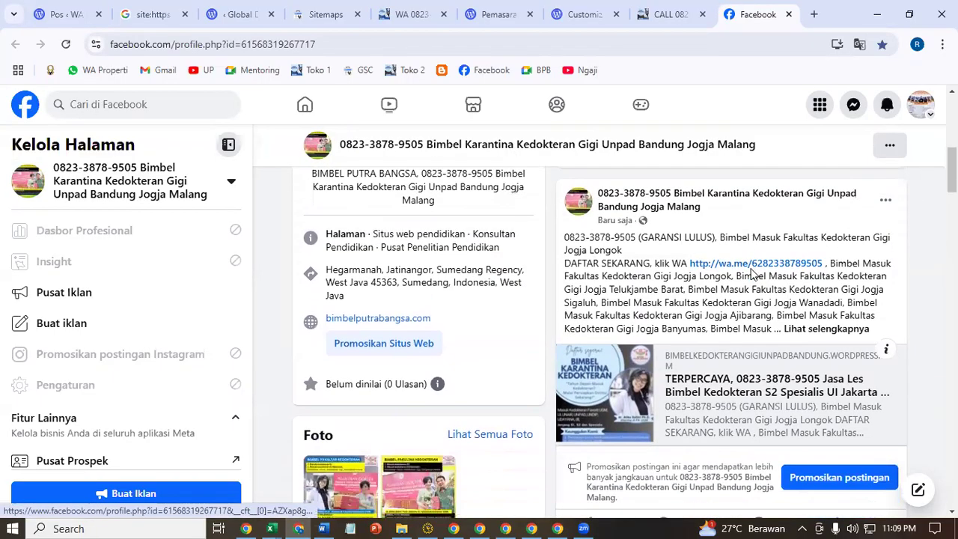
left_click(813, 330)
scroll(880, 345, "down", 15)
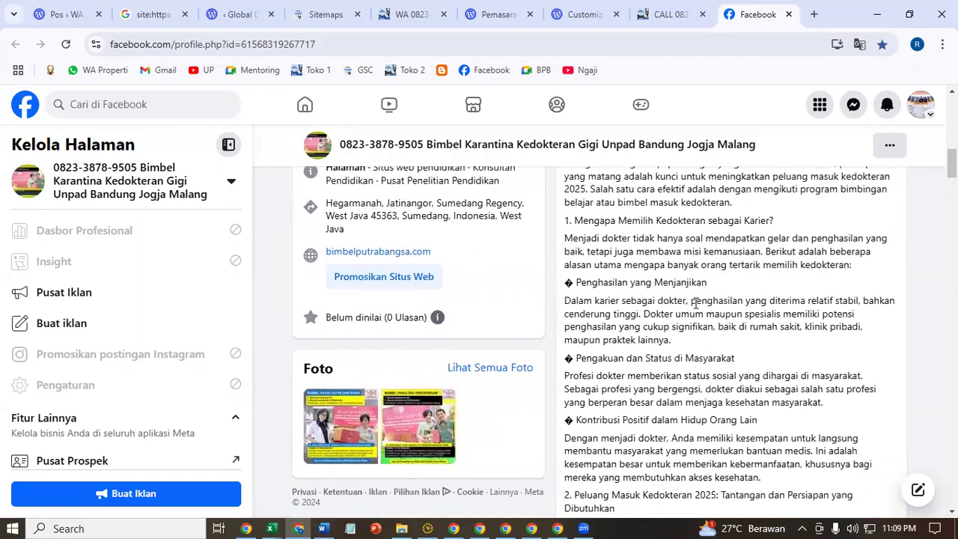
scroll(880, 345, "down", 15)
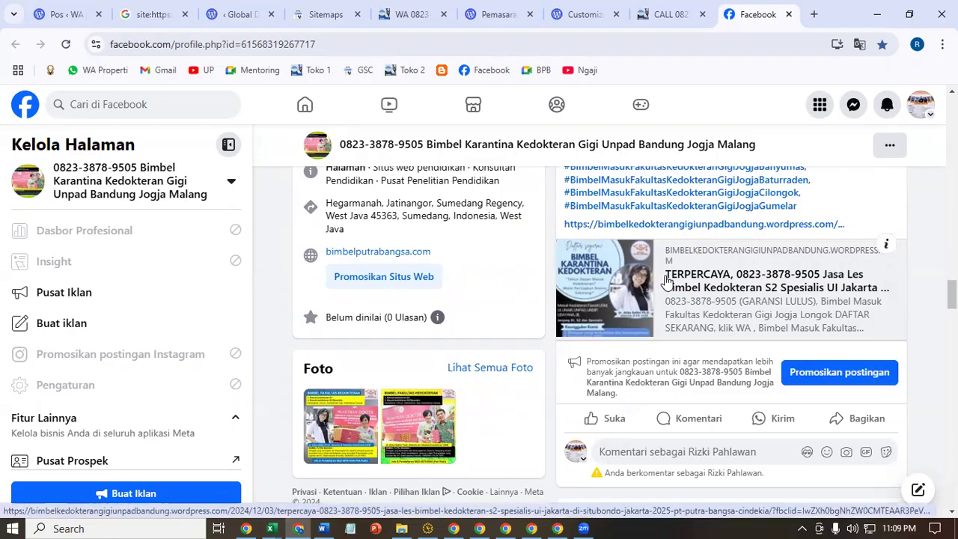
- Read the linked WordPress article in a new tab, close it, and bring up the Word notes
left_click(668, 281)
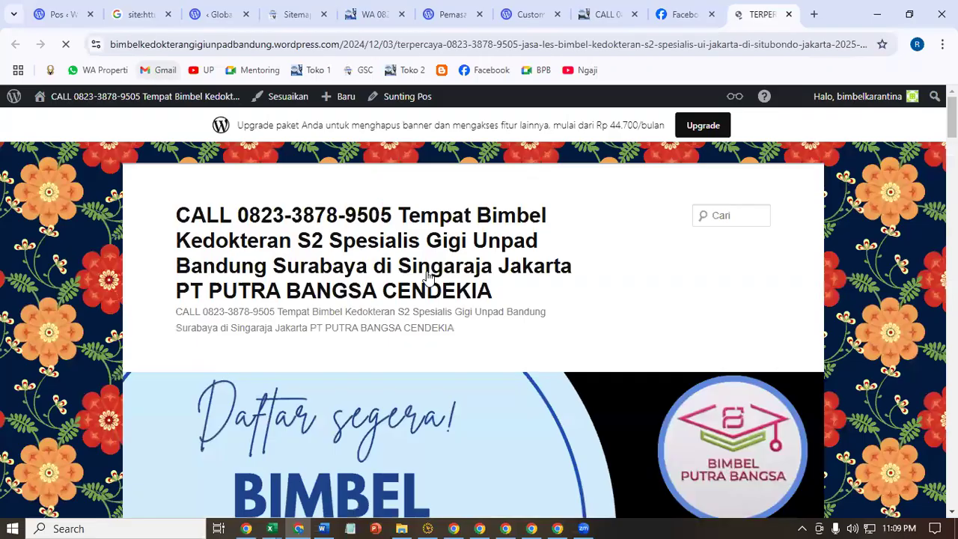
scroll(663, 367, "down", 10)
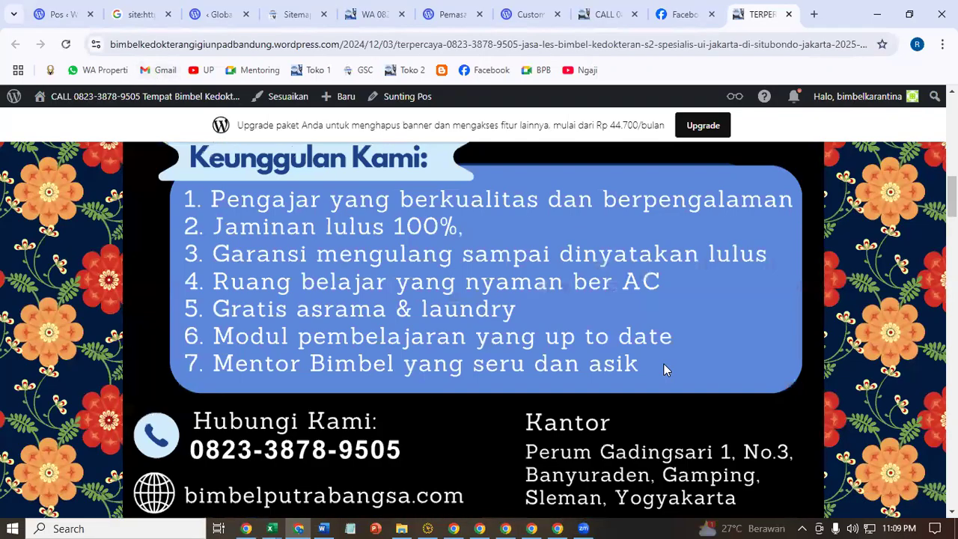
scroll(666, 369, "down", 10)
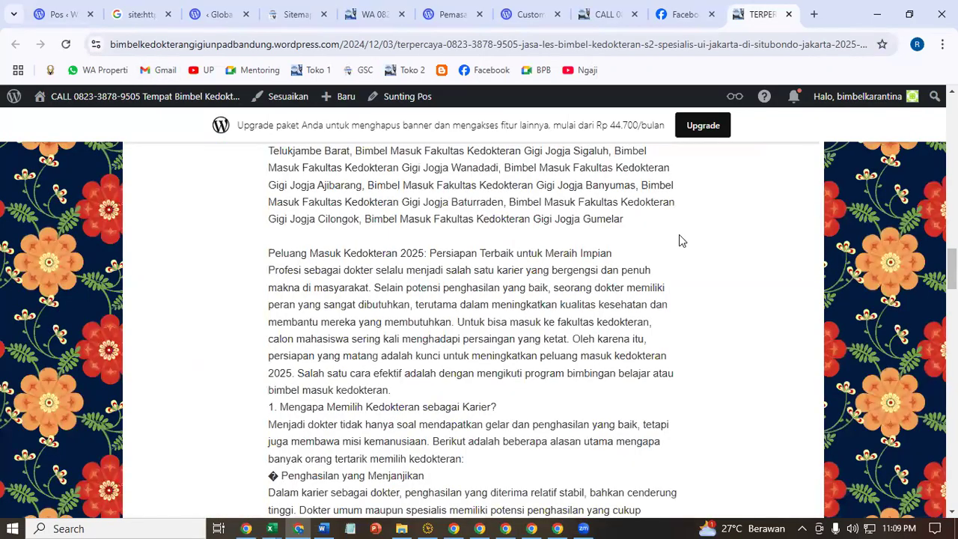
left_click(788, 14)
left_click(668, 14)
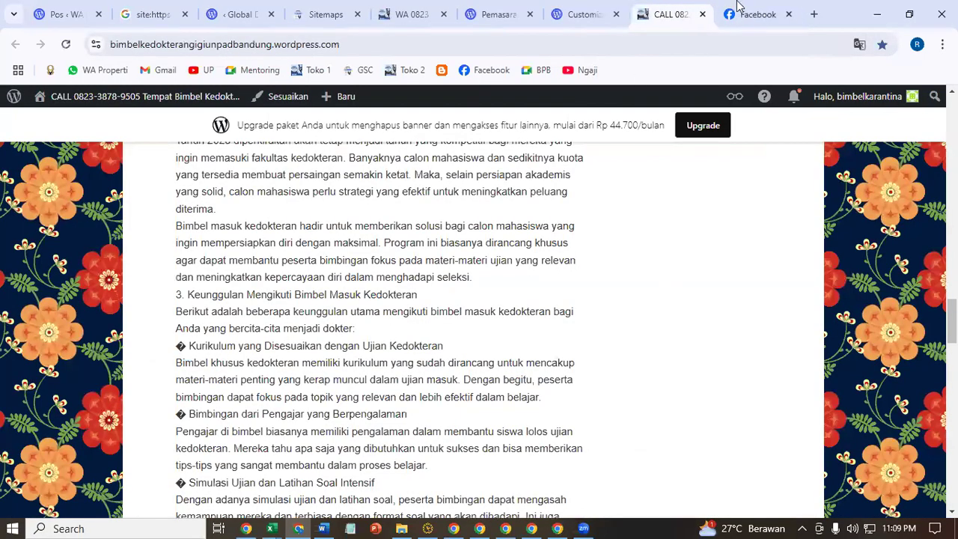
left_click(741, 12)
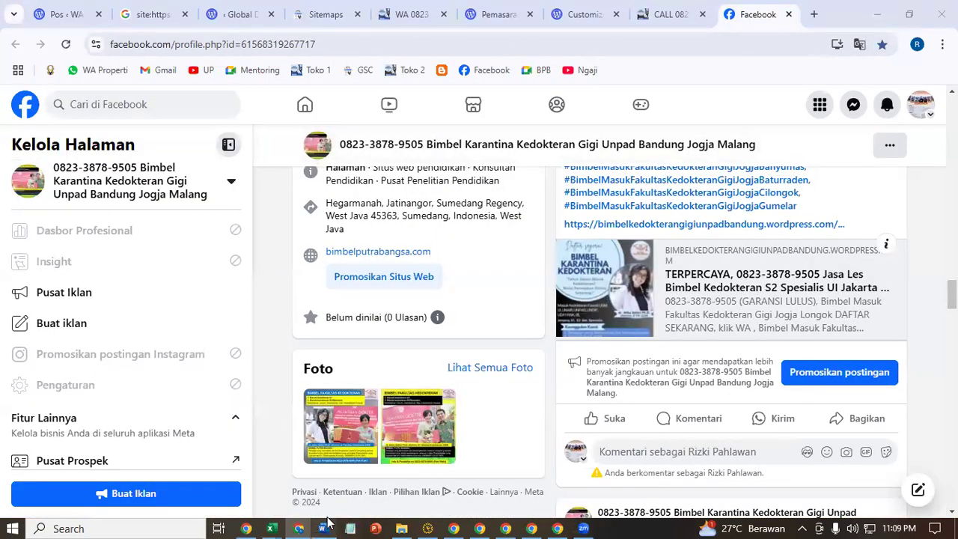
left_click(322, 528)
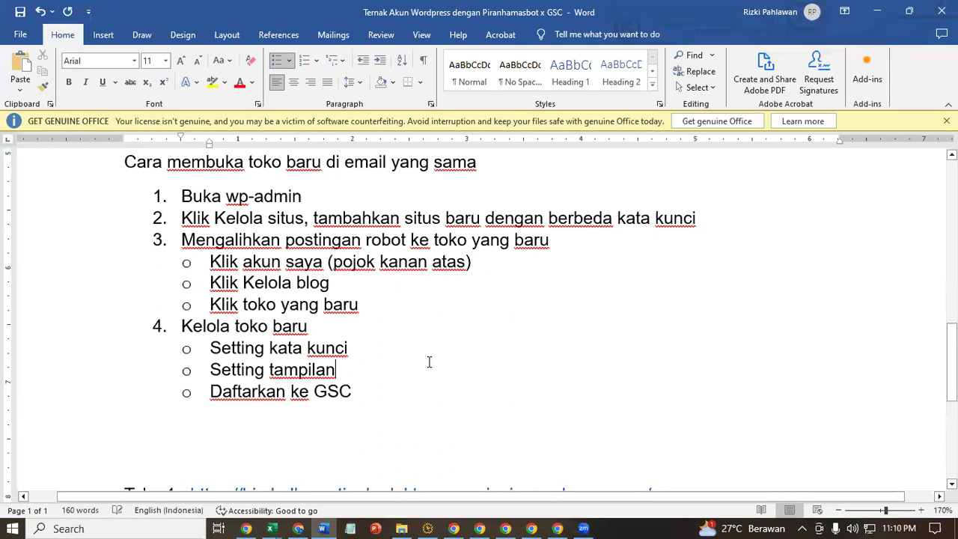
- Add a 'Sambukan ke FB' bullet after 'Setting tampilan', select the last two bullets, and minimize Word
left_click(429, 363)
key("Return")
type("sambukna")
key("BackSpace")
type("n k")
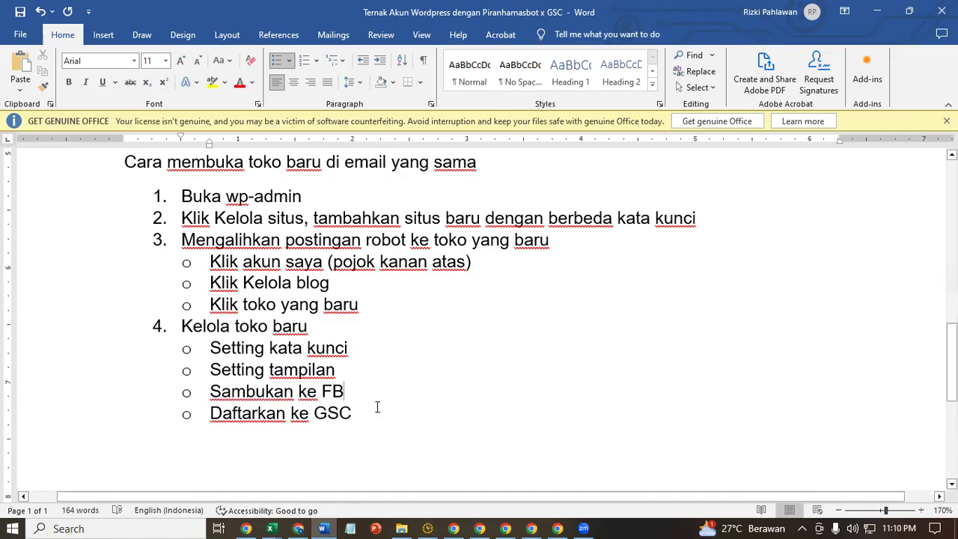
left_click_drag(352, 414, 211, 389)
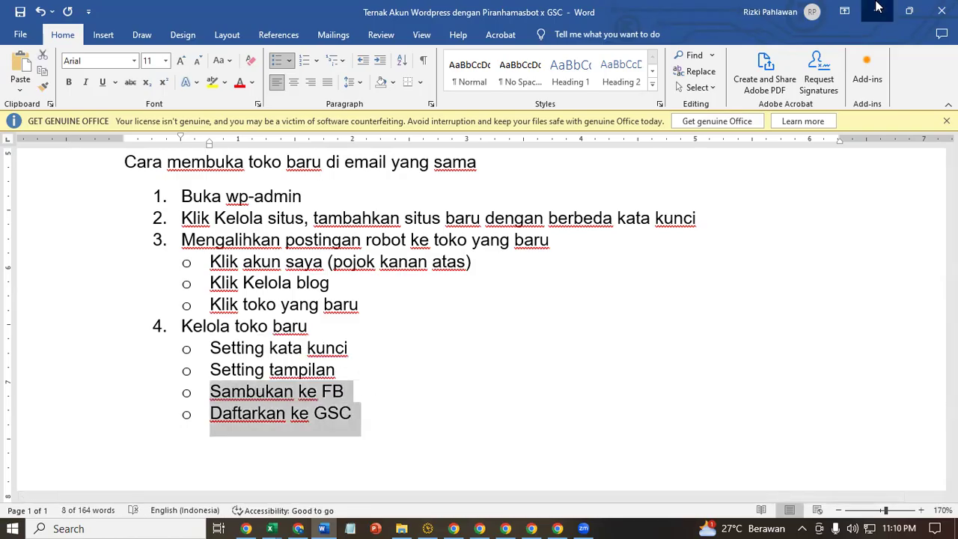
left_click(877, 11)
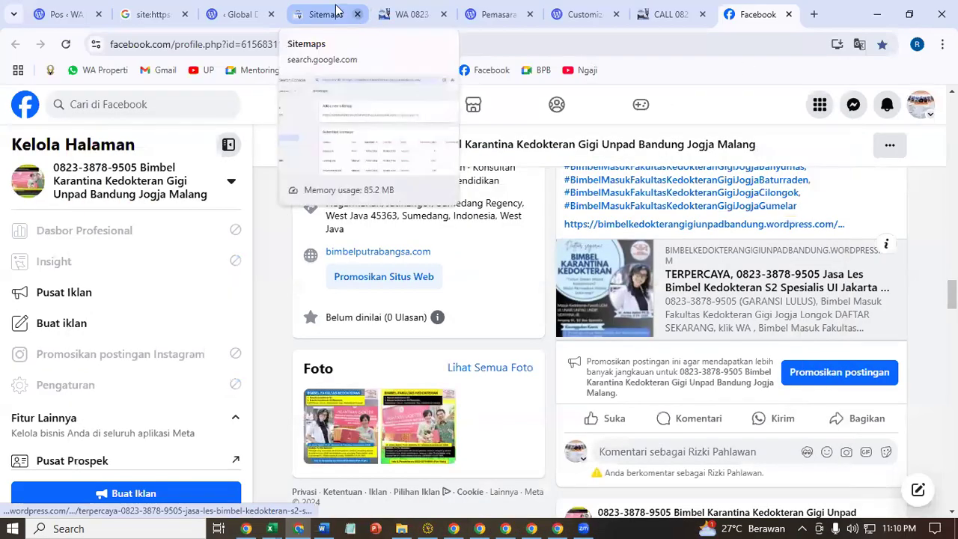
- Search 'gsc' in a new tab and enter Search Console through the Google Search Console Tools result
left_click(337, 14)
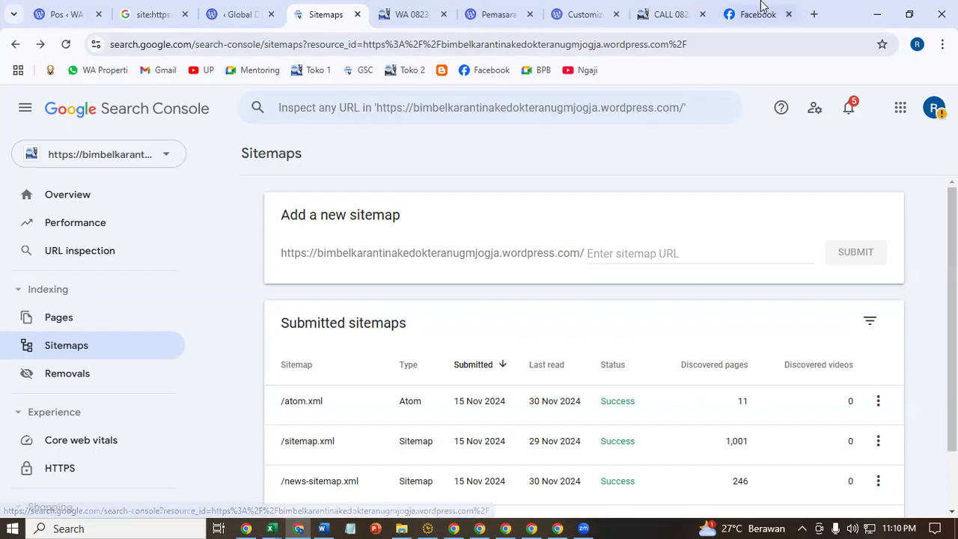
left_click(814, 14)
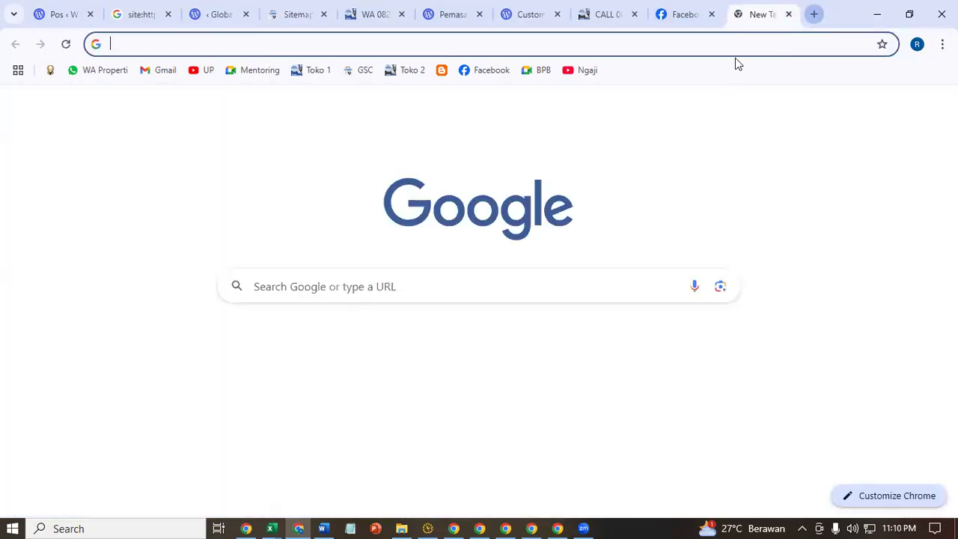
type("gsc")
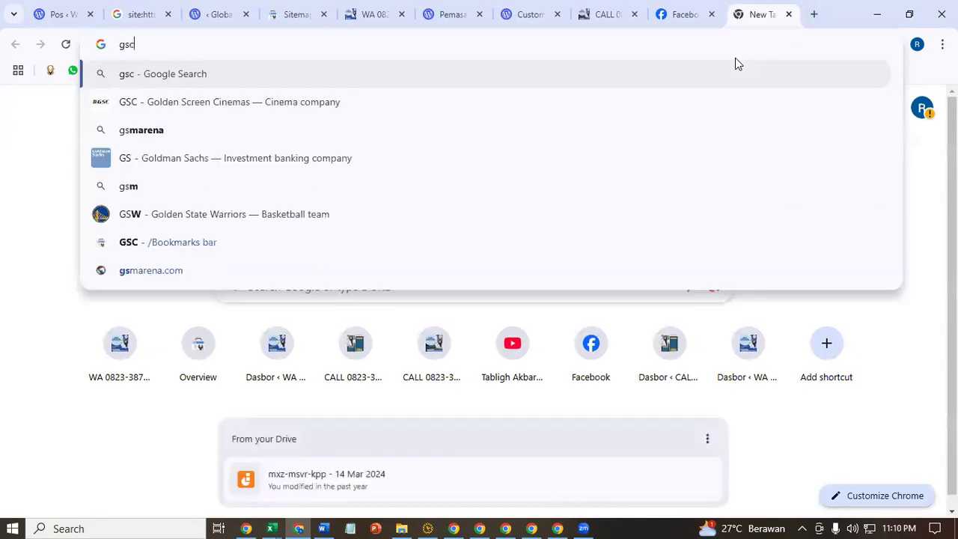
key("Return")
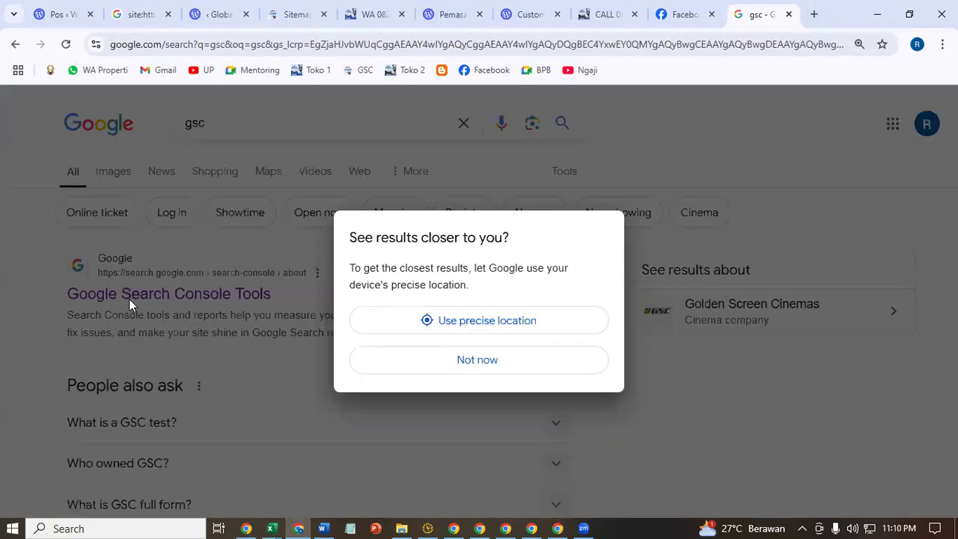
left_click(505, 356)
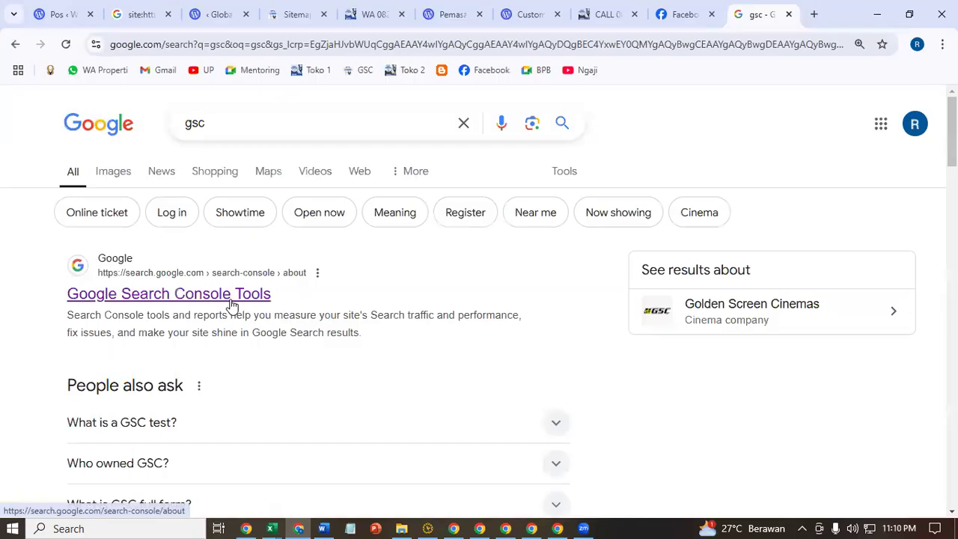
left_click(228, 300)
left_click(155, 414)
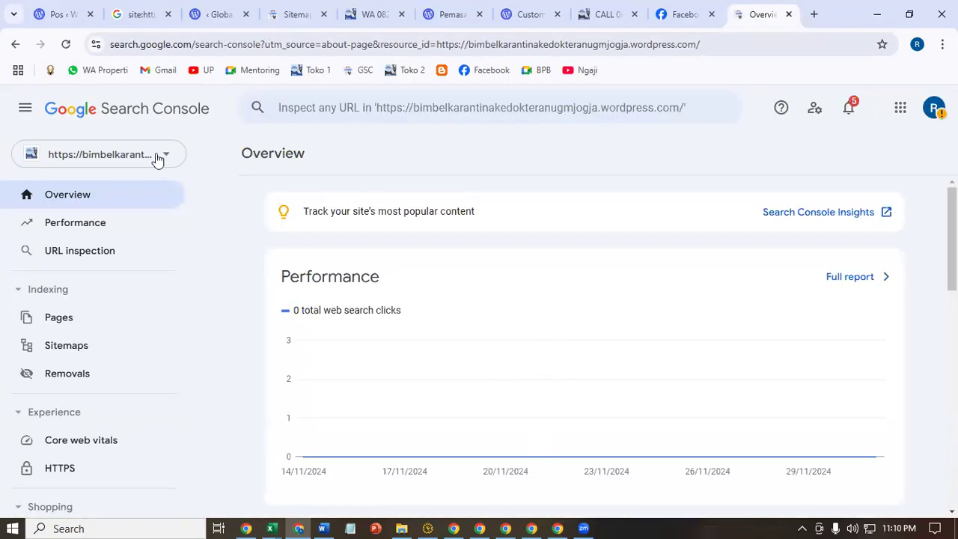
- Choose Add property from the Search Console property list
left_click(153, 161)
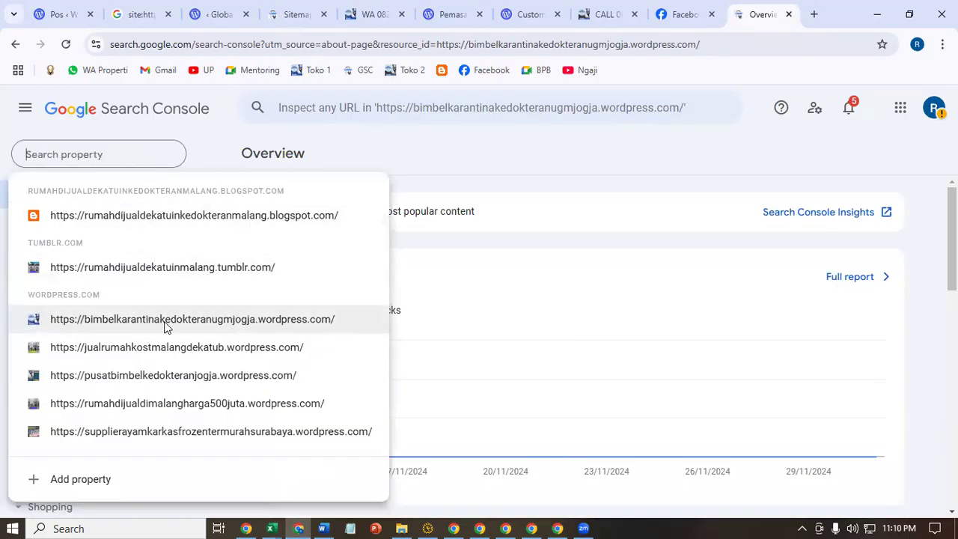
left_click(376, 157)
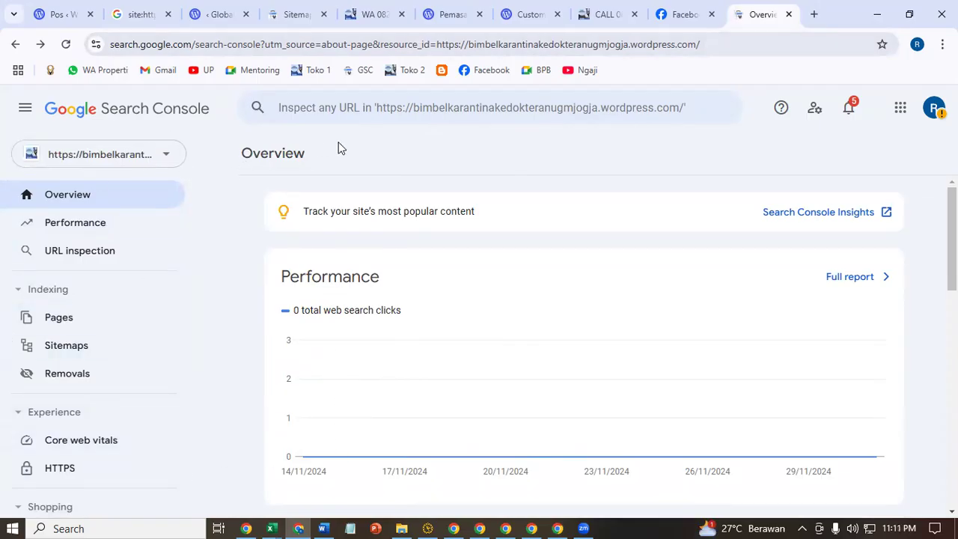
left_click(158, 154)
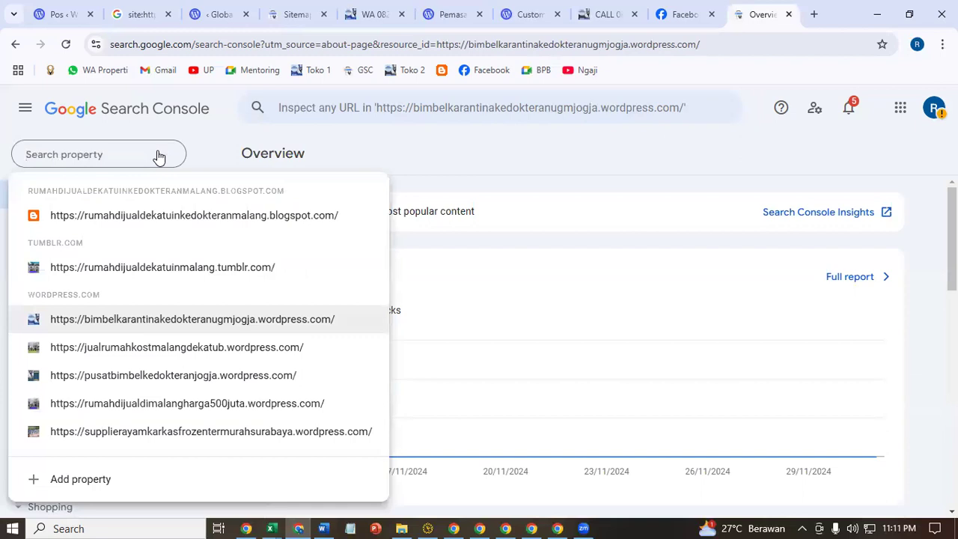
left_click(55, 485)
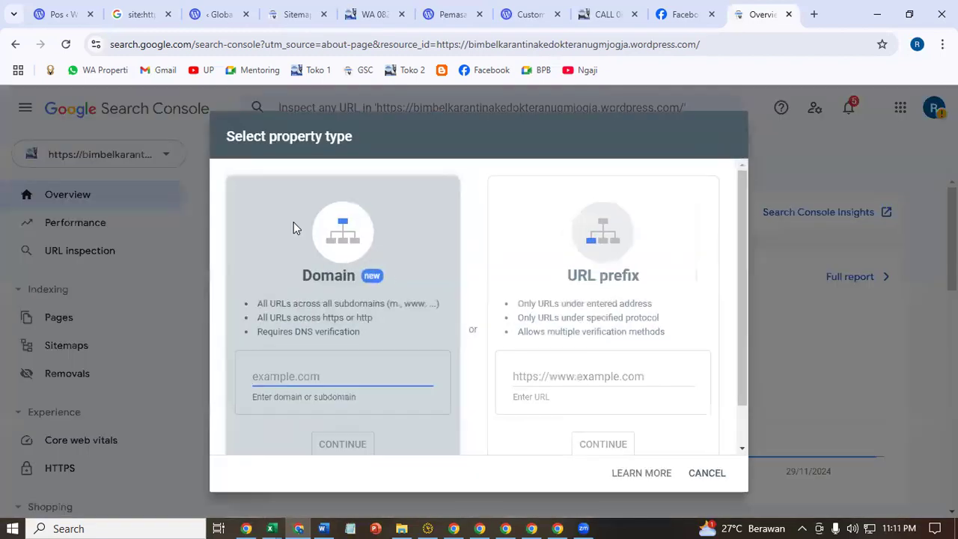
- Copy the bandung site's address from WordPress and submit it as a URL-prefix property
left_click(599, 15)
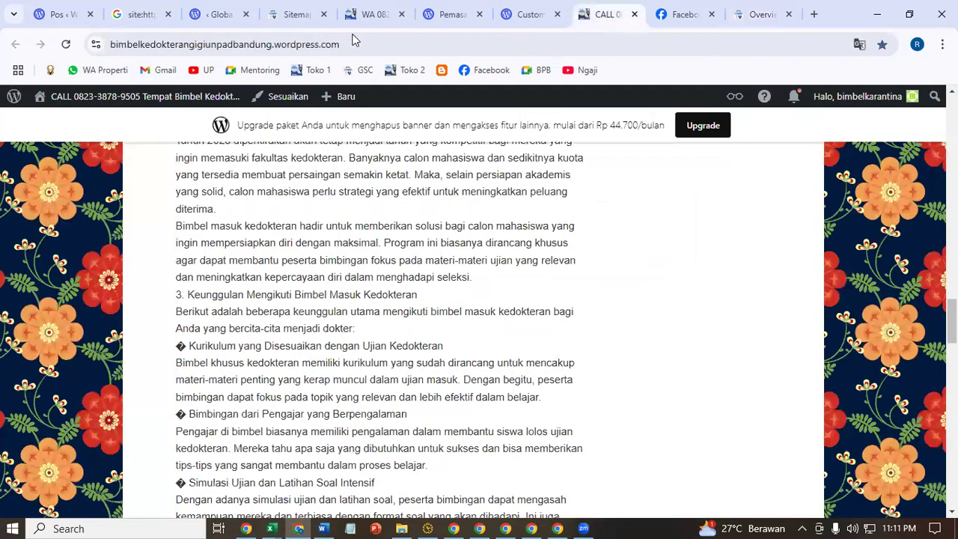
left_click(354, 39)
right_click(157, 47)
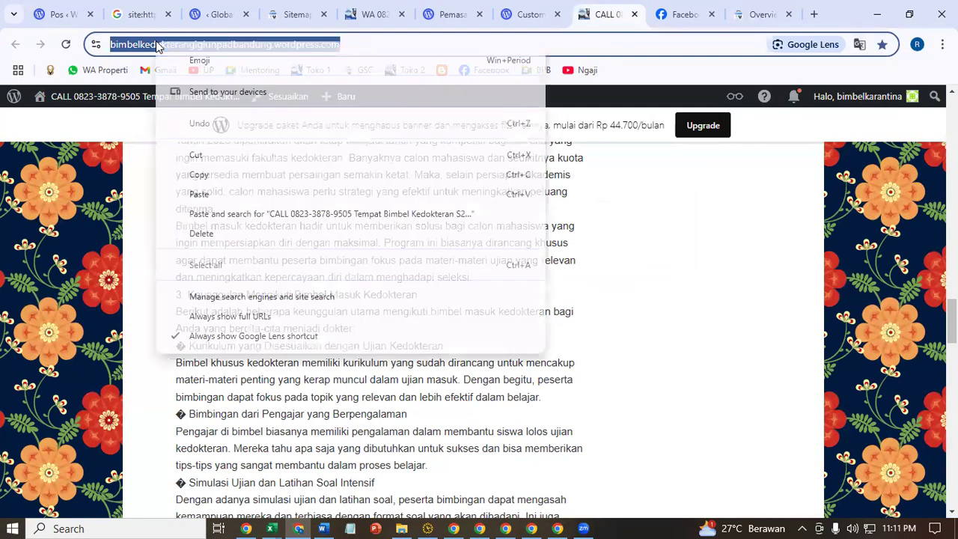
left_click(274, 181)
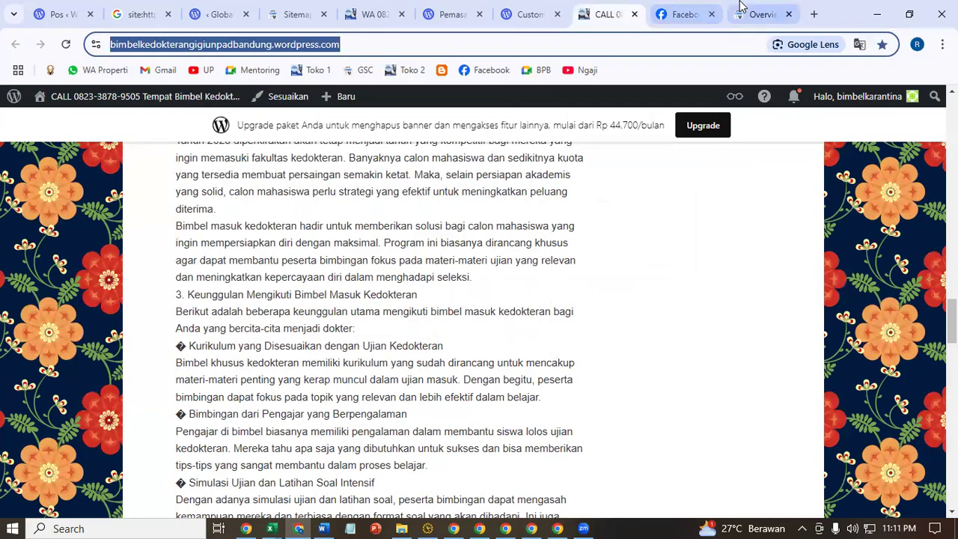
left_click(745, 14)
left_click(574, 371)
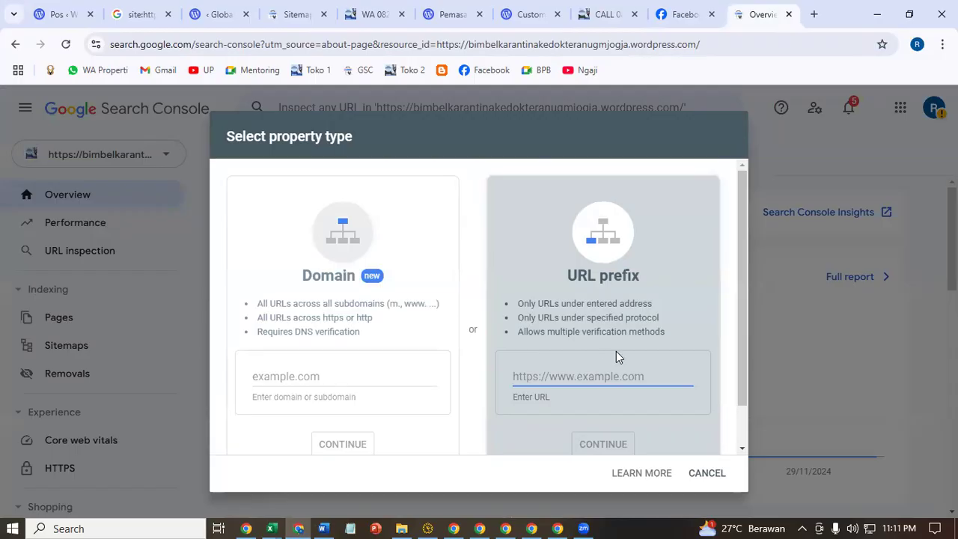
key("ctrl+v")
scroll(704, 335, "down", 1)
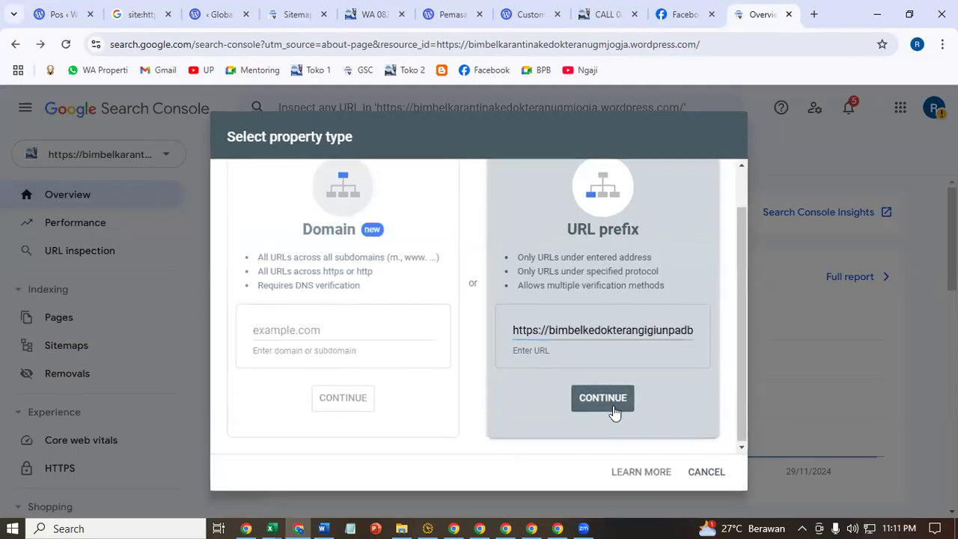
left_click(613, 404)
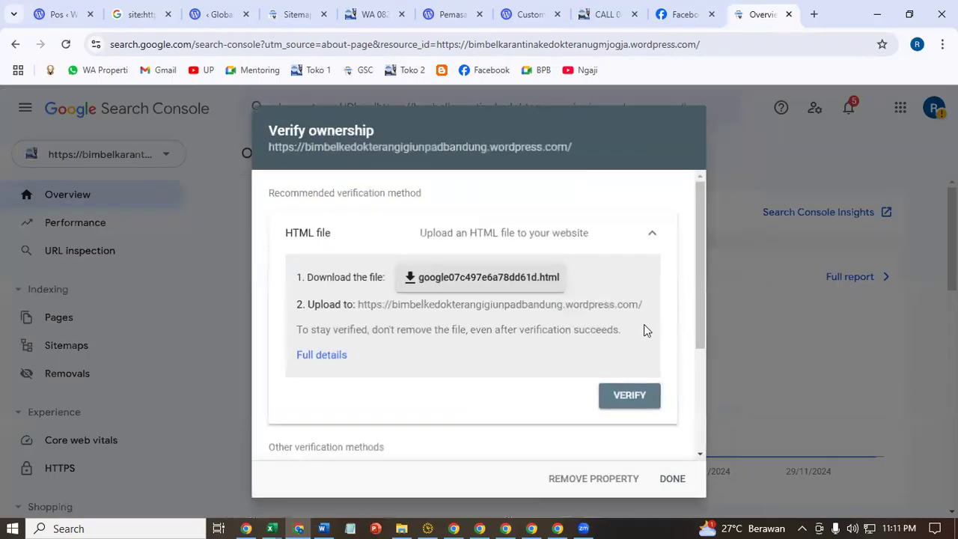
- Expand the HTML tag method, copy its verification meta tag, and return to WordPress.com's Pemasaran page
scroll(644, 324, "down", 3)
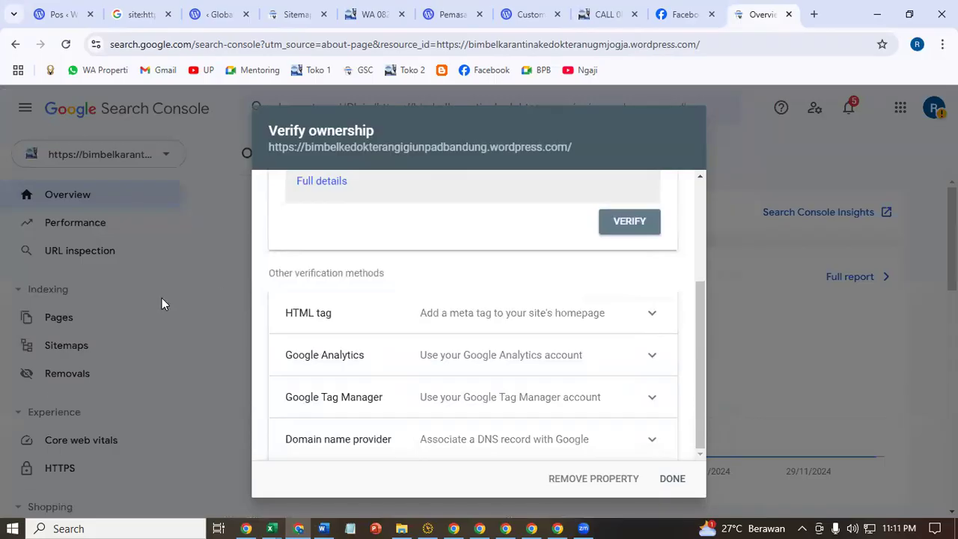
left_click(481, 313)
scroll(482, 313, "down", 2)
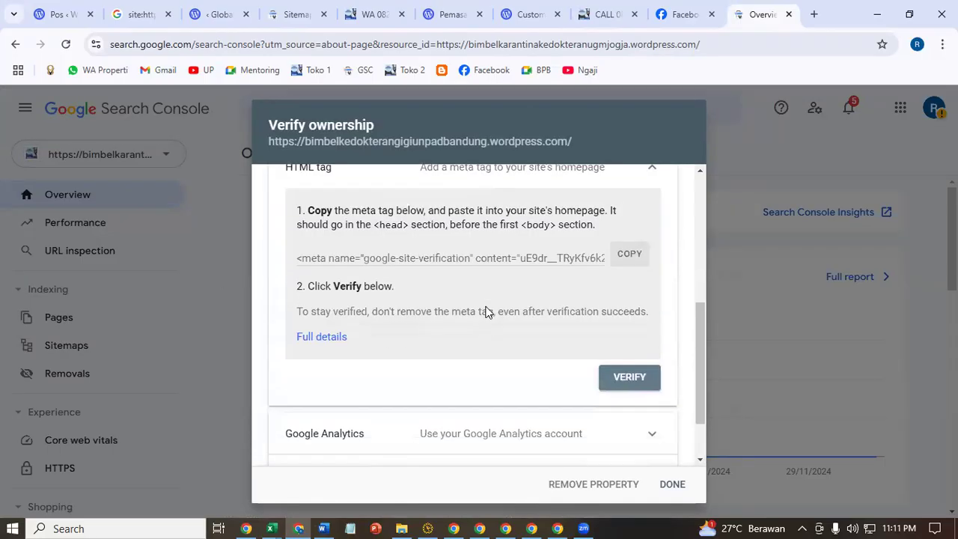
scroll(701, 349, "up", 2)
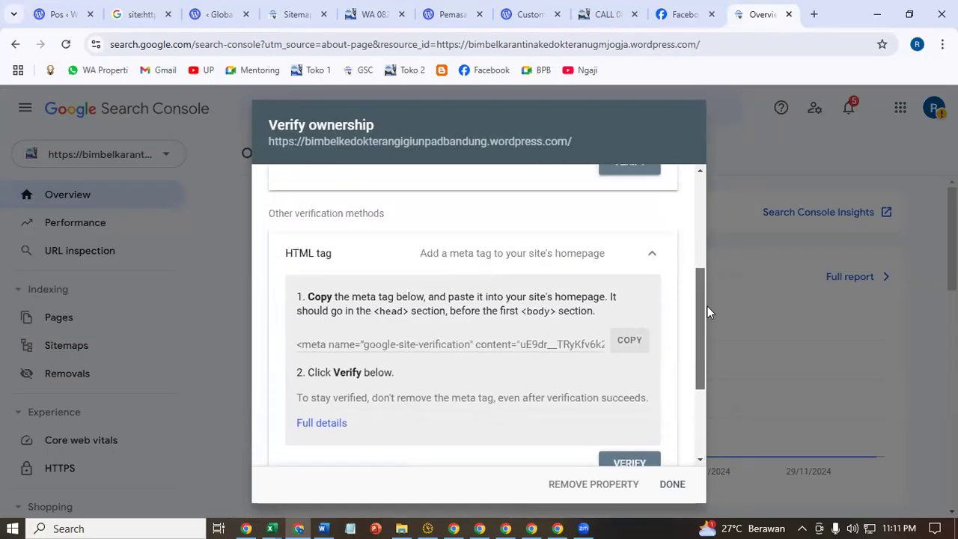
left_click_drag(703, 278, 699, 335)
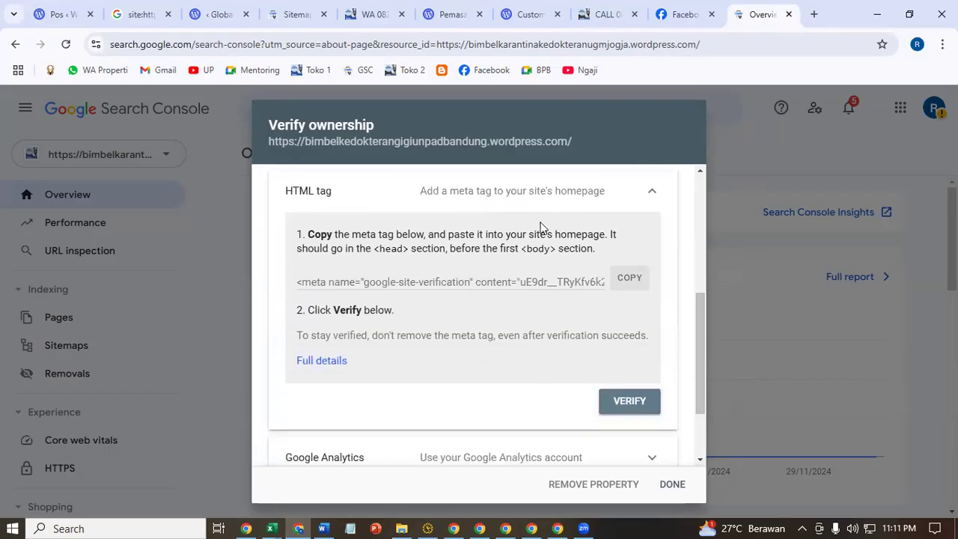
left_click(627, 278)
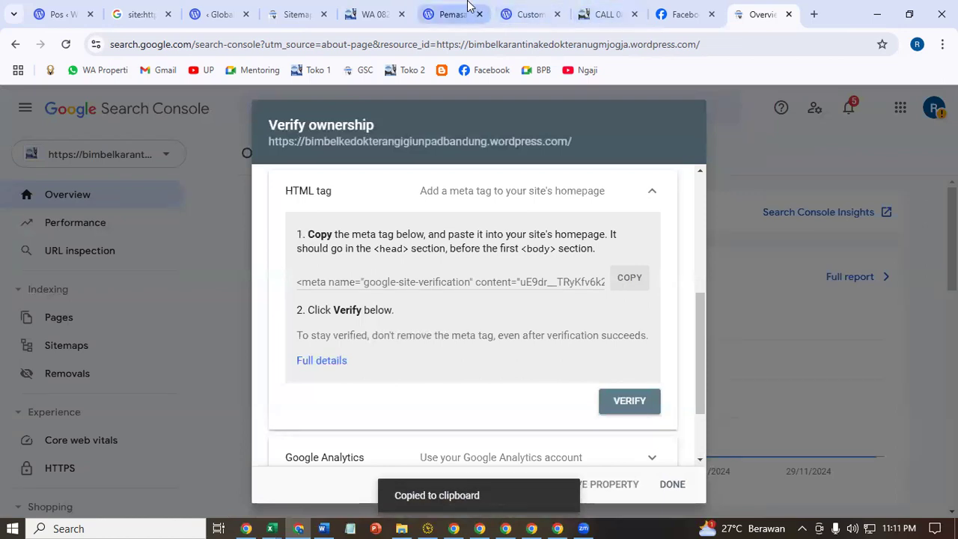
left_click(528, 15)
left_click(457, 14)
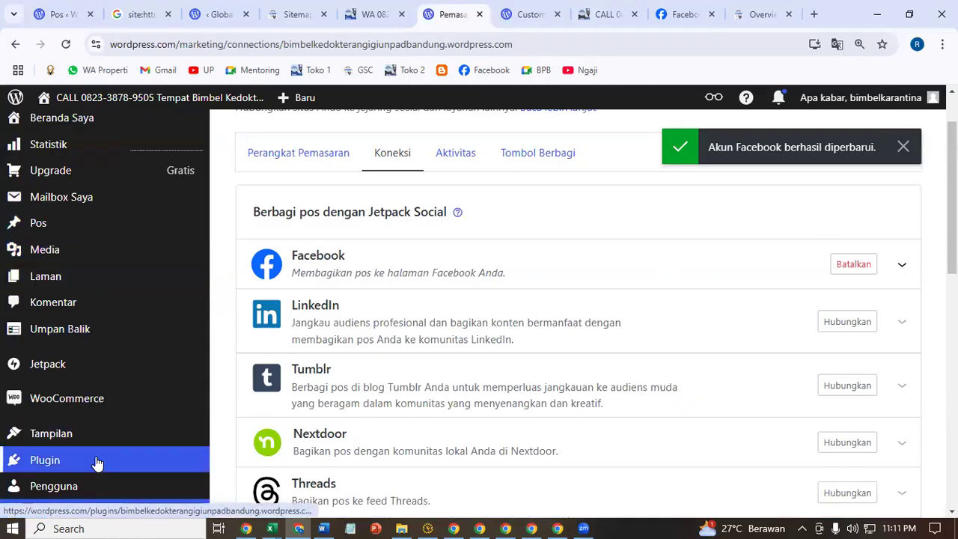
- Paste the Google meta tag into the Aktivitas tab's Google verification field and save it
scroll(97, 459, "down", 2)
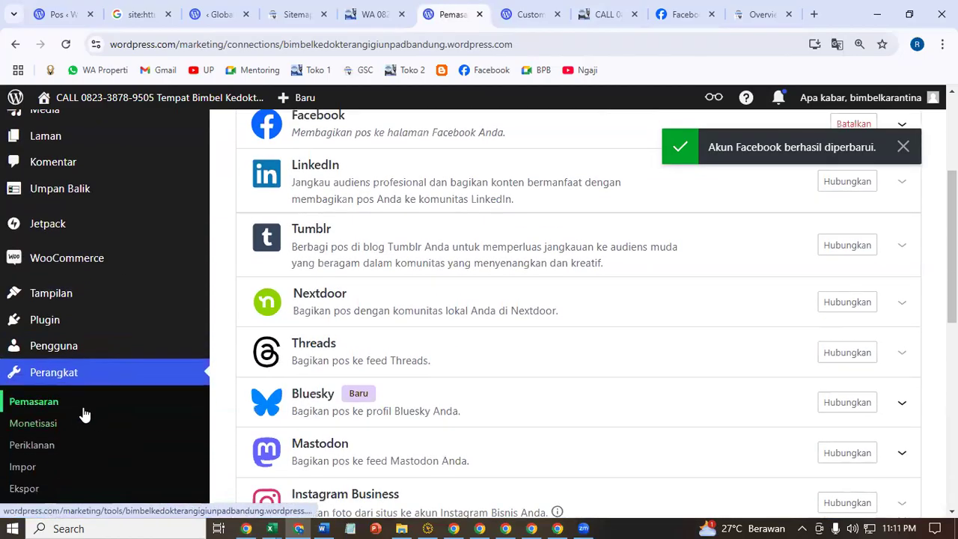
left_click(83, 410)
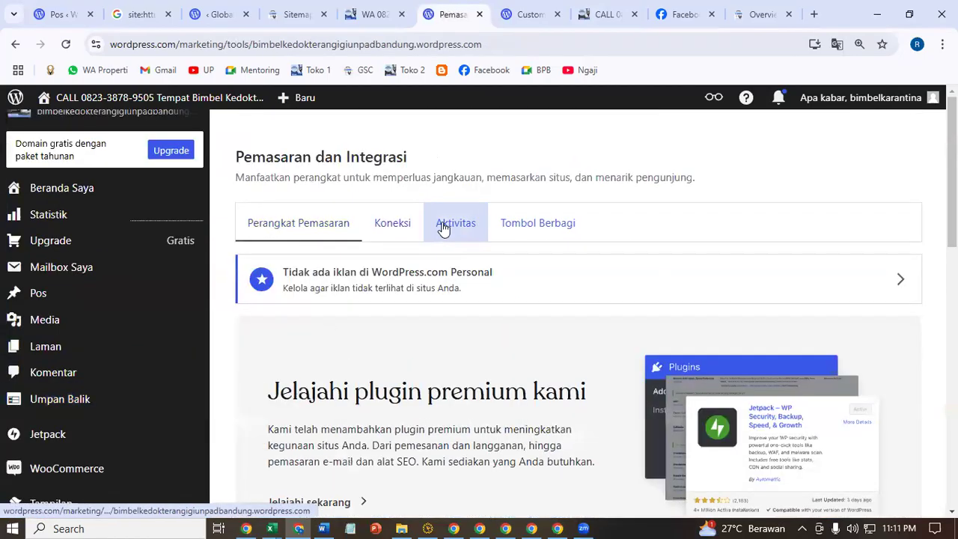
left_click(442, 227)
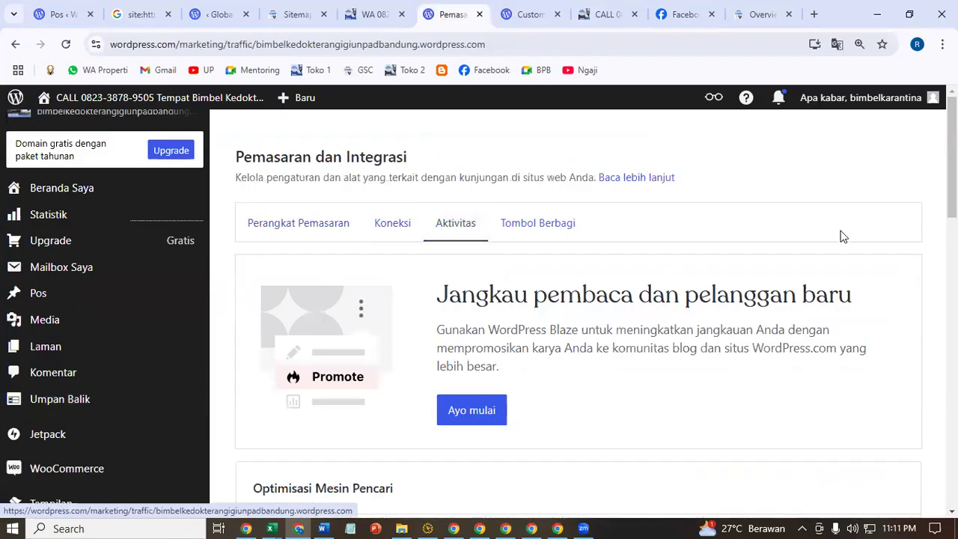
scroll(843, 237, "down", 5)
scroll(844, 236, "down", 5)
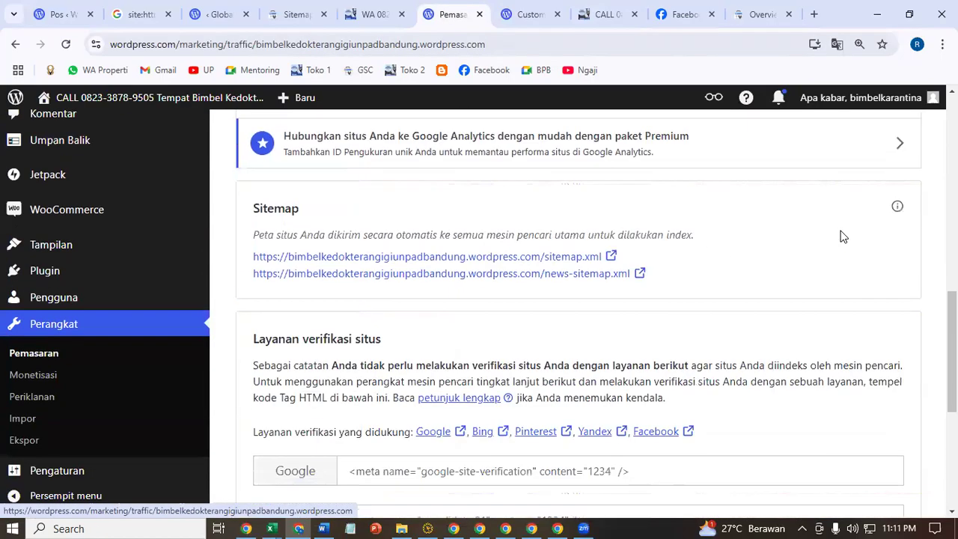
scroll(754, 236, "down", 3)
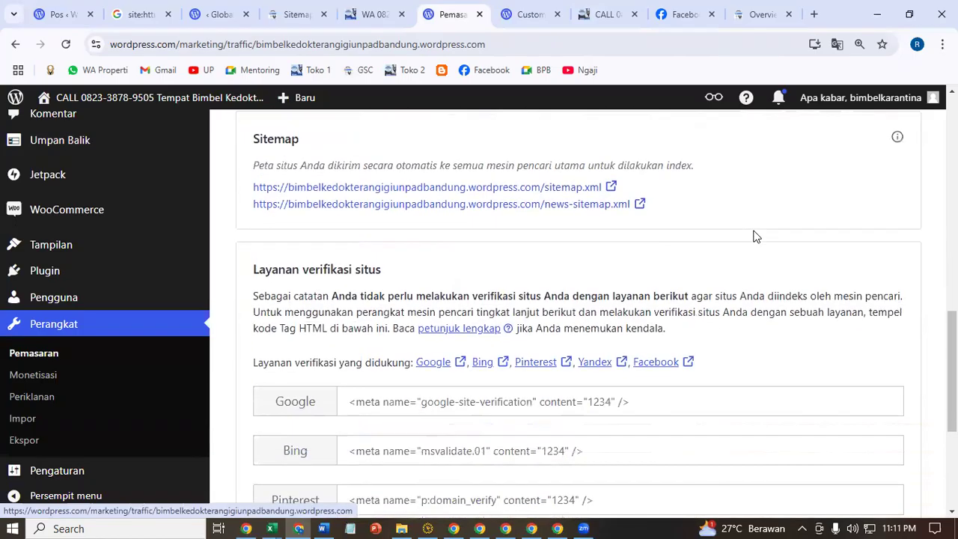
left_click_drag(275, 261, 336, 266)
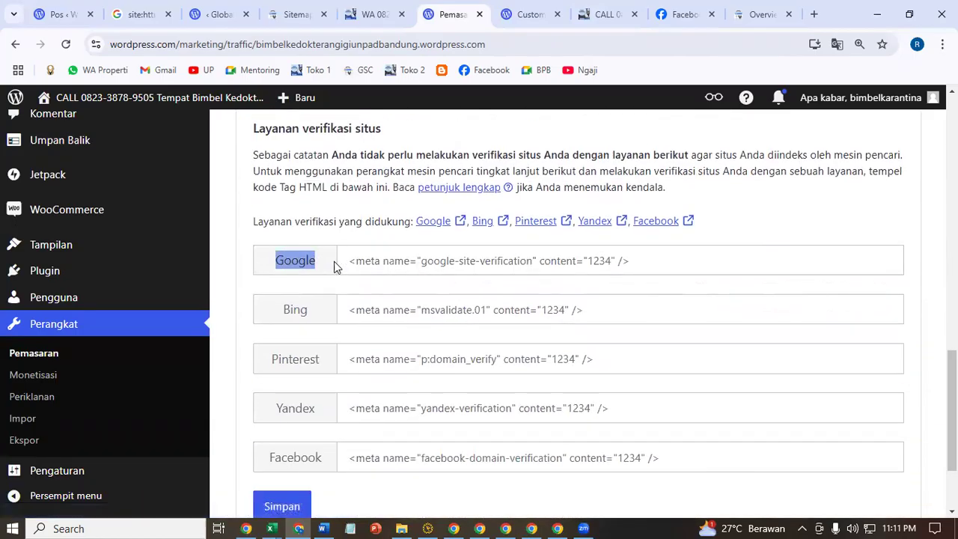
left_click(416, 267)
right_click(417, 267)
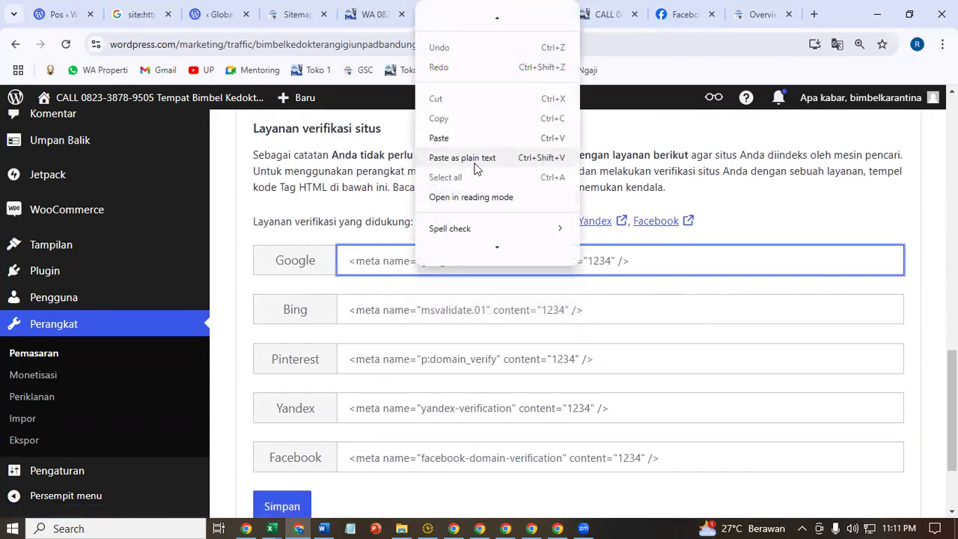
left_click(480, 141)
scroll(896, 422, "down", 1)
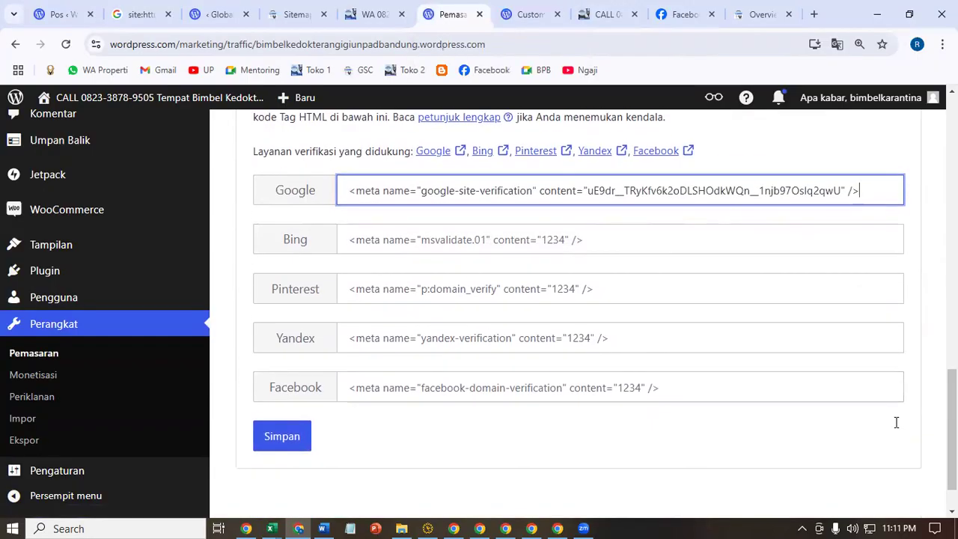
left_click(288, 437)
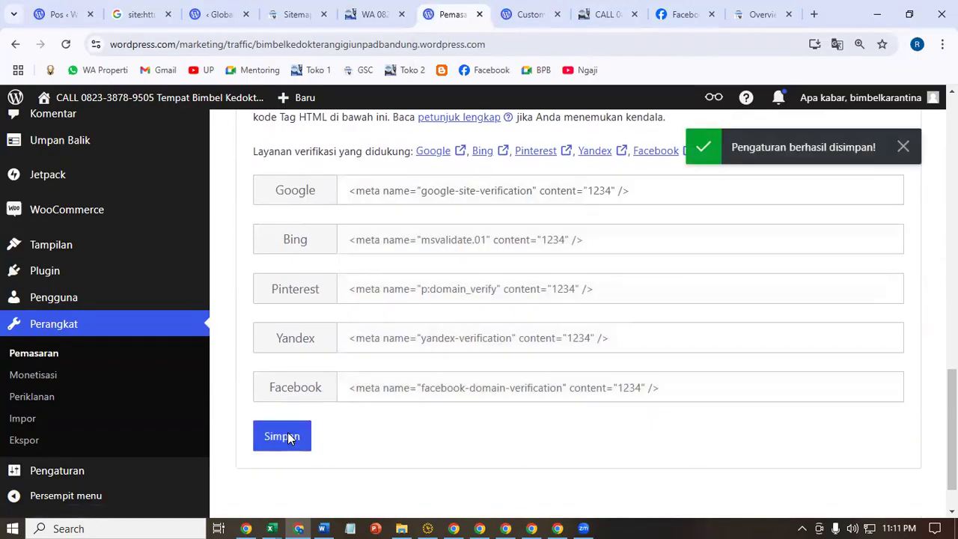
- Verify the bandung property and go to its Overview page, checking the property list
left_click(752, 7)
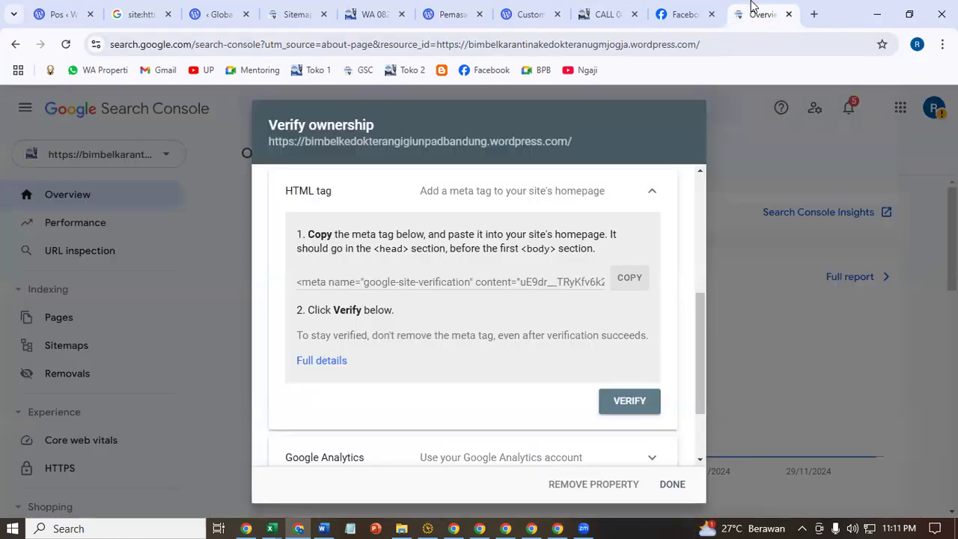
left_click(627, 404)
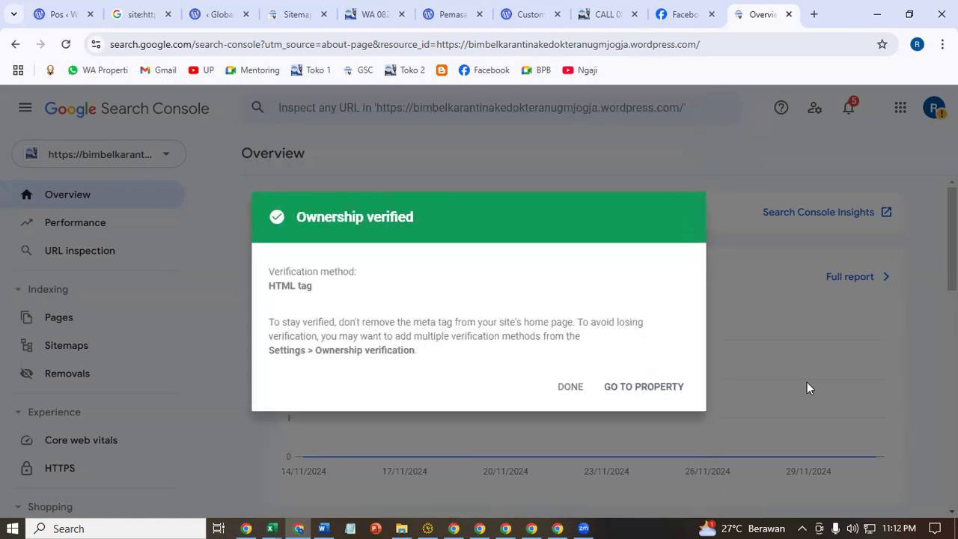
left_click(645, 389)
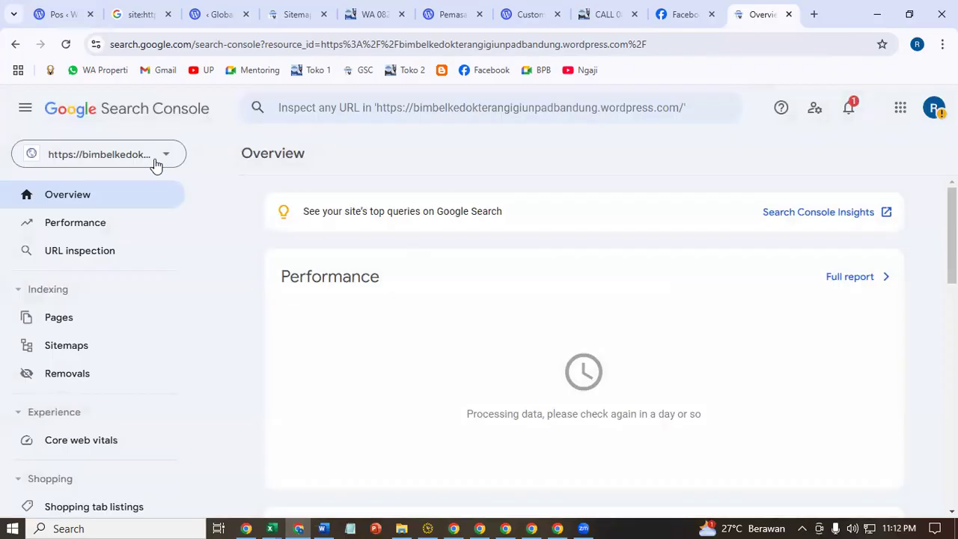
left_click(156, 163)
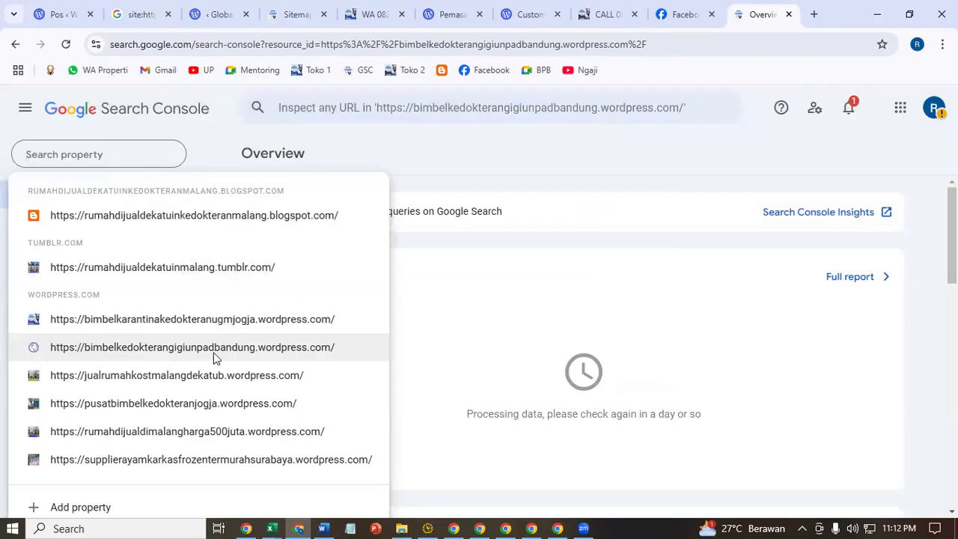
left_click(526, 169)
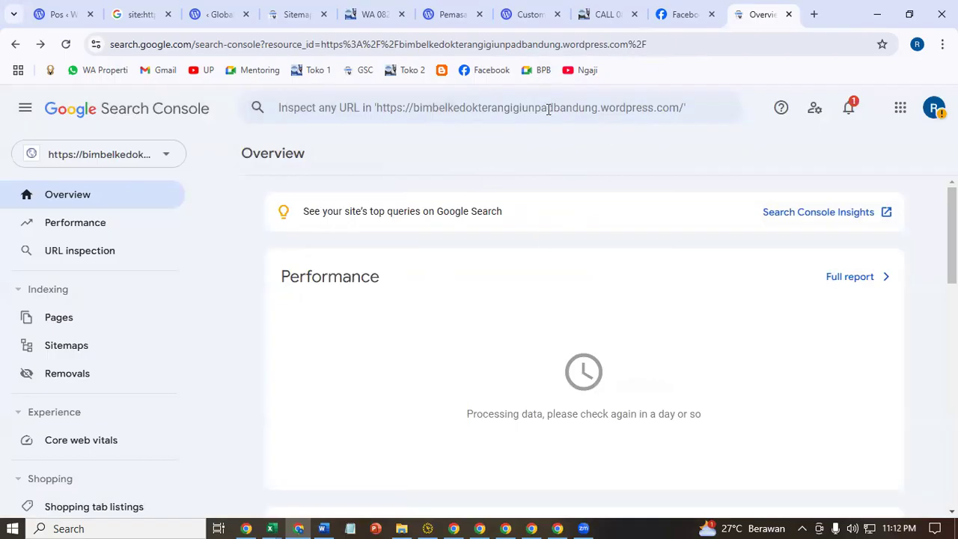
left_click(507, 110)
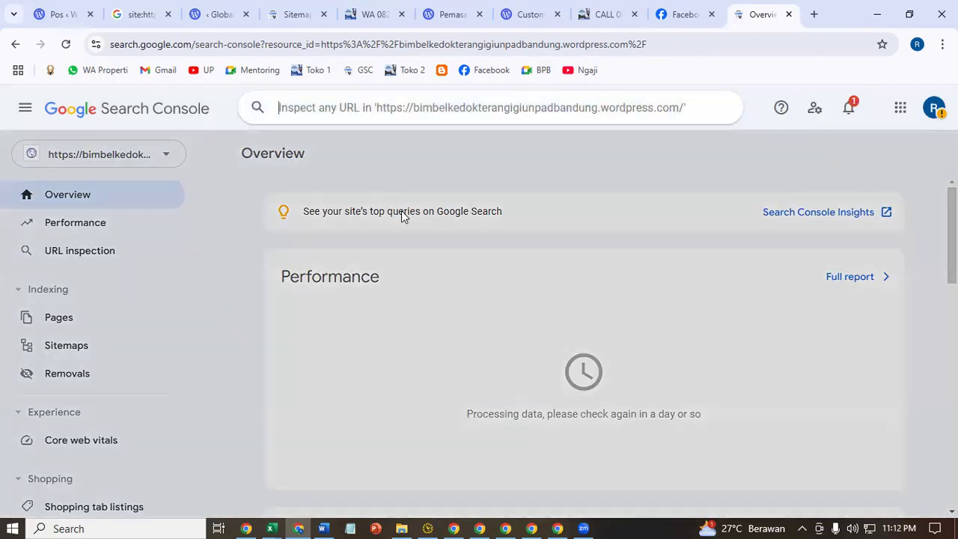
left_click(272, 178)
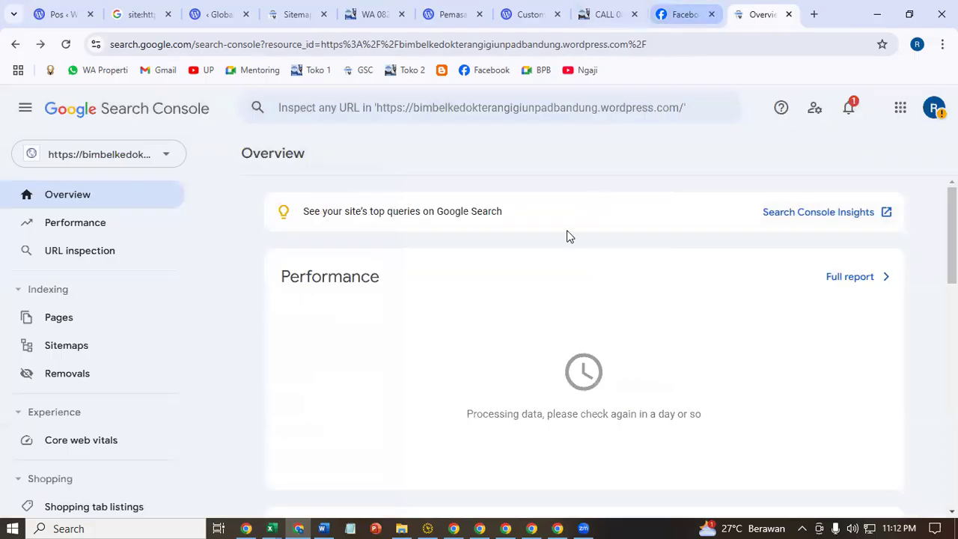
- Open the bandung property's Sitemaps page and copy 'sitemap.xml' from WordPress's Sitemap section
left_click(53, 345)
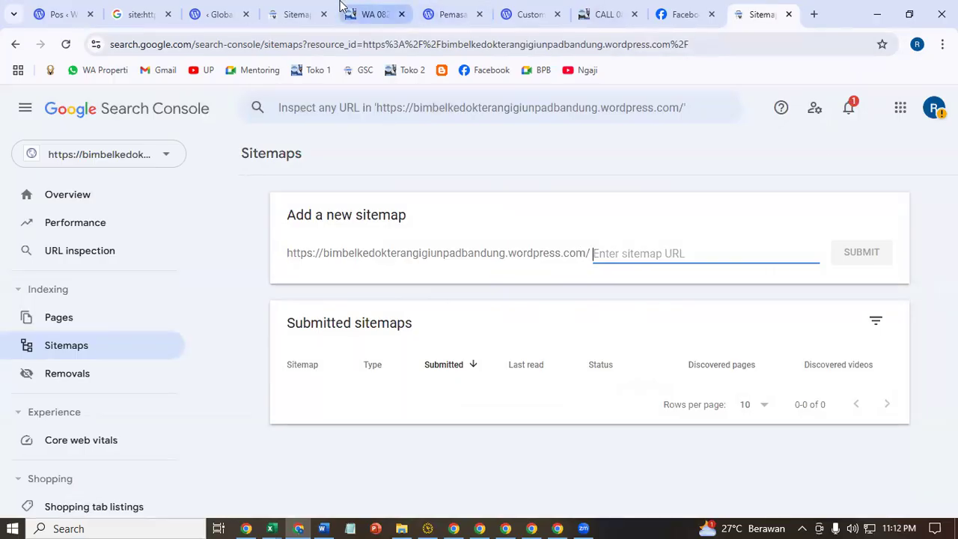
left_click(436, 7)
scroll(800, 419, "up", 5)
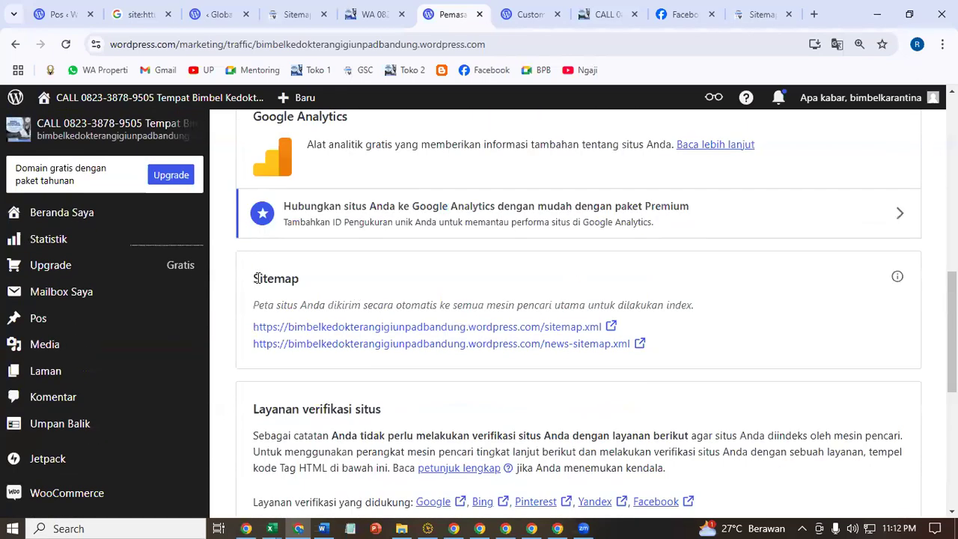
left_click_drag(252, 284, 306, 282)
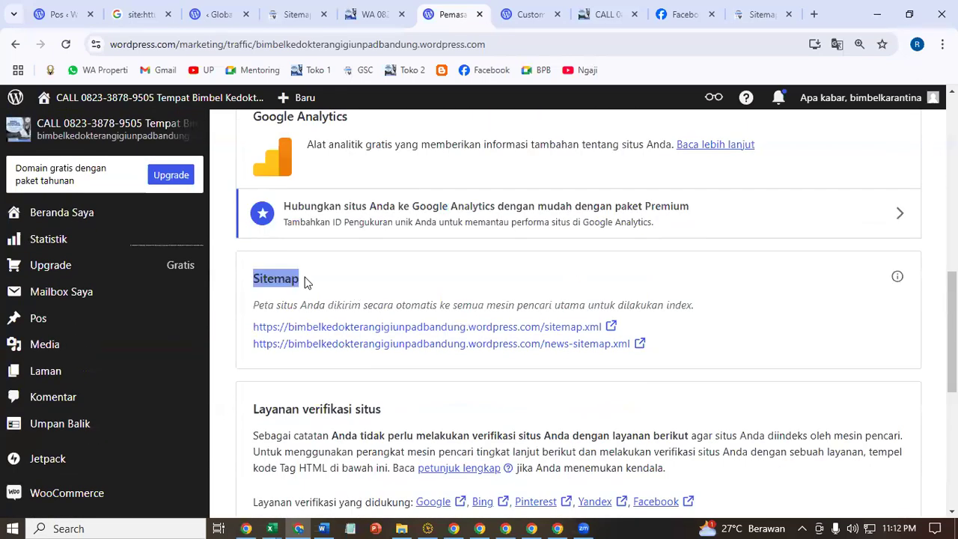
left_click(418, 283)
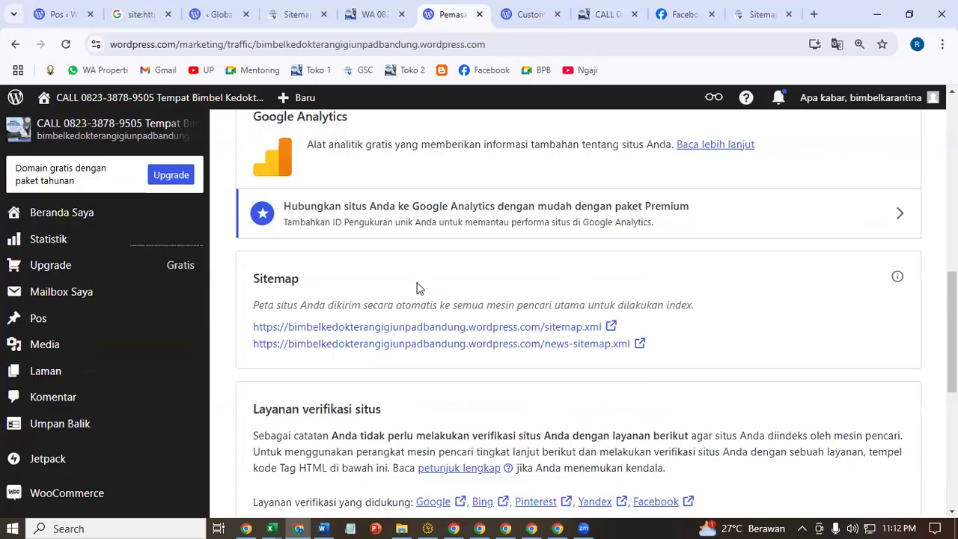
left_click_drag(262, 305, 699, 307)
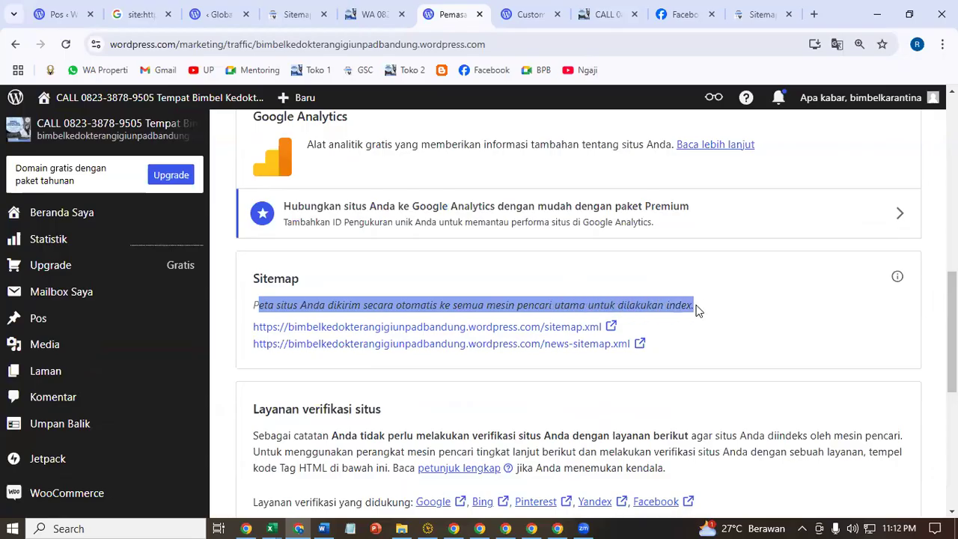
left_click(696, 310)
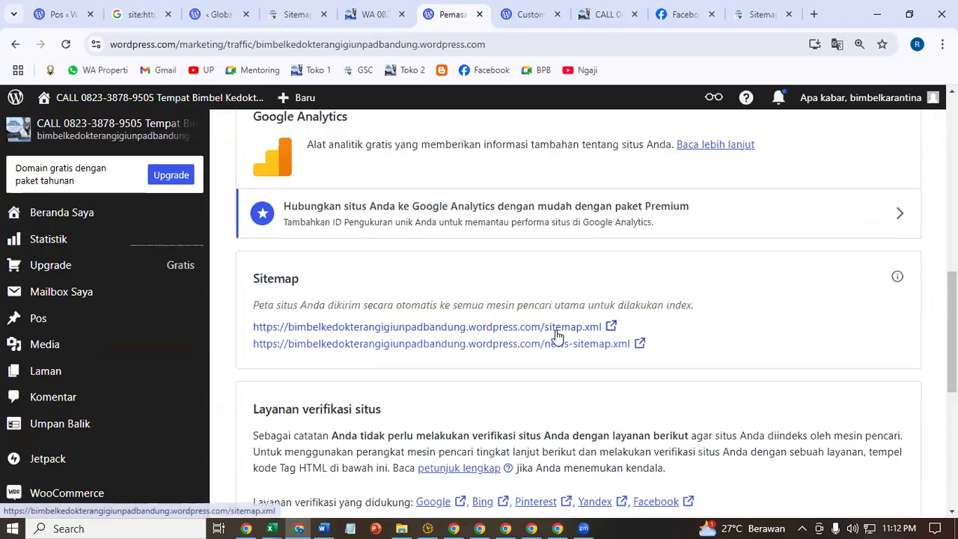
left_click_drag(676, 327, 556, 337)
left_click(660, 336)
right_click(561, 327)
left_click(610, 191)
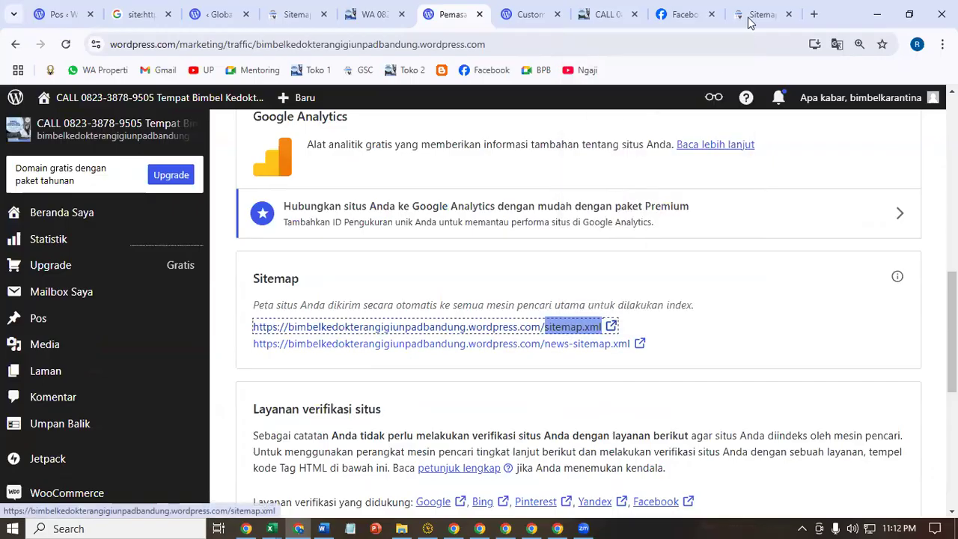
left_click(757, 14)
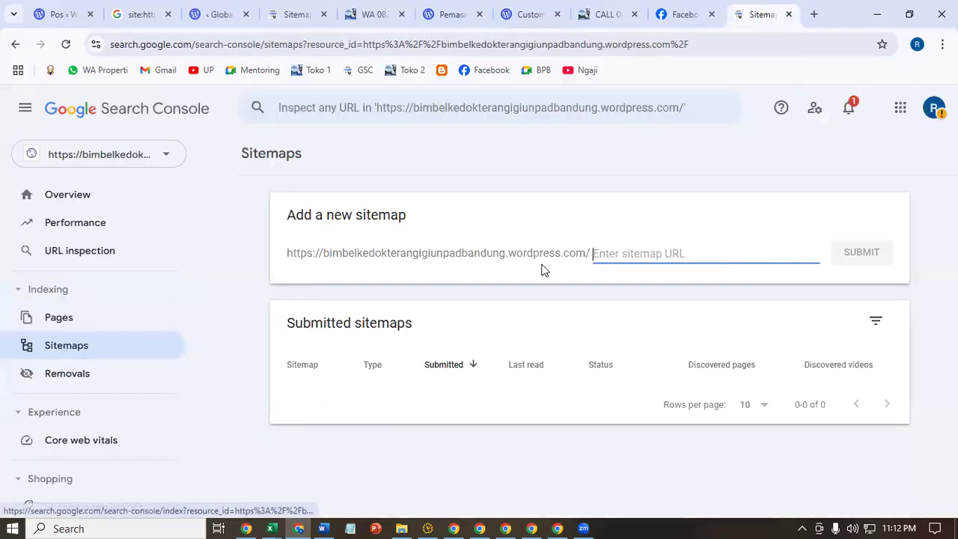
right_click(636, 251)
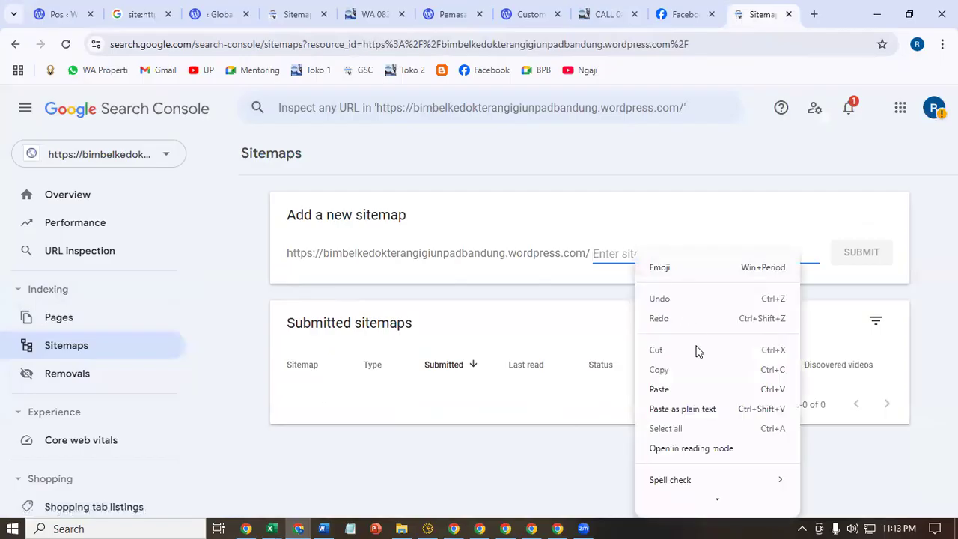
left_click(708, 390)
left_click(861, 252)
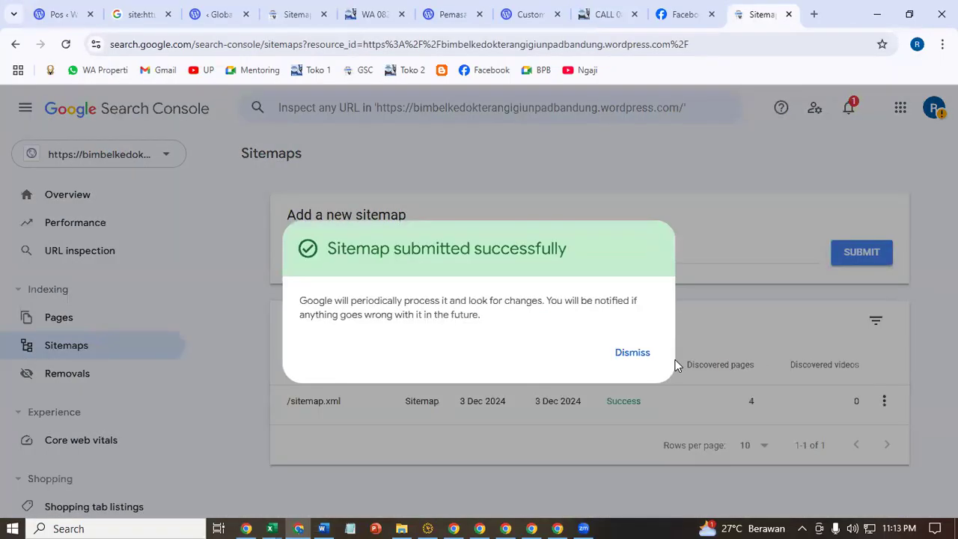
left_click(645, 356)
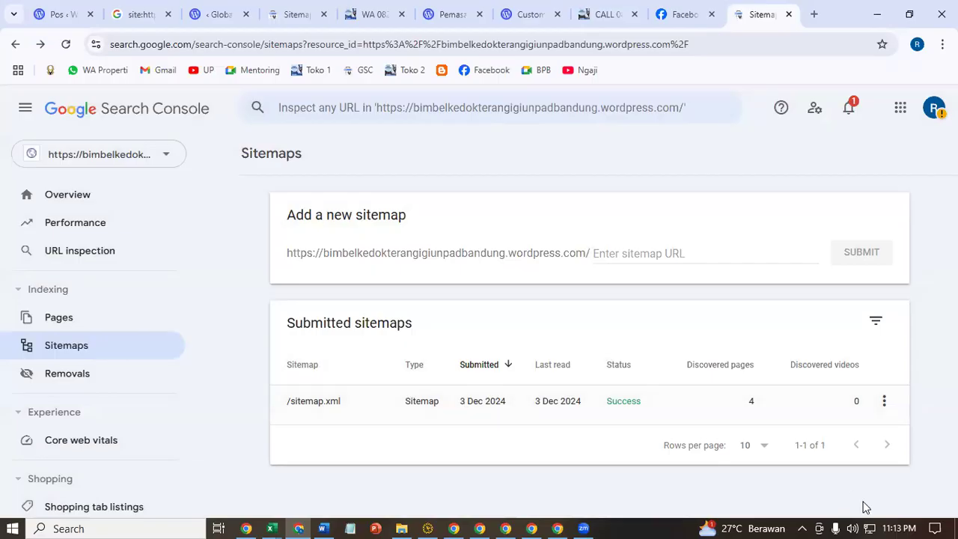
left_click(589, 172)
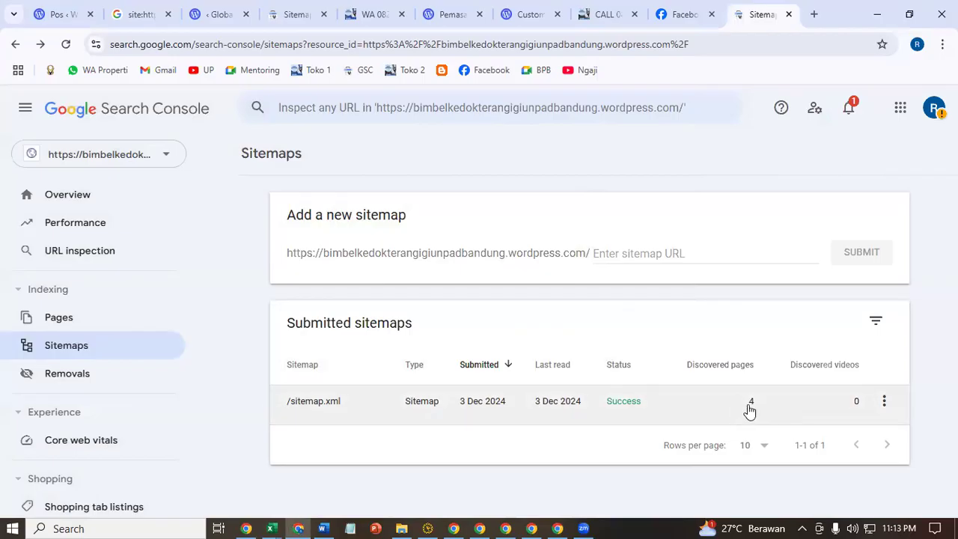
- Switch the Search Console property to the Jogja site and back to the bandung site
left_click(158, 160)
left_click(267, 330)
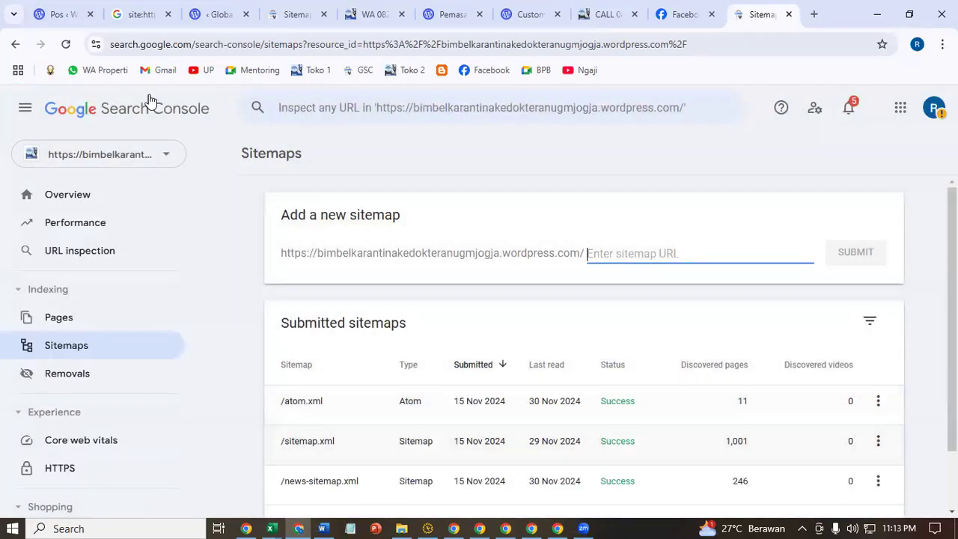
left_click(159, 155)
left_click(246, 348)
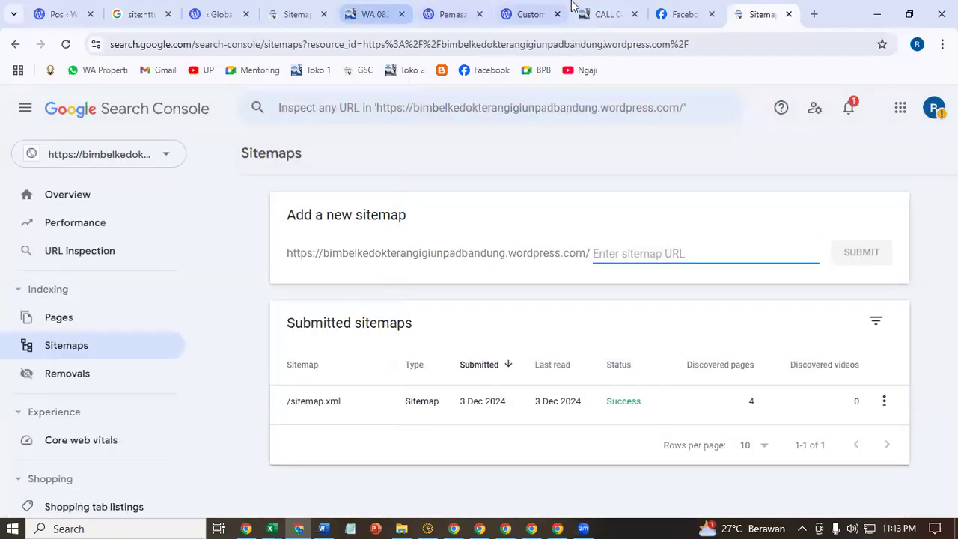
- Open the bandung site's posts list in WordPress.com
left_click(609, 10)
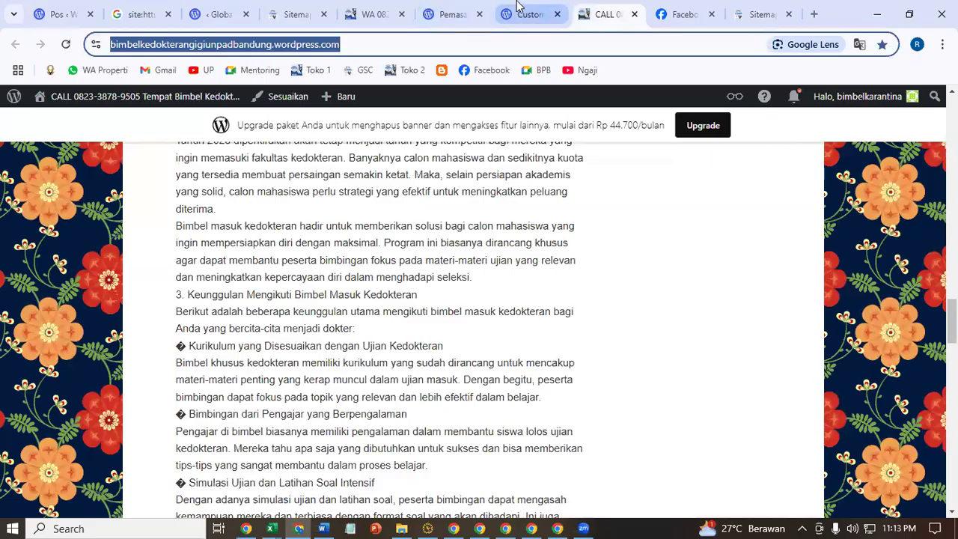
left_click(520, 13)
left_click(456, 14)
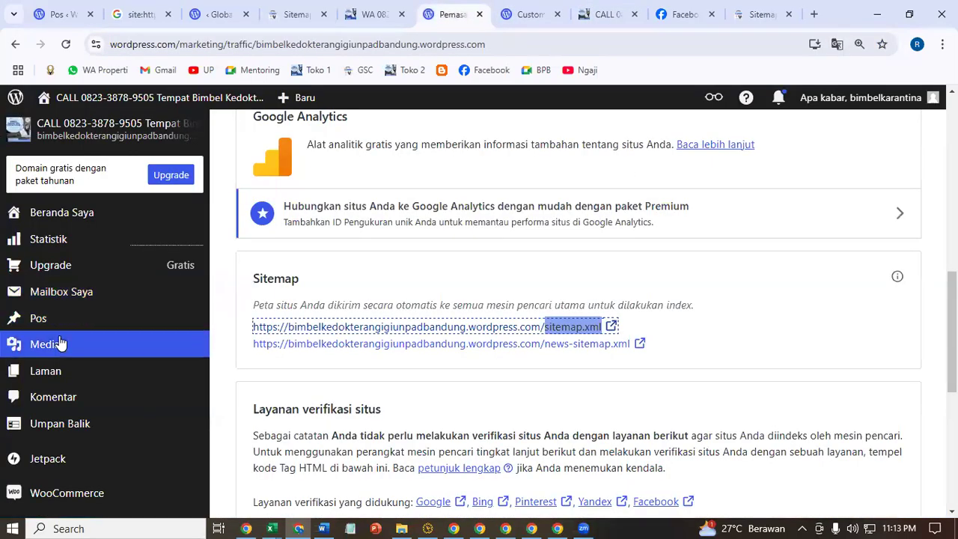
left_click(36, 318)
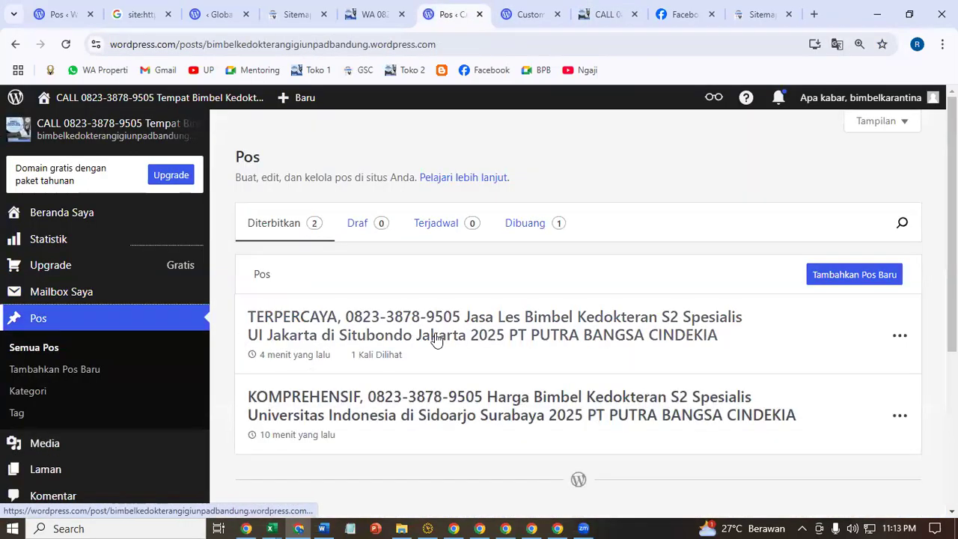
scroll(434, 337, "down", 2)
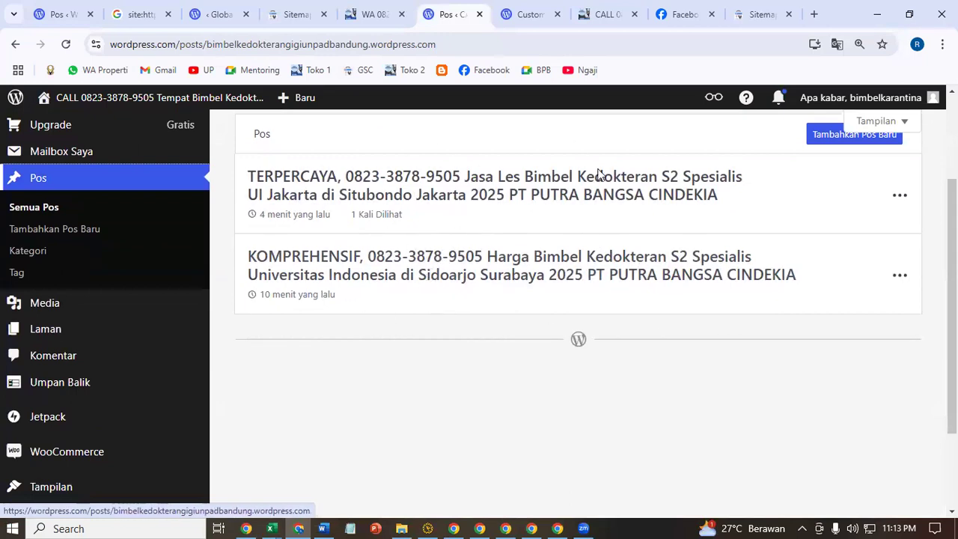
- Return to the WordPress posts list and open the Pemasaran dan Integrasi page
left_click(761, 12)
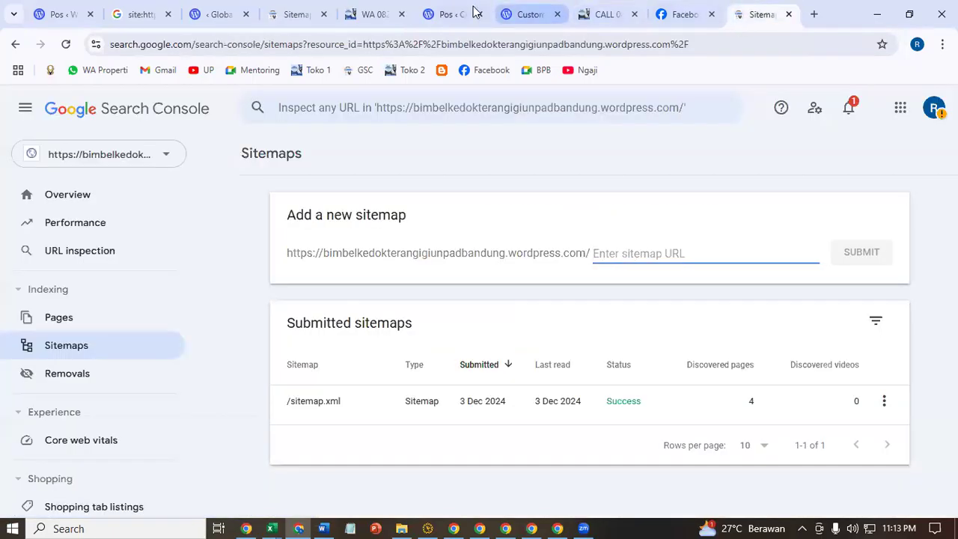
left_click(431, 12)
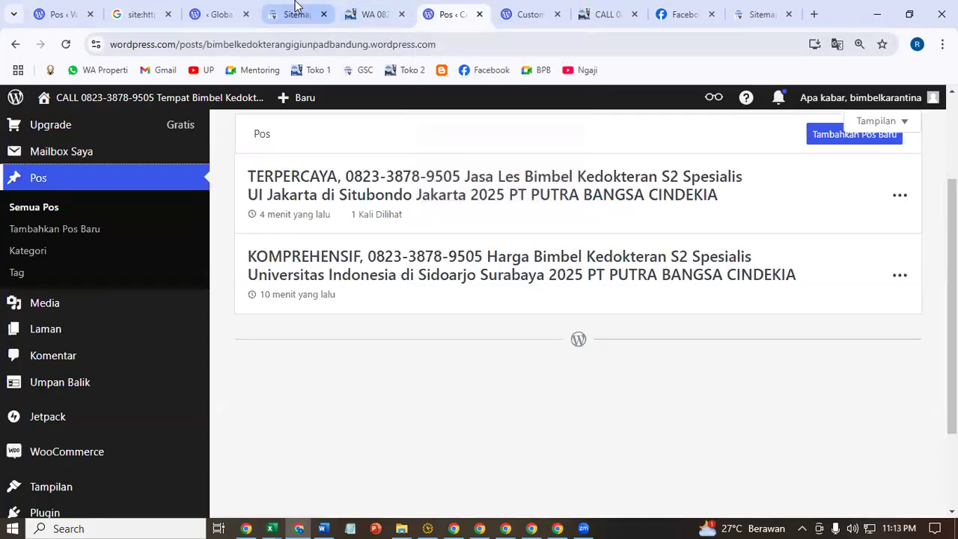
left_click(293, 7)
left_click(351, 8)
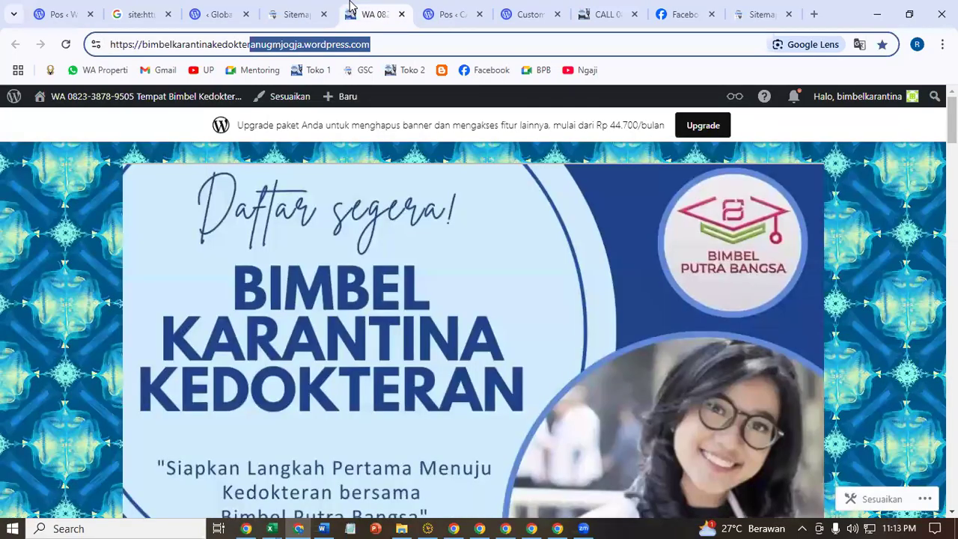
left_click(528, 12)
left_click(452, 12)
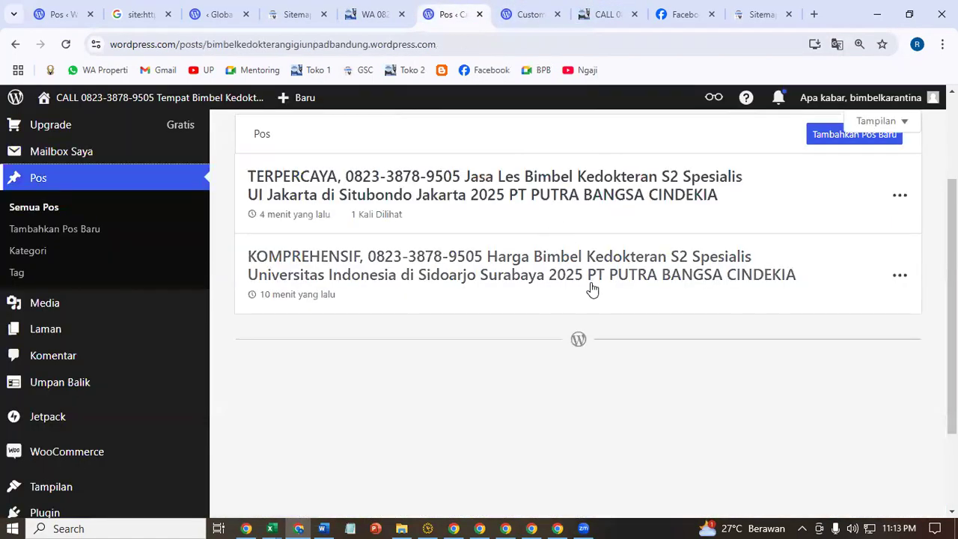
scroll(90, 345, "down", 2)
mouse_move(56, 447)
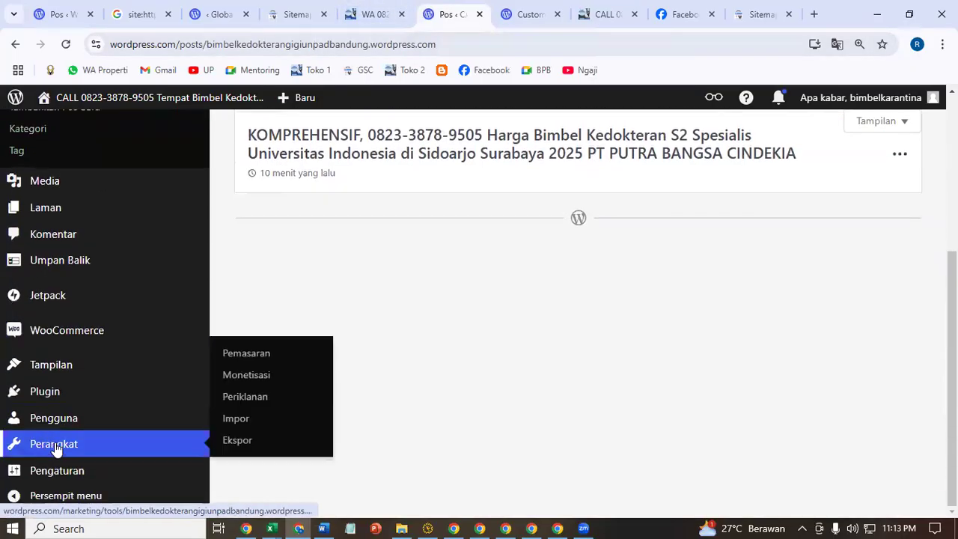
left_click(285, 354)
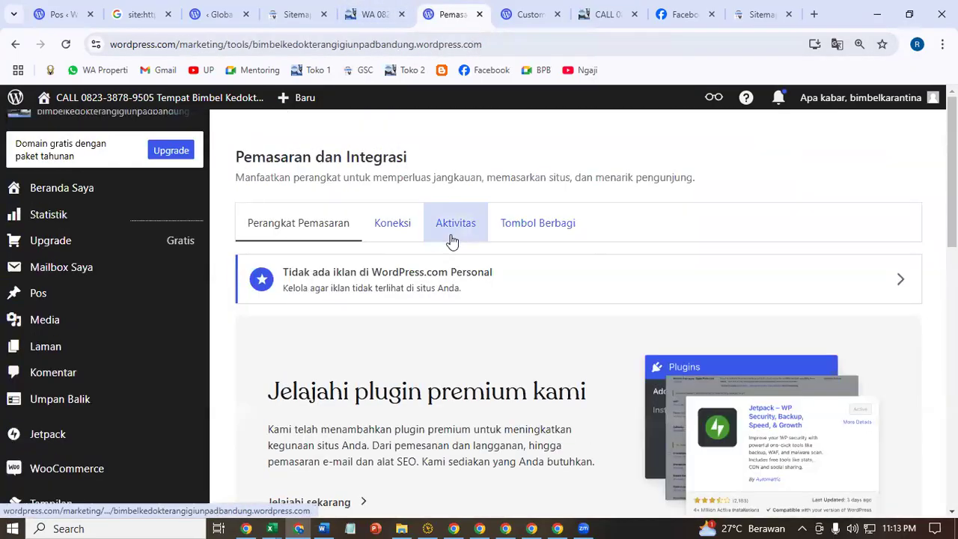
- Copy 'news-sitemap.xml' from the Sitemap section on the Aktivitas tab
left_click(452, 239)
scroll(526, 292, "down", 10)
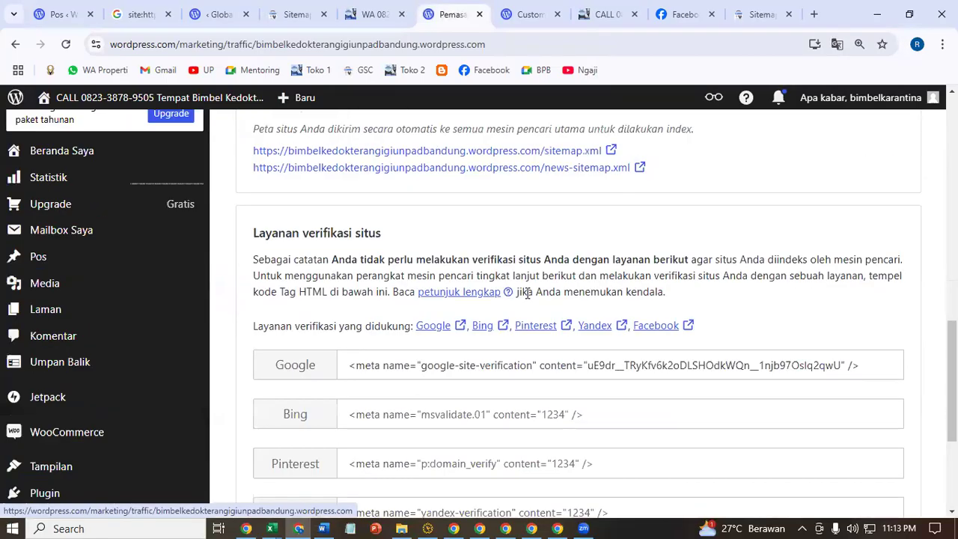
scroll(526, 293, "up", 1)
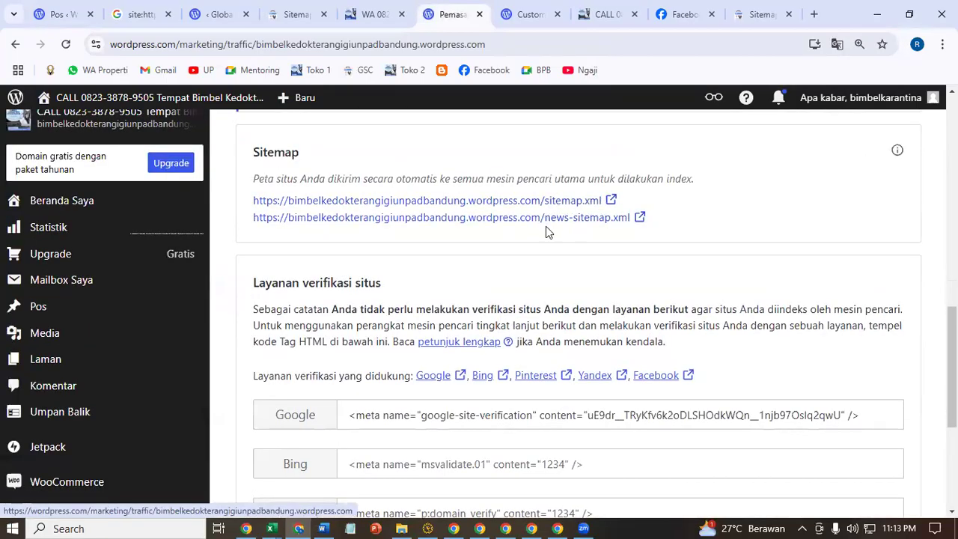
left_click_drag(636, 227, 547, 238)
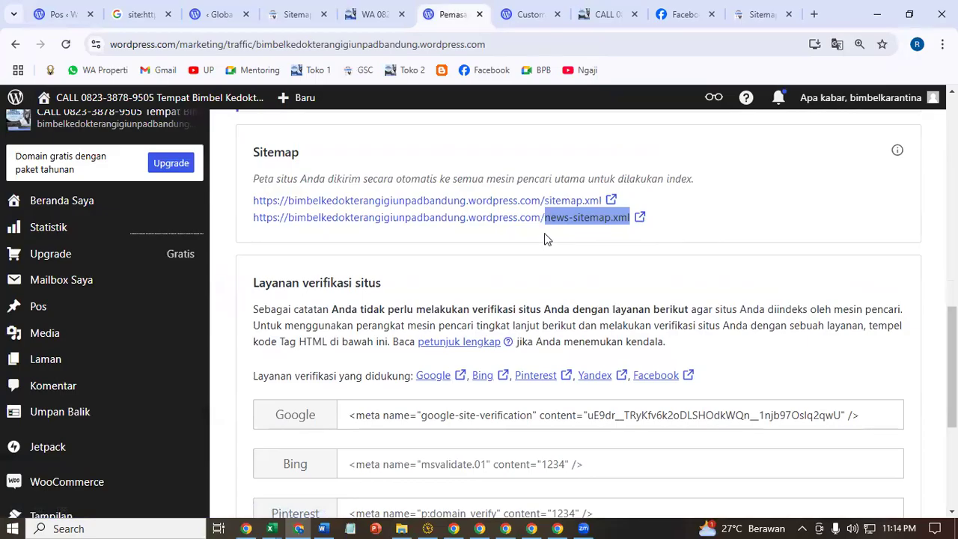
right_click(545, 235)
left_click(569, 252)
- Paste and submit news-sitemap.xml on the Sitemaps page, then dismiss the success dialog
left_click(757, 14)
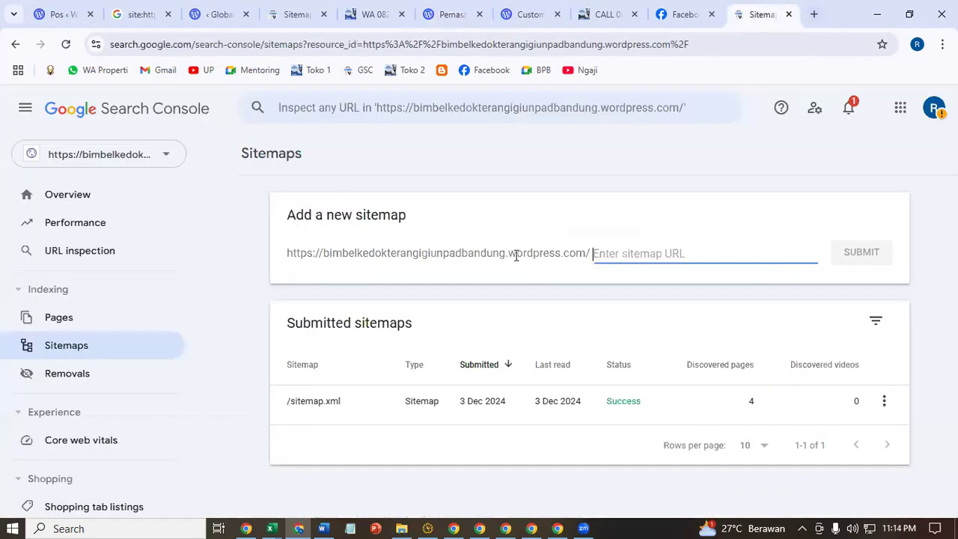
key("ctrl+v")
left_click(846, 257)
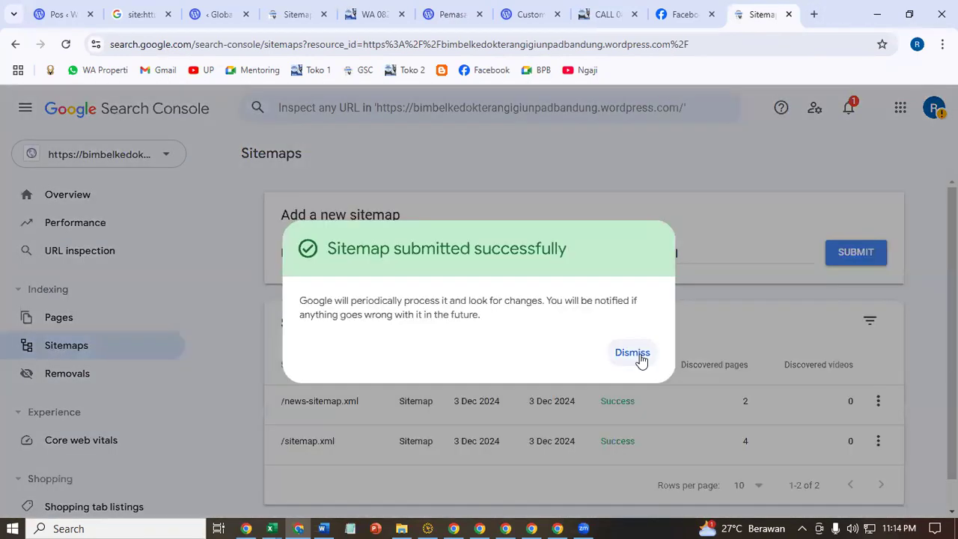
left_click(634, 355)
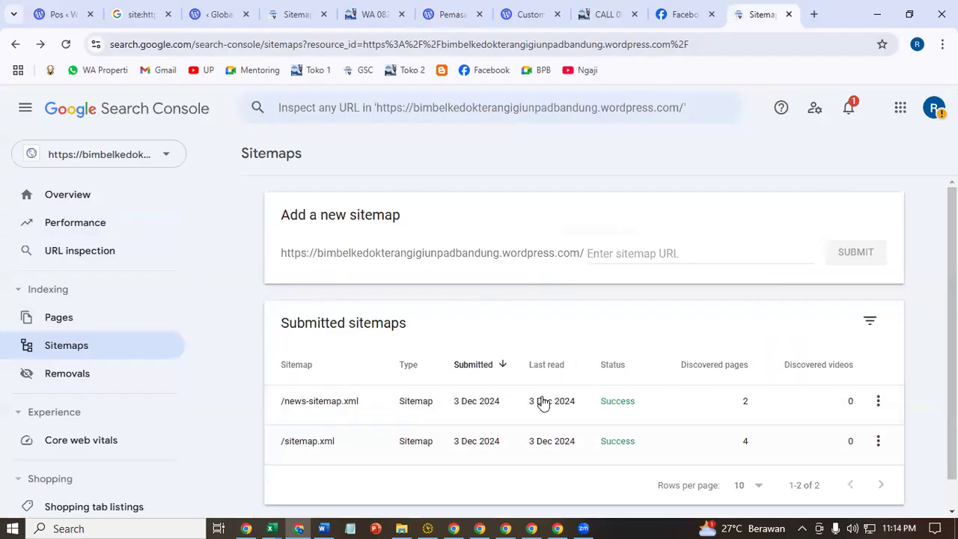
- Close the WordPress.com site customizer tab
left_click(588, 11)
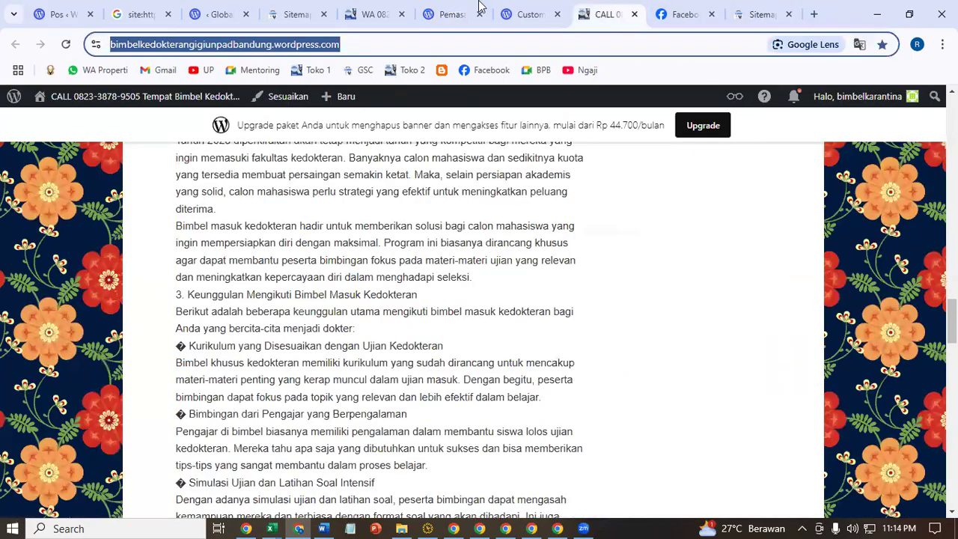
left_click(531, 8)
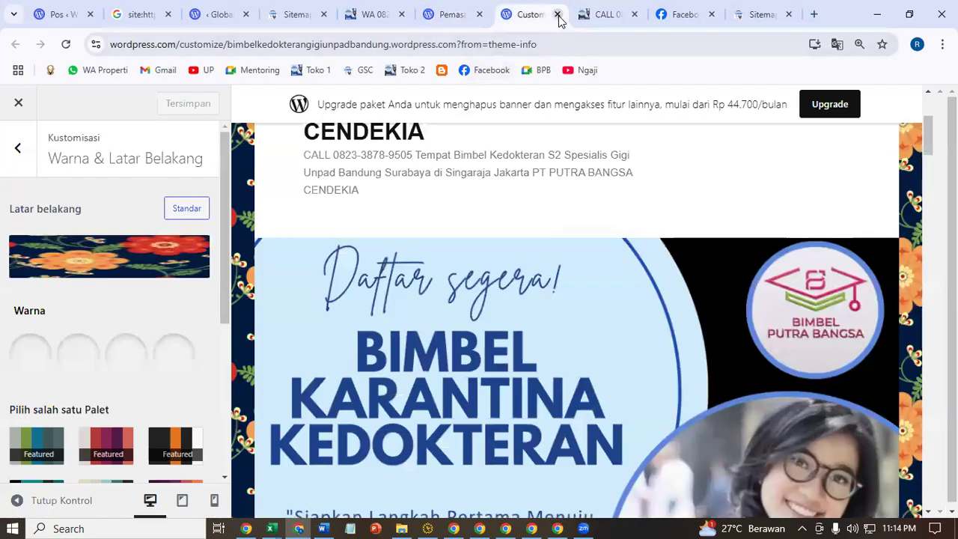
left_click(558, 15)
- Copy the KOMPREHENSIF post's link from the posts list and return to Search Console
left_click(507, 12)
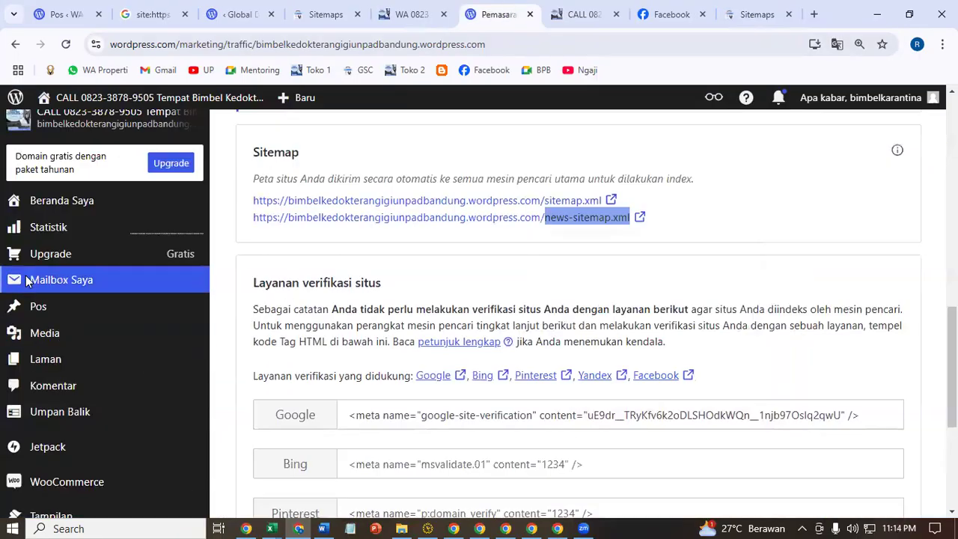
left_click(61, 299)
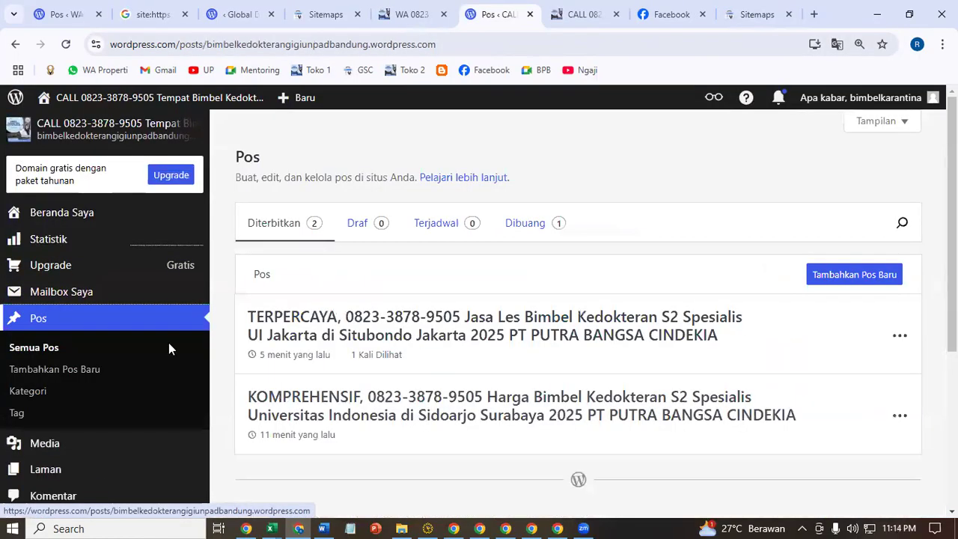
scroll(835, 384, "down", 2)
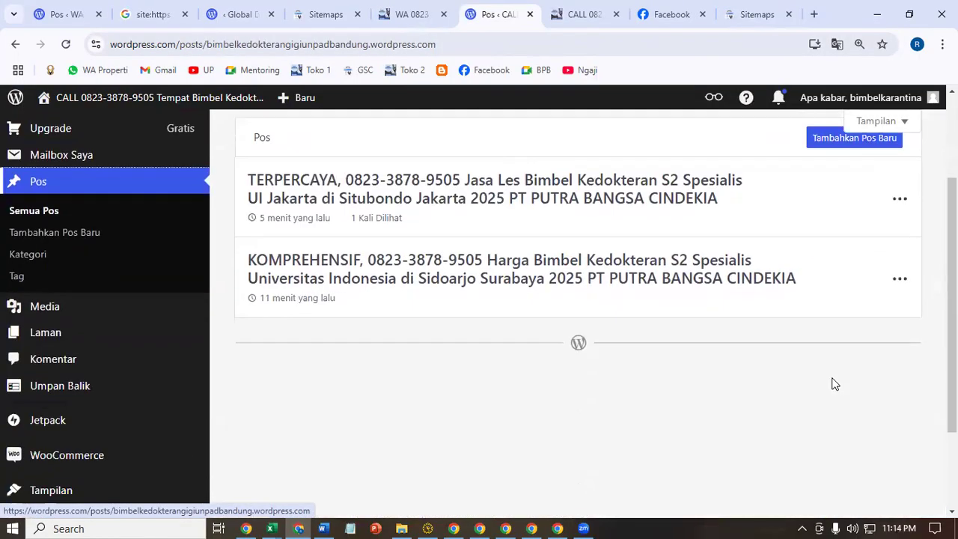
left_click(900, 276)
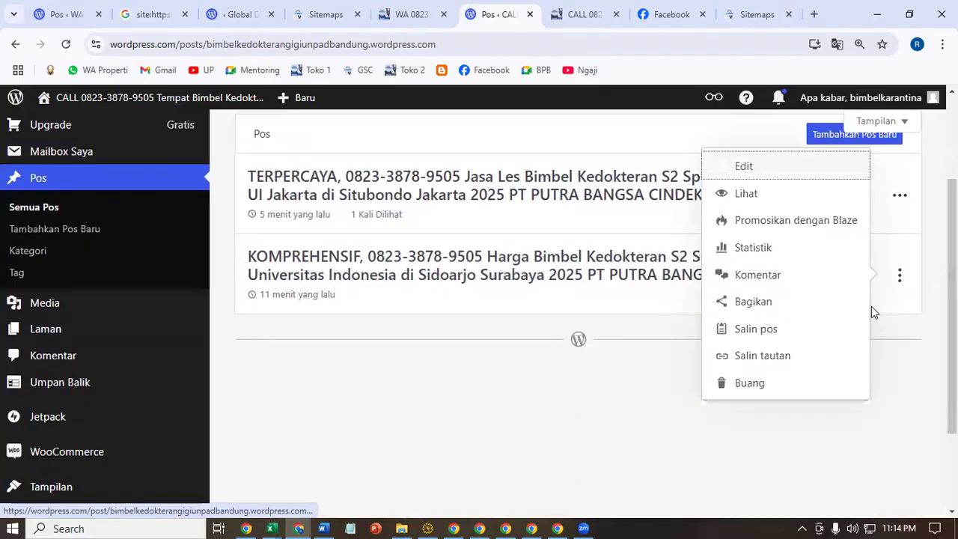
left_click(823, 352)
left_click(752, 9)
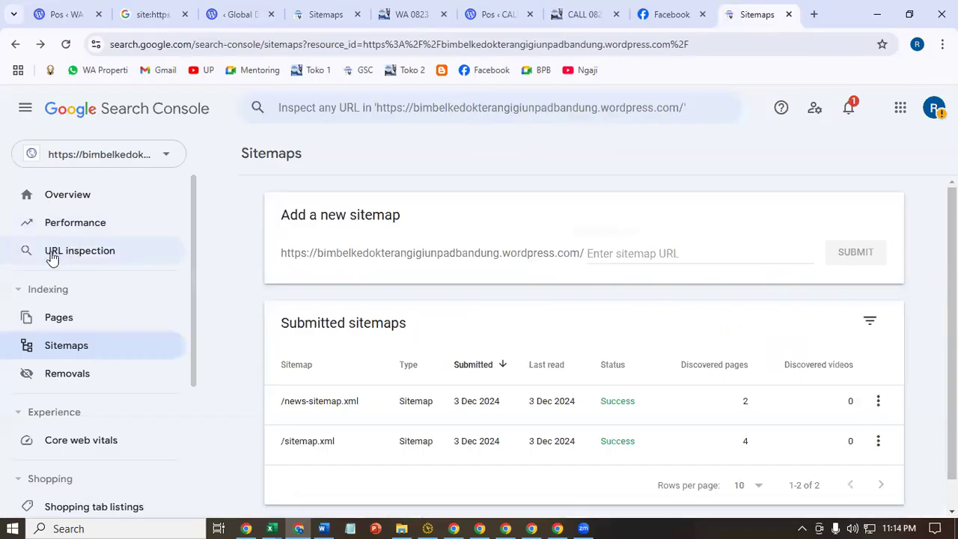
- Inspect the pasted KOMPREHENSIF post URL, found not indexed, and run a live URL test
left_click(79, 254)
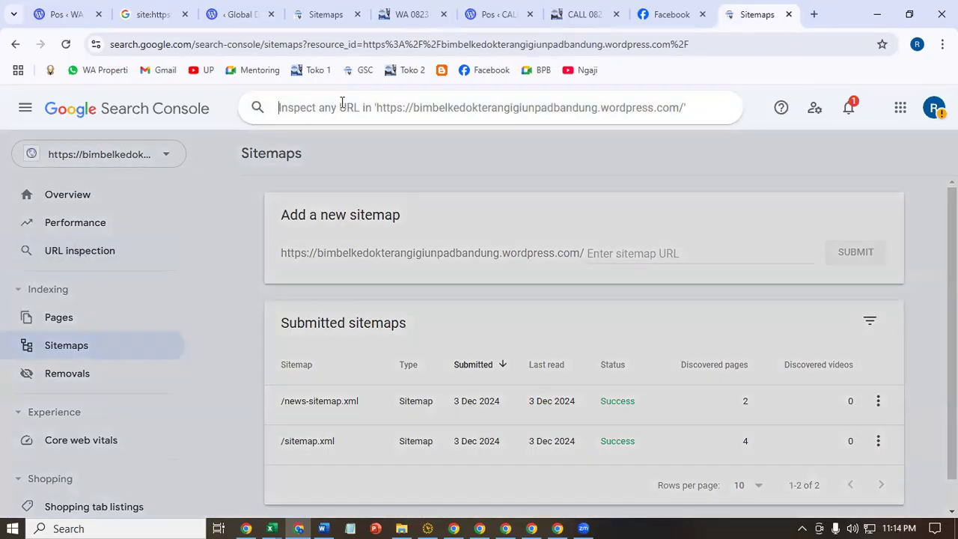
key("ctrl+v")
key("Return")
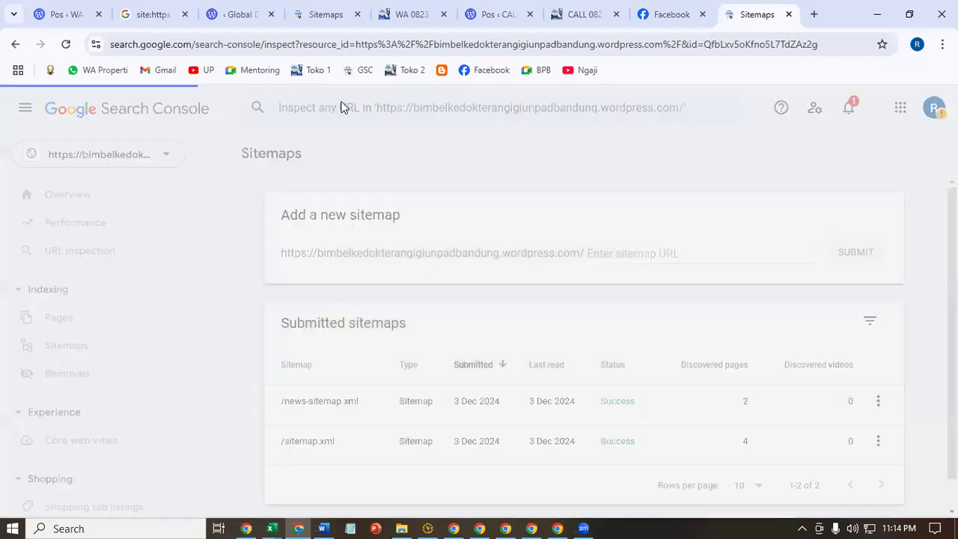
left_click(869, 209)
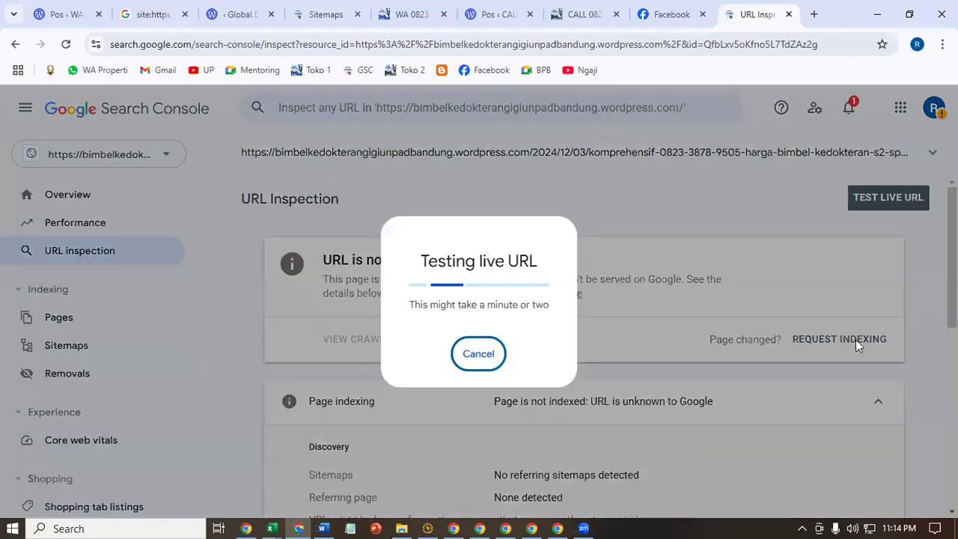
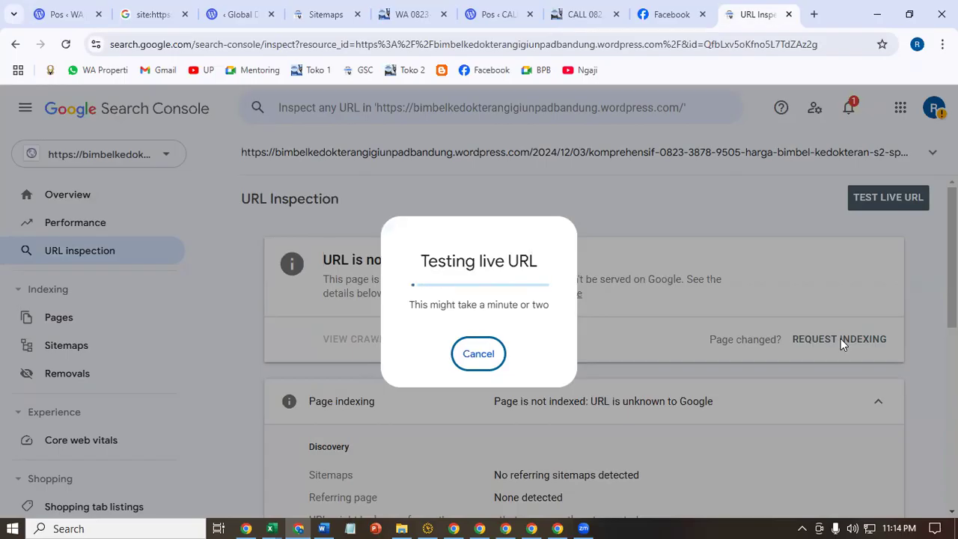
- Bring up the bimbelkarantinakedokteranugmjogja.wordpress.com home page while the live URL test runs
left_click(563, 12)
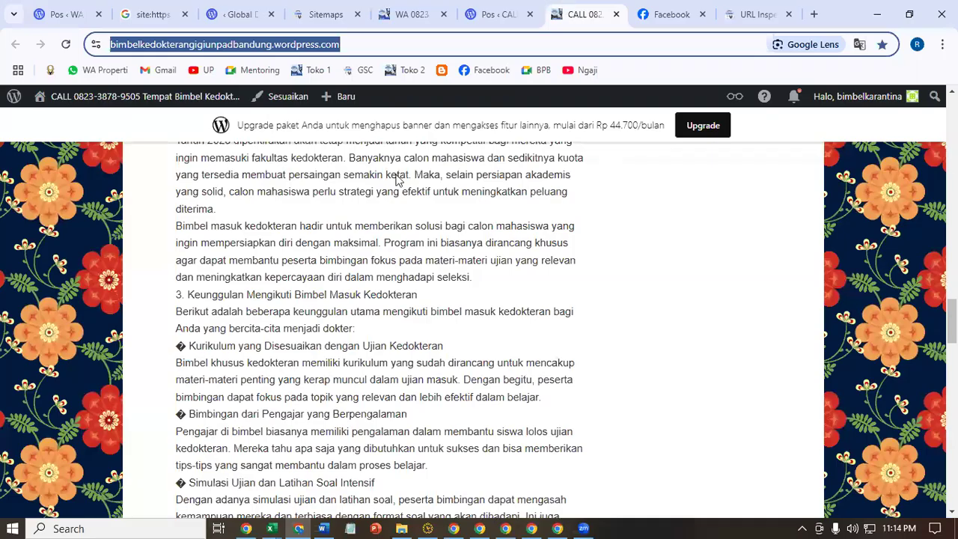
scroll(475, 348, "up", 15)
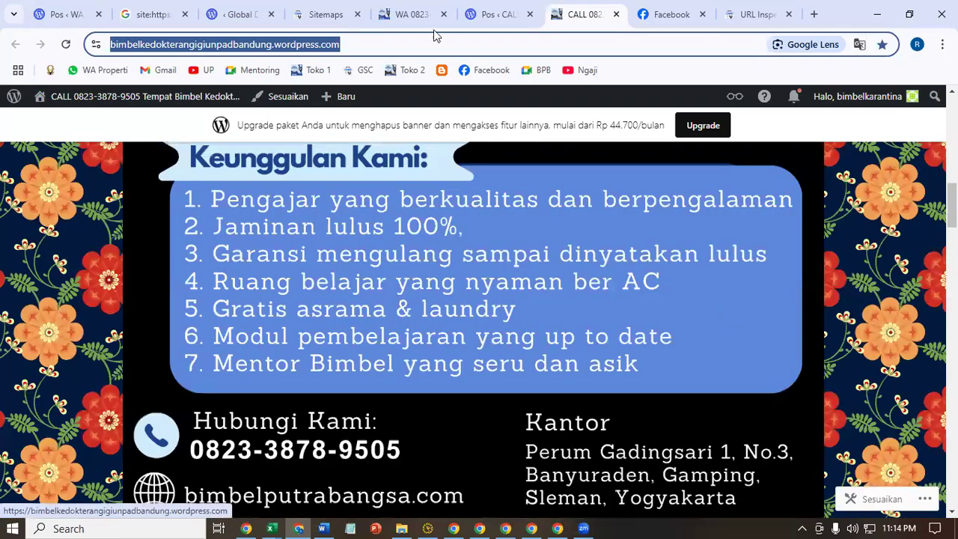
left_click(408, 16)
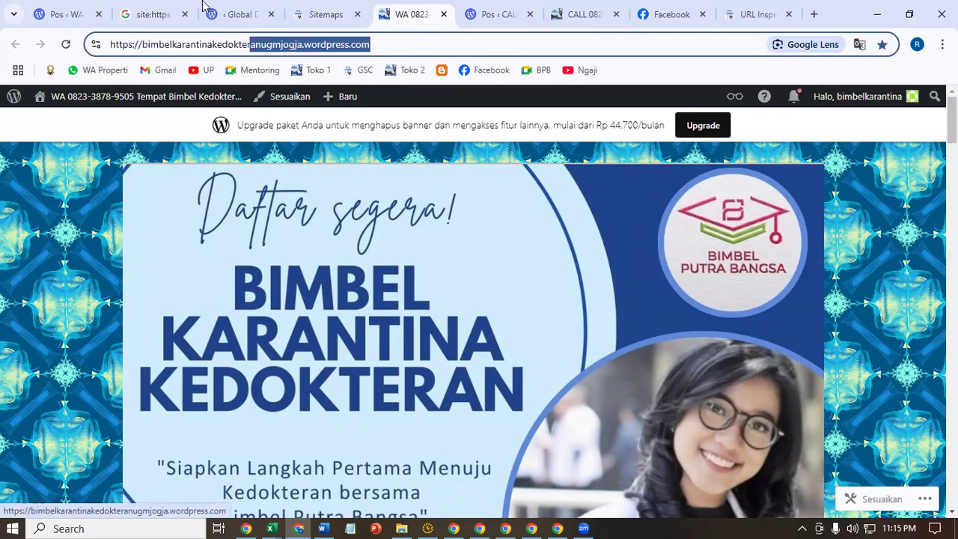
- Run a site: search for the ugmjogja site and review its indexed posts and their dates
left_click(111, 50)
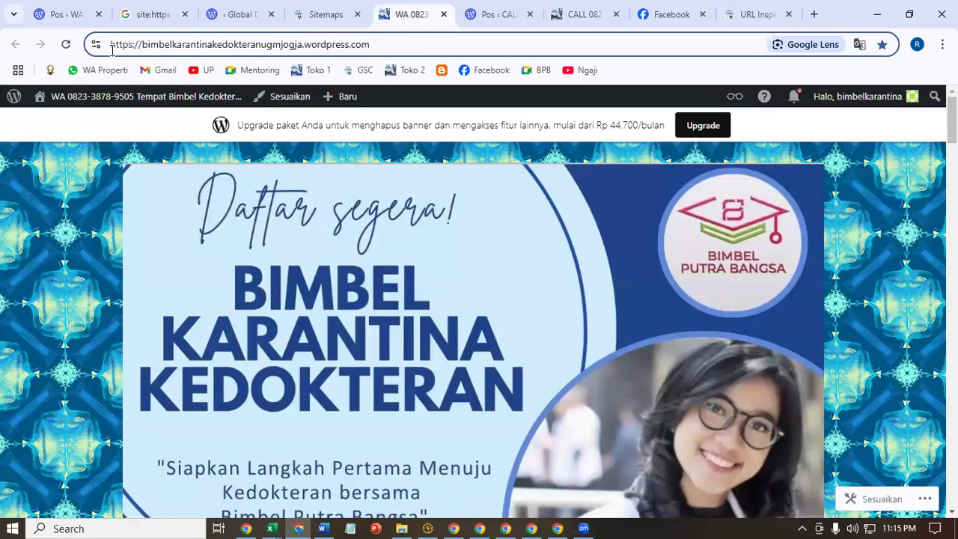
type("site")
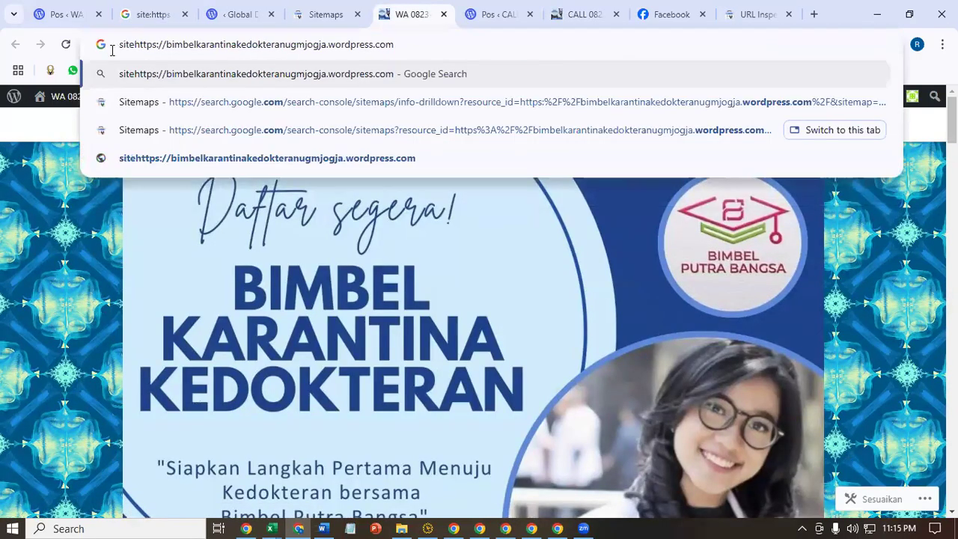
type(":")
key("Return")
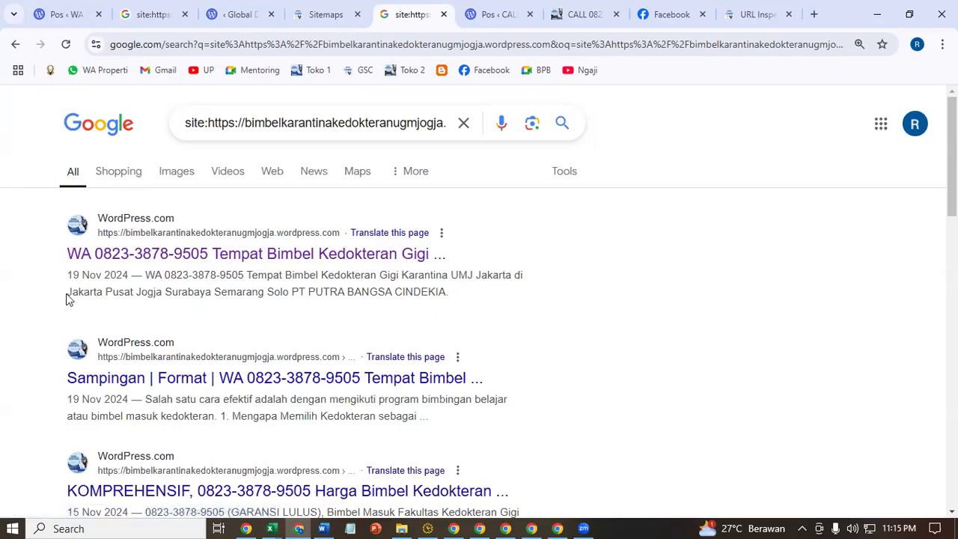
left_click_drag(81, 281, 130, 276)
left_click(2, 324)
left_click_drag(66, 278, 124, 277)
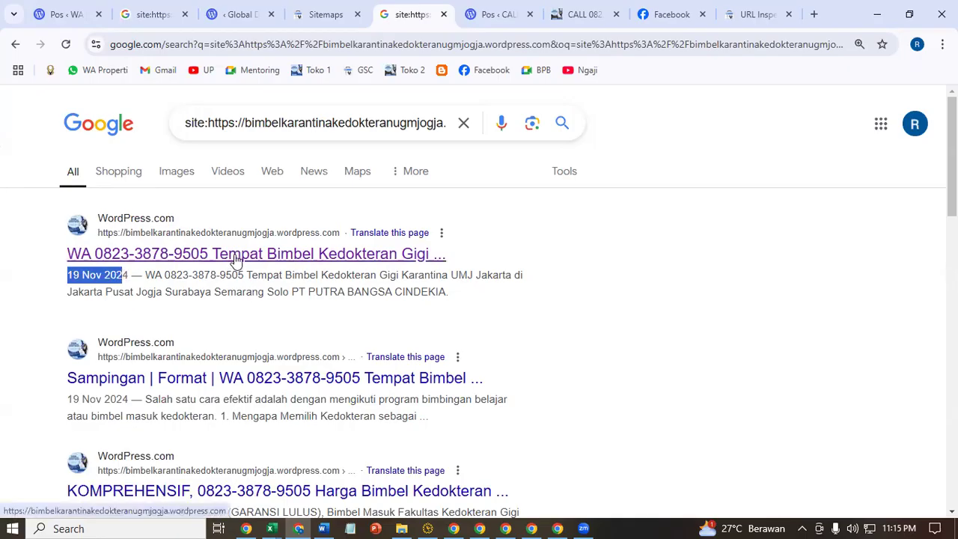
scroll(235, 259, "down", 1)
left_click(88, 441)
left_click_drag(72, 441, 129, 441)
scroll(71, 454, "down", 3)
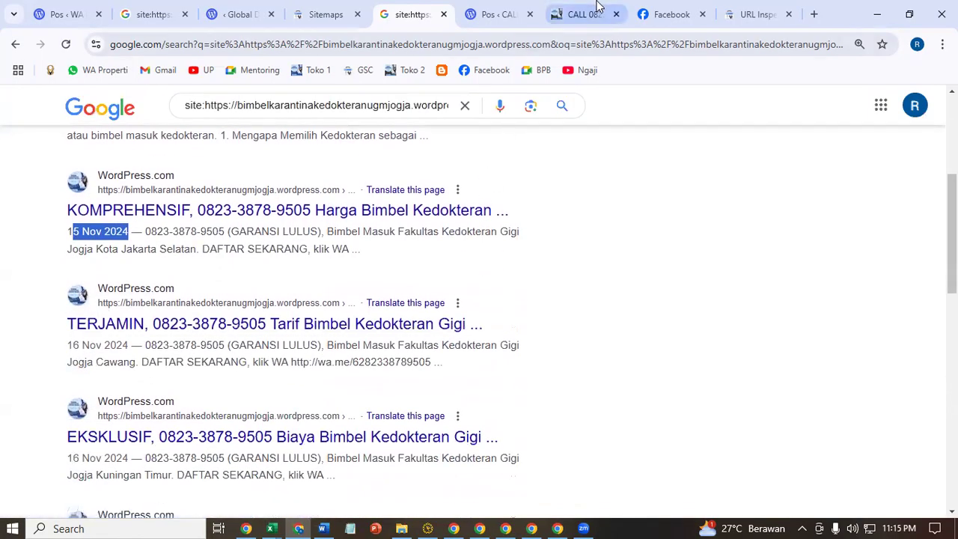
- Run a site: search for the giunpadbandung site, which matches no documents
left_click(583, 13)
left_click(171, 45)
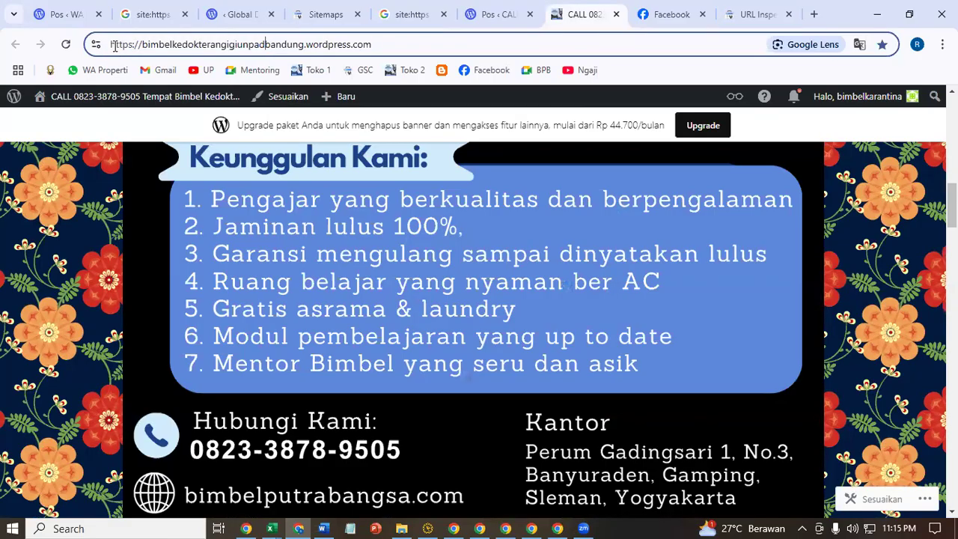
type("site:")
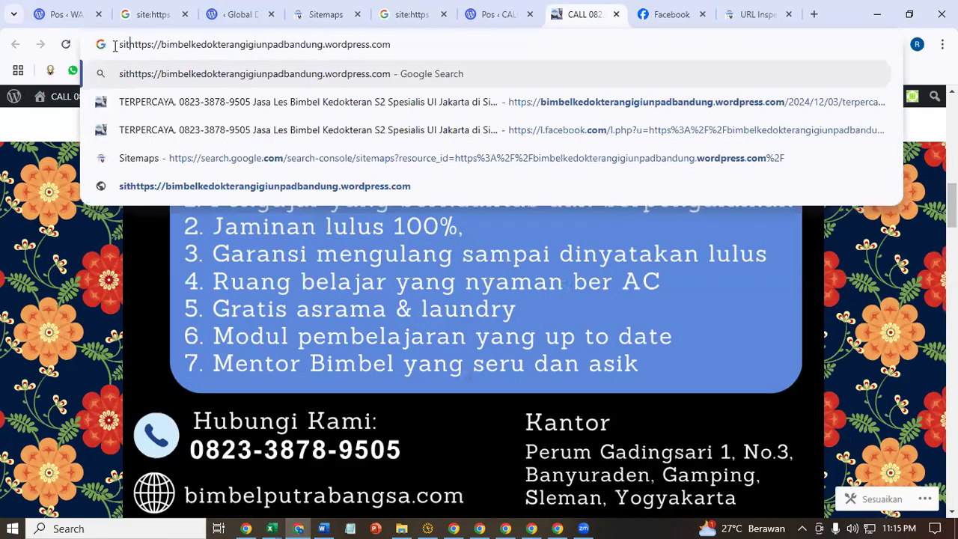
key("Return")
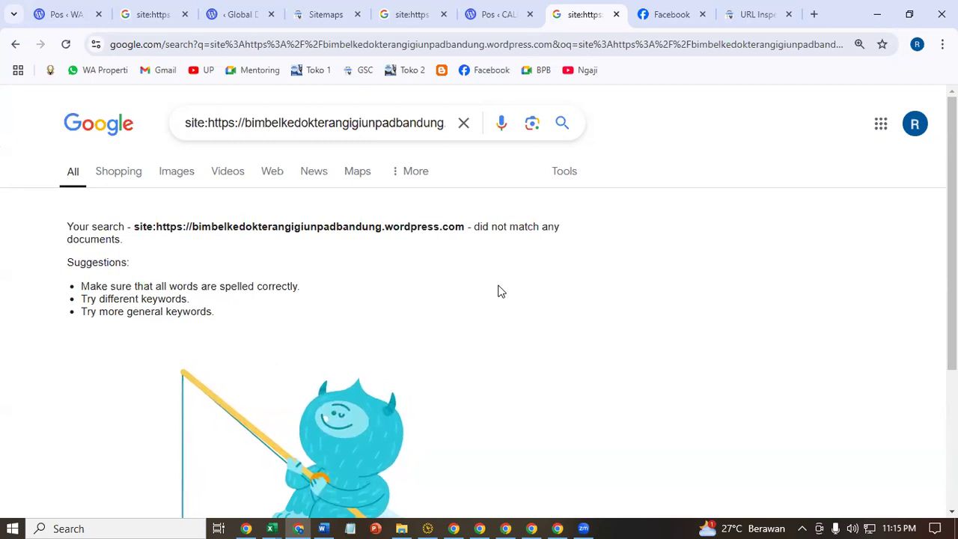
- Request indexing for the KOMPREHENSIF post and dismiss the confirmation
left_click(757, 9)
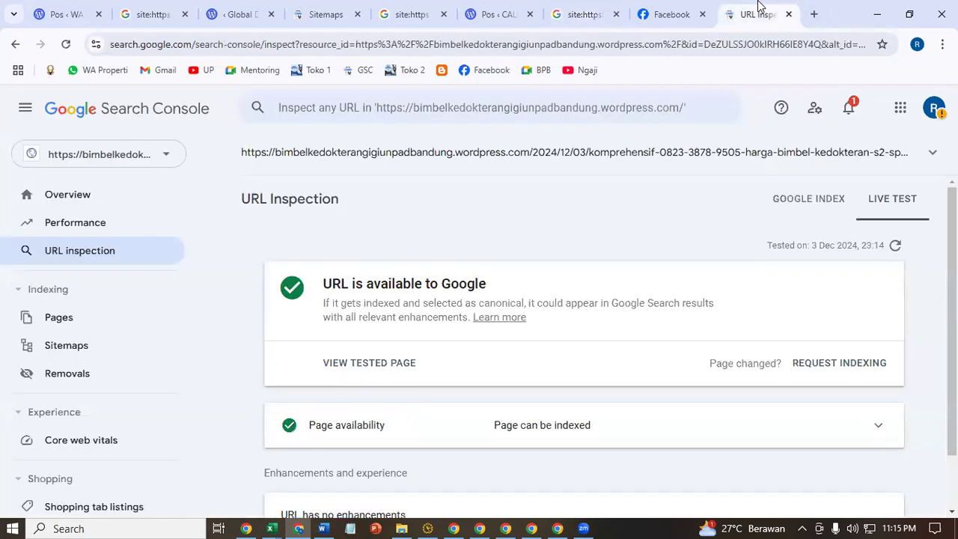
left_click(823, 366)
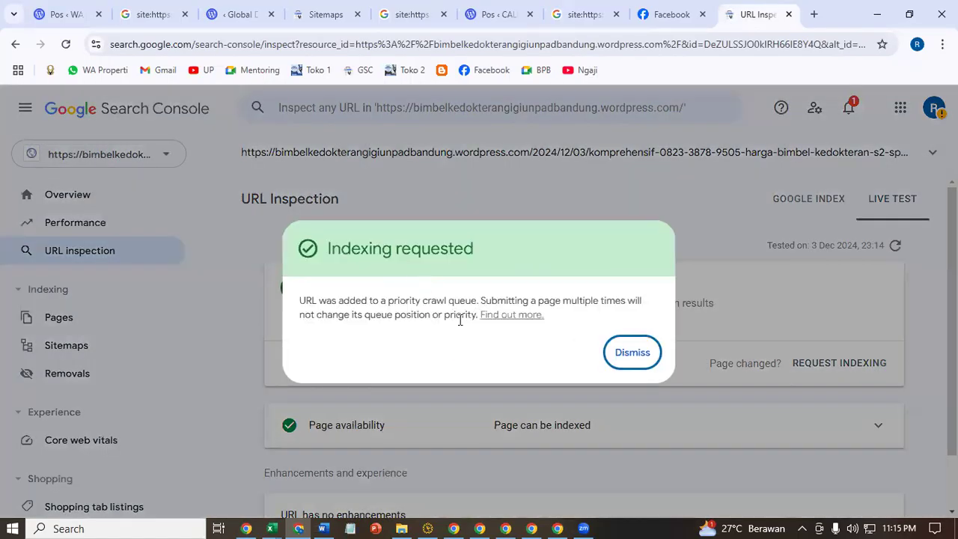
left_click(624, 354)
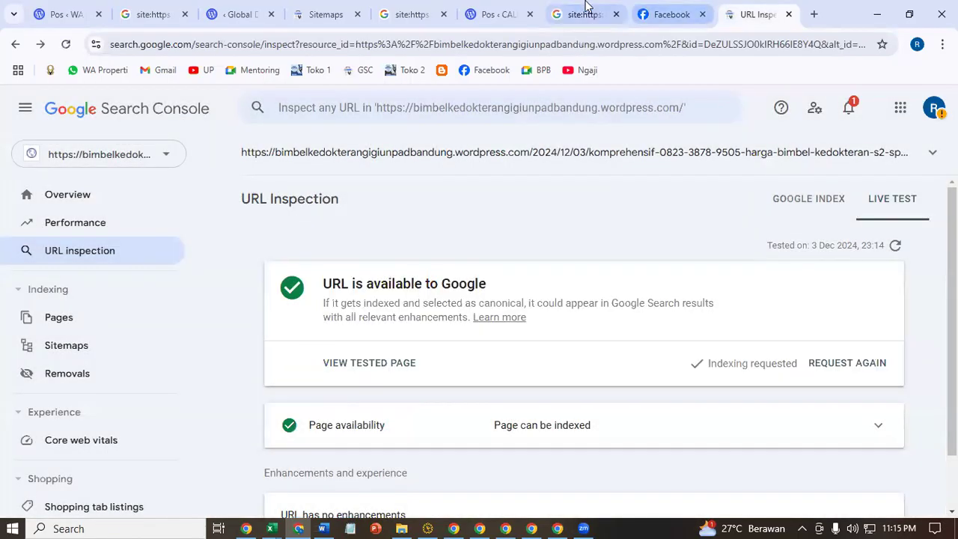
left_click(586, 13)
left_click(671, 9)
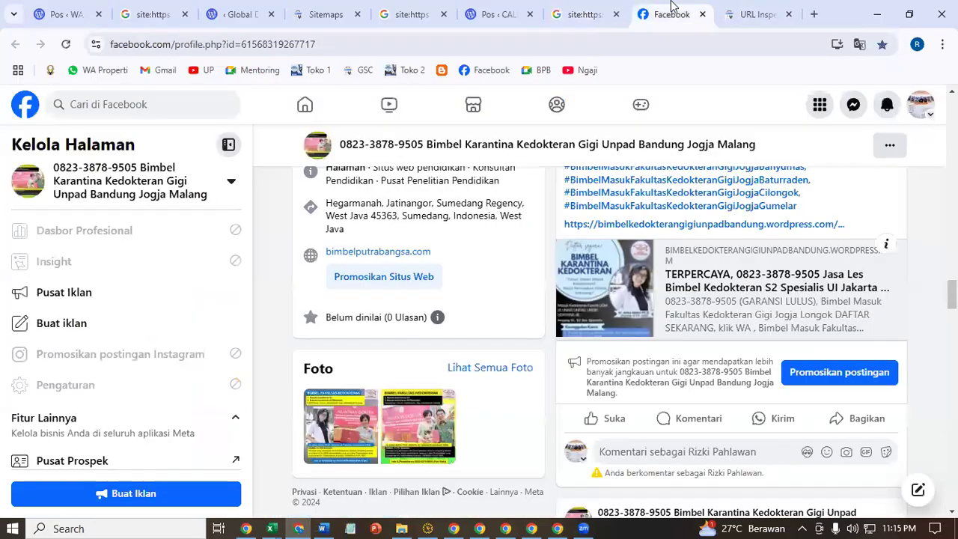
- Inspect the copied TERPERCAYA post URL, start its live test, and reload the Facebook page
left_click(481, 10)
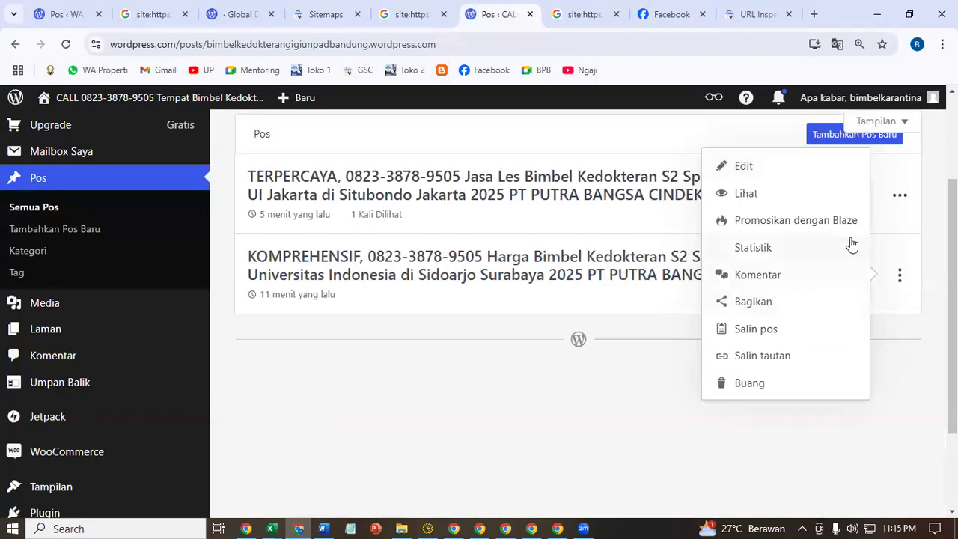
left_click(897, 204)
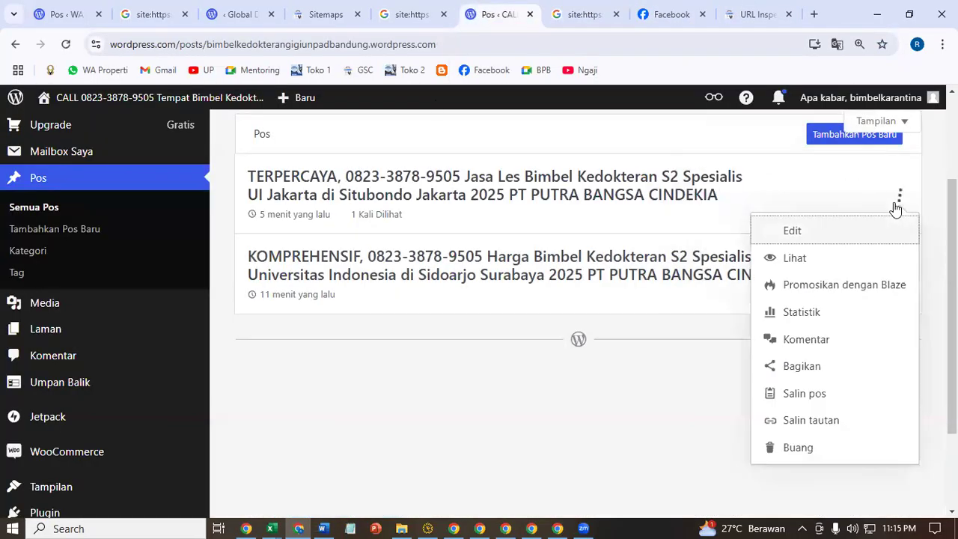
left_click(823, 418)
left_click(774, 10)
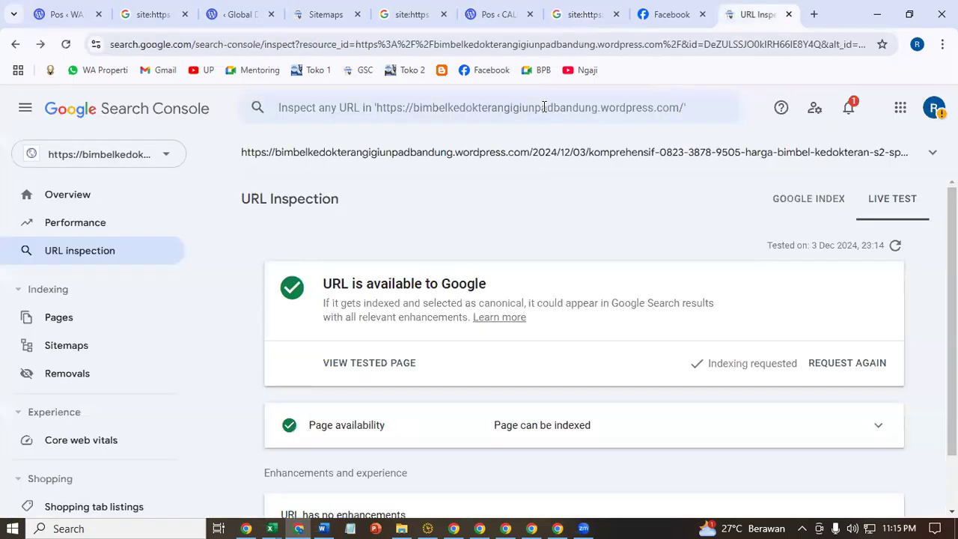
left_click(544, 107)
key("ctrl+v")
key("Return")
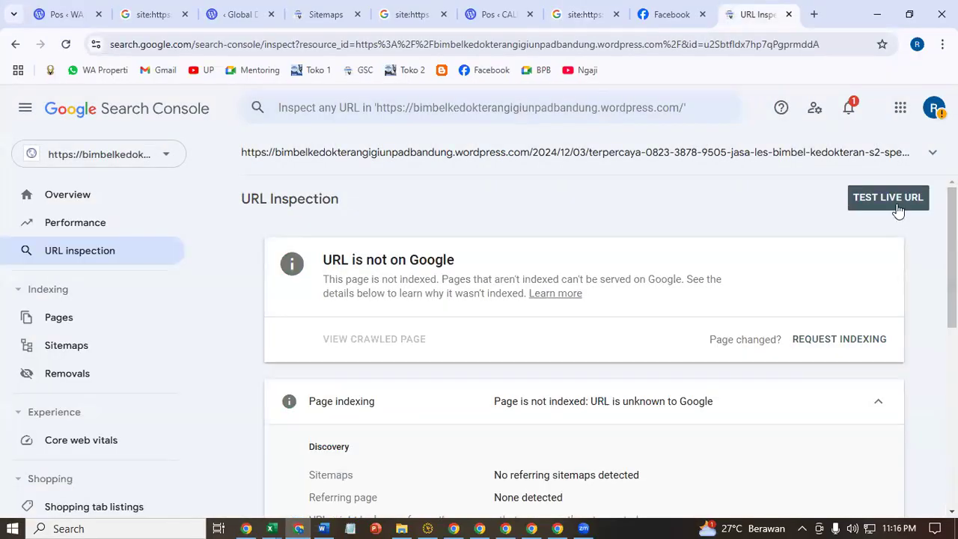
left_click(895, 200)
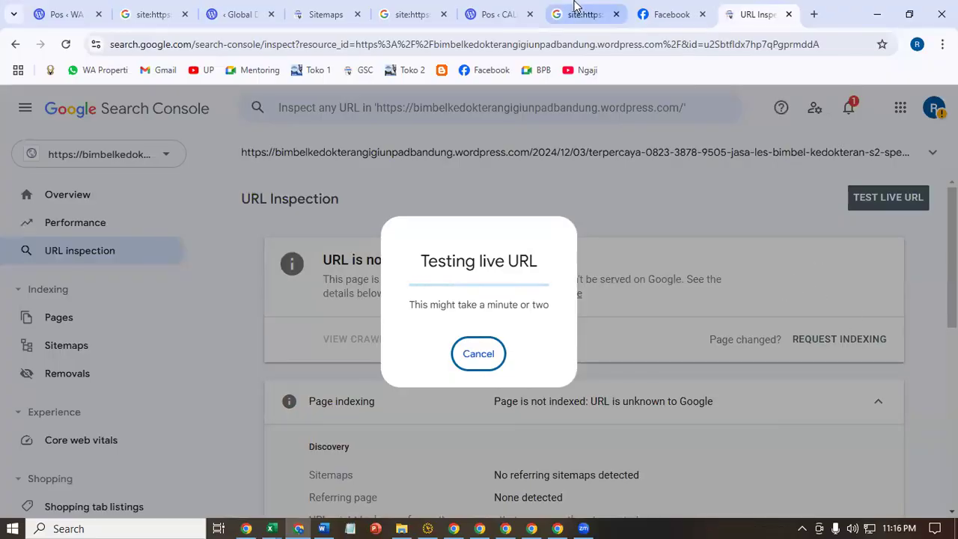
left_click(644, 9)
left_click(66, 44)
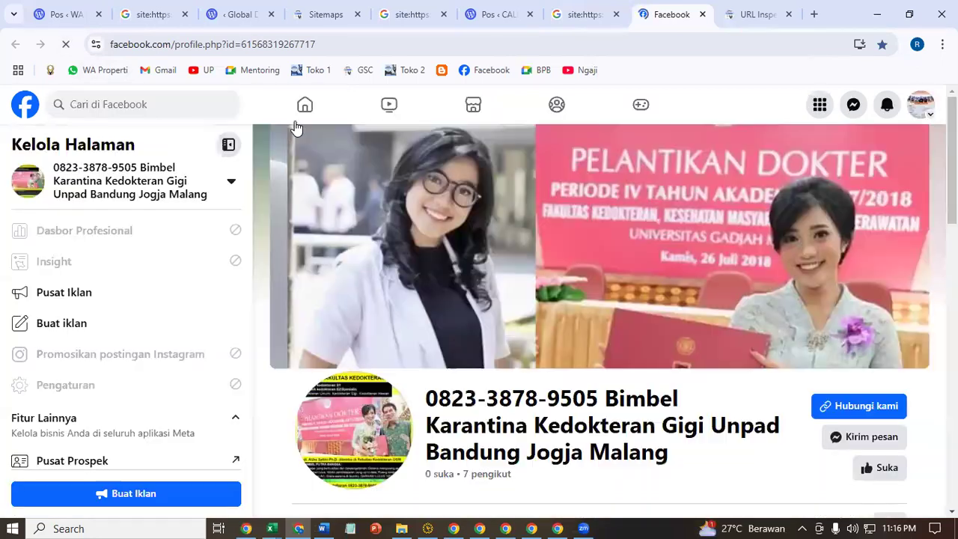
- Check the Facebook page's newest post sharing the GARANSI LULUS article
scroll(827, 326, "down", 9)
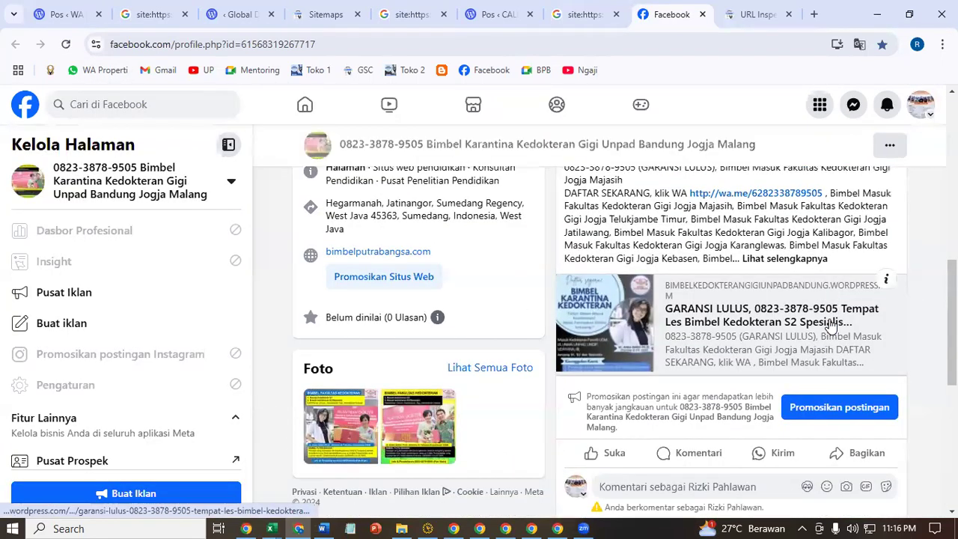
scroll(688, 336, "up", 2)
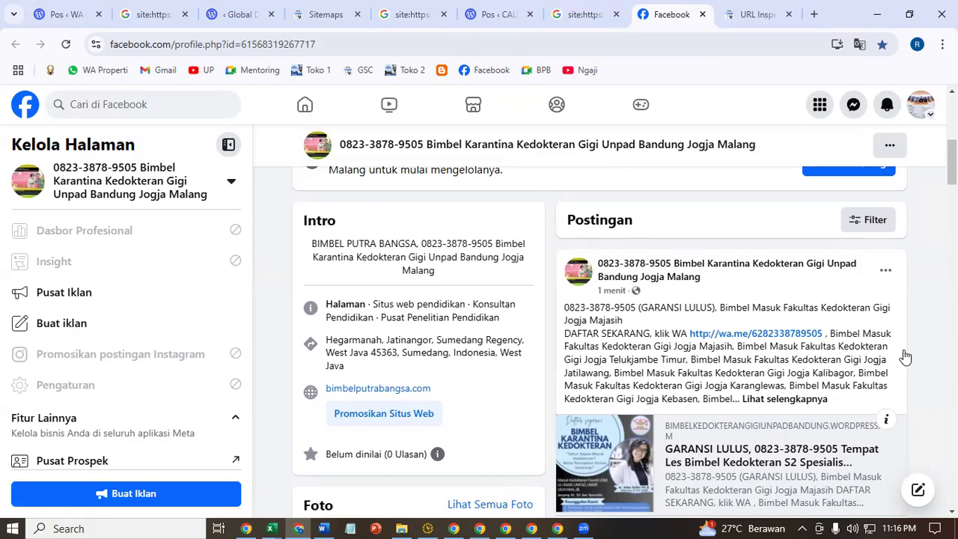
left_click(580, 15)
- Reload the WordPress posts list so GARANSI LULUS appears above the other two posts
left_click(498, 14)
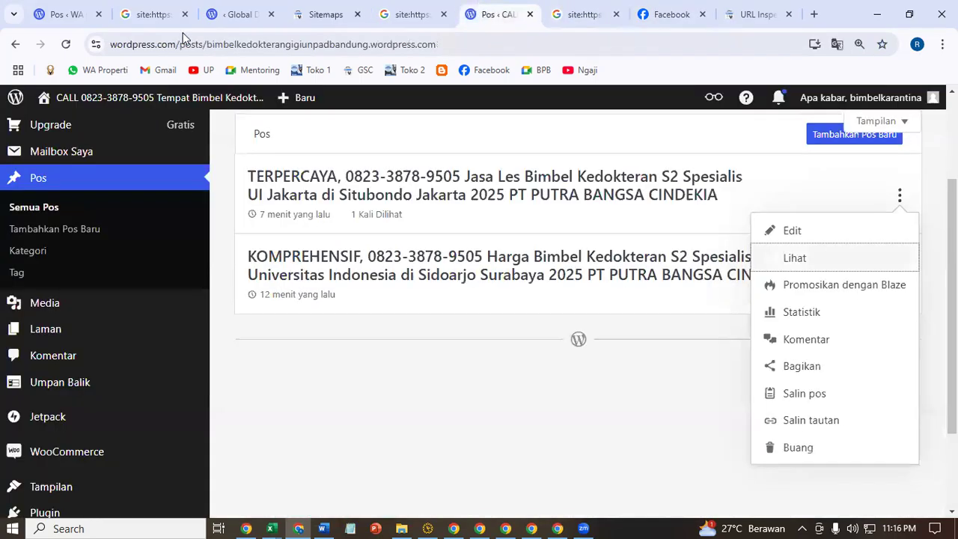
left_click(65, 45)
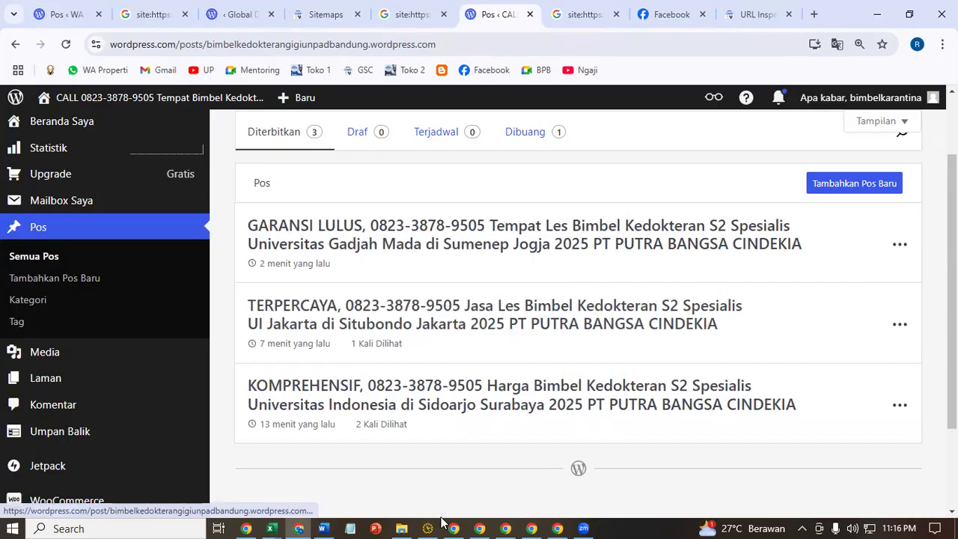
left_click(323, 527)
- Look over the Toko 1 and Toko 2 address lines in the Word notes
scroll(174, 404, "down", 5)
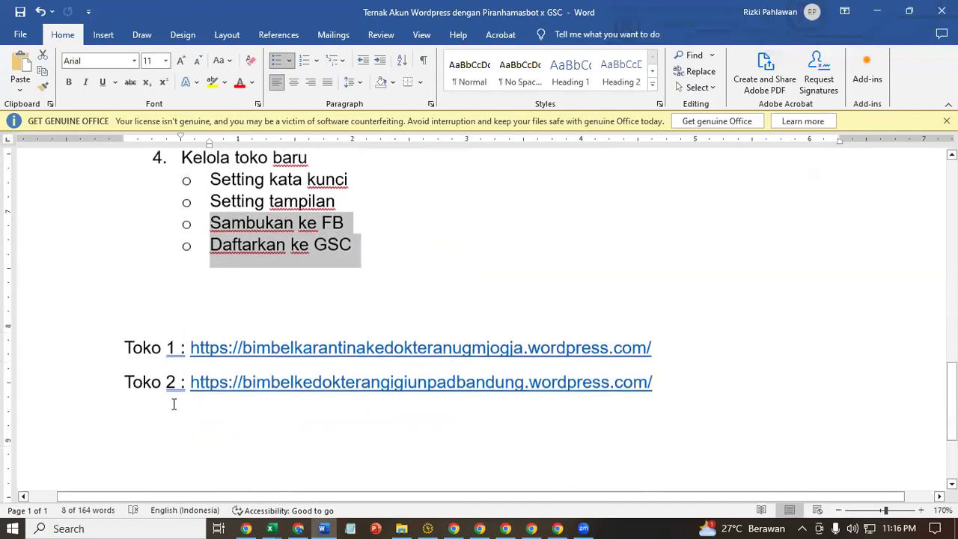
triple_click(146, 380)
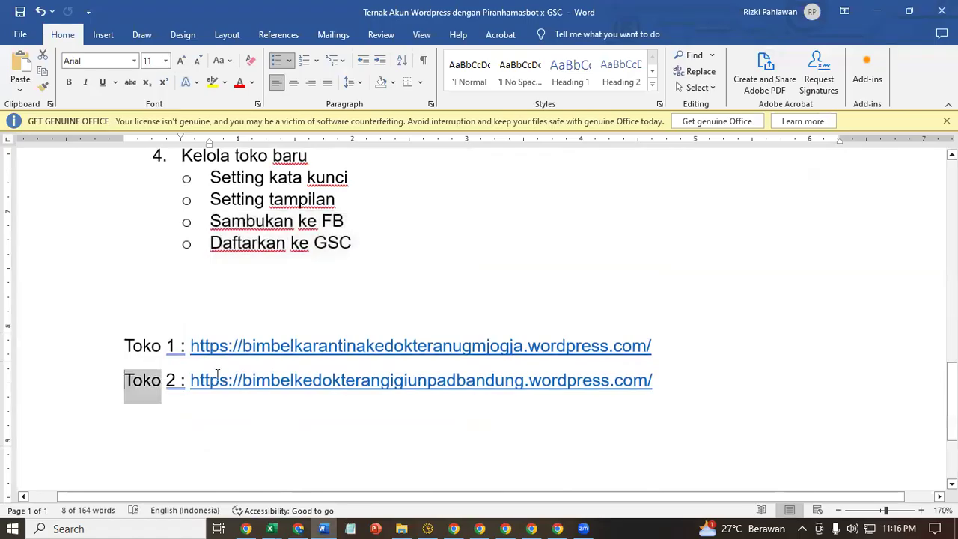
left_click(179, 436)
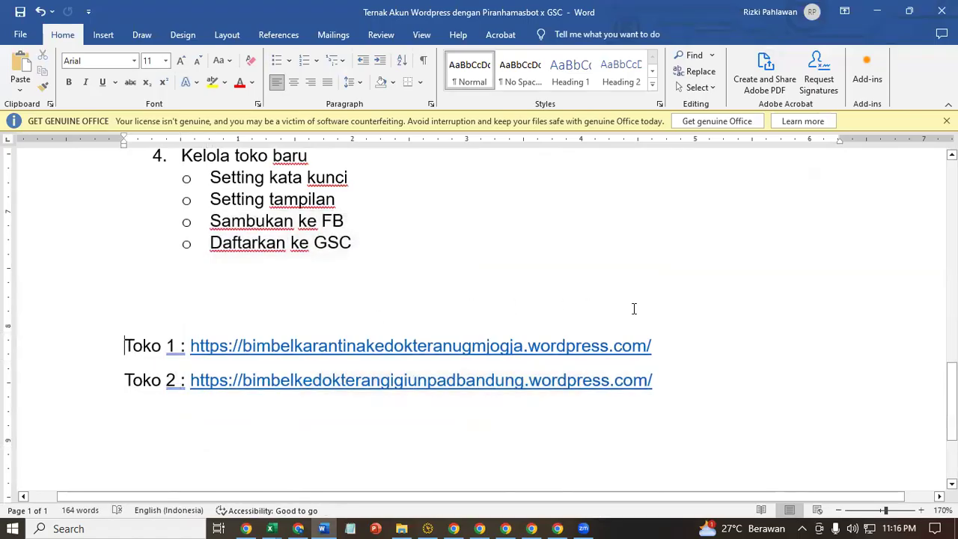
left_click(671, 342, "shift")
left_click(255, 434)
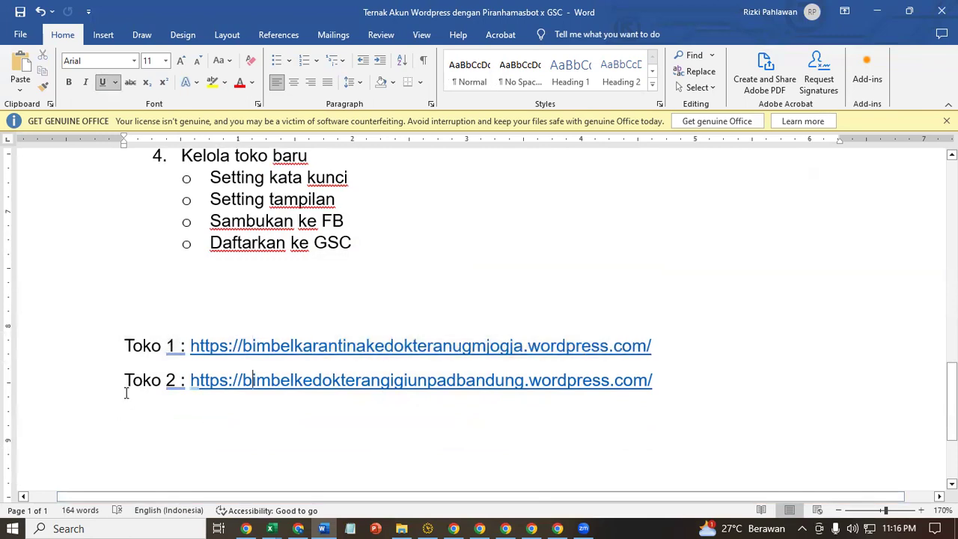
left_click(616, 408, "shift")
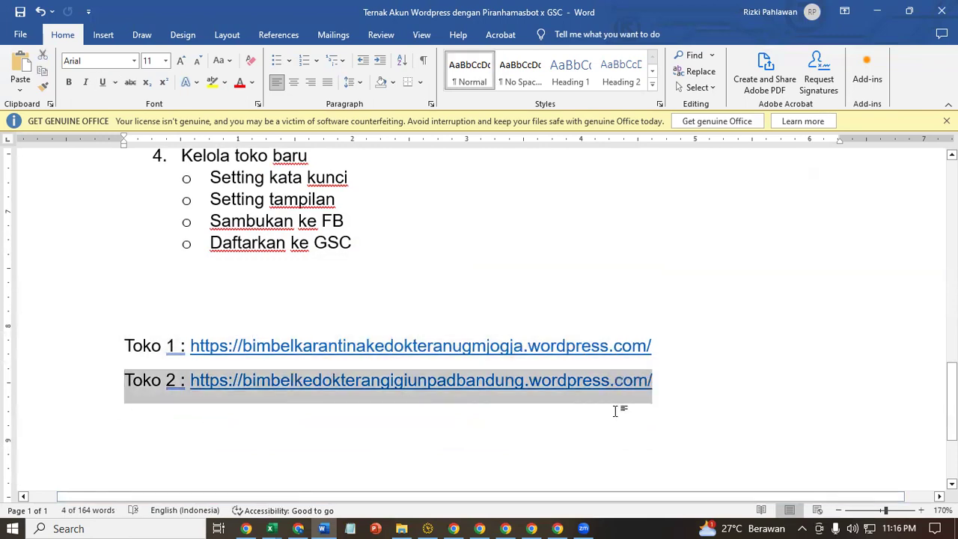
left_click(615, 410)
scroll(214, 316, "up", 3)
left_click_drag(286, 183, 465, 206)
scroll(391, 327, "up", 4)
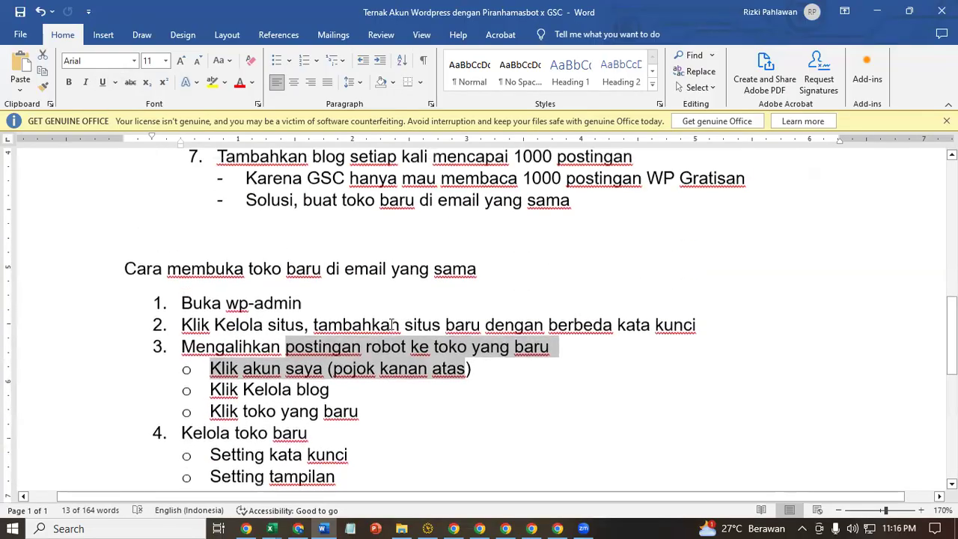
left_click(522, 270)
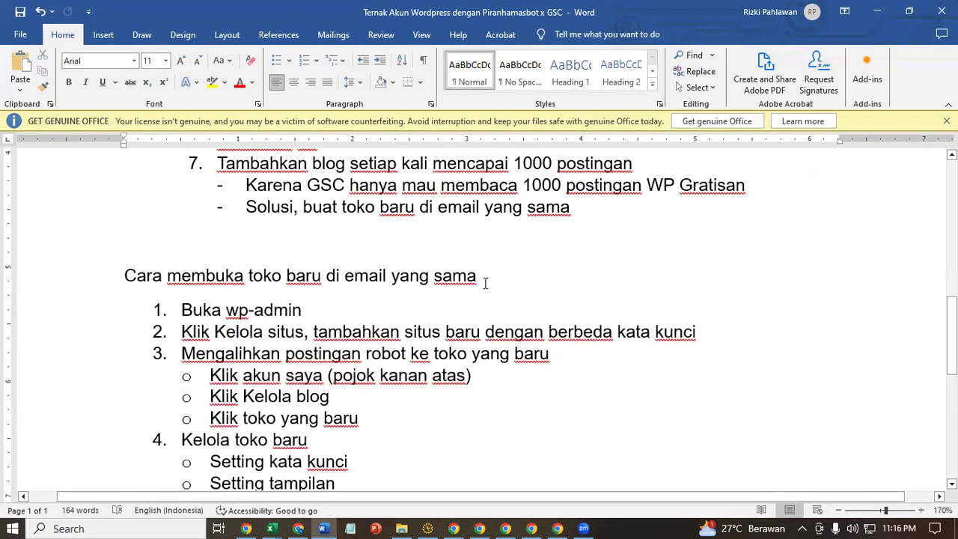
- Insert 'Wordpress di email yang sama dengan PIRANHAMA' into the heading, then minimize Word
left_click(326, 276)
type("Wordpre")
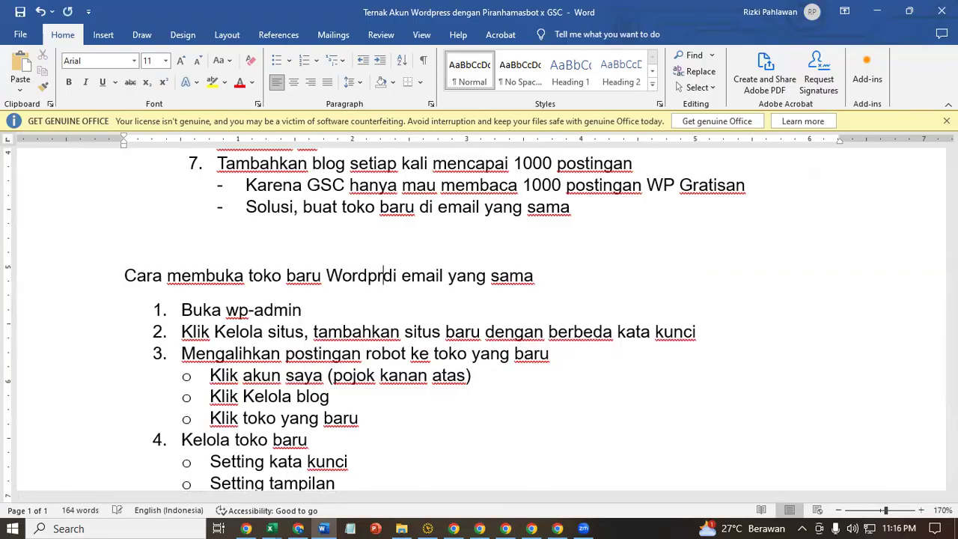
type("ss di")
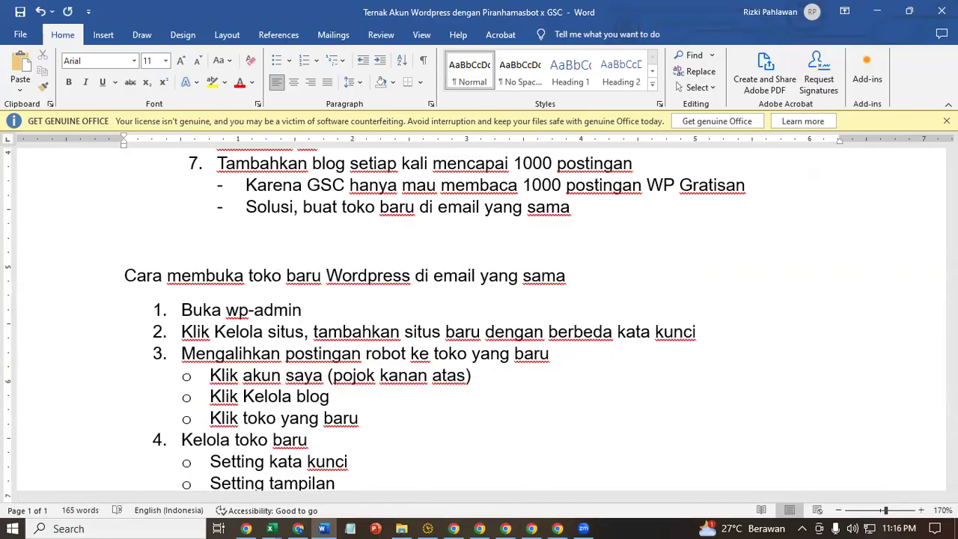
type(" email yang sama dengan PIRAN")
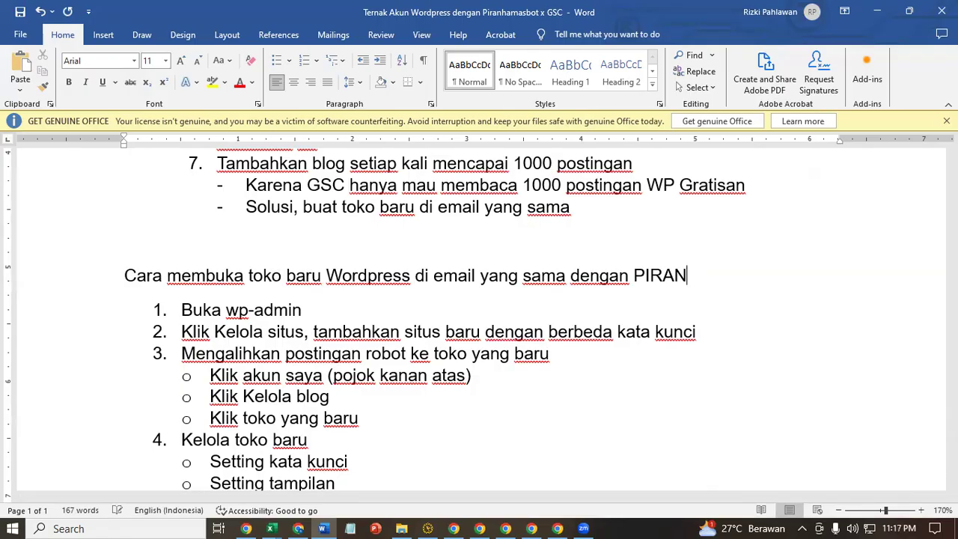
type("HAMASBOT")
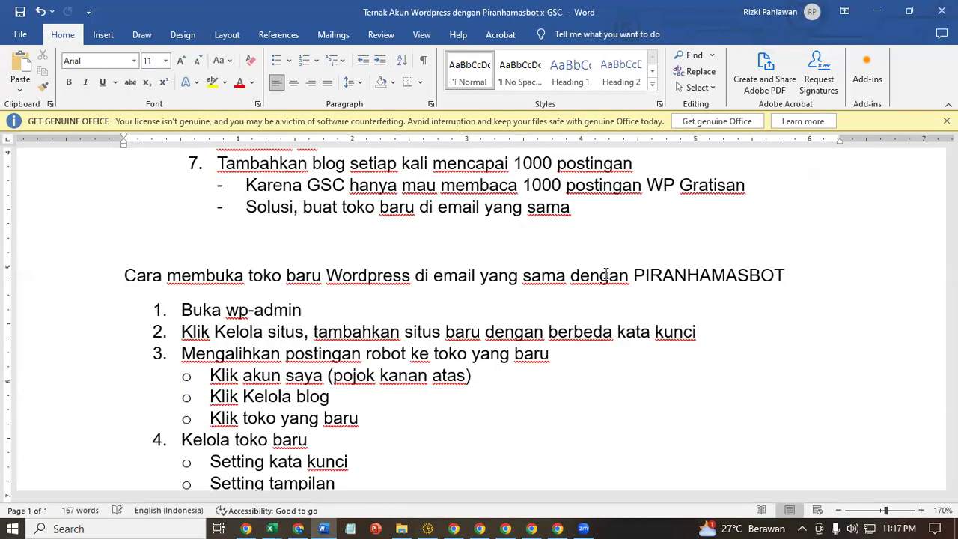
scroll(566, 359, "down", 3)
scroll(566, 359, "up", 2)
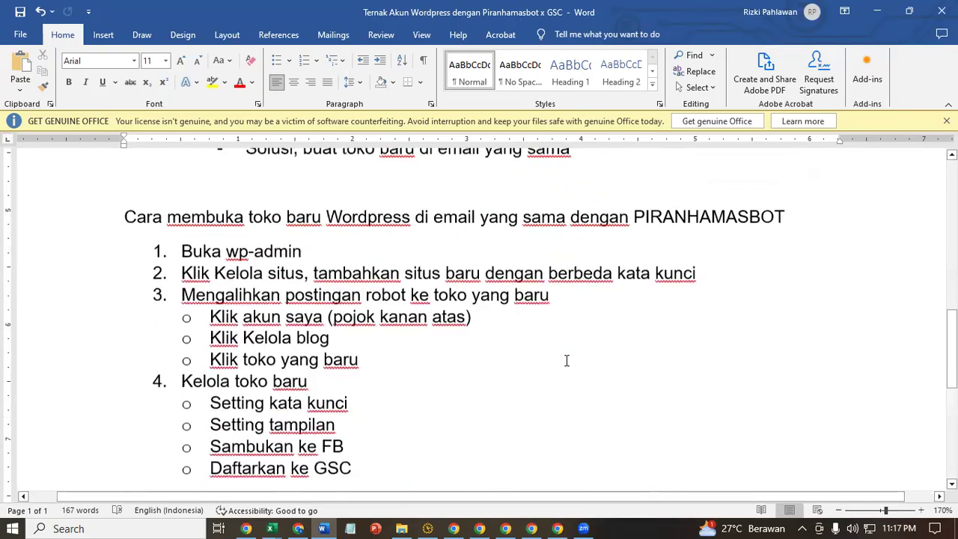
left_click(877, 11)
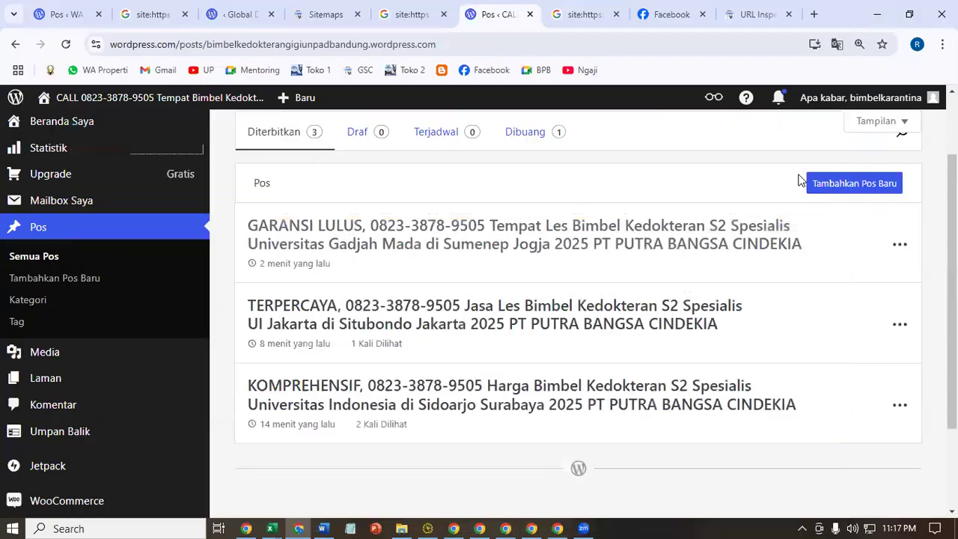
- Request indexing for the TERPERCAYA post and copy the GARANSI LULUS post link
left_click(753, 14)
left_click(829, 364)
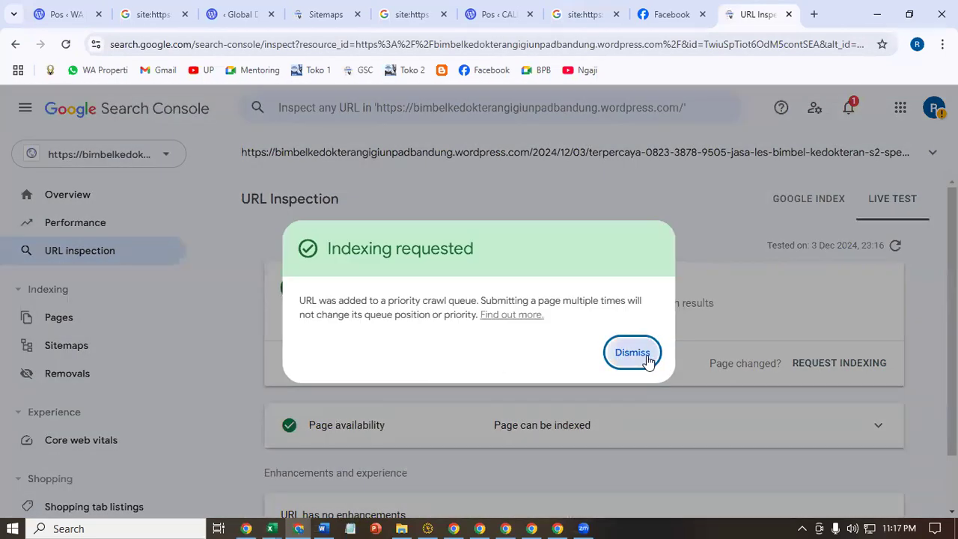
left_click(633, 352)
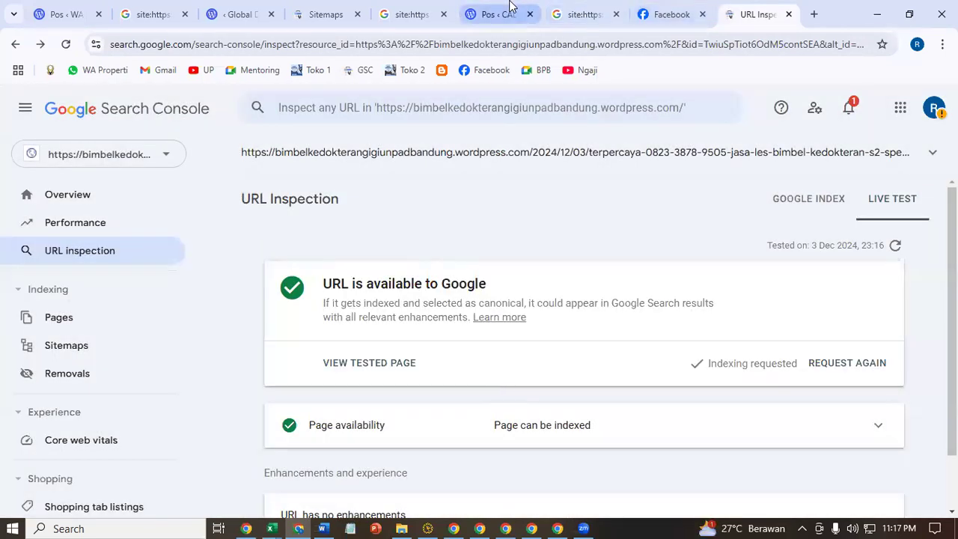
mouse_move(510, 6)
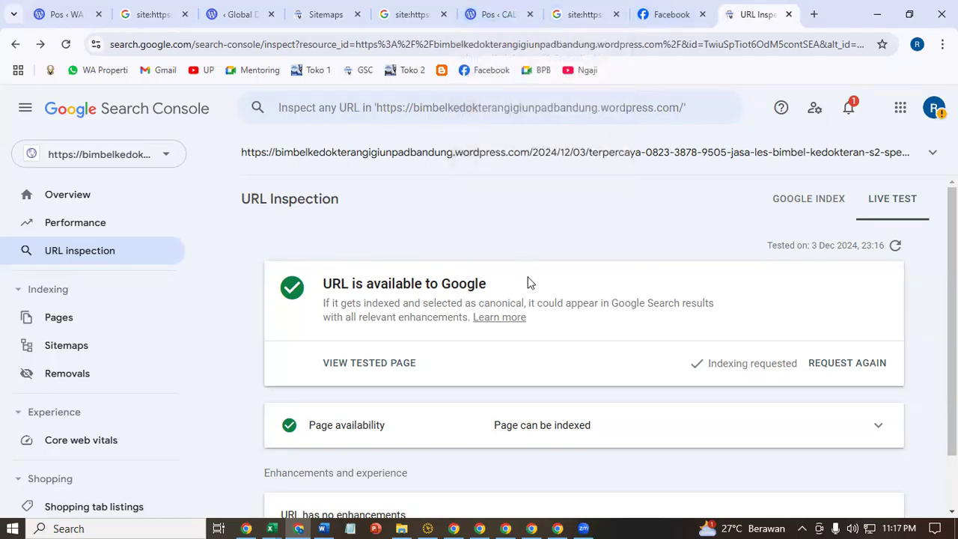
left_click(494, 7)
left_click(900, 246)
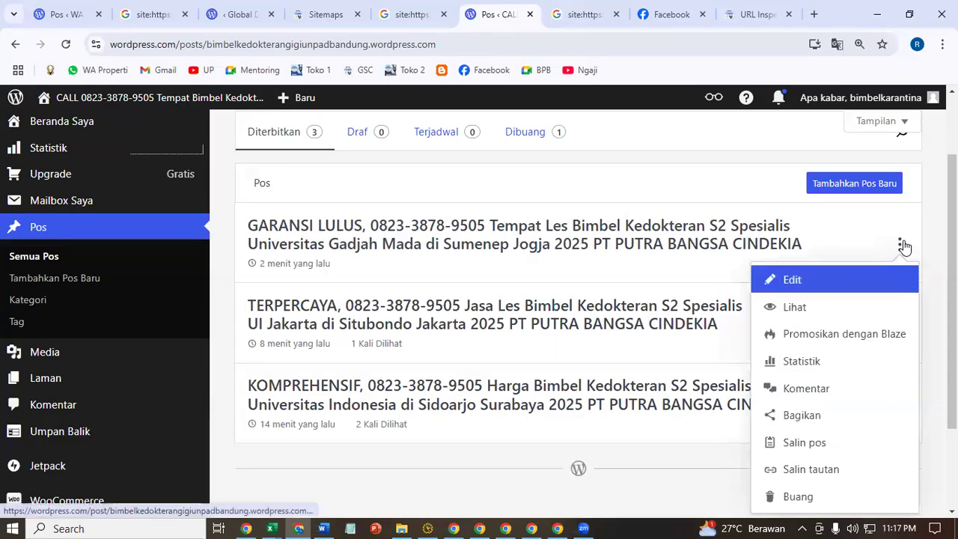
left_click(811, 469)
- Retry indexing, hitting the daily quota, then inspect the GARANSI LULUS post URL
left_click(757, 11)
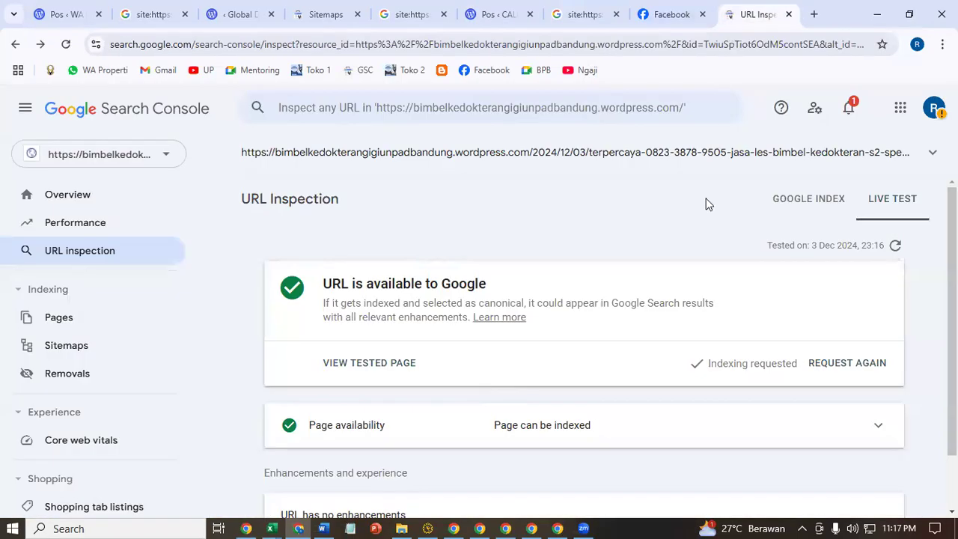
left_click(826, 364)
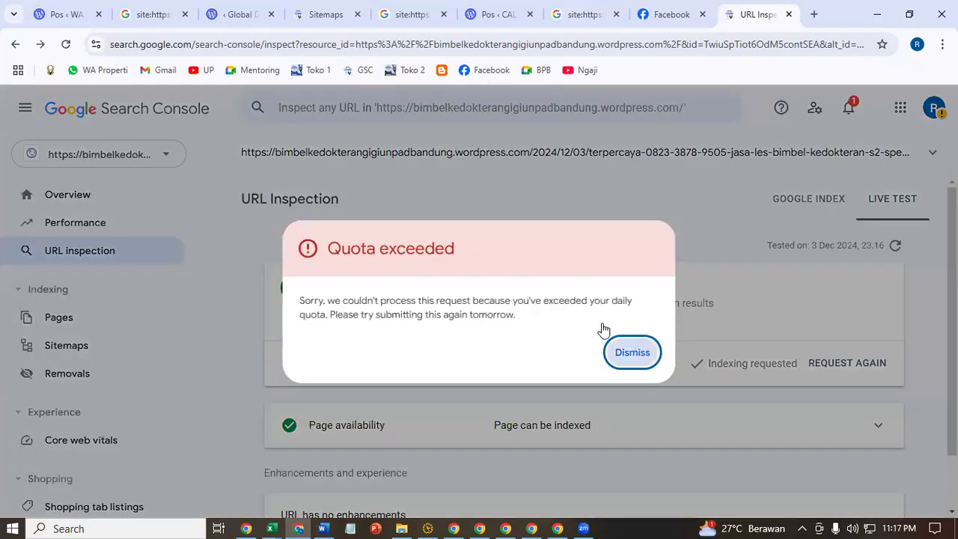
left_click(632, 351)
left_click(495, 108)
key("ctrl+v")
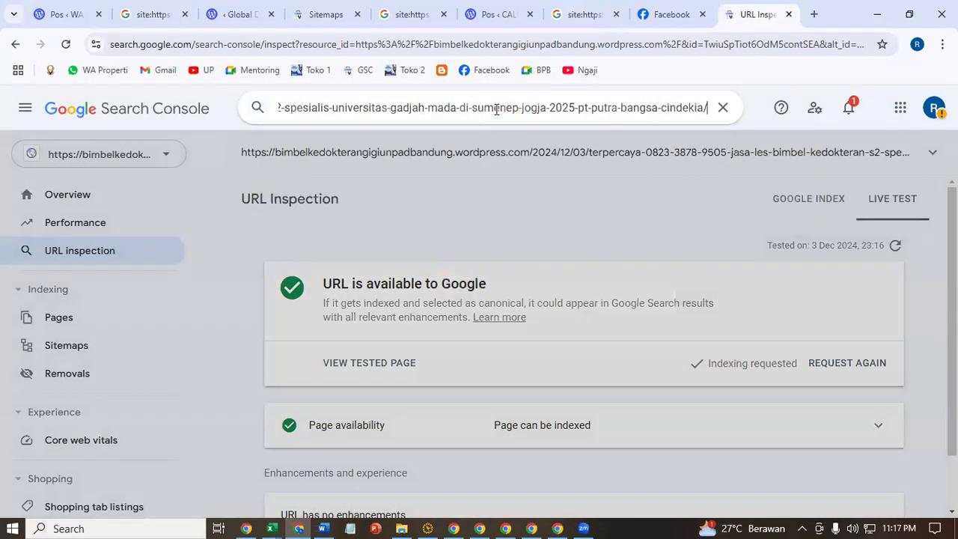
key("Return")
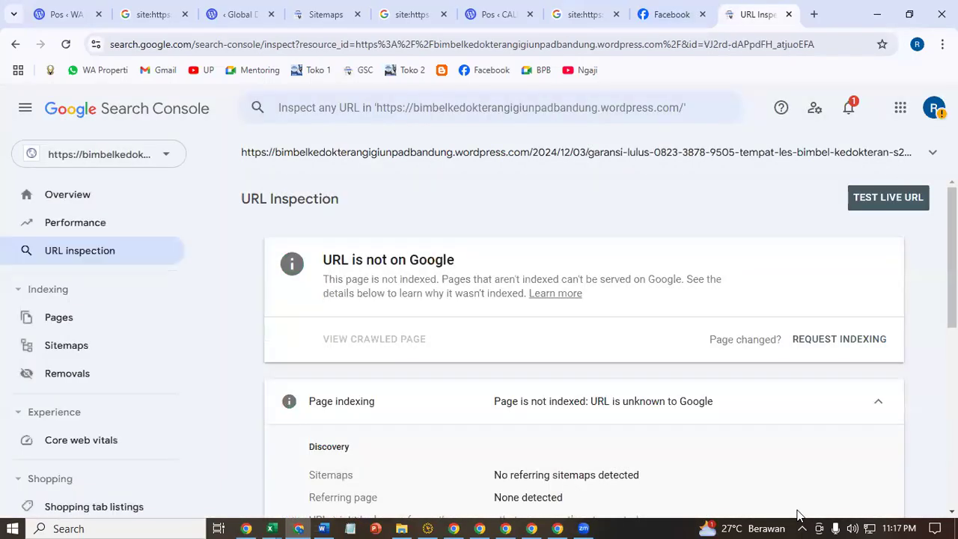
- Start the GARANSI LULUS live URL test and switch to PiranhamasBOT
left_click(881, 341)
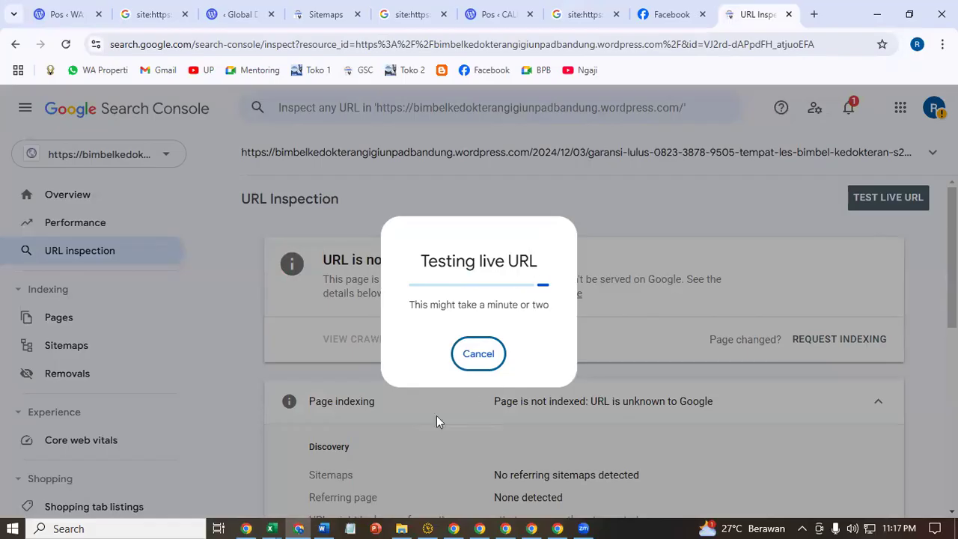
mouse_move(326, 523)
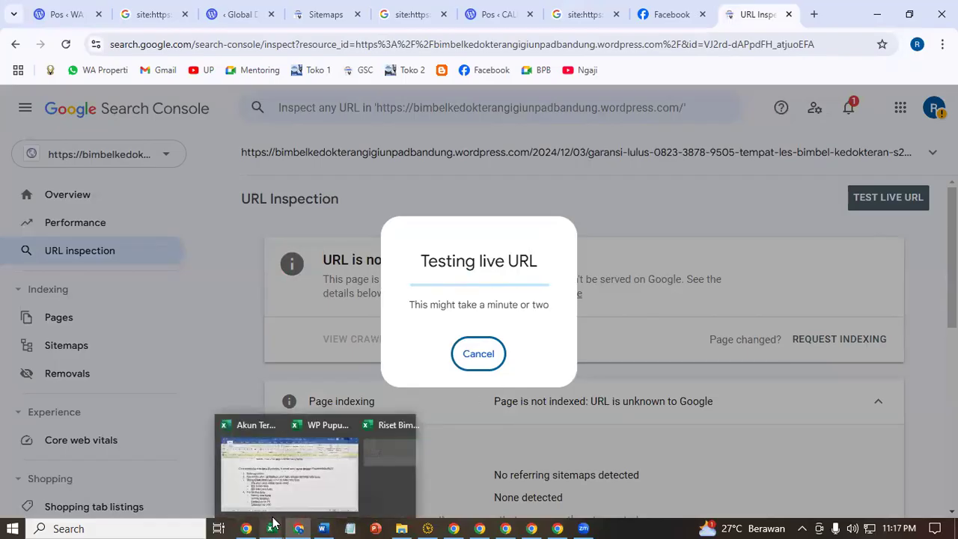
mouse_move(272, 522)
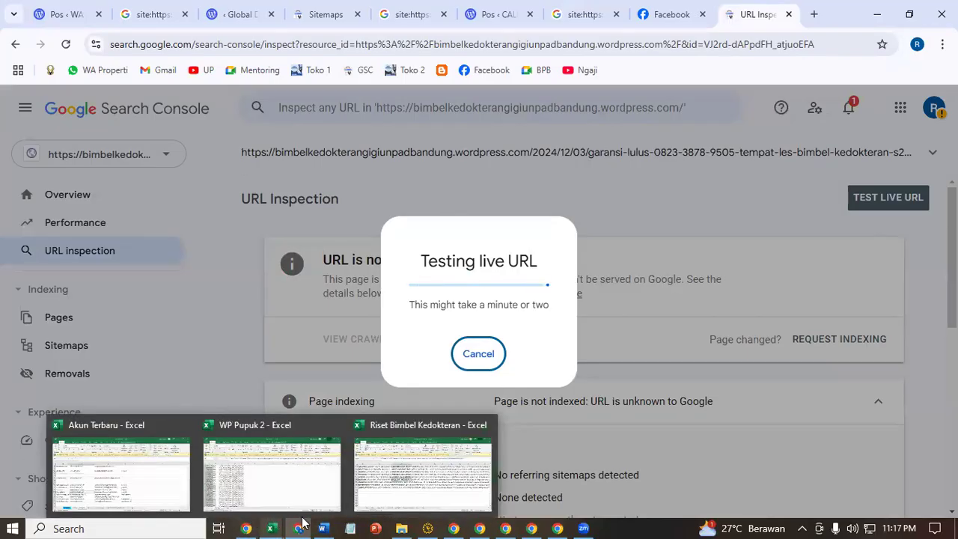
left_click(430, 522)
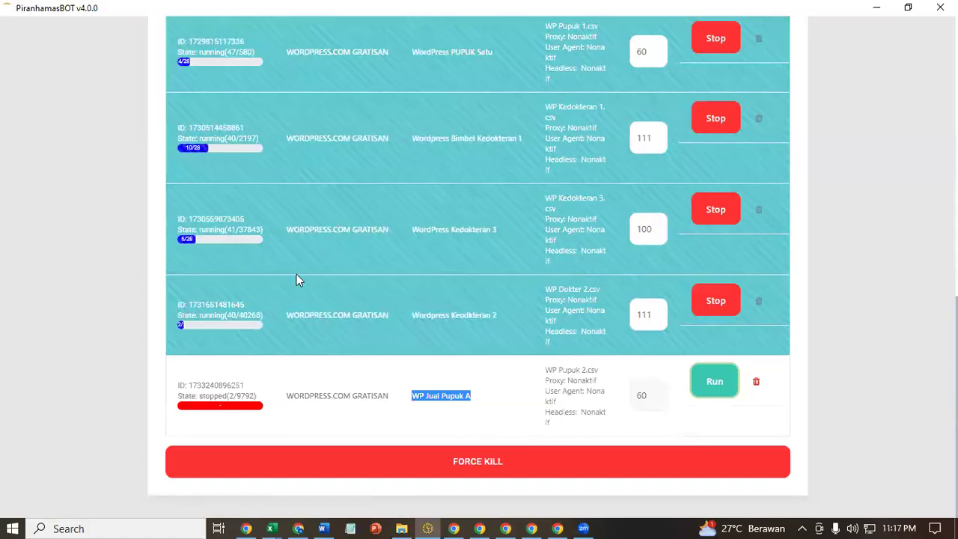
- Run the WP Jual Pupuk A job and check its WORDPRESS.COM GRATISAN script and cookie settings
left_click(700, 391)
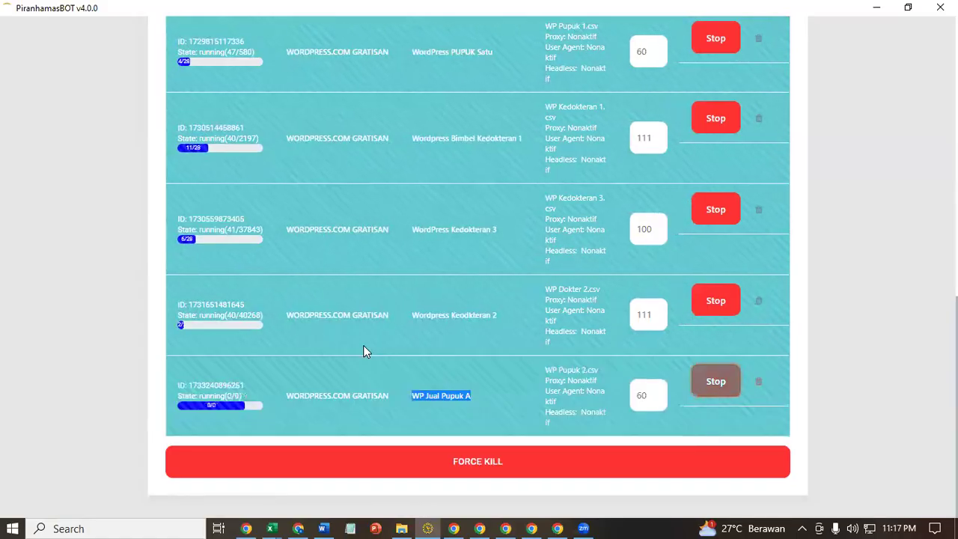
scroll(401, 277, "up", 6)
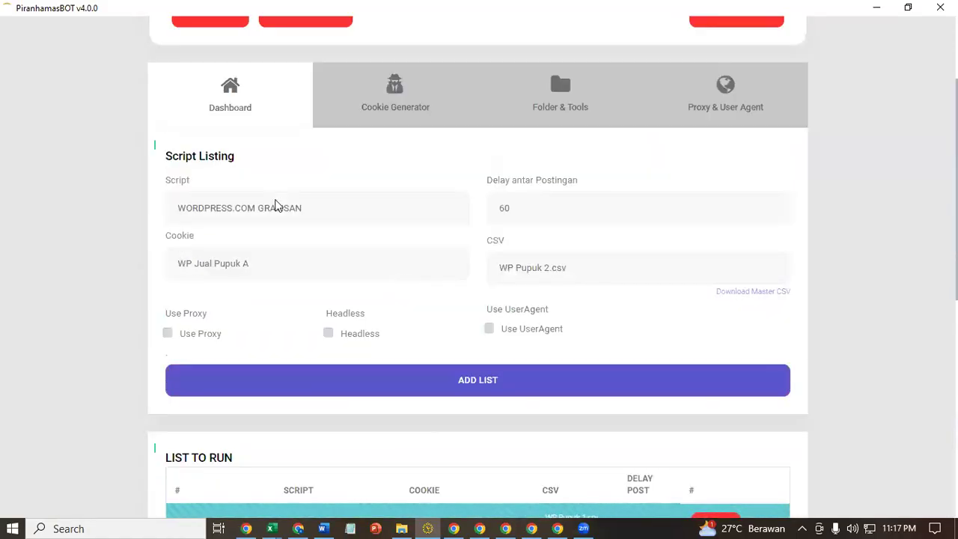
left_click(274, 205)
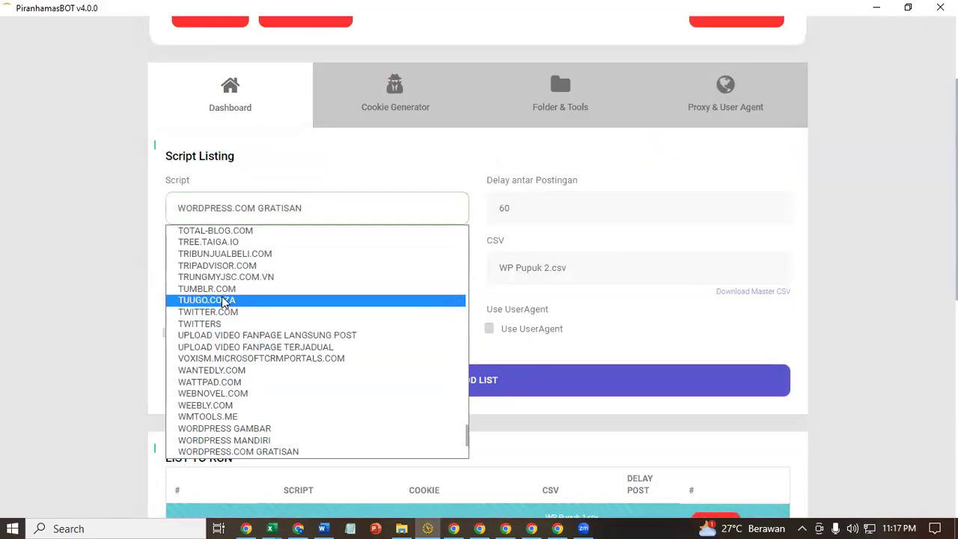
scroll(221, 348, "down", 4)
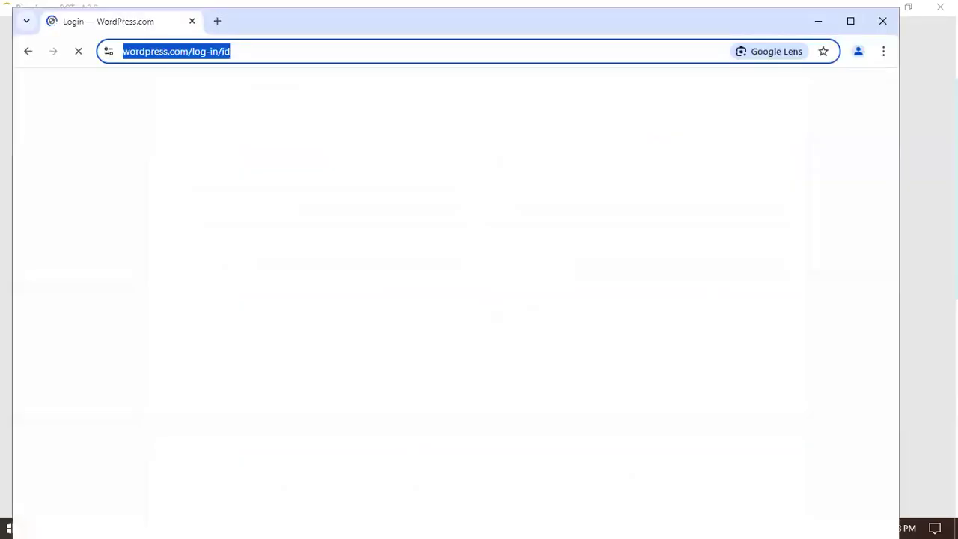
left_click(912, 234)
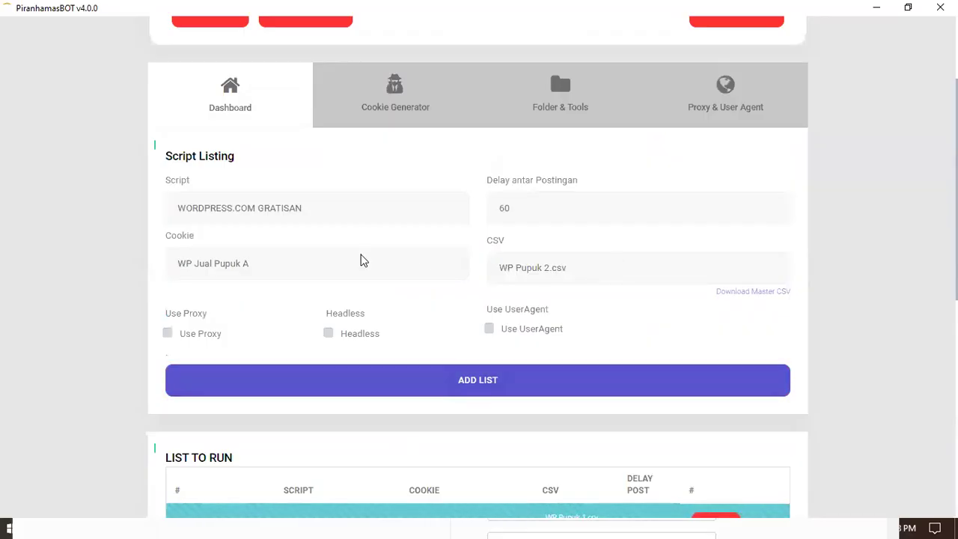
left_click(364, 259)
scroll(336, 417, "up", 3)
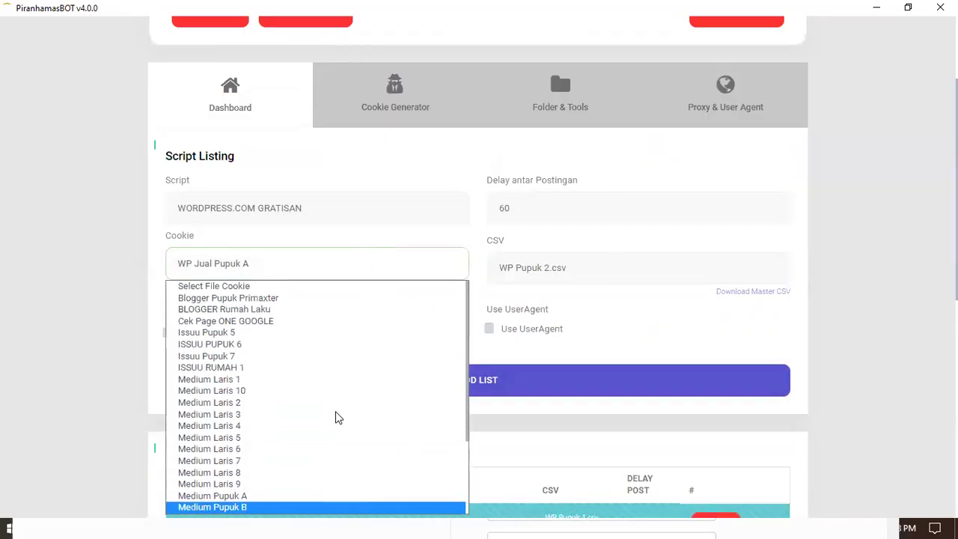
left_click(255, 213)
left_click(254, 214)
scroll(245, 307, "up", 15)
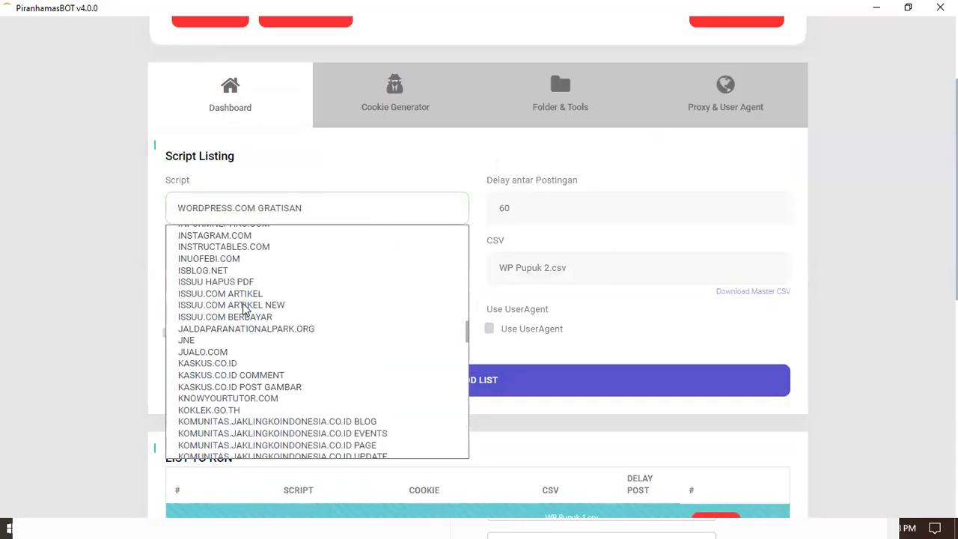
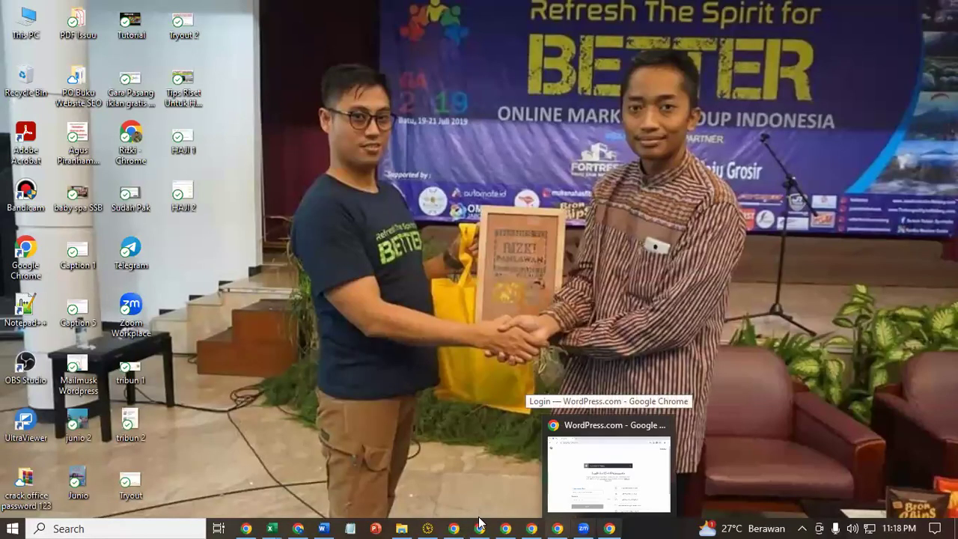
- Return to the Word tutorial and insert a blank line above the 'Kenapa Wordpress??' heading
left_click(321, 526)
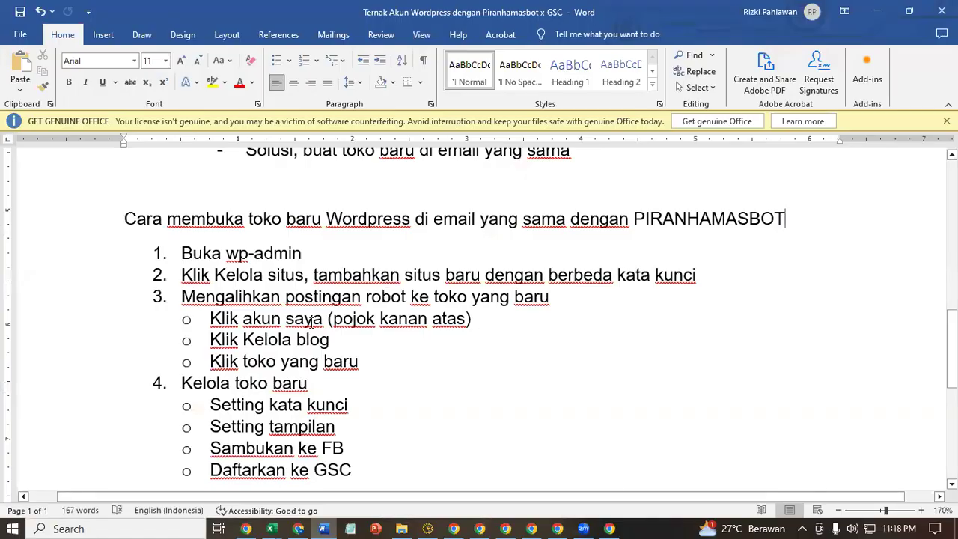
scroll(312, 321, "down", 3)
scroll(313, 321, "up", 10)
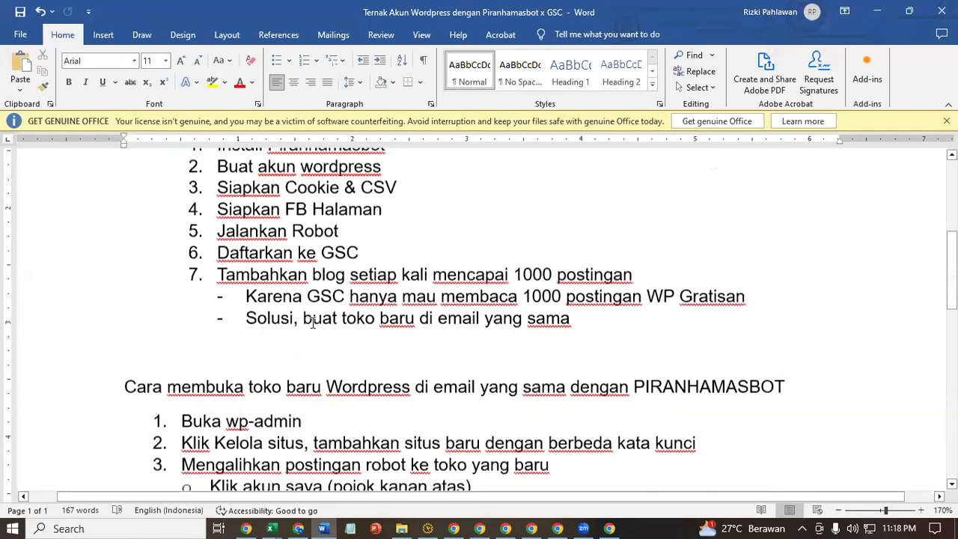
scroll(313, 322, "up", 2)
left_click(434, 335)
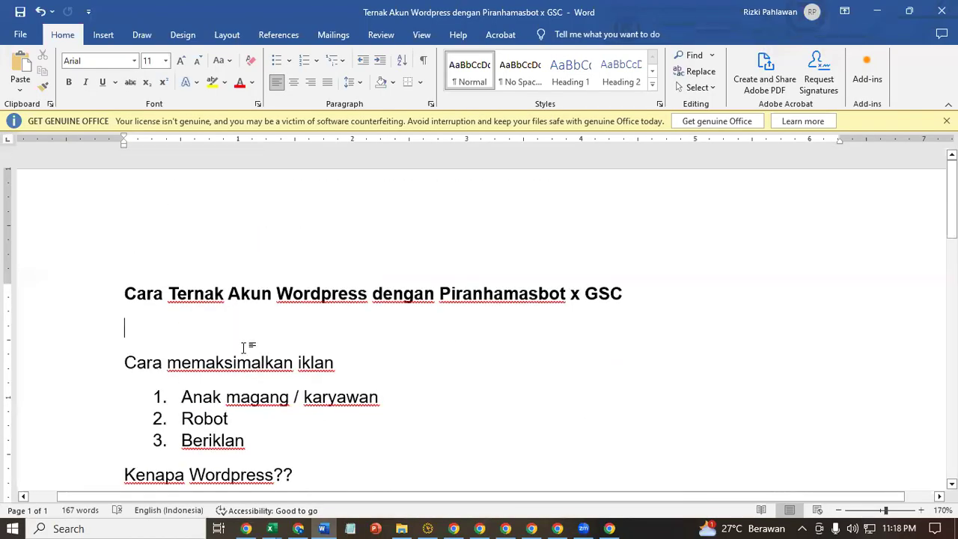
key("Return")
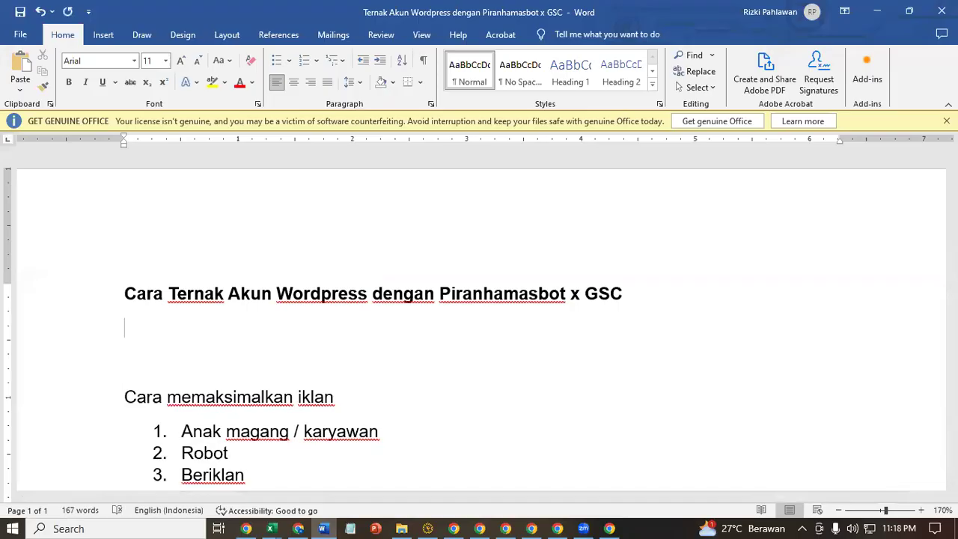
key("BackSpace")
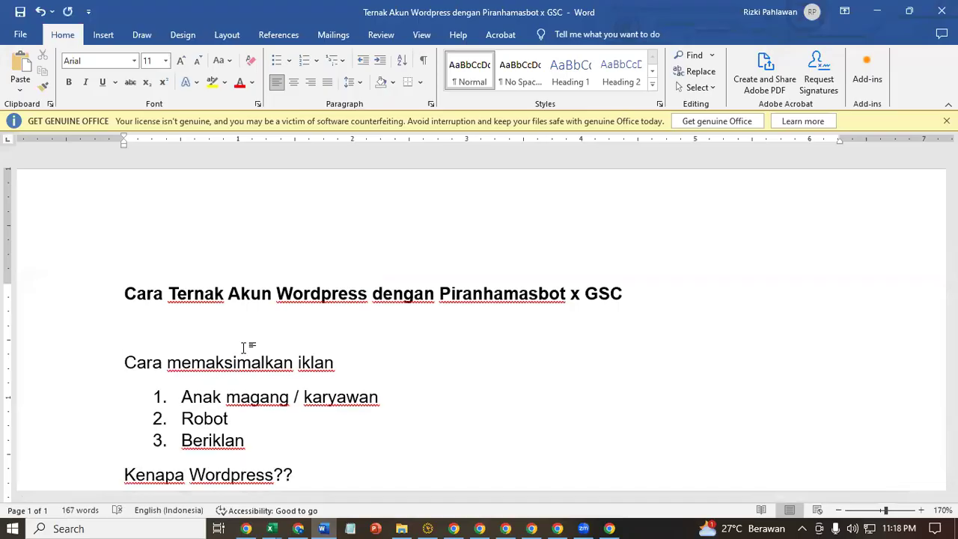
key("Down")
key("Down")
key("Down")
key("Down")
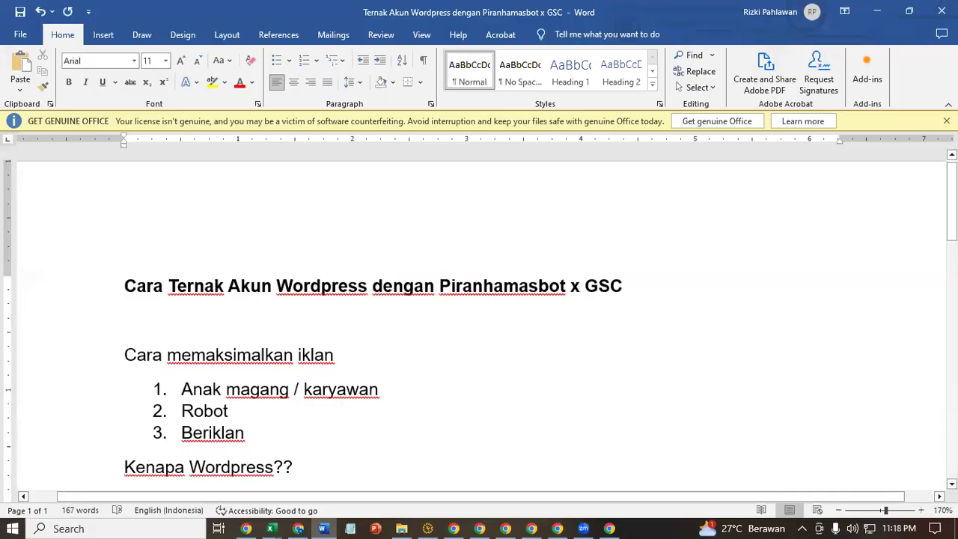
type("\"")
key("BackSpace")
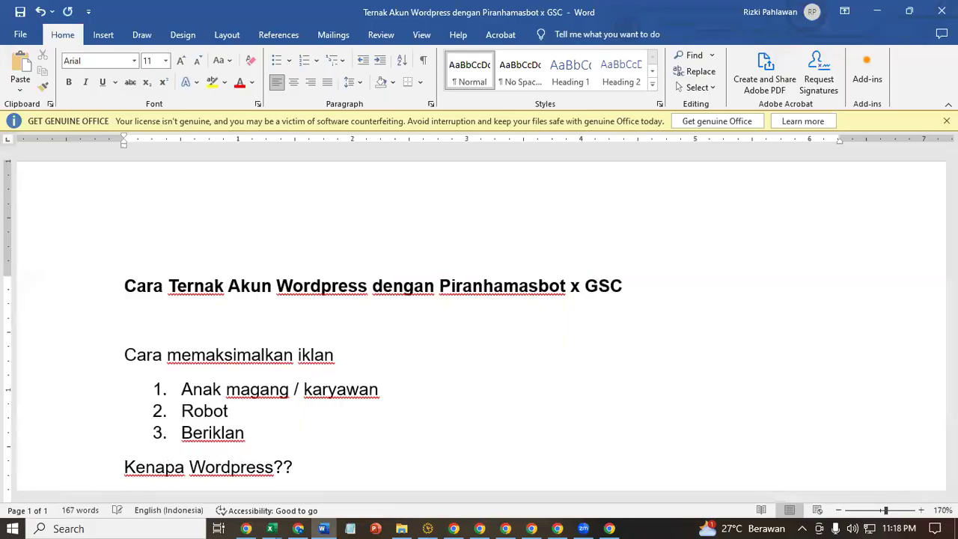
key("Return")
key("Return")
- Type the heading 'Keterangan' on the new blank line
key("Up")
key("Up")
type("ker")
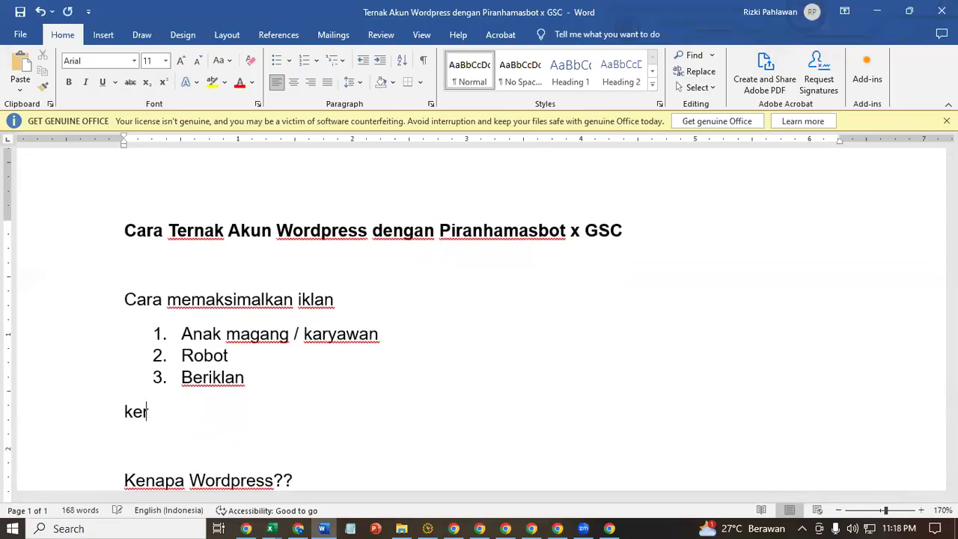
type("teranga")
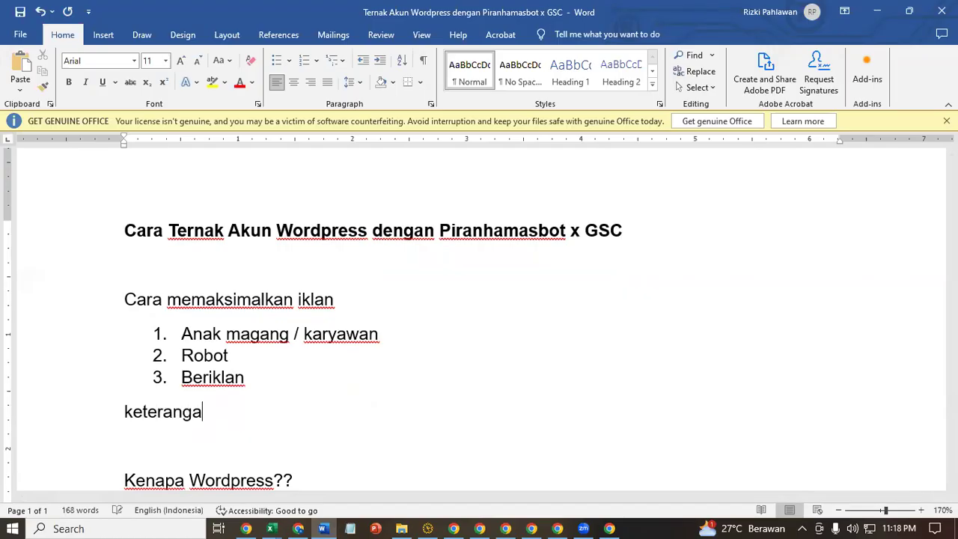
type("n")
key("Return")
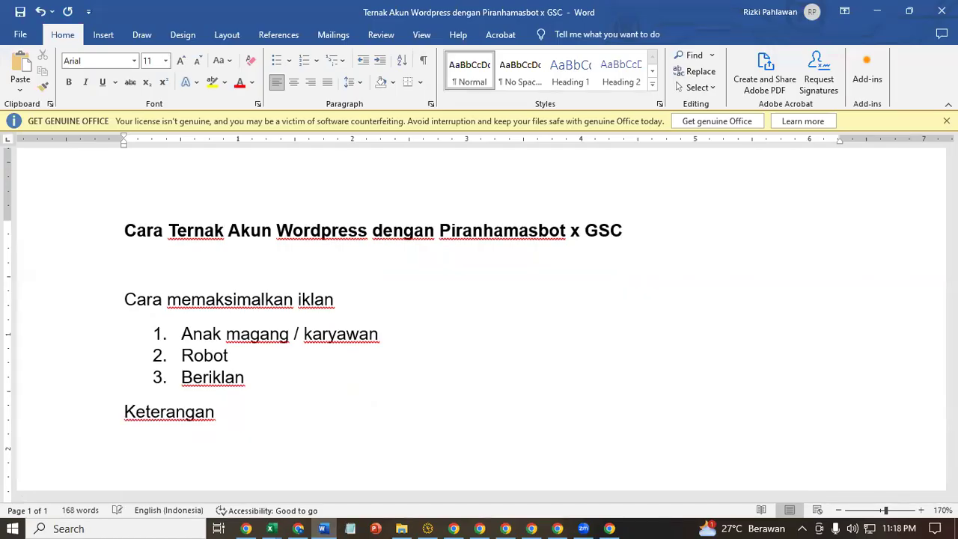
- Start a numbered list with item 1 'Wordpress : media posting'
type("1. W")
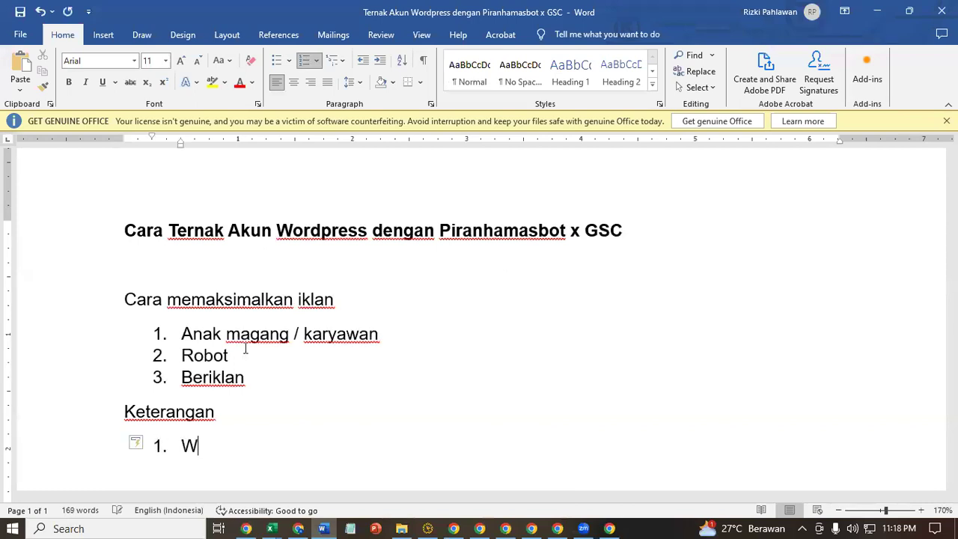
type("ordpre")
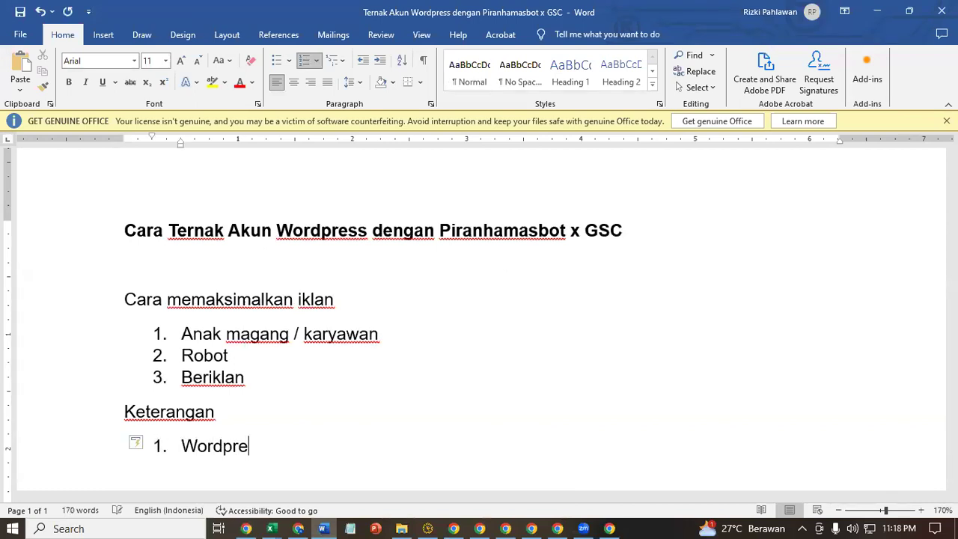
type("ss : ")
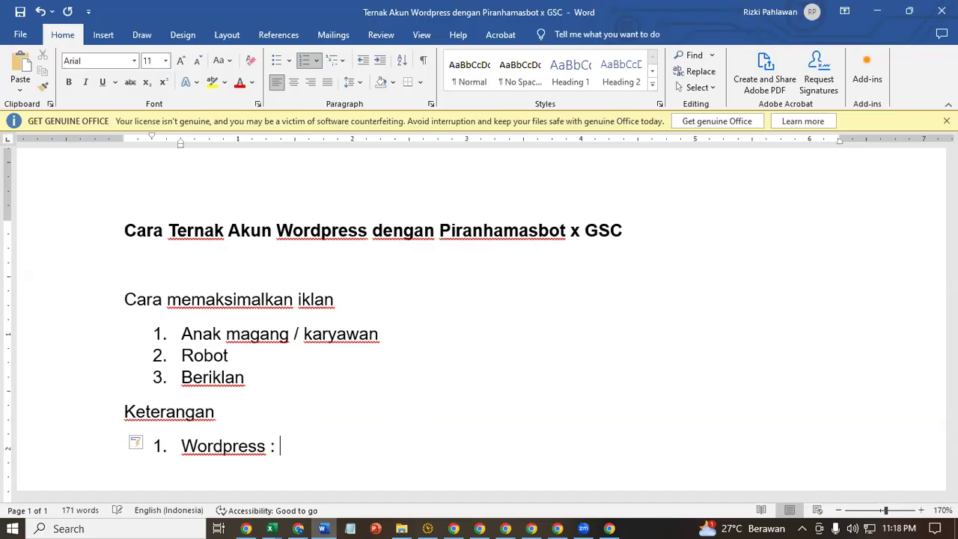
type("n")
key("BackSpace")
type("media op")
key("BackSpace")
key("BackSpace")
type("posting")
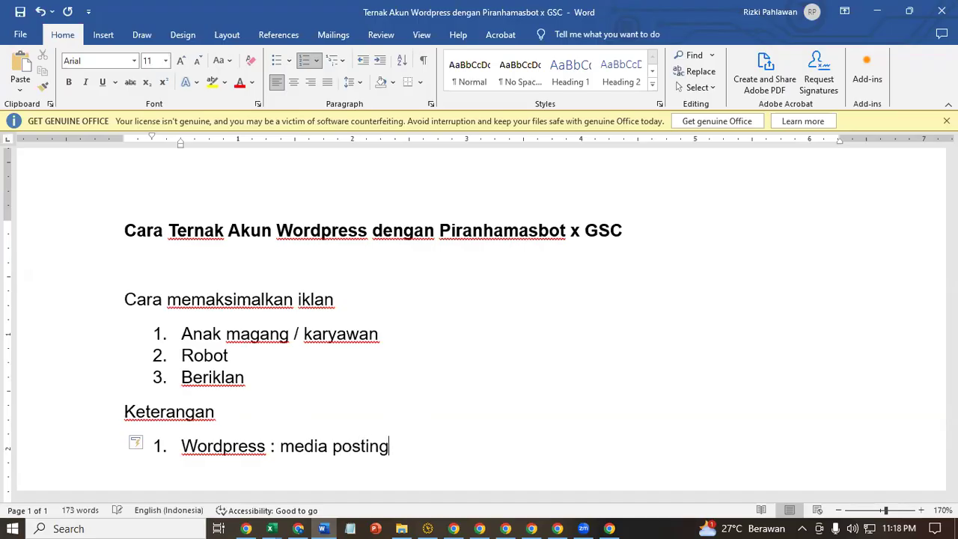
key("Return")
- Add item 2 'Piranhamasbot : robot postrng otomatis'
scroll(479, 326, "down", 1)
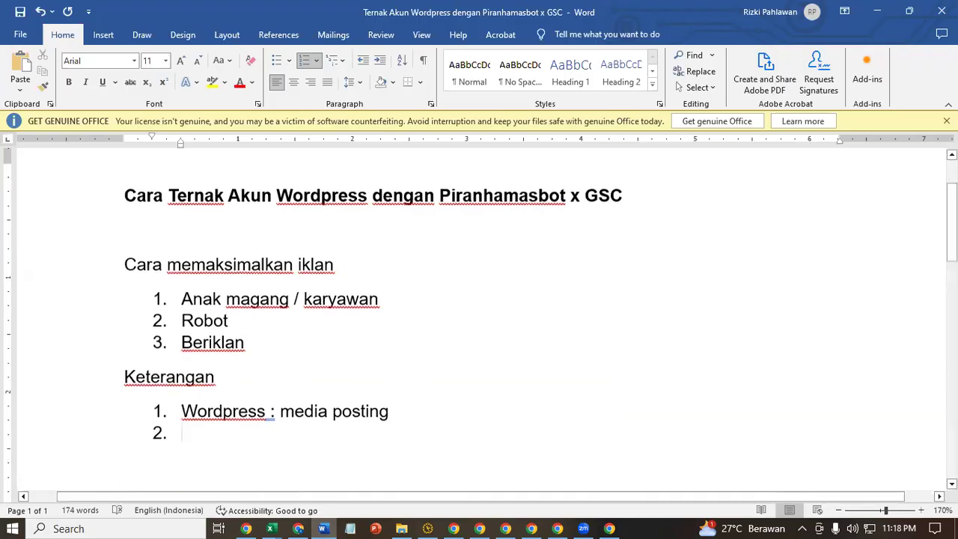
type("Piranham")
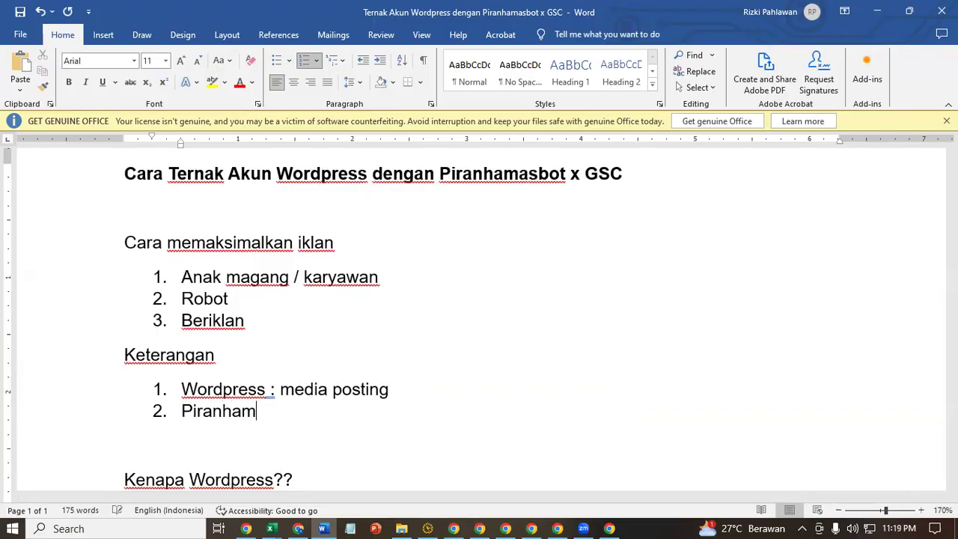
type("asbot : robot postr")
type("ng otoma")
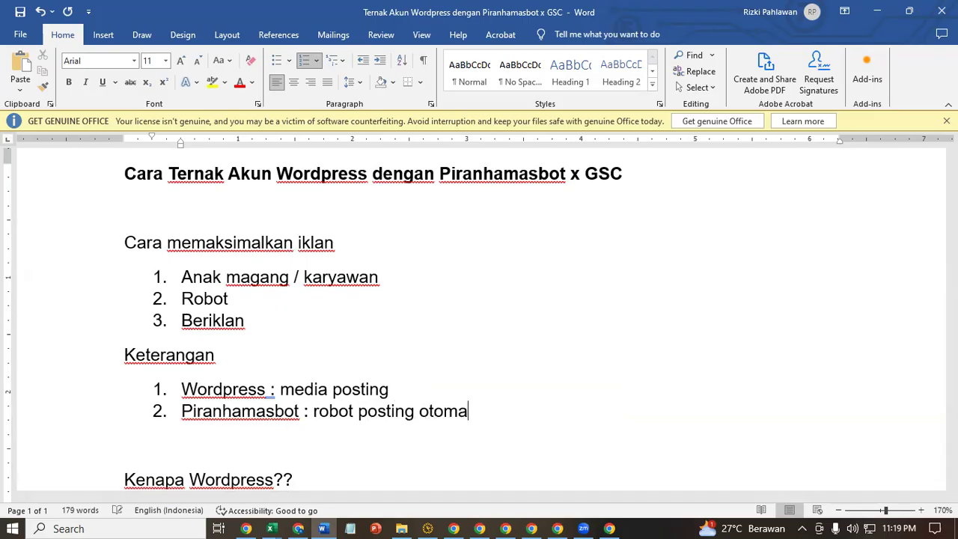
type("tis")
key("Return")
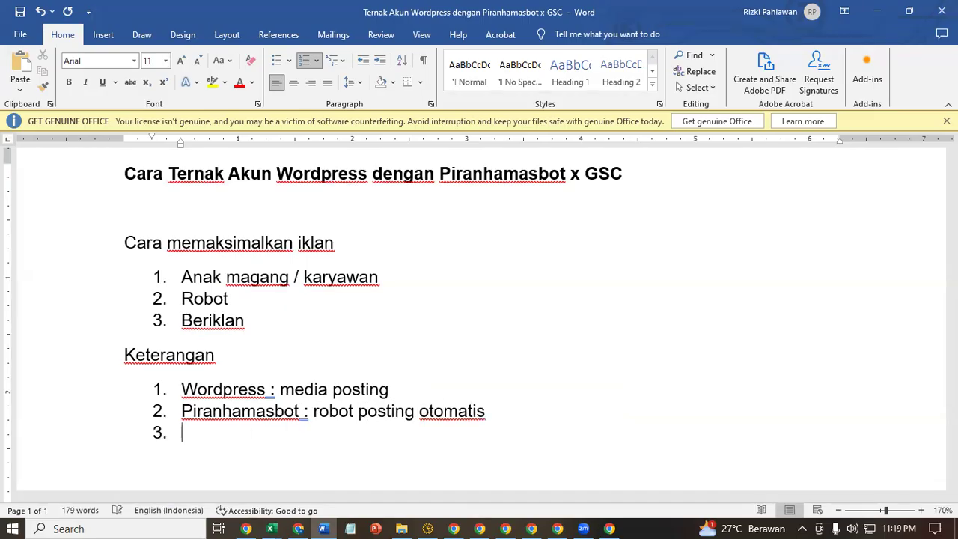
- Add item 3 'GSC : Mesin indexing agar dibaca google'
type("GSC")
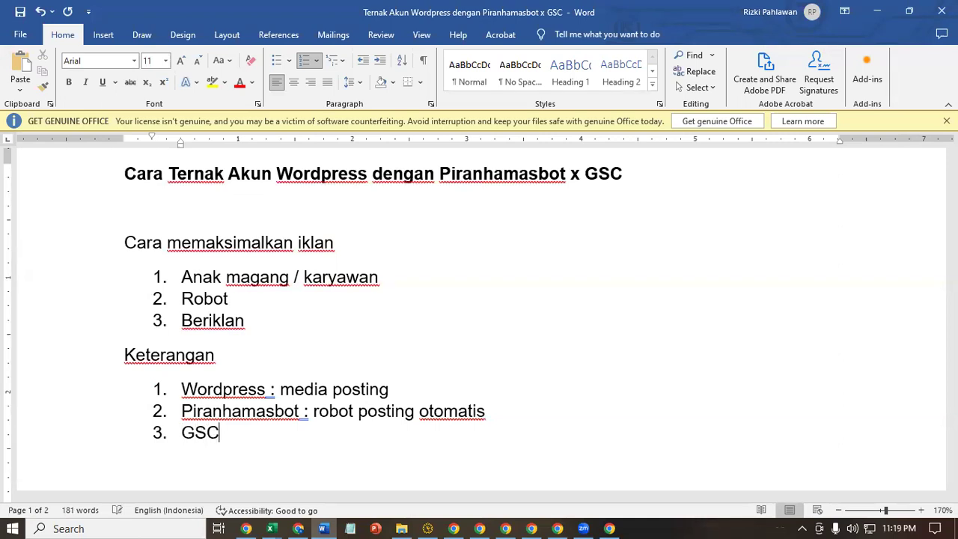
type(" : Mesin poe")
key("BackSpace")
key("BackSpace")
key("BackSpace")
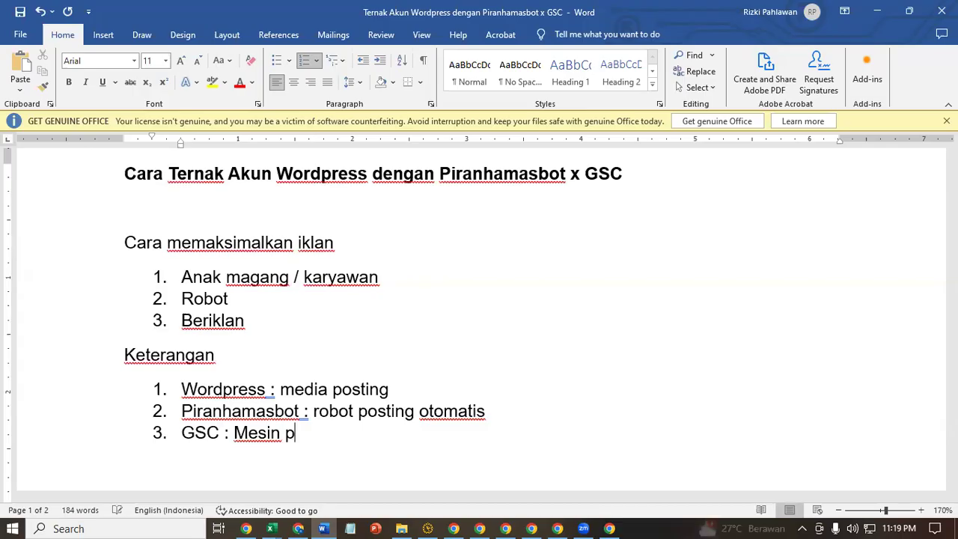
type("index")
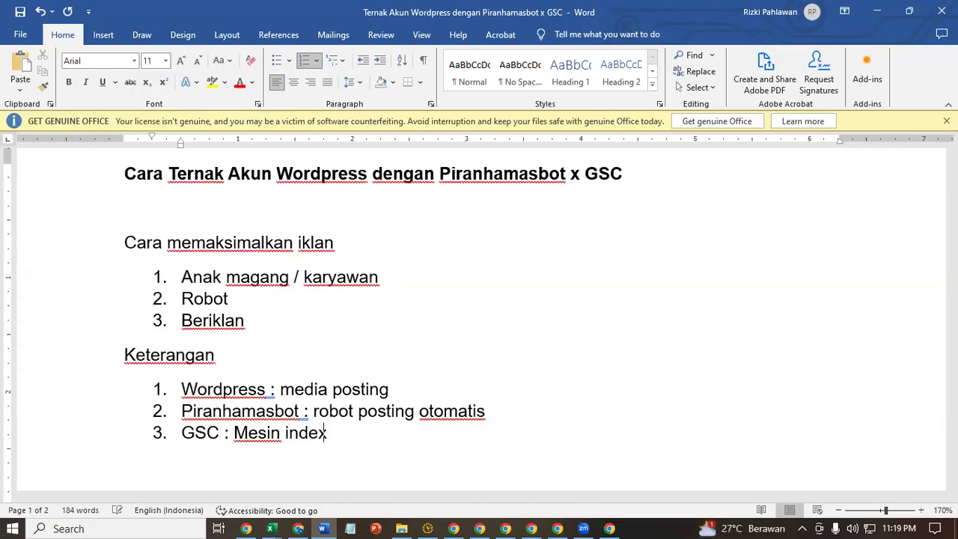
type("ing agar di")
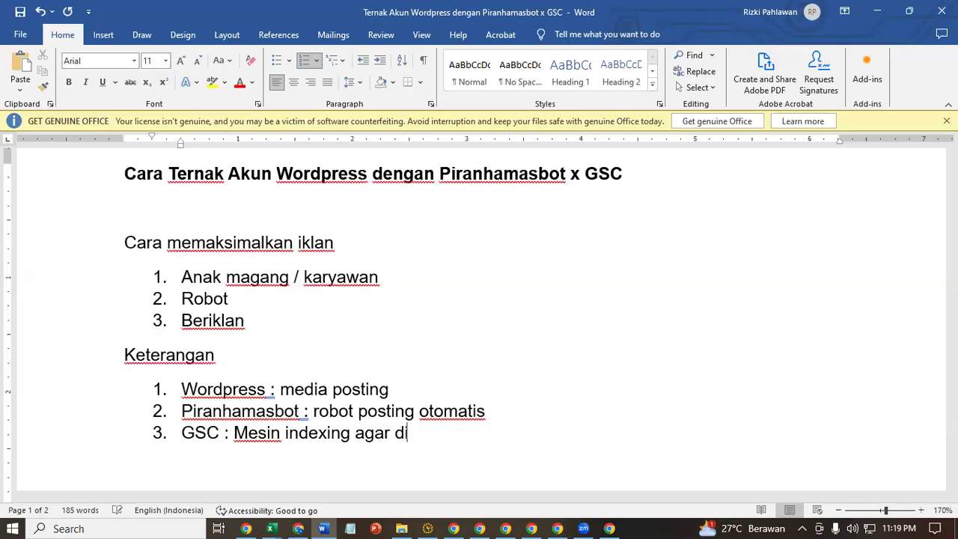
type("baca medi")
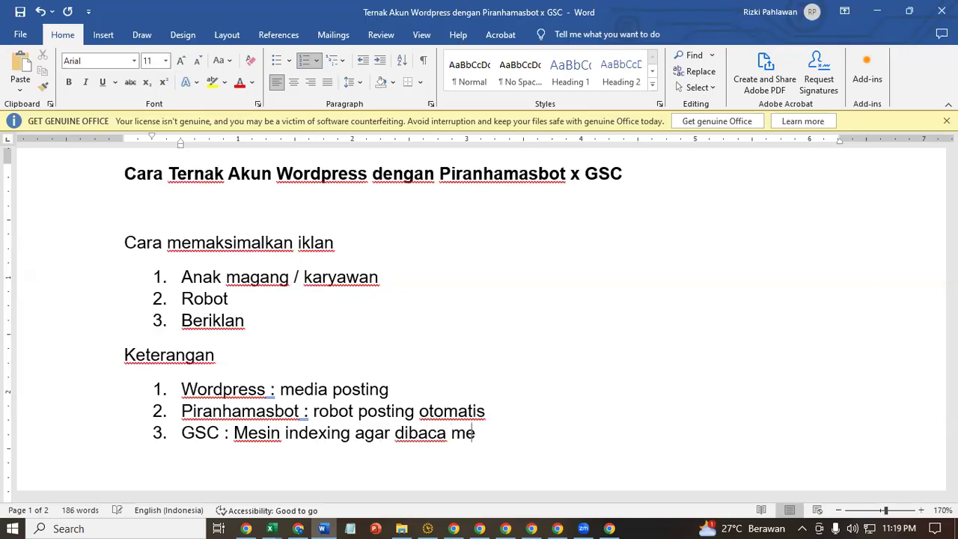
key("BackSpace")
key("BackSpace")
key("BackSpace")
type("google")
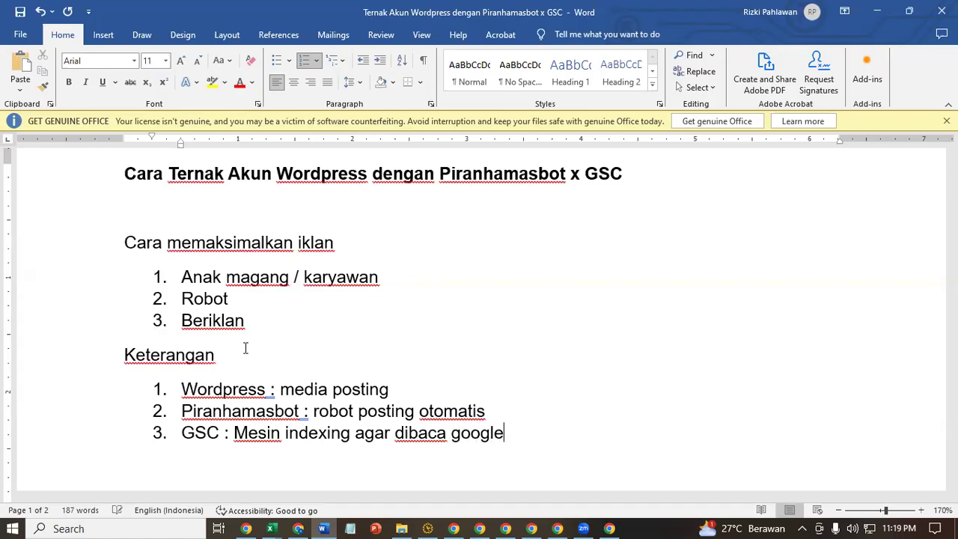
scroll(270, 389, "down", 3)
- Delete the empty line between the Keterangan list and 'Kenapa Wordpress??'
scroll(288, 417, "up", 2)
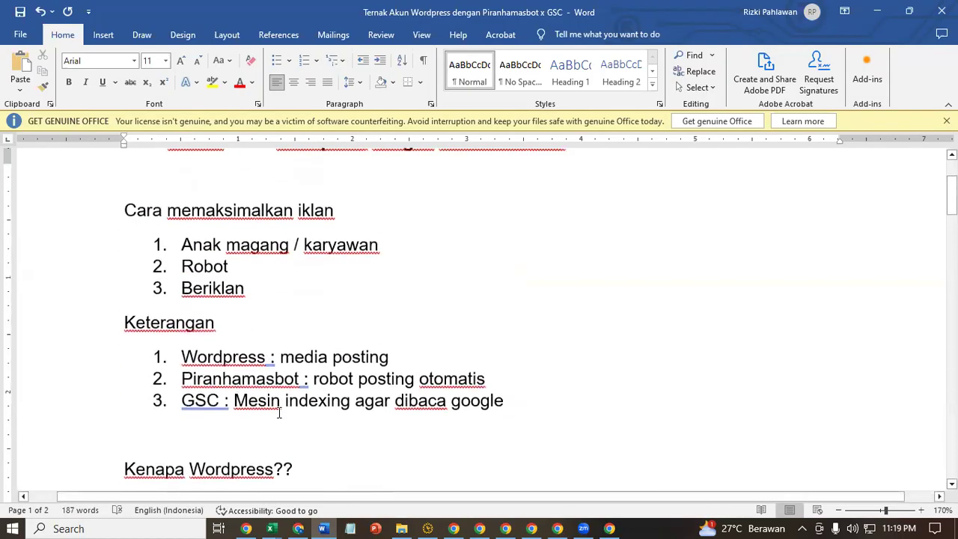
scroll(278, 413, "up", 1)
left_click(240, 360)
triple_click(187, 354)
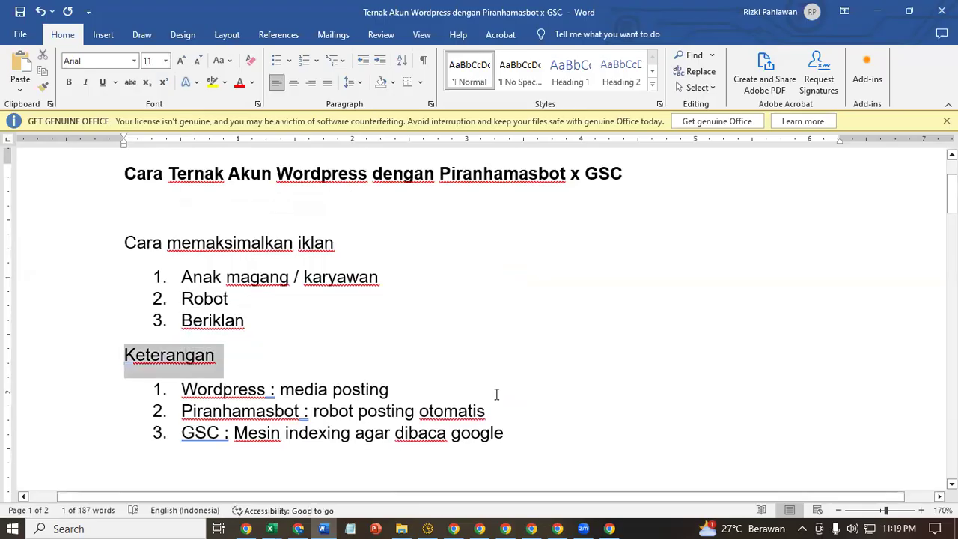
left_click(415, 411)
scroll(192, 407, "down", 3)
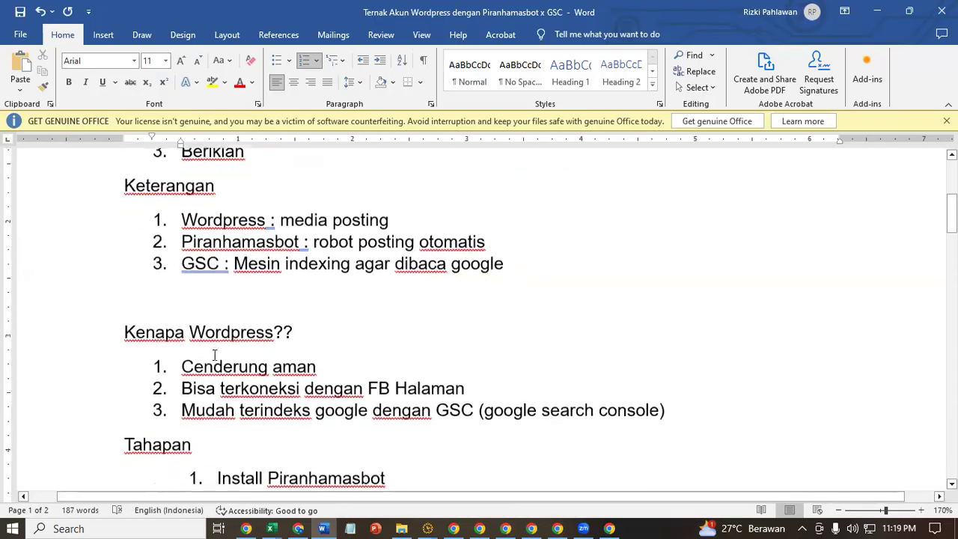
left_click(229, 293)
key("Delete")
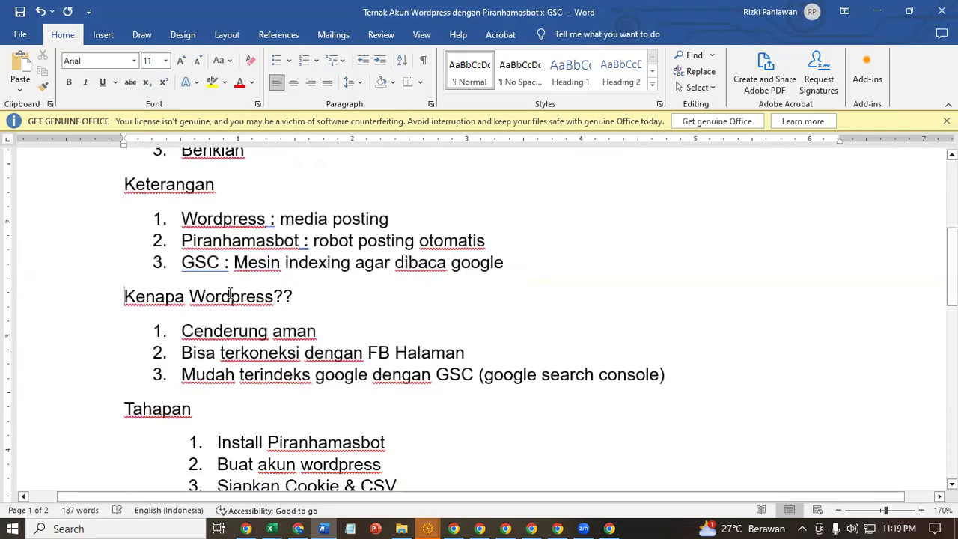